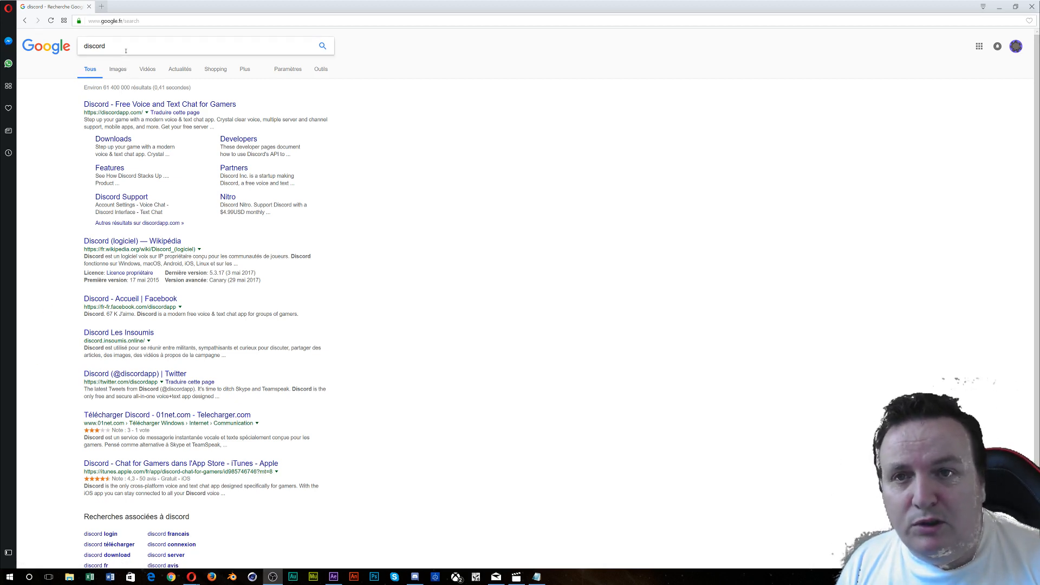
# - Open the Discord website from the Google results and drag the Discord app window over it
pyautogui.click(140, 104)
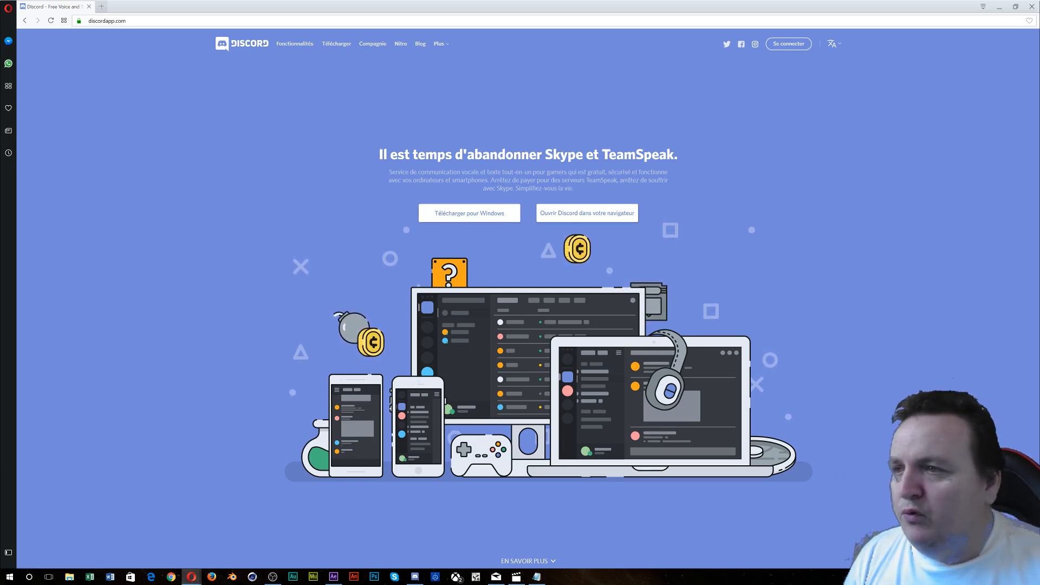
pyautogui.hotkey('alt', 'Tab')
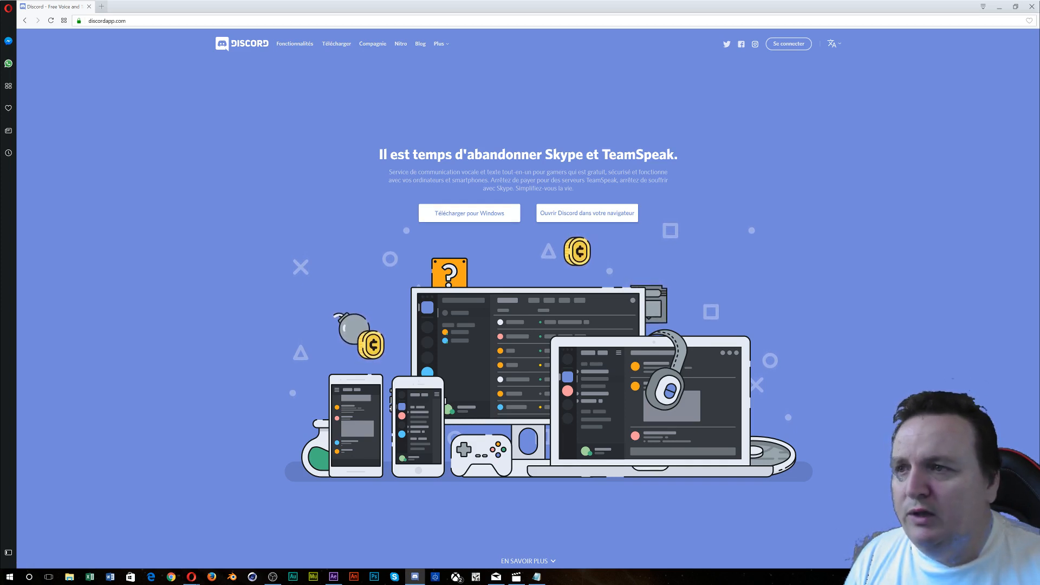
pyautogui.moveTo(0, 357); pyautogui.dragTo(410, 109)
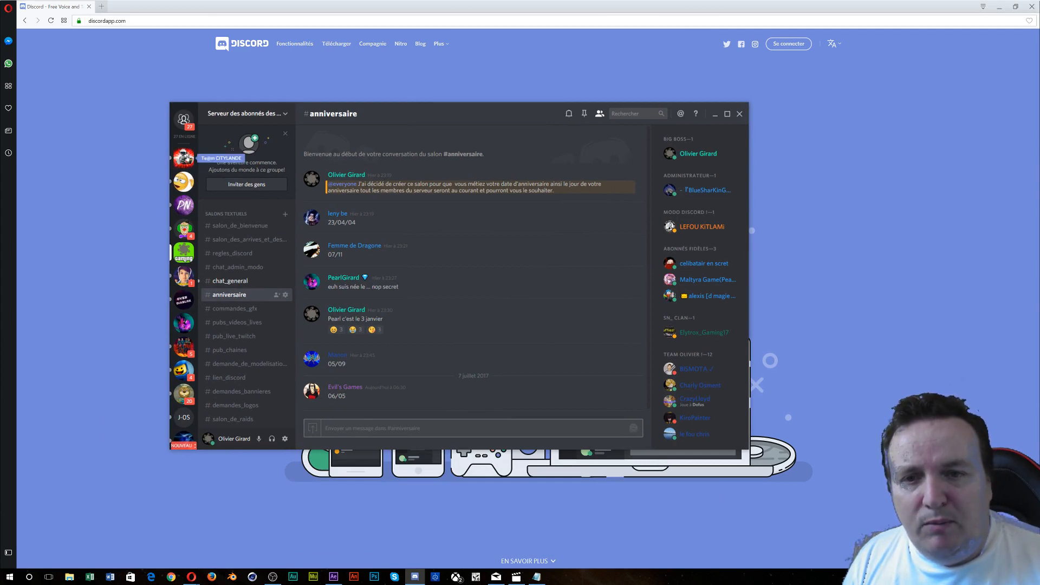
# - Minimize Opera, maximize the Discord window, and start adding a server with the + button
pyautogui.scroll(-2, 186, 158)
pyautogui.scroll(-6, 186, 163)
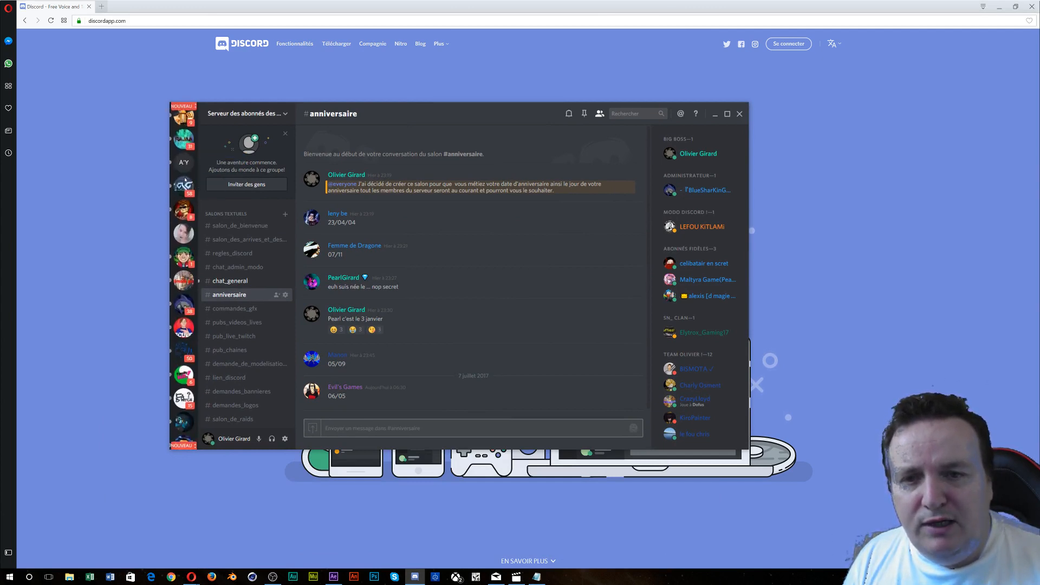
pyautogui.scroll(-2, 185, 180)
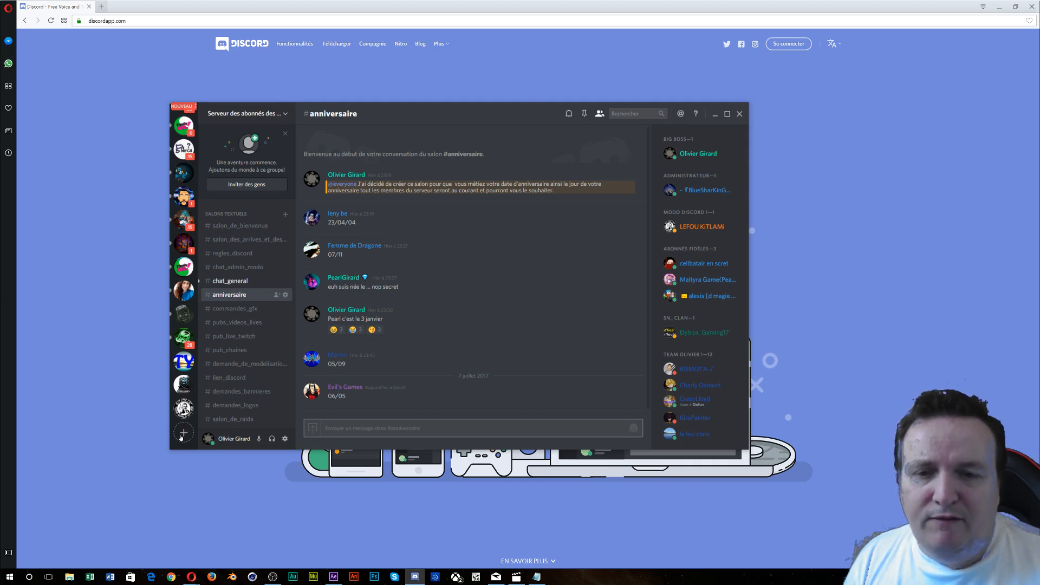
pyautogui.scroll(3, 185, 382)
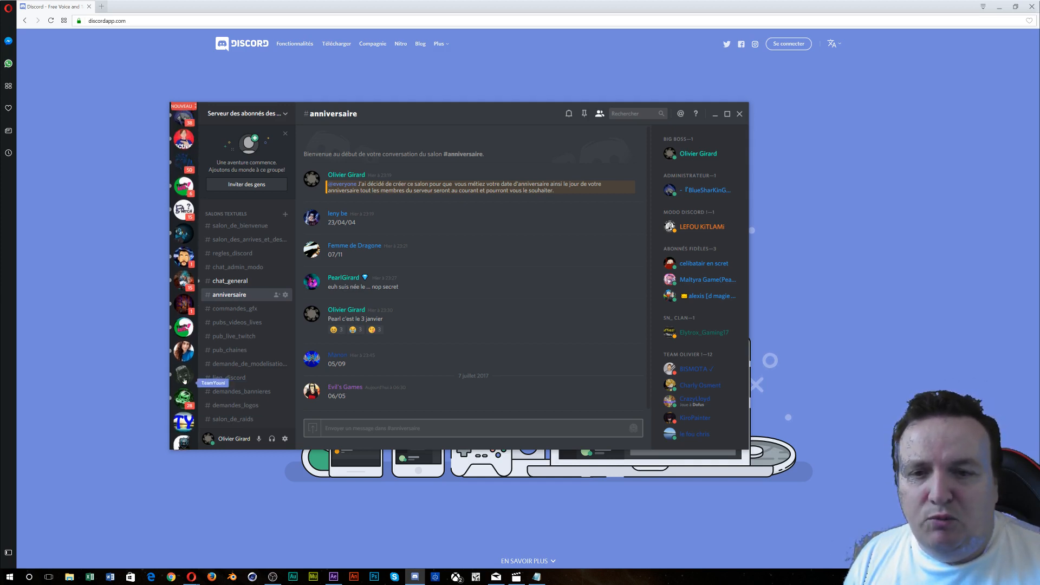
pyautogui.scroll(5, 184, 382)
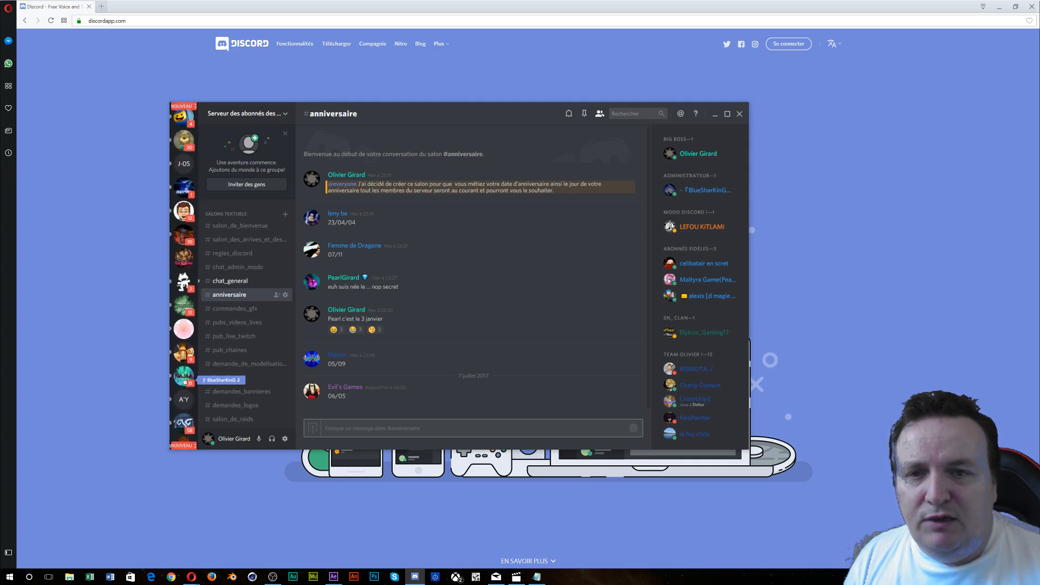
pyautogui.scroll(5, 184, 379)
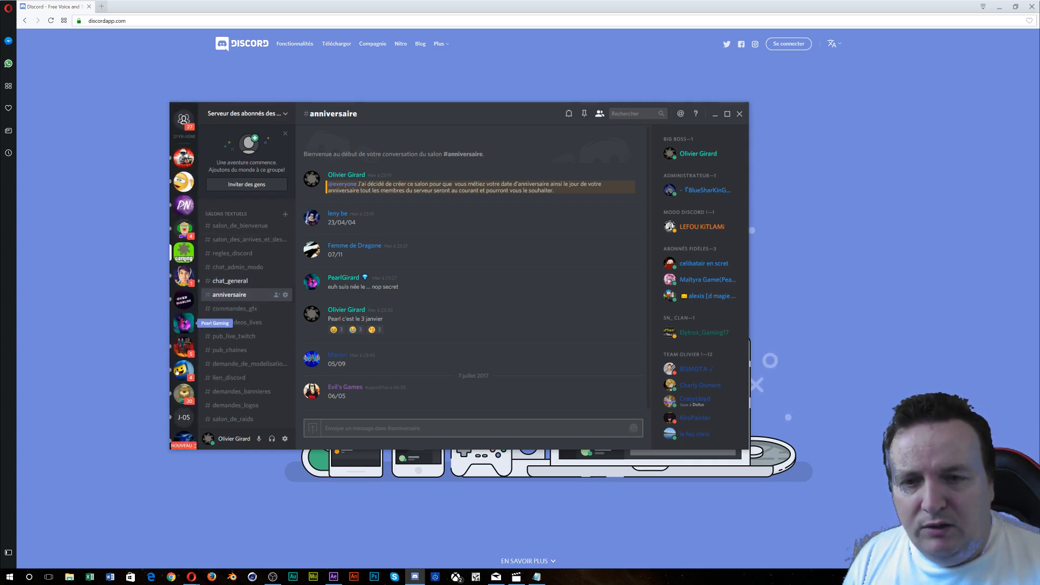
pyautogui.scroll(-2, 176, 372)
pyautogui.scroll(-5, 177, 371)
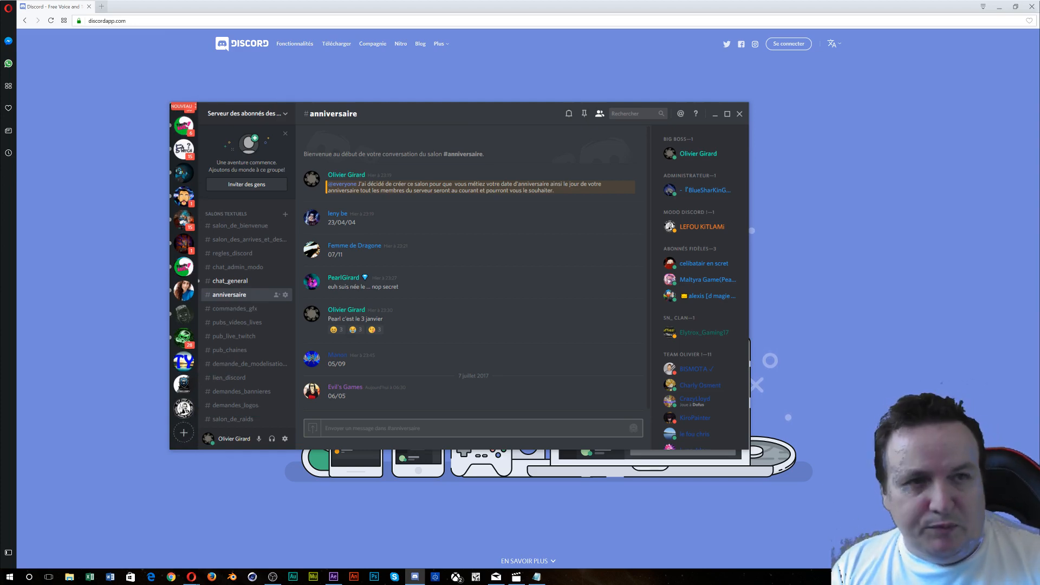
pyautogui.click(1000, 7)
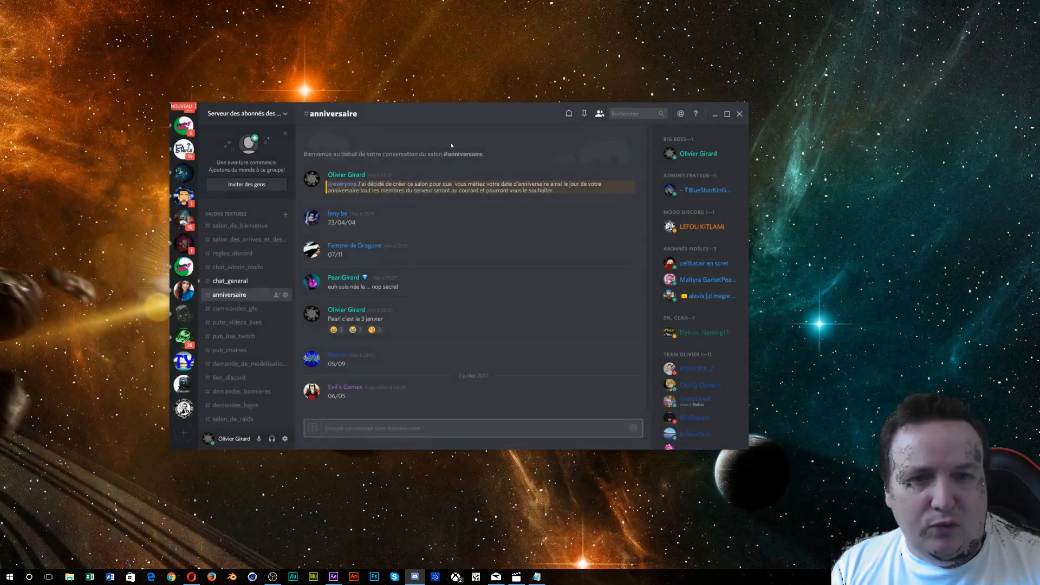
pyautogui.click(727, 114)
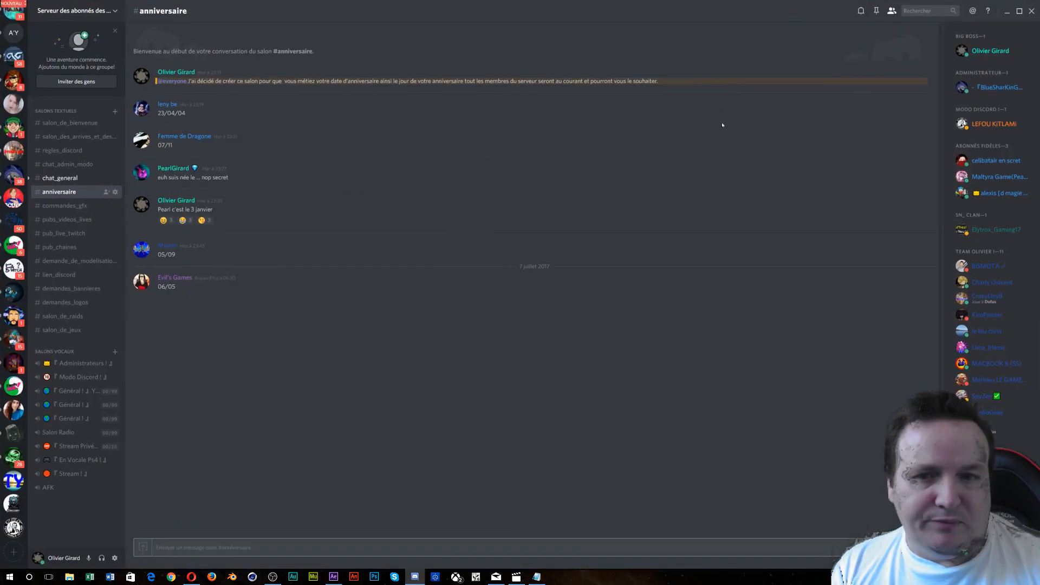
pyautogui.click(13, 552)
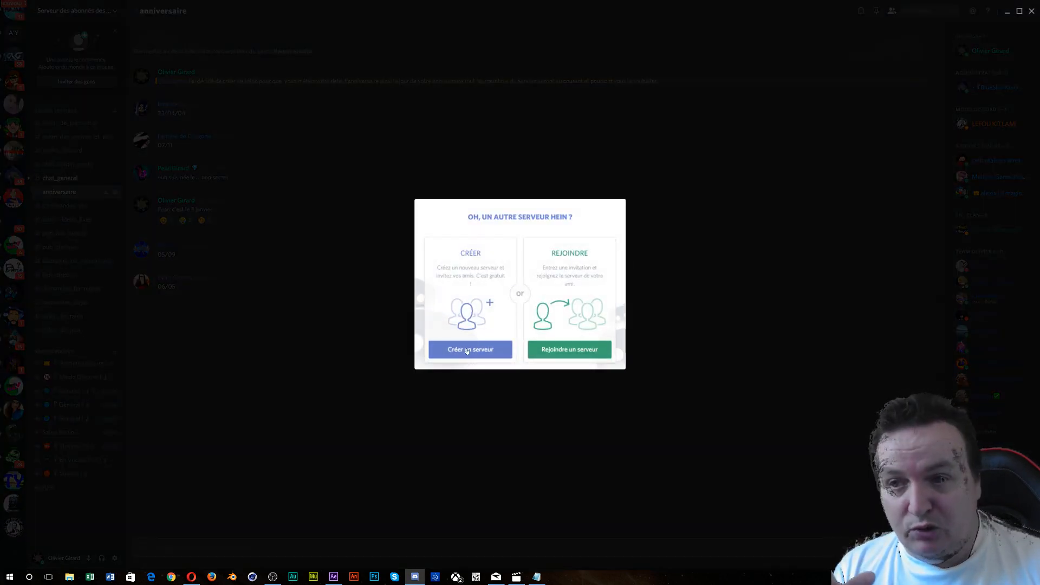
# - Look at Rejoindre un serveur, go back, then choose Créer un serveur
pyautogui.click(572, 350)
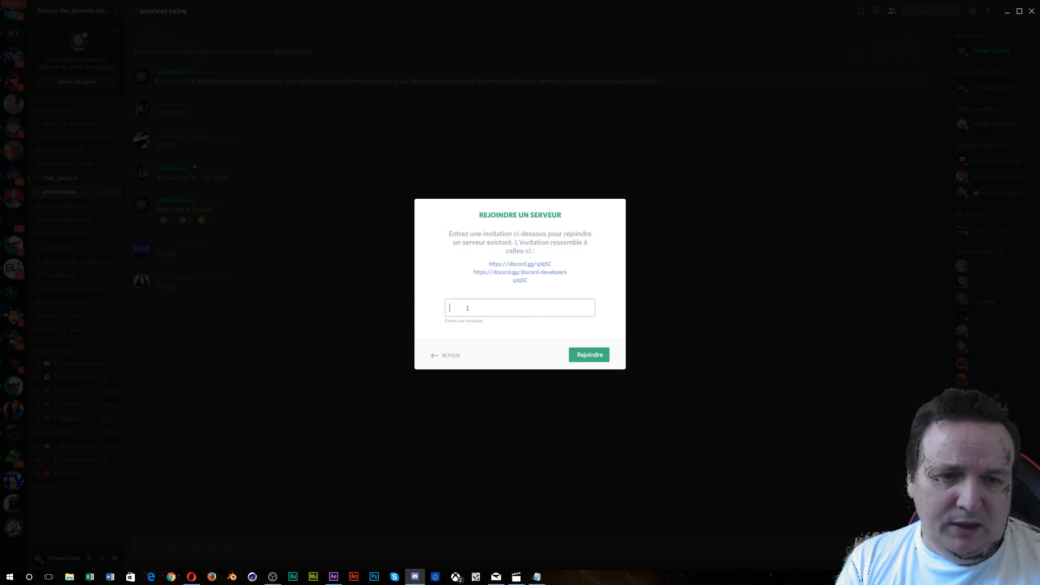
pyautogui.click(451, 356)
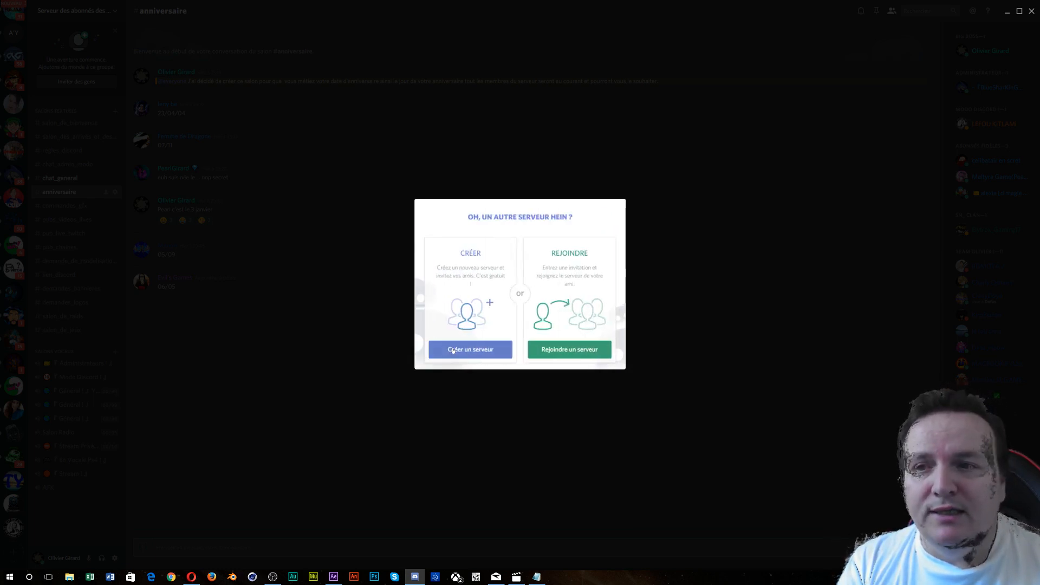
pyautogui.click(453, 349)
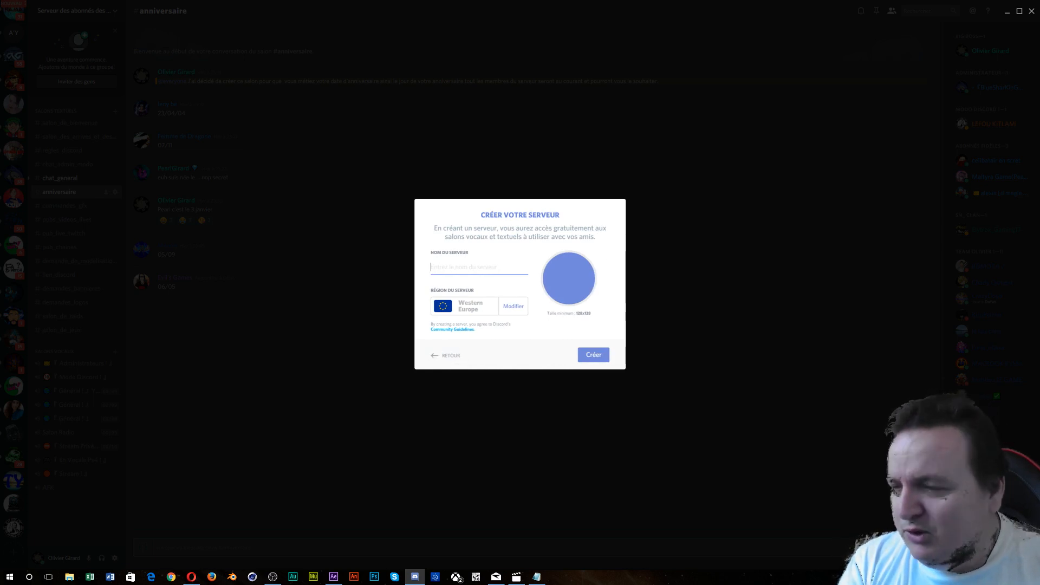
pyautogui.hotkey('alt', 'Tab')
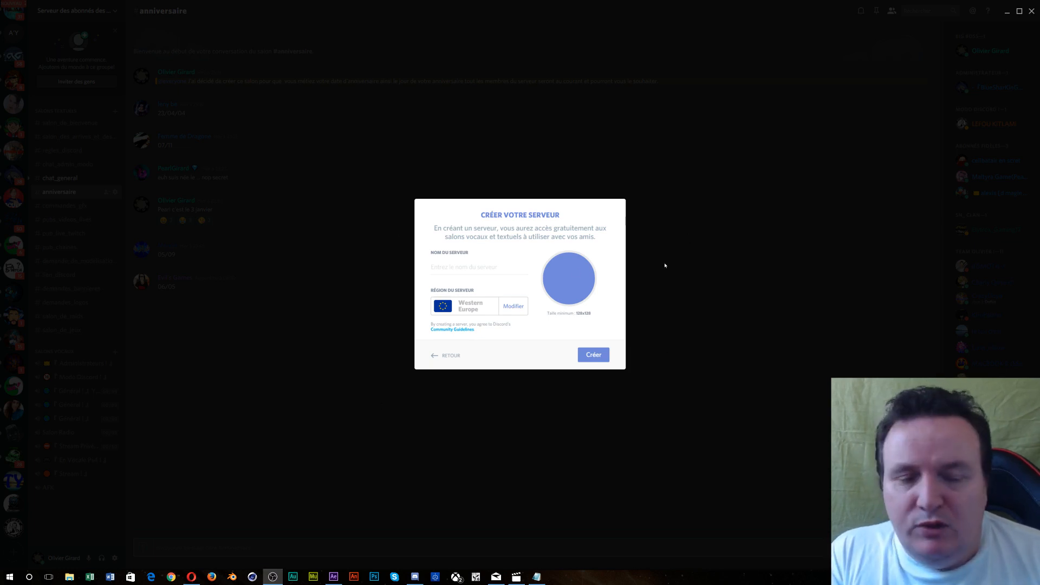
# - Enter 'Serveur_pour_tuto' as the server name, correcting typos along the way
pyautogui.click(476, 271)
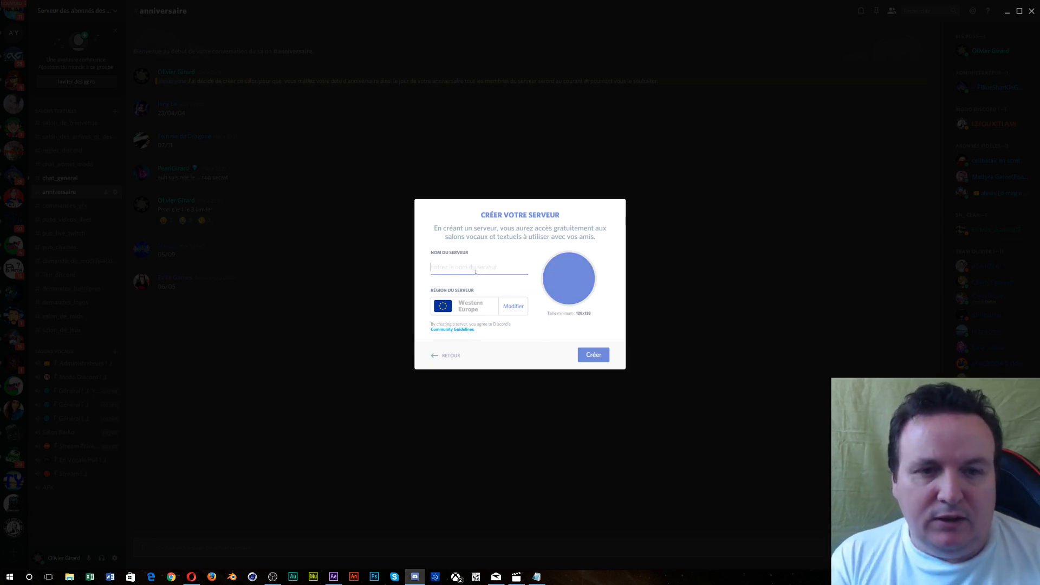
pyautogui.write('Se')
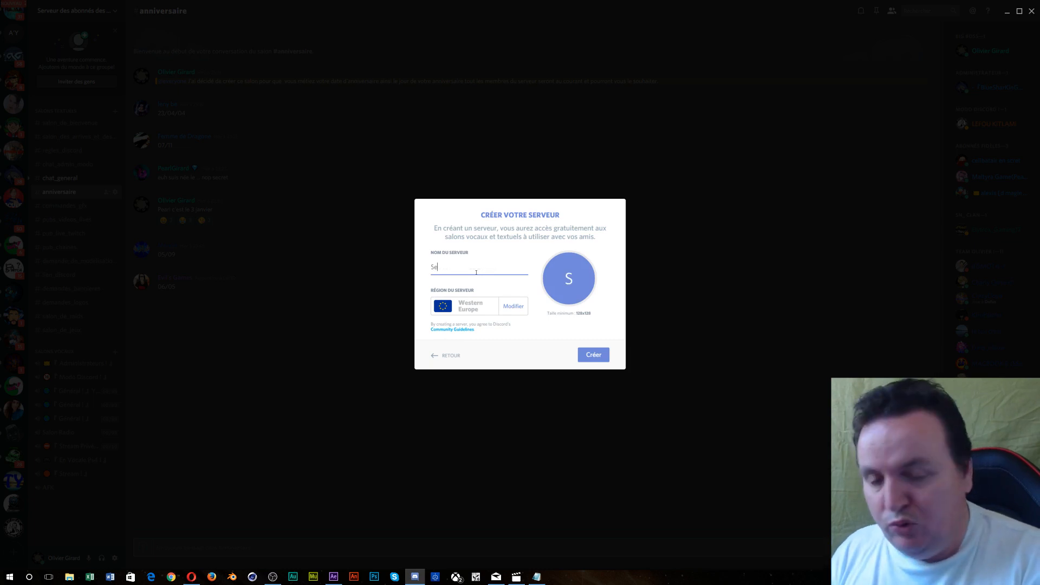
pyautogui.write('rvuer')
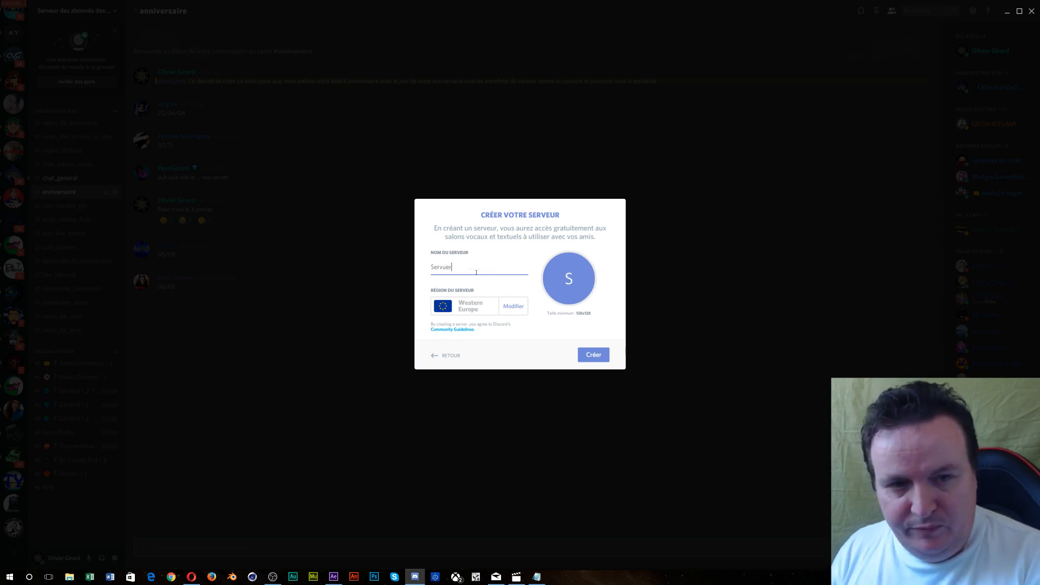
pyautogui.press('BackSpace')
pyautogui.press('BackSpace')
pyautogui.press('BackSpace')
pyautogui.write('eu')
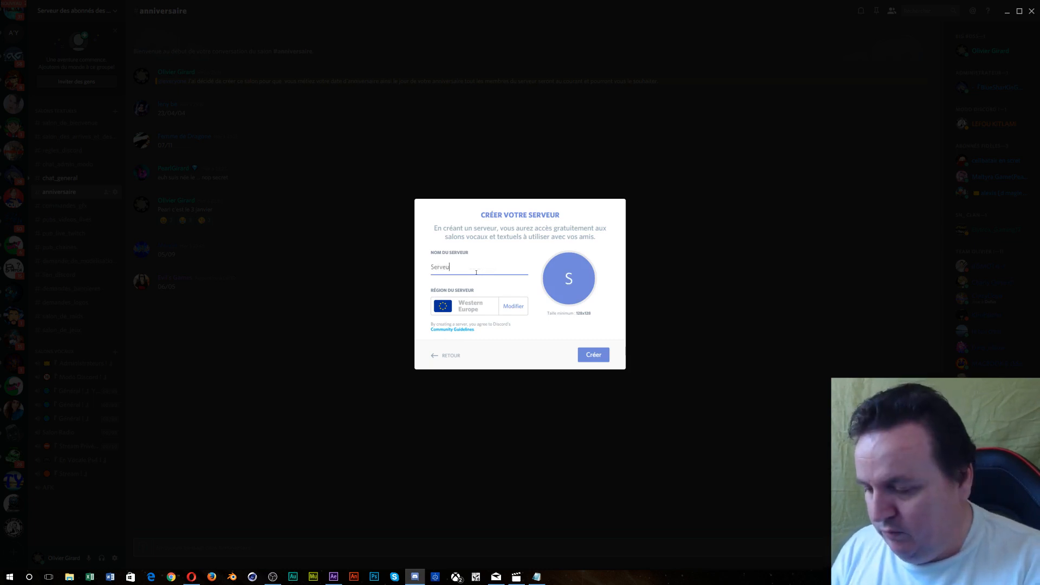
pyautogui.write('r_')
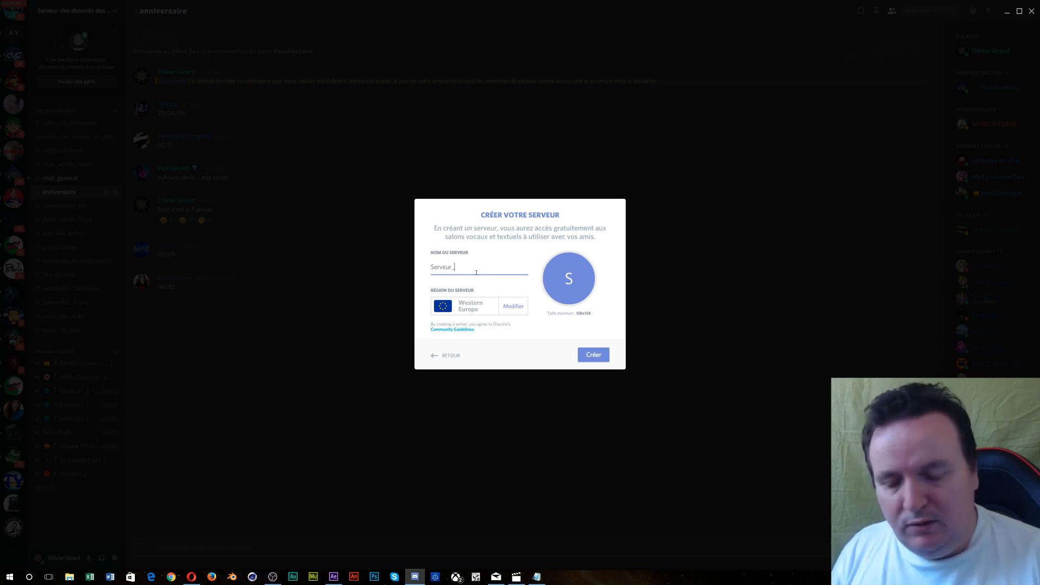
pyautogui.write('tuto')
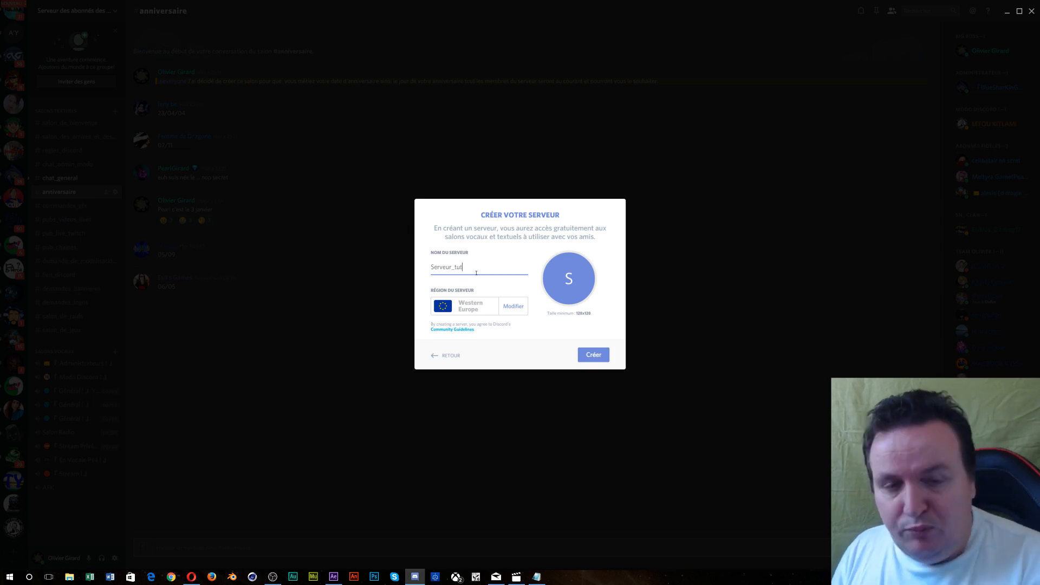
pyautogui.press('BackSpace')
pyautogui.press('BackSpace')
pyautogui.press('BackSpace')
pyautogui.write('po')
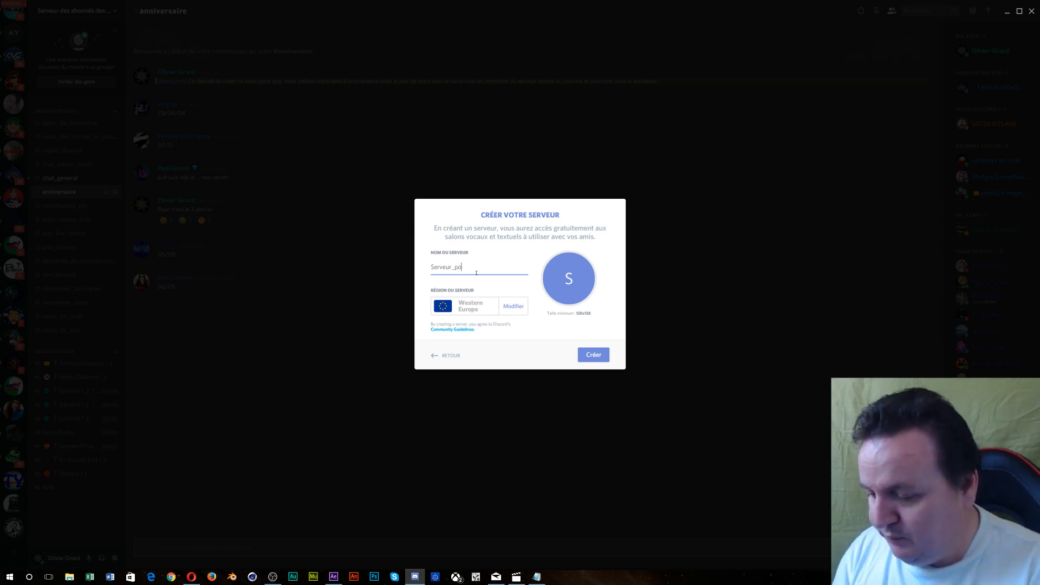
pyautogui.write('ur_tuto')
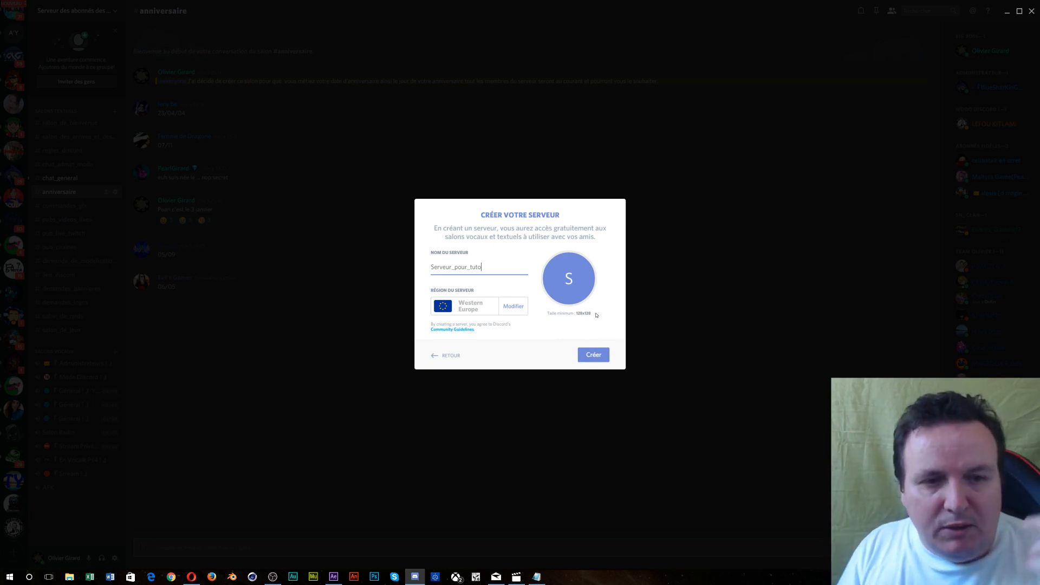
pyautogui.click(571, 279)
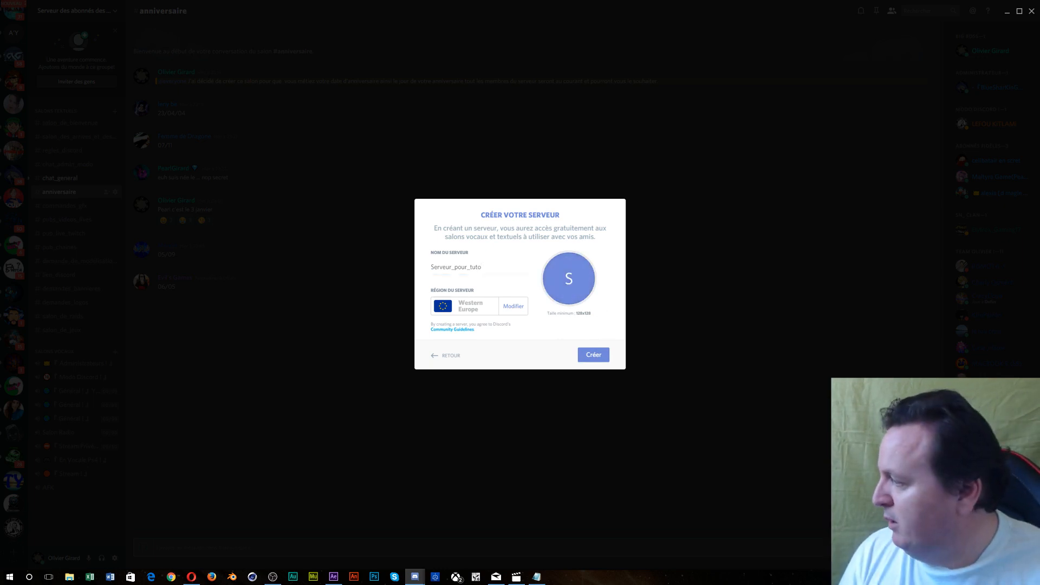
# - In the Open dialog, browse Ce PC > Data (D:) > blender > présentation > bannière > logo
pyautogui.moveTo(0, 380); pyautogui.dragTo(588, 126)
pyautogui.click(504, 134)
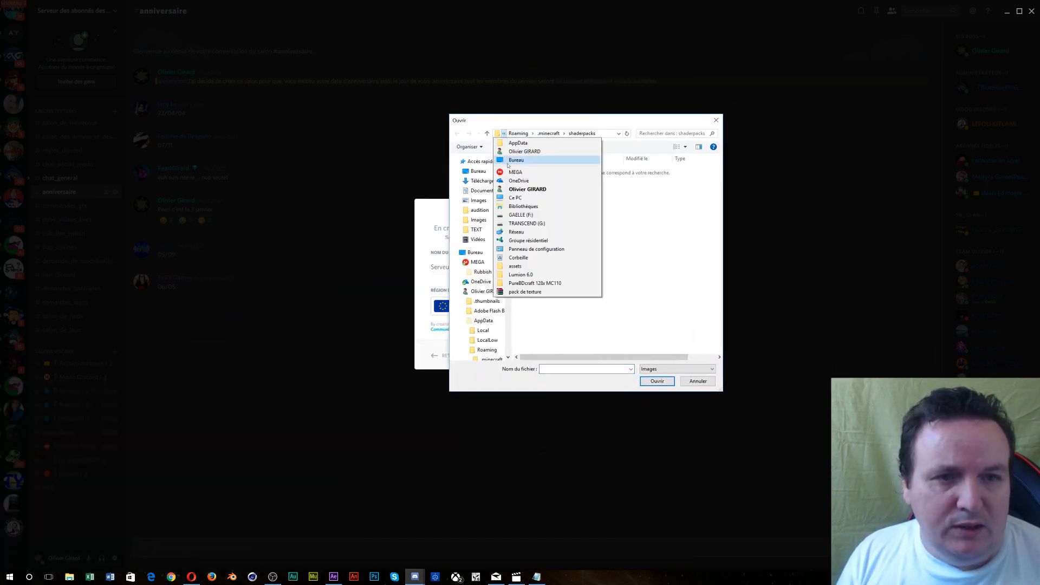
pyautogui.click(516, 198)
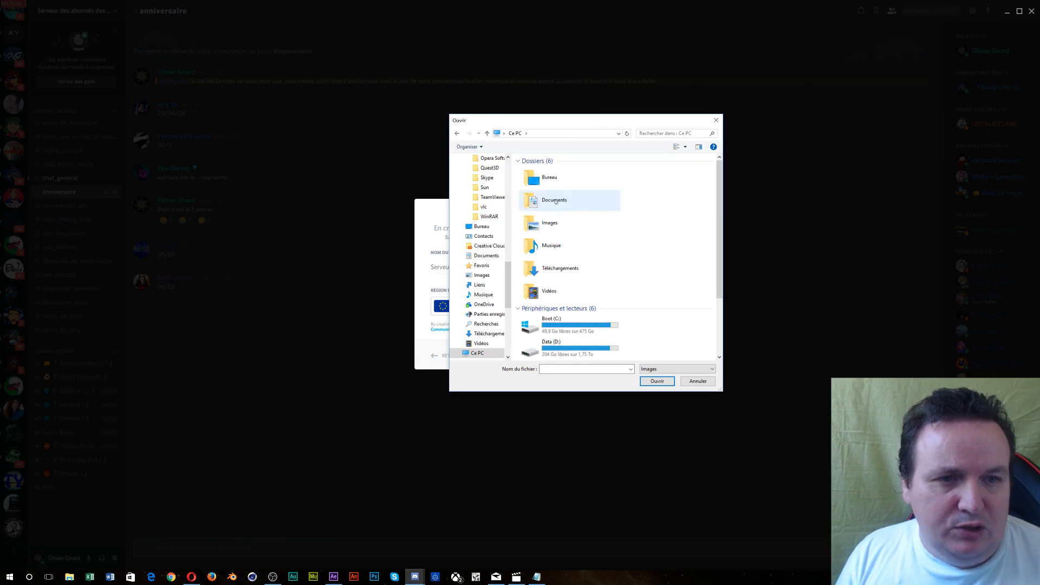
pyautogui.doubleClick(584, 347)
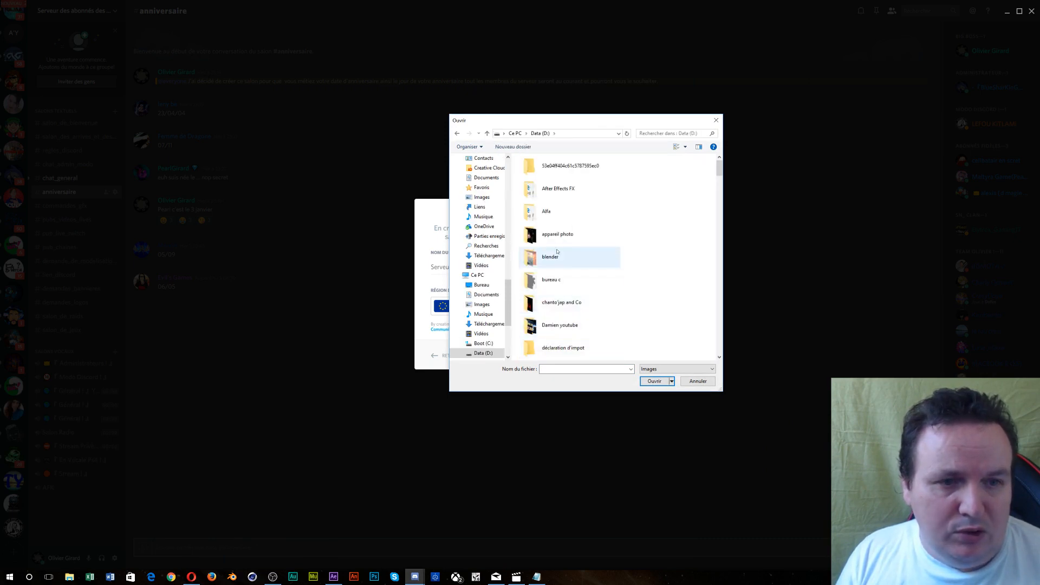
pyautogui.doubleClick(551, 258)
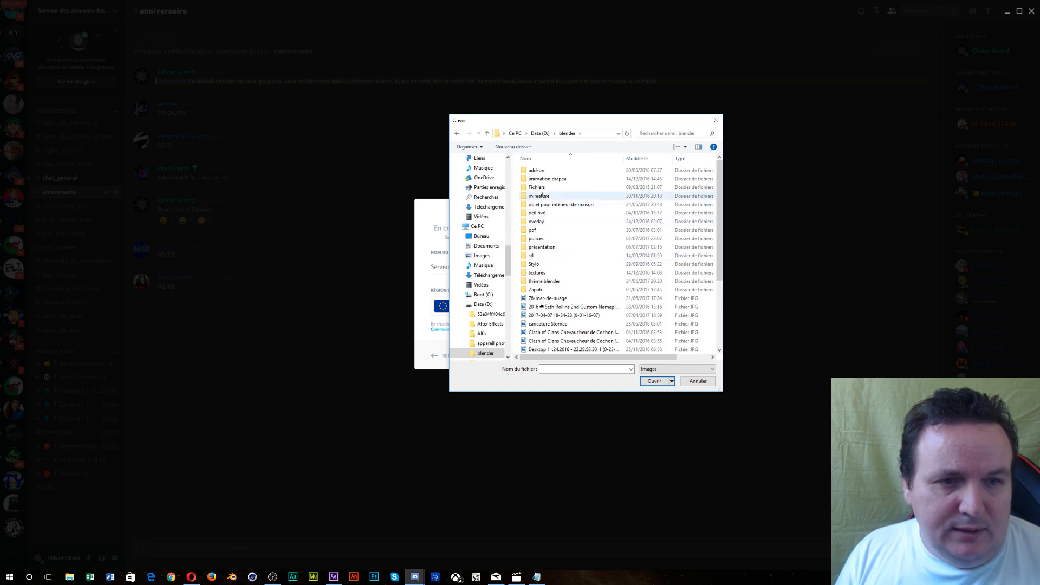
pyautogui.doubleClick(545, 247)
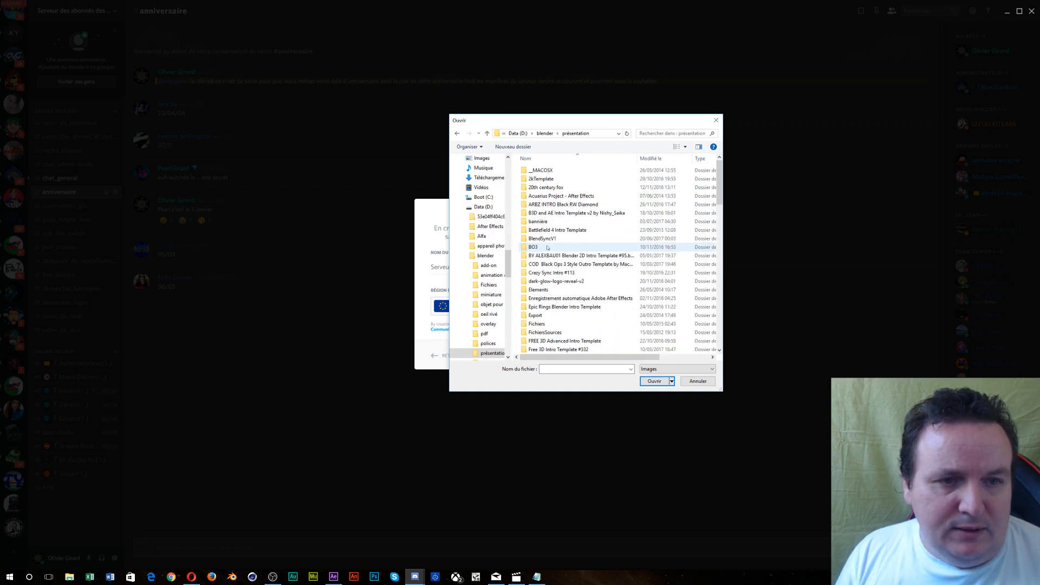
pyautogui.doubleClick(538, 222)
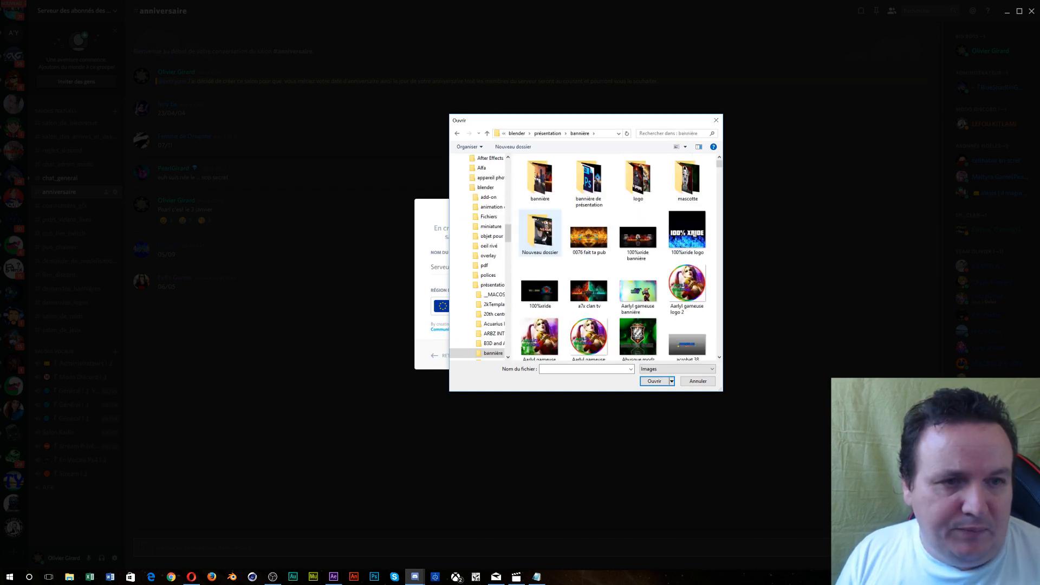
pyautogui.doubleClick(629, 201)
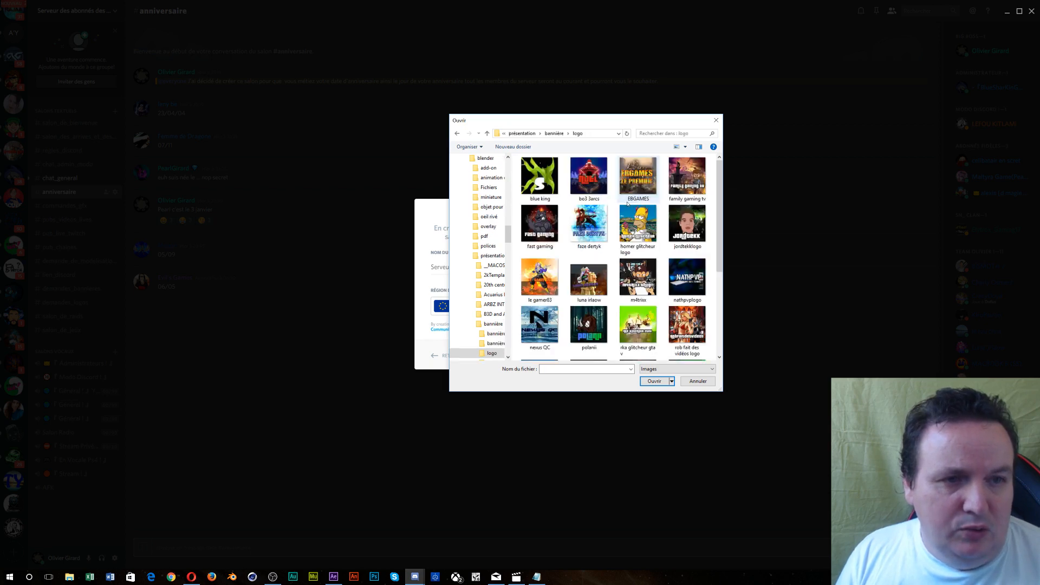
# - Select the luna irlaow image and confirm it as the server icon
pyautogui.scroll(-3, 627, 203)
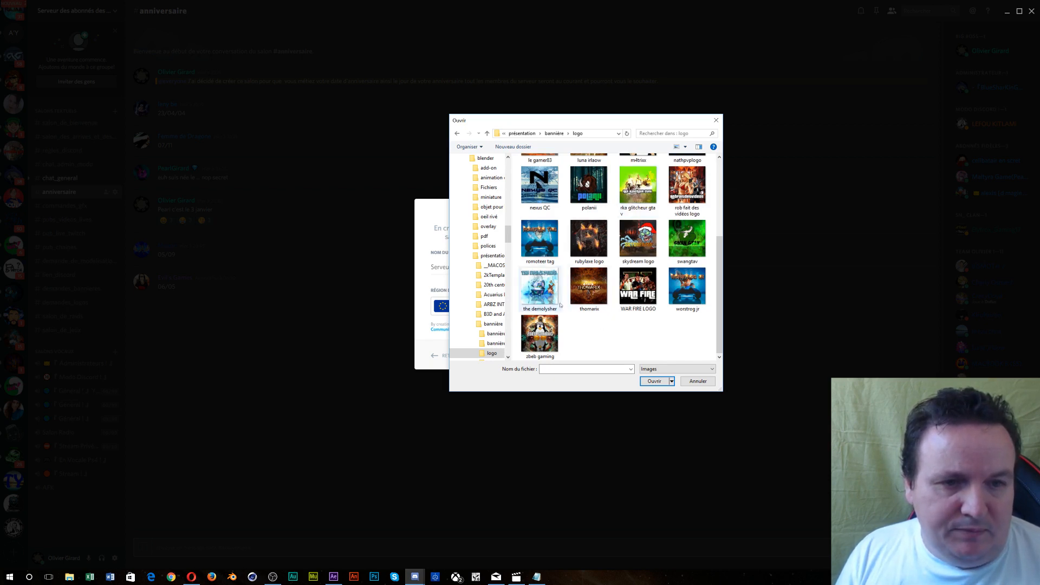
pyautogui.scroll(3, 563, 309)
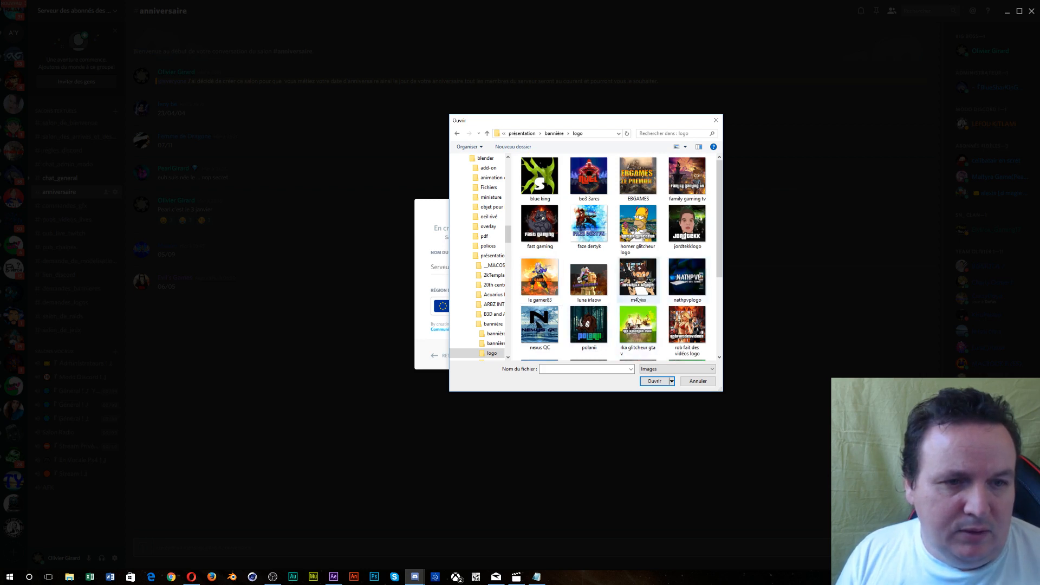
pyautogui.click(589, 279)
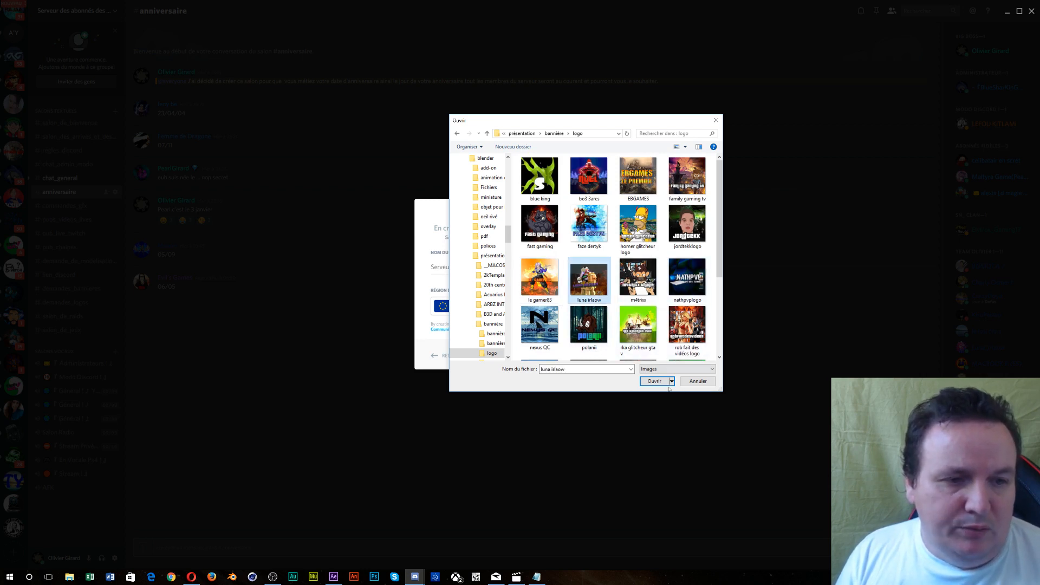
pyautogui.click(658, 381)
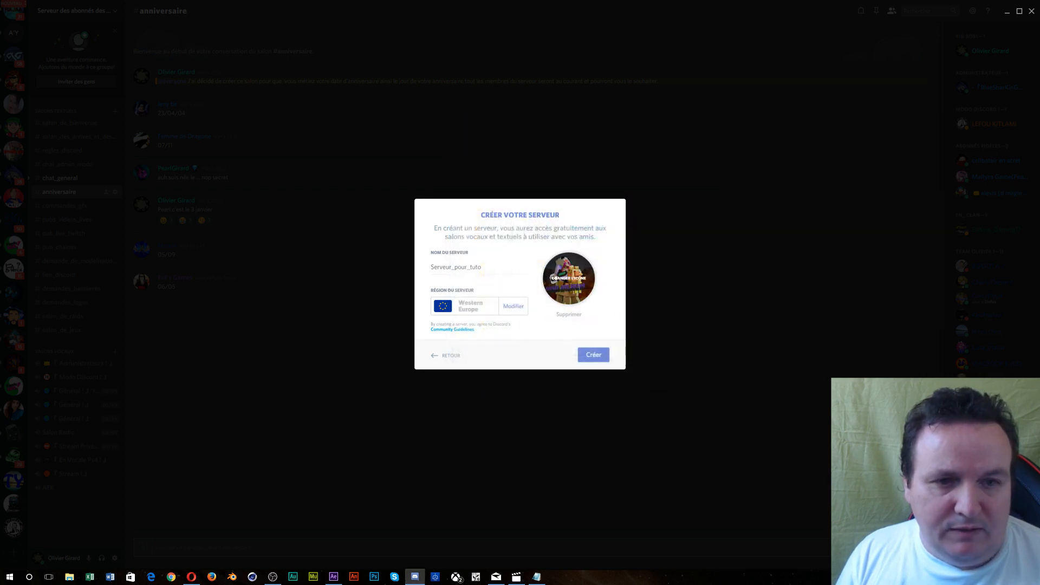
# - Create the server, then open the Serveur_pour_tuto header menu
pyautogui.click(592, 355)
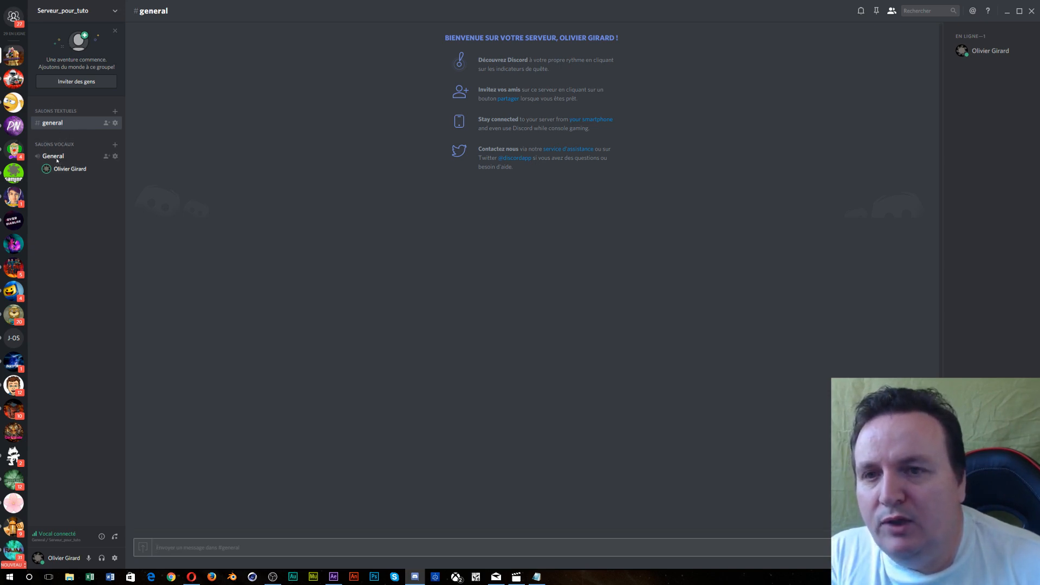
pyautogui.click(62, 12)
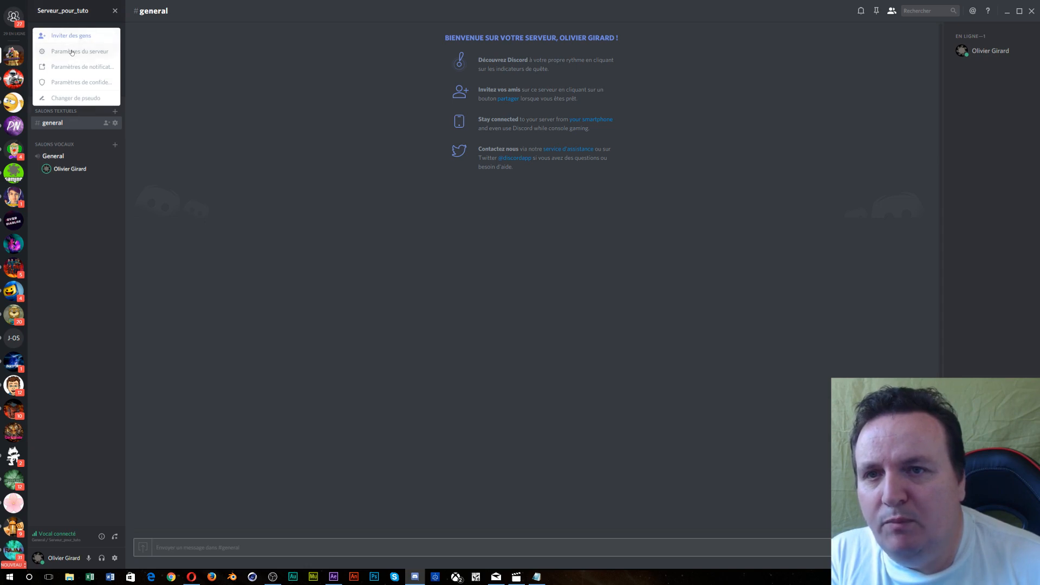
pyautogui.click(72, 52)
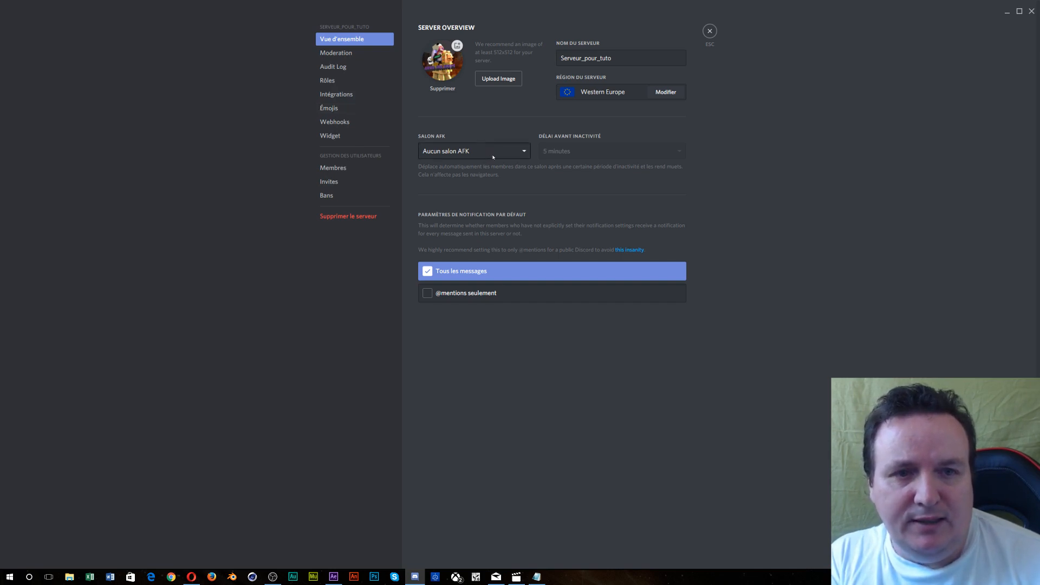
pyautogui.click(709, 32)
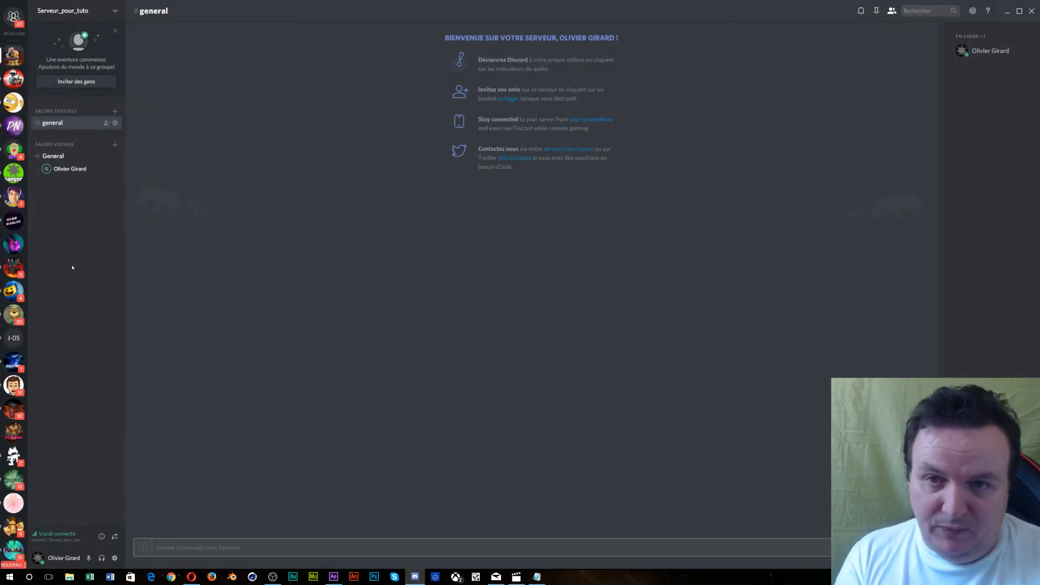
# - Create a voice channel named AFK under SALONS VOCAUX
pyautogui.click(116, 146)
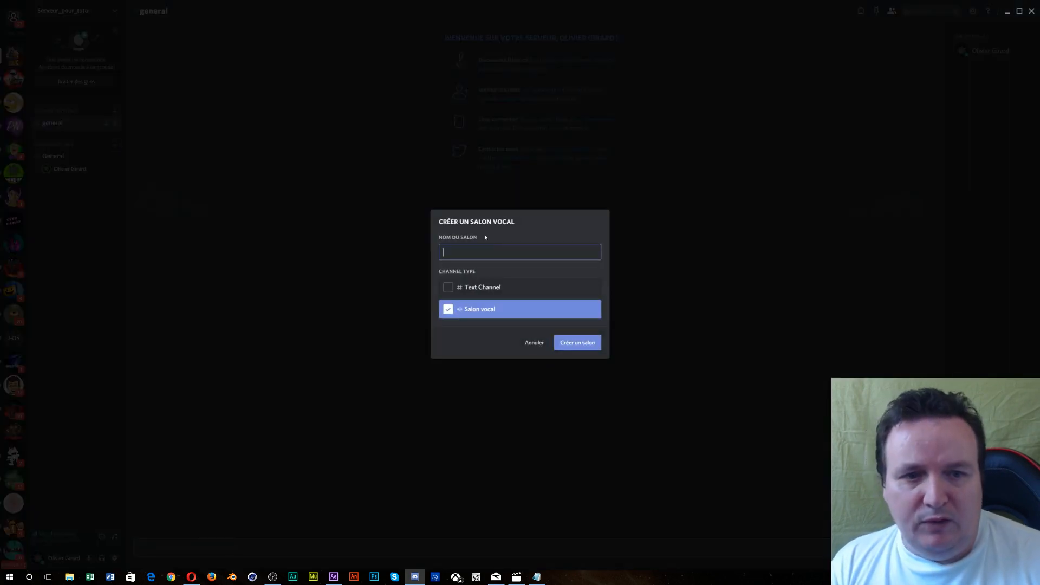
pyautogui.write('FK')
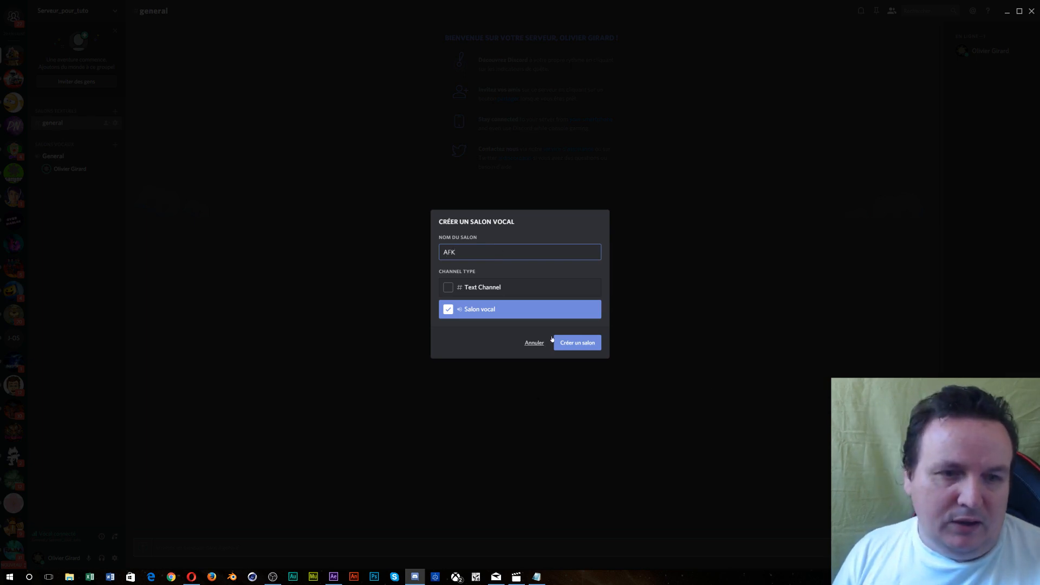
pyautogui.click(576, 343)
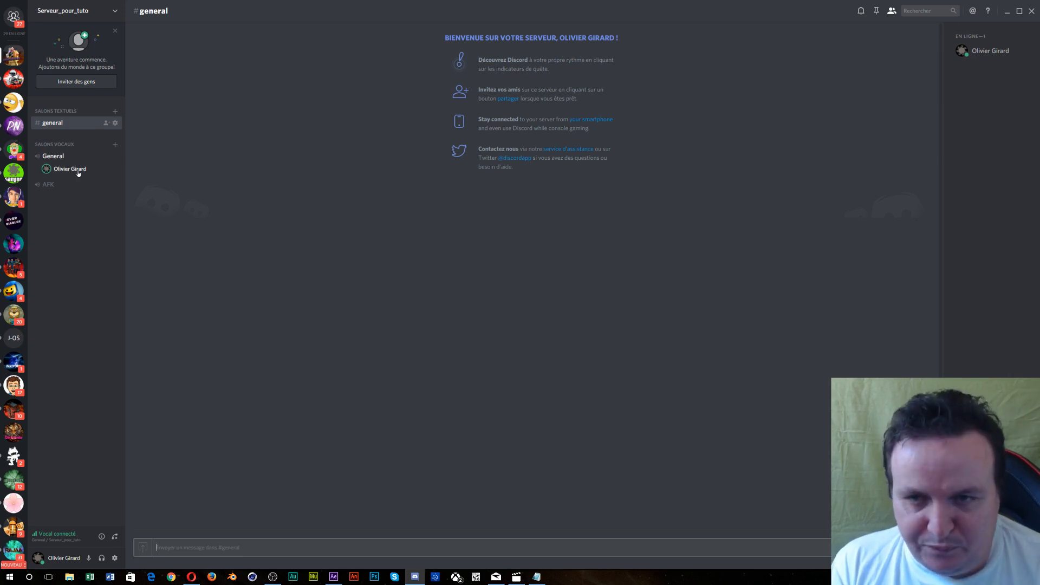
# - In Paramètres du serveur, choose AFK as the Salon AFK
pyautogui.click(79, 11)
pyautogui.click(81, 51)
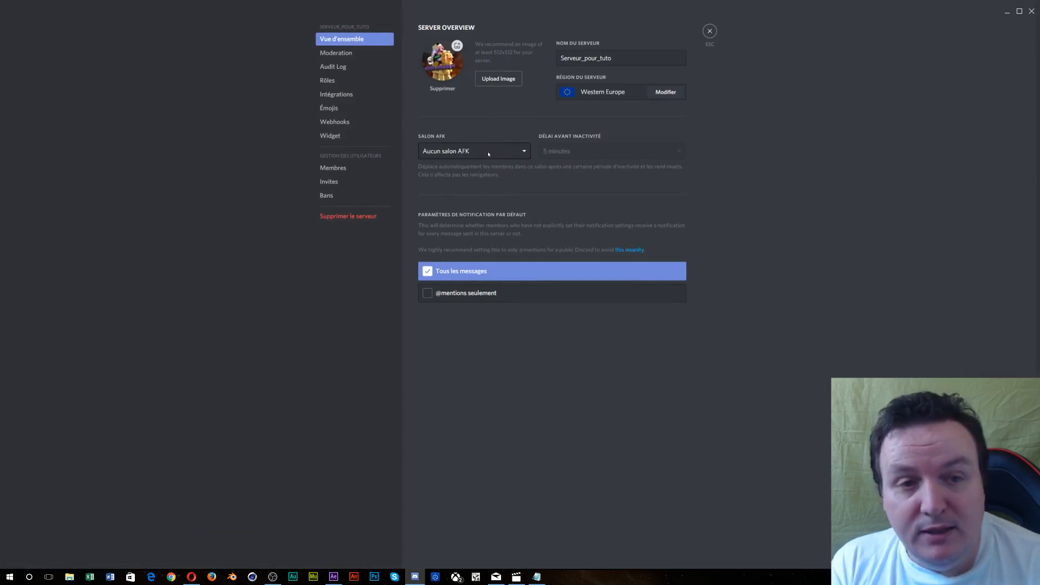
pyautogui.click(490, 154)
pyautogui.click(500, 200)
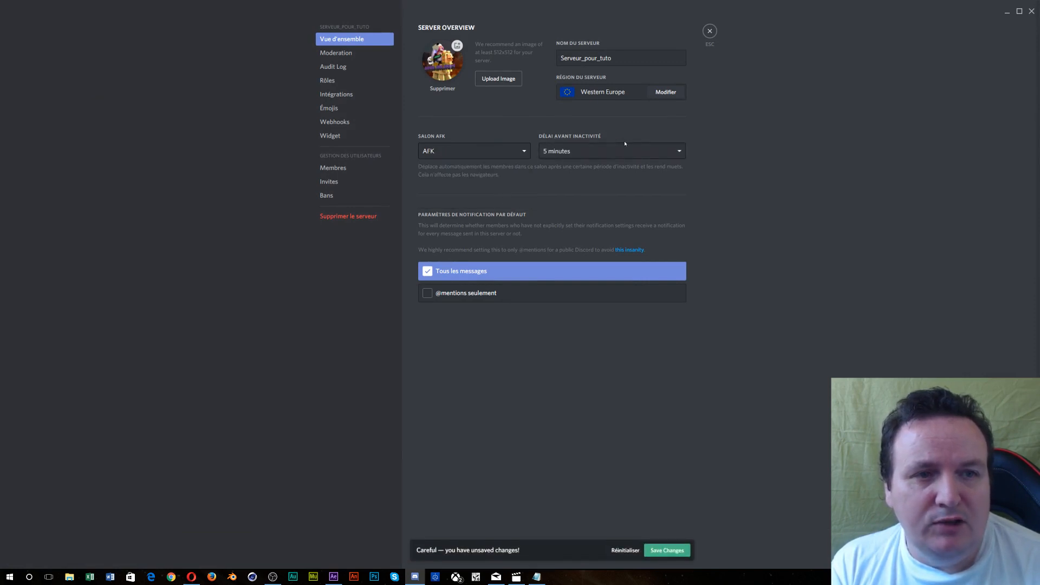
pyautogui.click(675, 159)
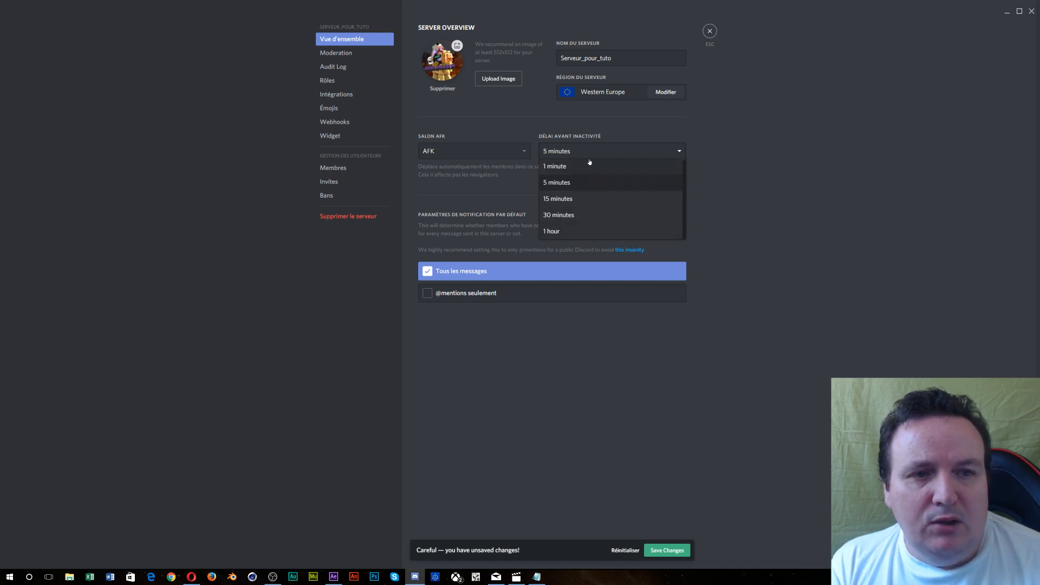
# - Choose 15 minutes for Délai avant inactivité and save the changes
pyautogui.click(578, 203)
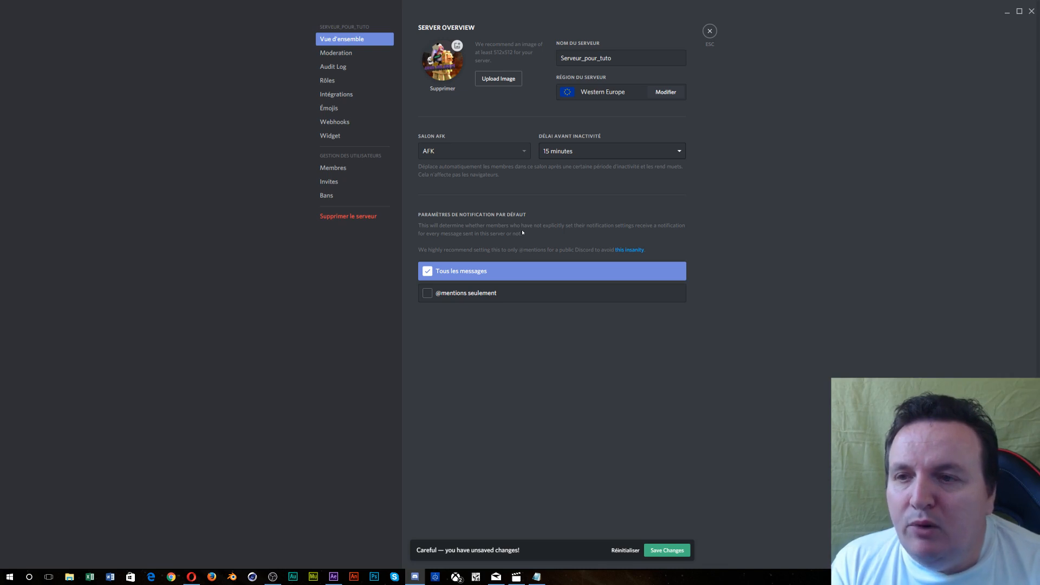
pyautogui.click(657, 551)
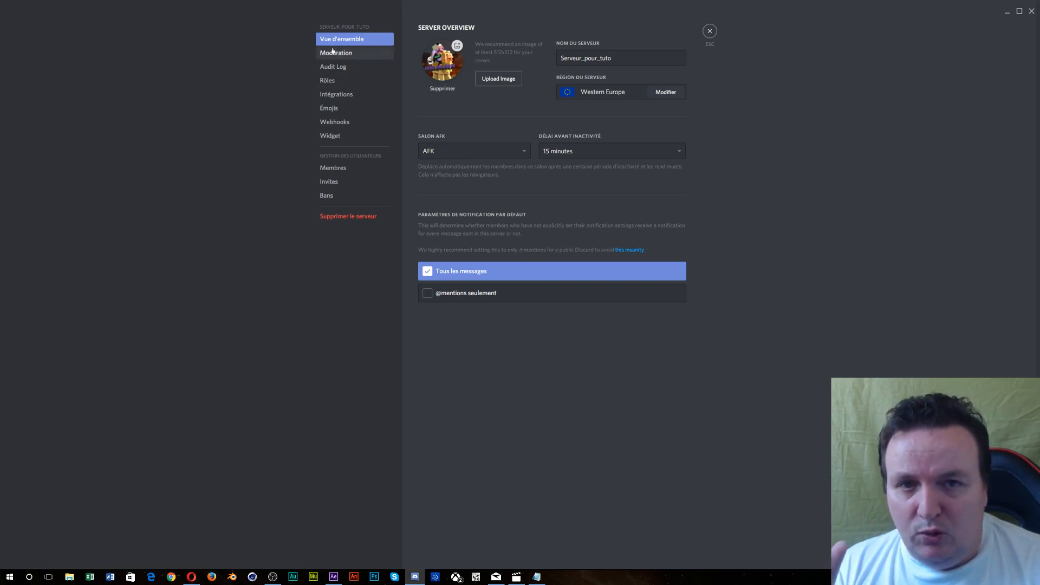
# - In Rôles, add a trial 'new role', then delete it and confirm
pyautogui.click(351, 87)
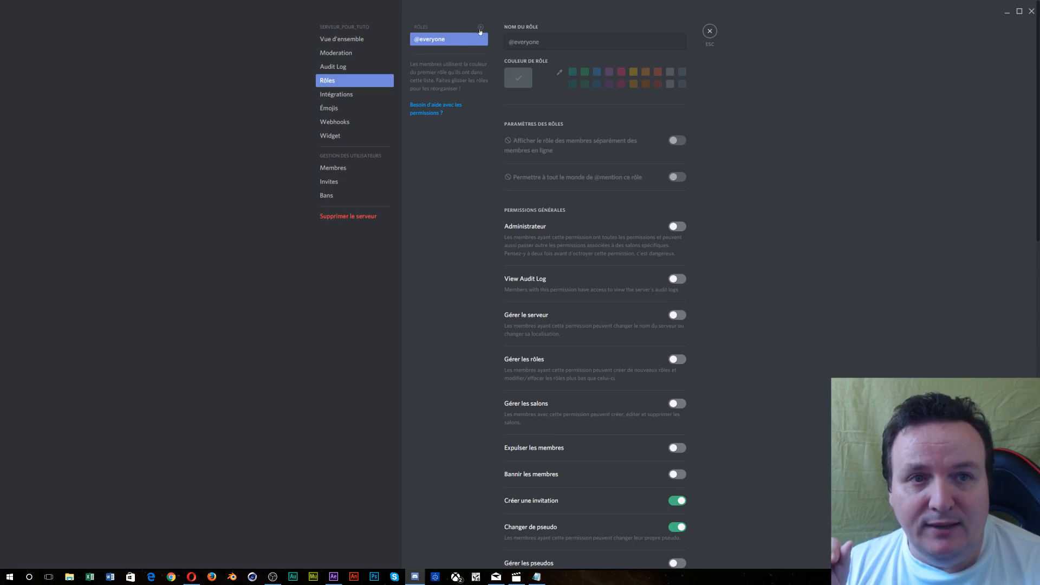
pyautogui.click(480, 27)
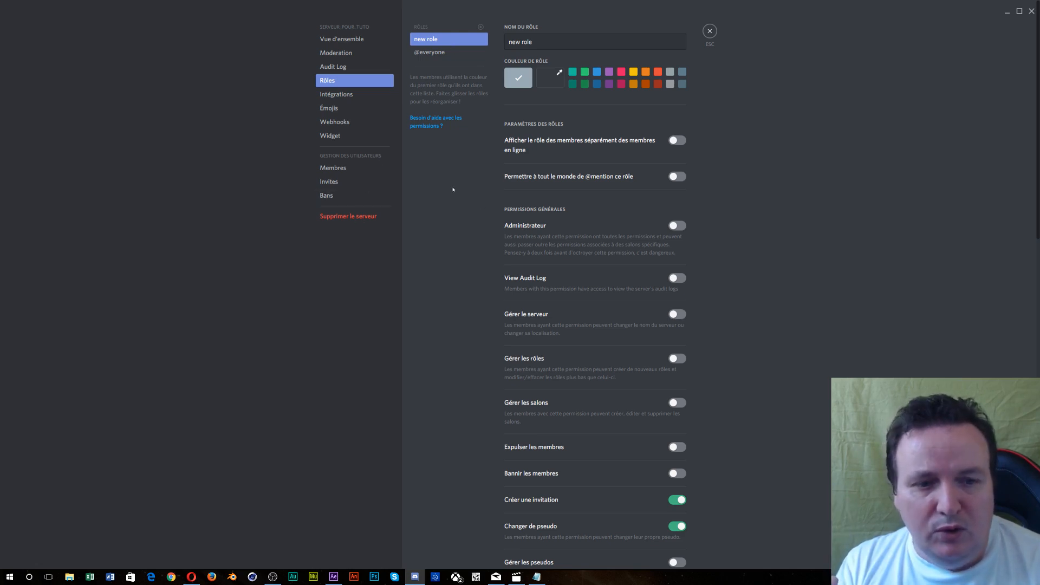
pyautogui.scroll(-2, 537, 232)
pyautogui.scroll(-15, 537, 232)
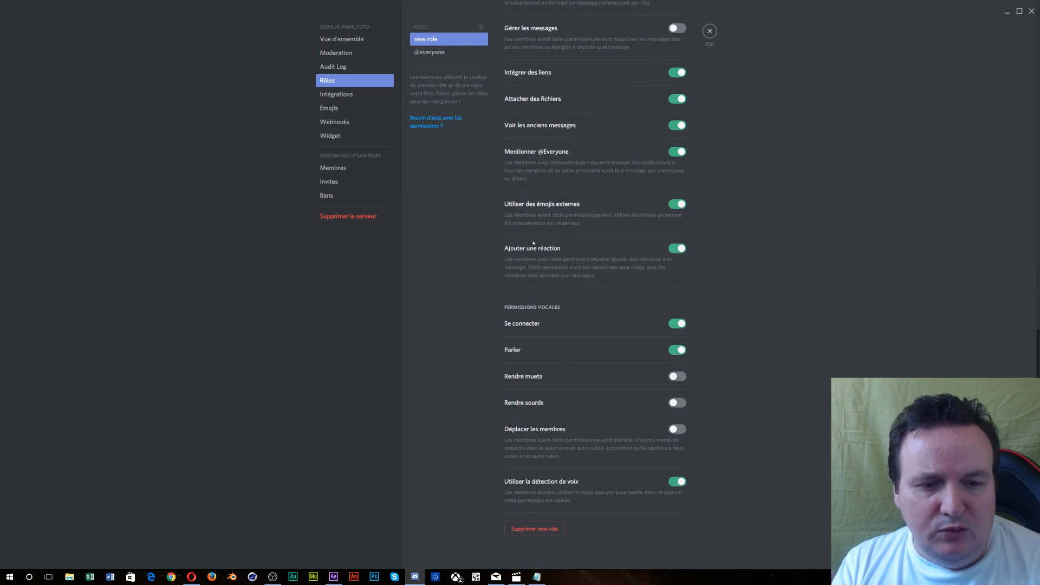
pyautogui.click(522, 530)
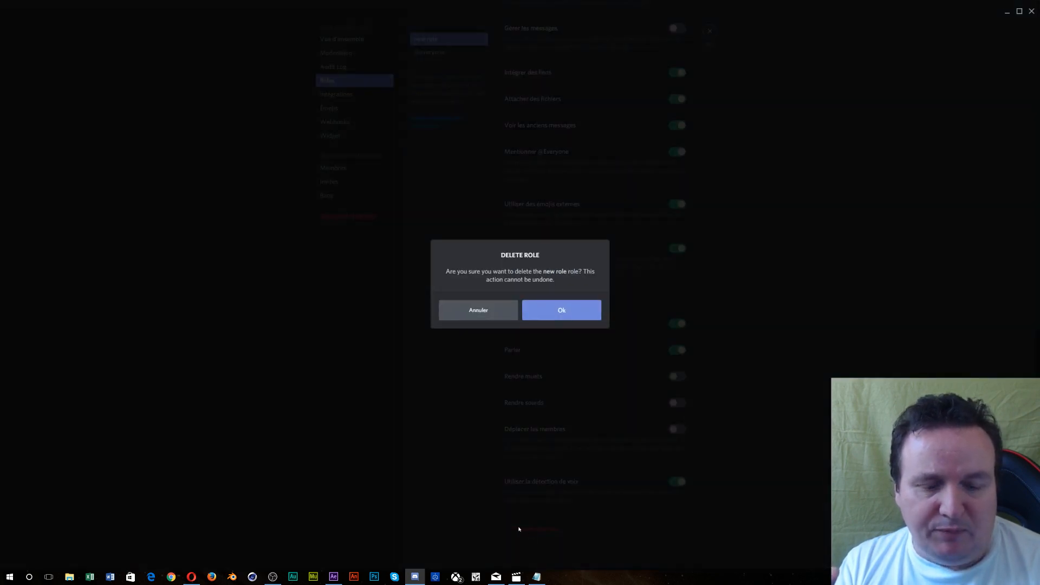
pyautogui.click(552, 311)
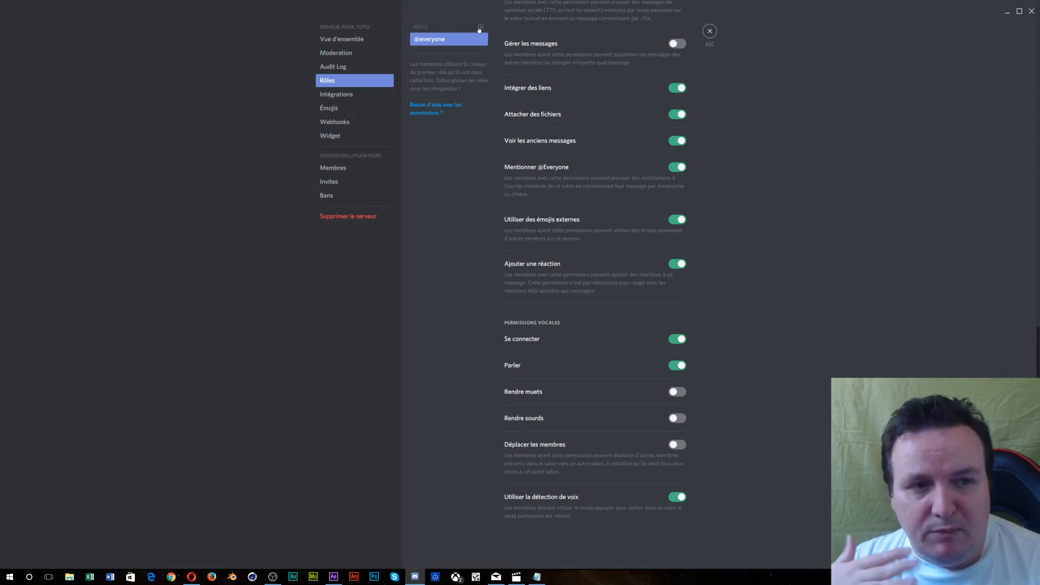
pyautogui.scroll(5, 643, 240)
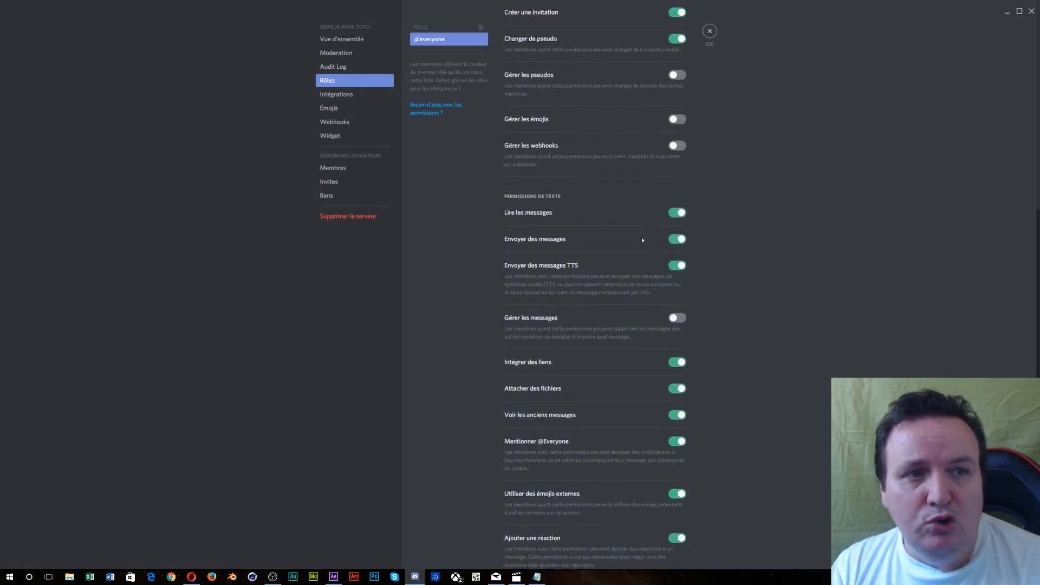
pyautogui.scroll(9, 642, 240)
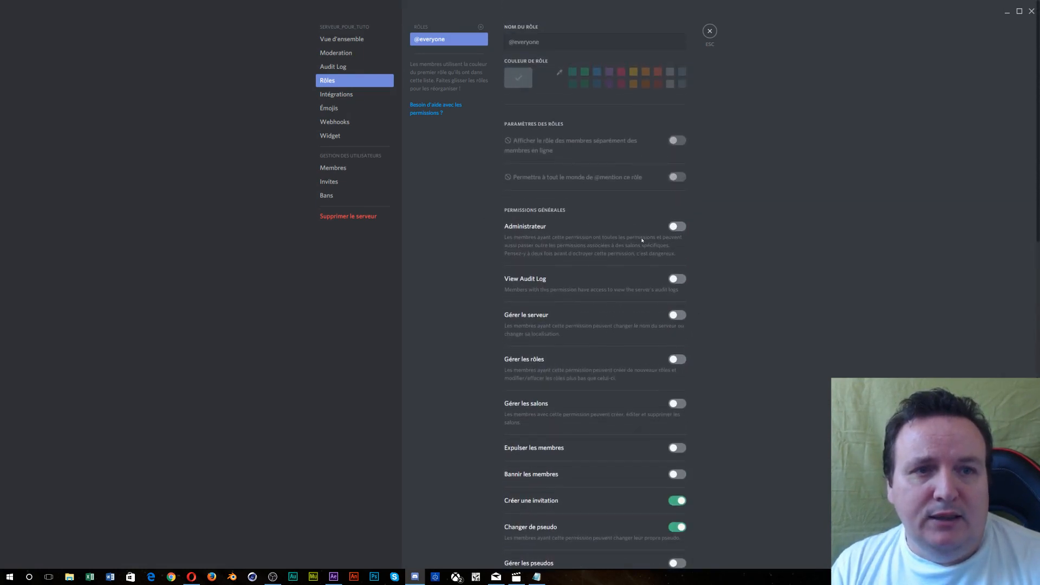
pyautogui.scroll(-2, 642, 240)
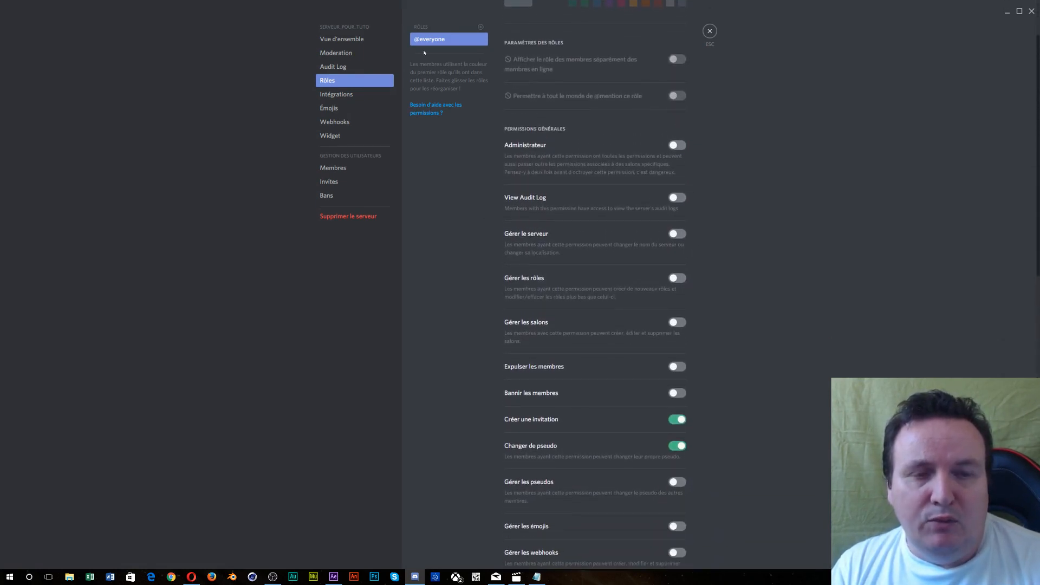
pyautogui.scroll(-4, 571, 196)
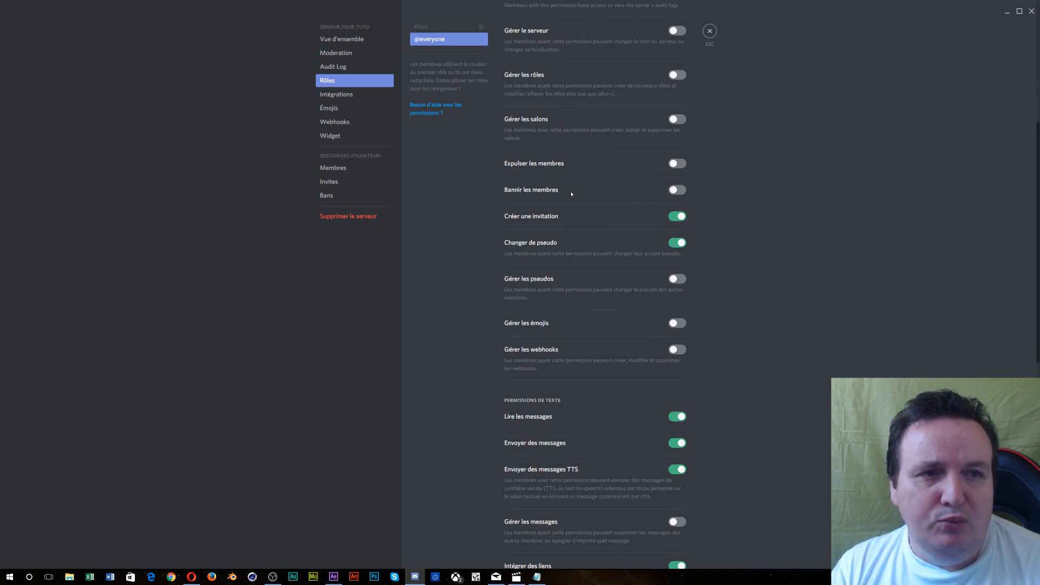
pyautogui.scroll(5, 571, 194)
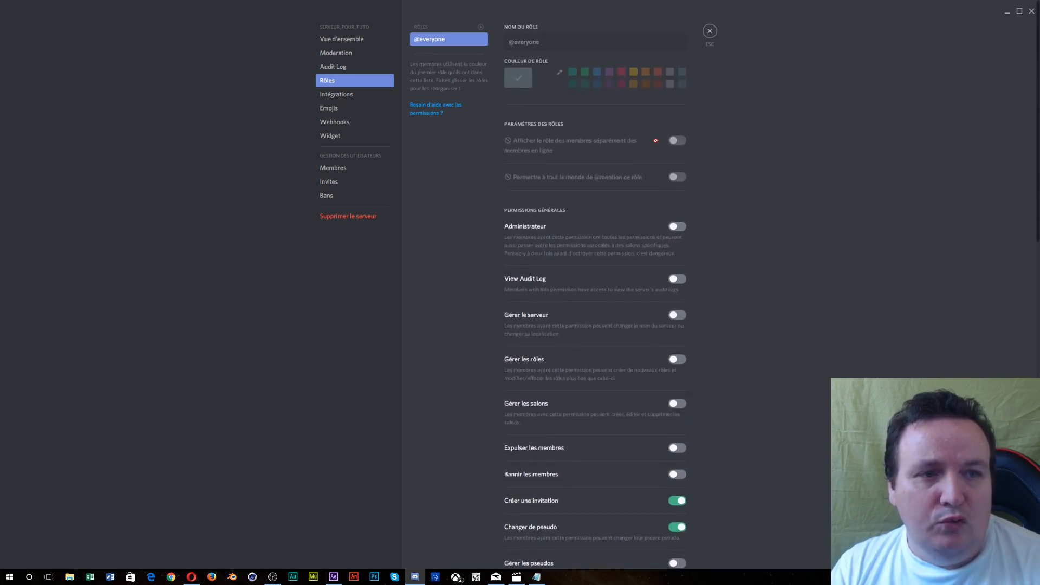
pyautogui.scroll(-6, 645, 184)
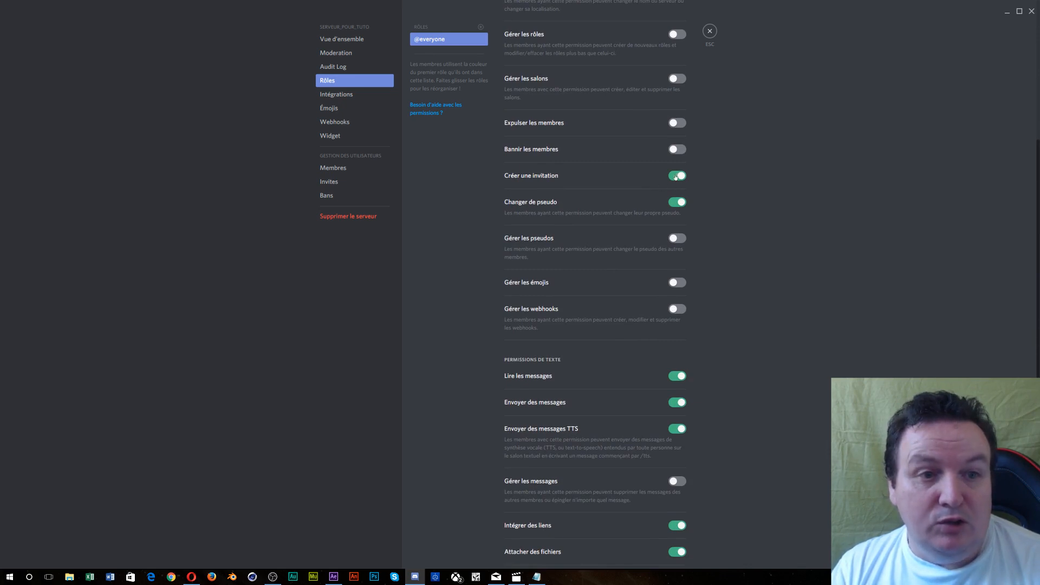
pyautogui.click(677, 177)
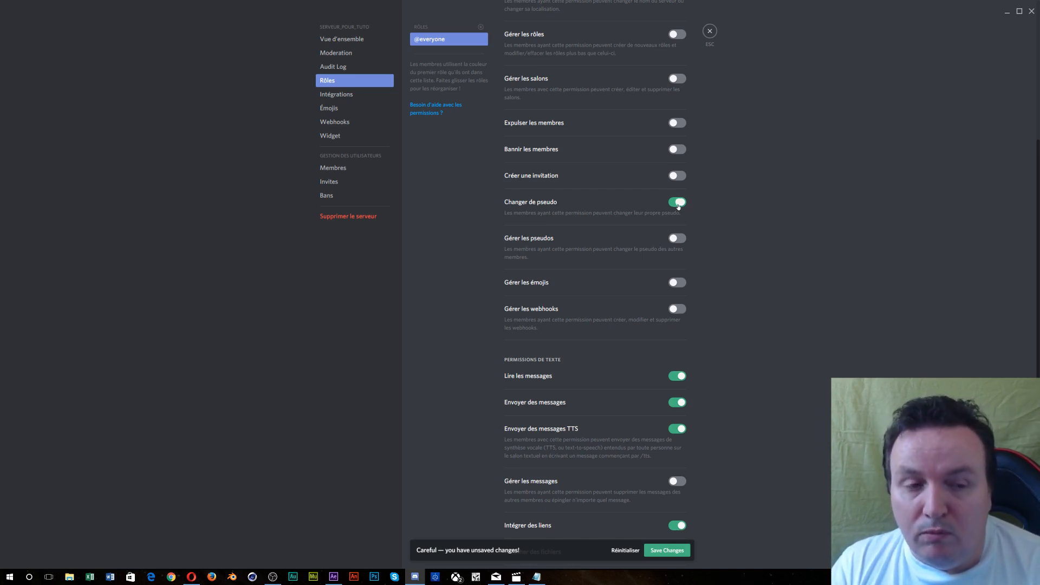
pyautogui.click(678, 203)
pyautogui.scroll(-4, 679, 206)
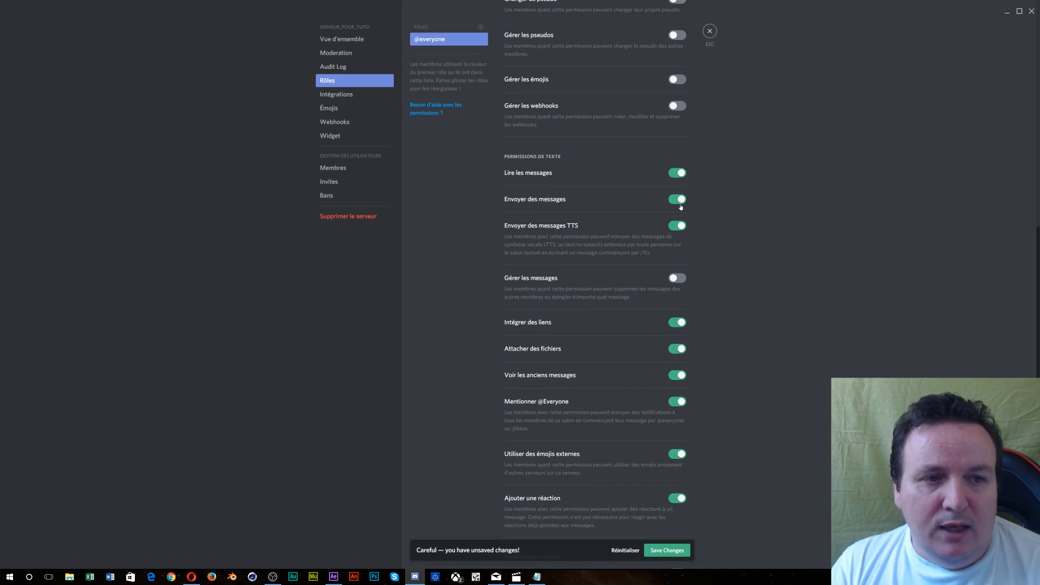
pyautogui.click(677, 199)
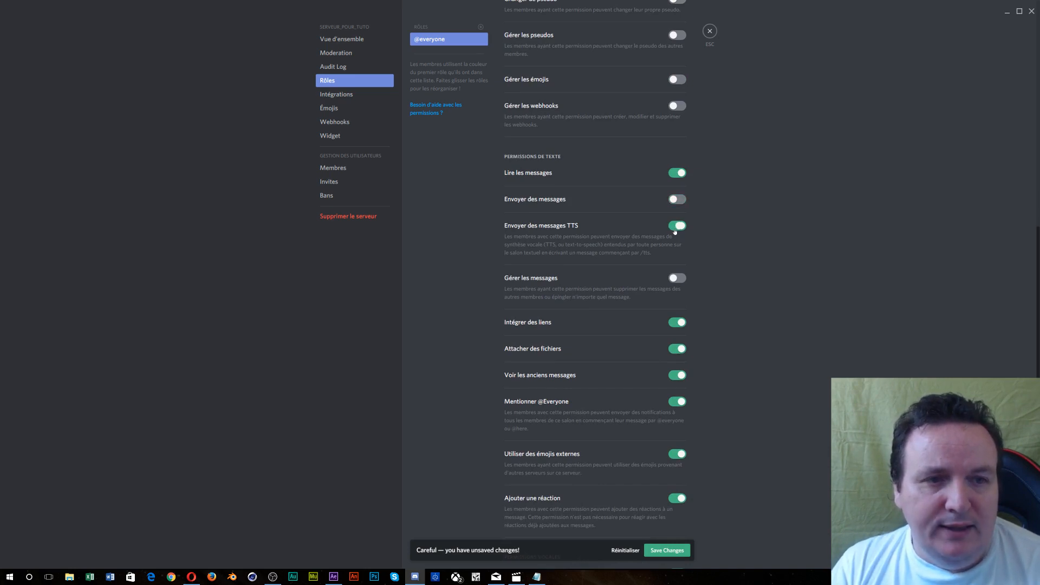
pyautogui.click(676, 228)
pyautogui.click(678, 323)
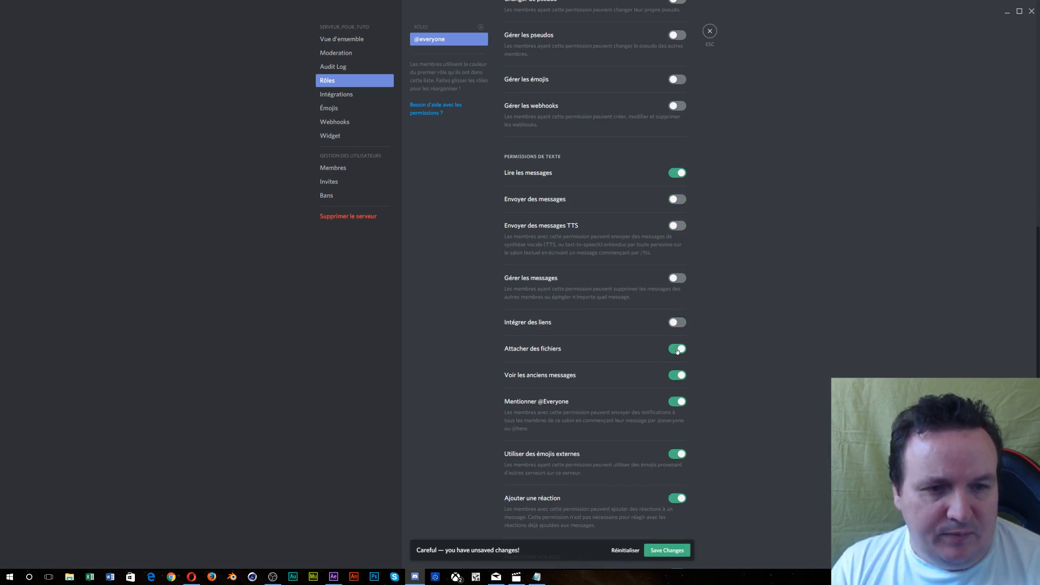
pyautogui.click(677, 350)
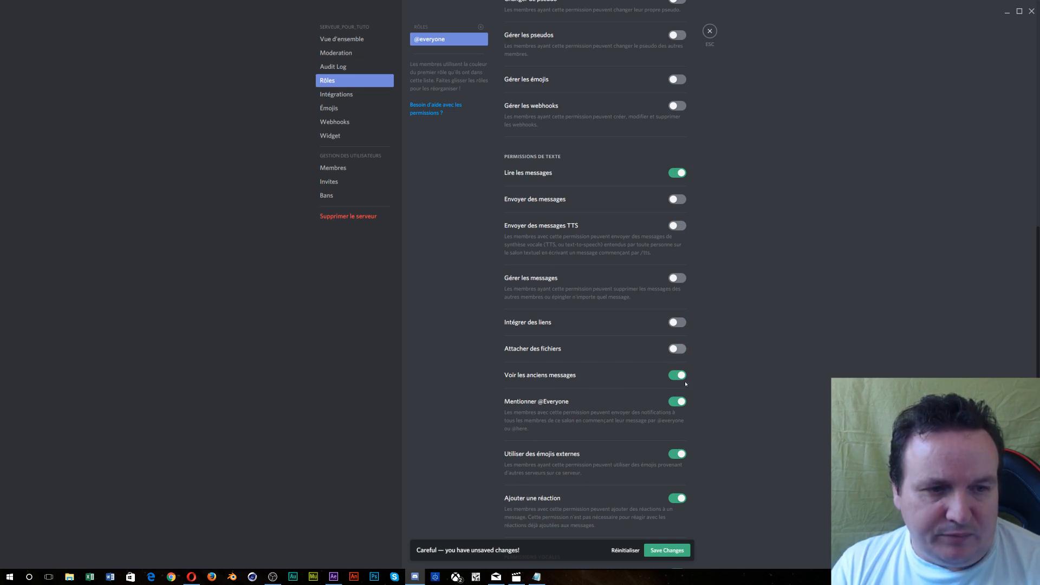
pyautogui.click(679, 402)
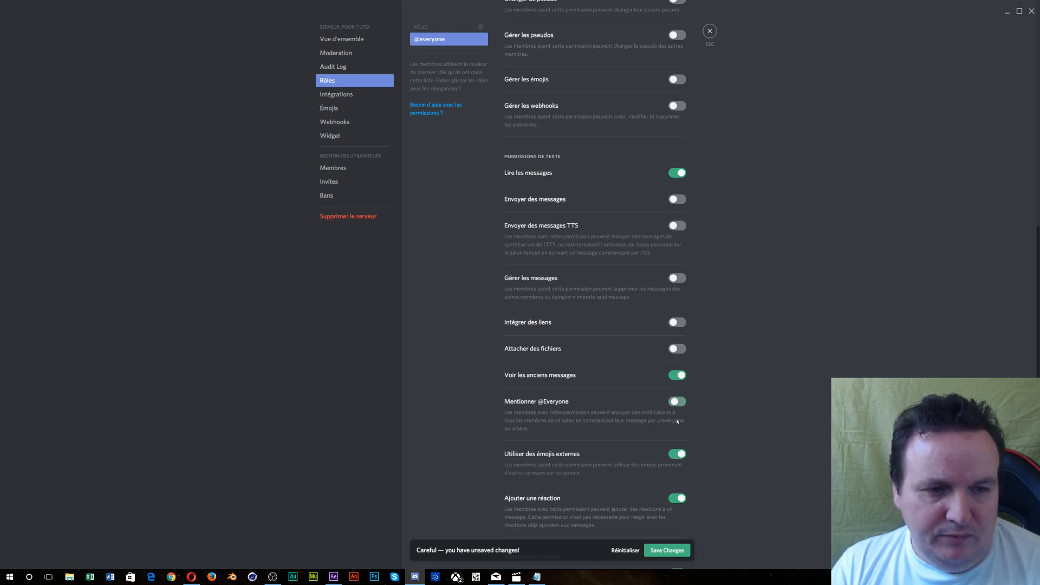
pyautogui.click(677, 454)
pyautogui.click(677, 499)
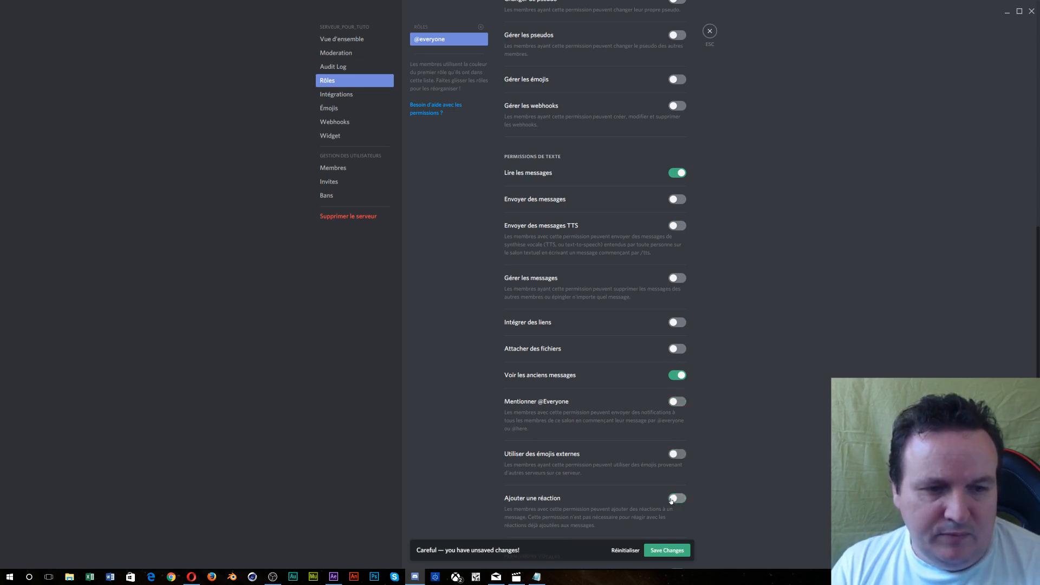
pyautogui.scroll(-4, 678, 502)
pyautogui.click(678, 497)
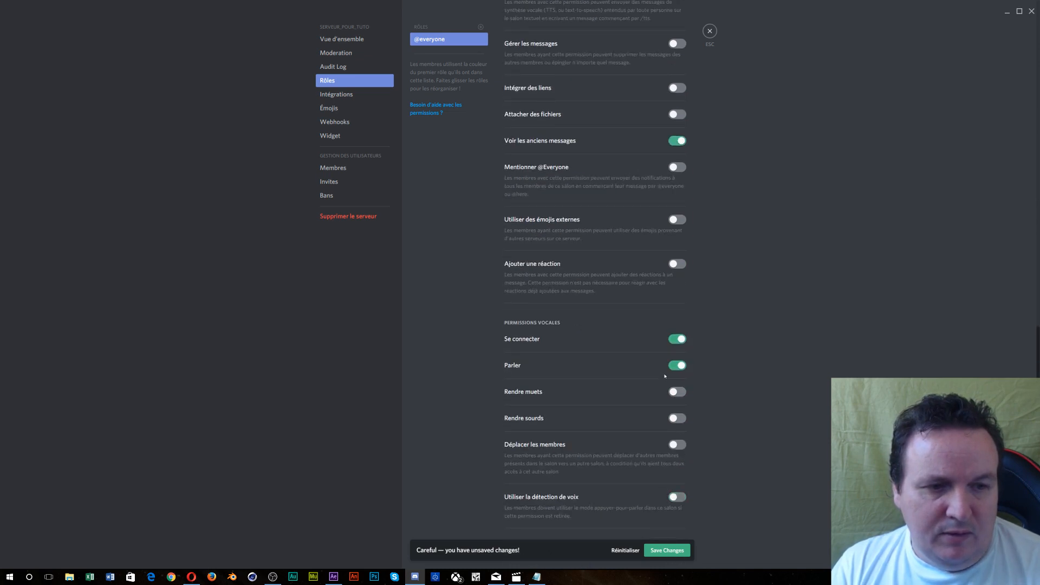
pyautogui.click(674, 366)
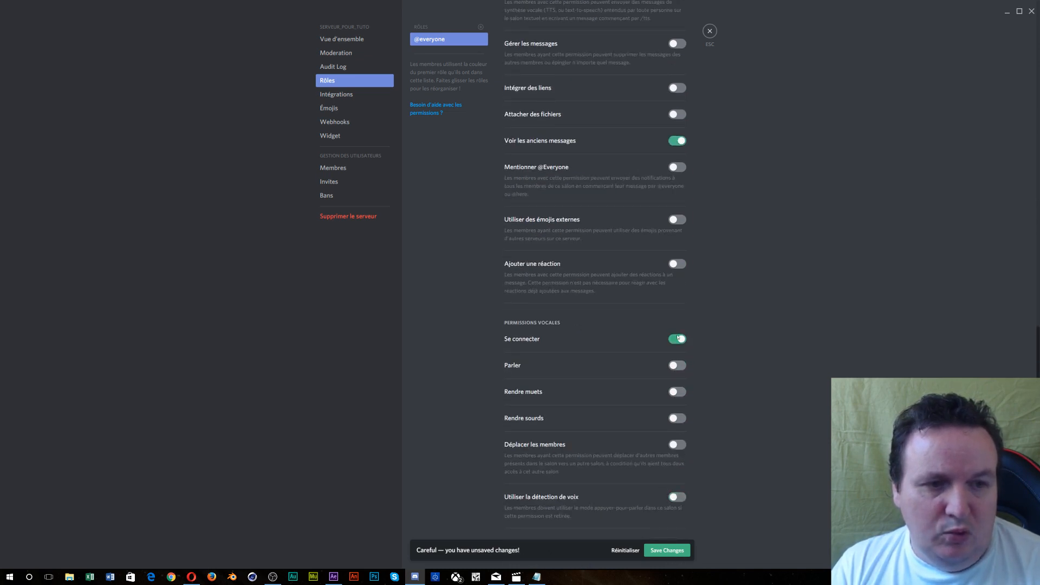
pyautogui.click(677, 339)
pyautogui.scroll(5, 624, 358)
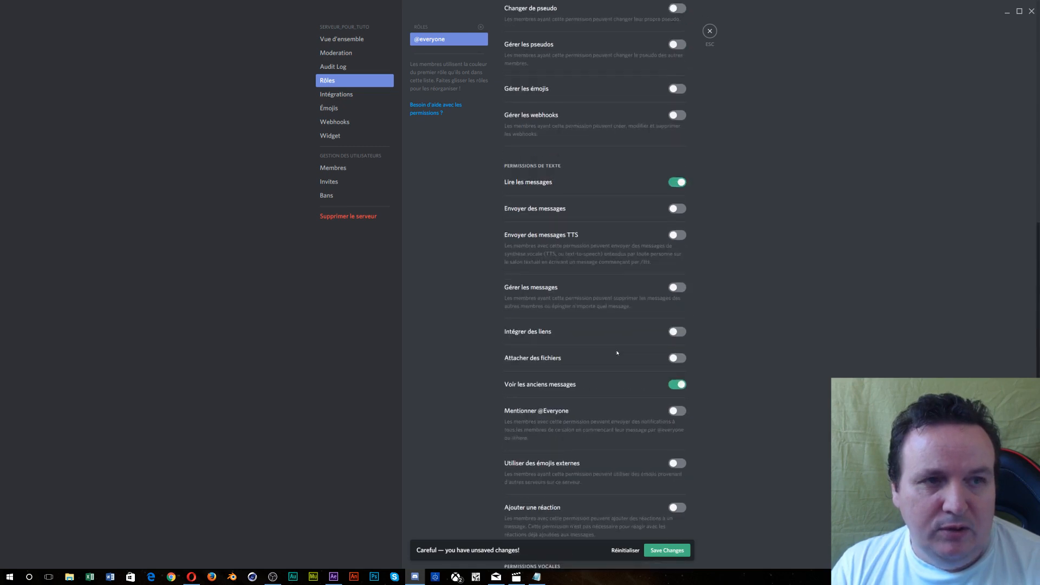
pyautogui.scroll(10, 617, 353)
pyautogui.scroll(-15, 617, 353)
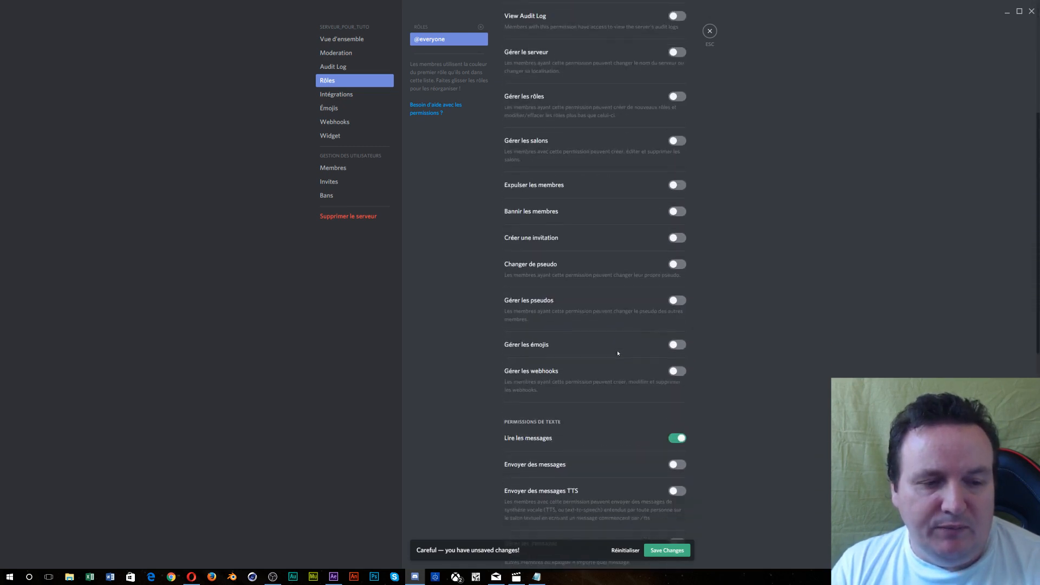
pyautogui.click(666, 551)
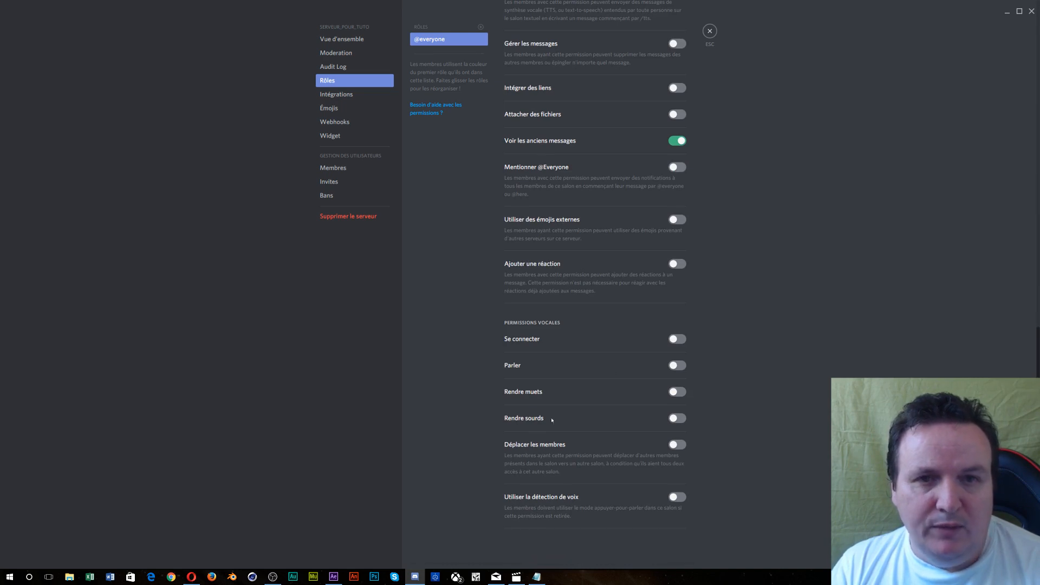
pyautogui.click(709, 31)
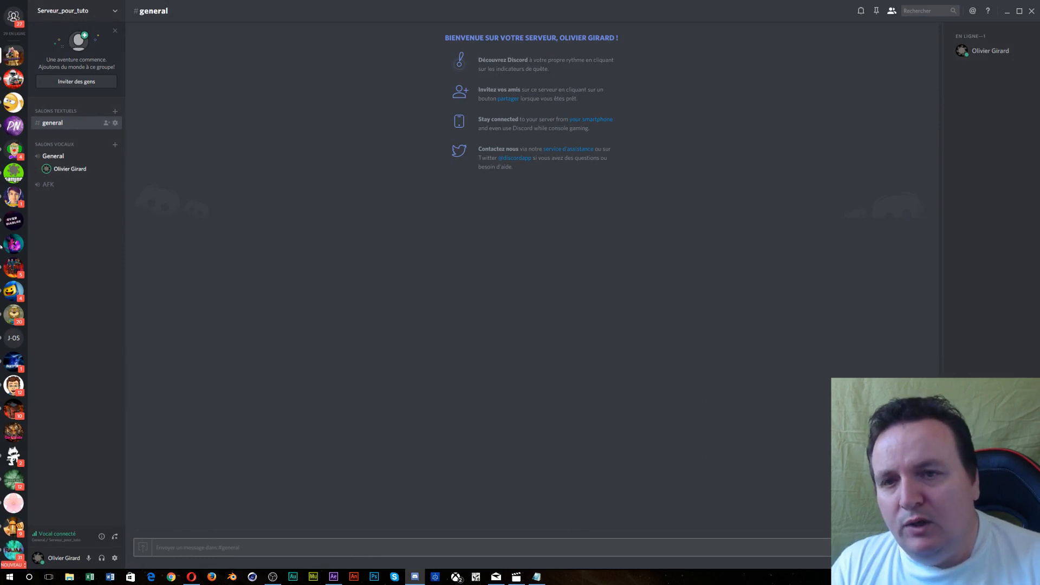
pyautogui.click(115, 157)
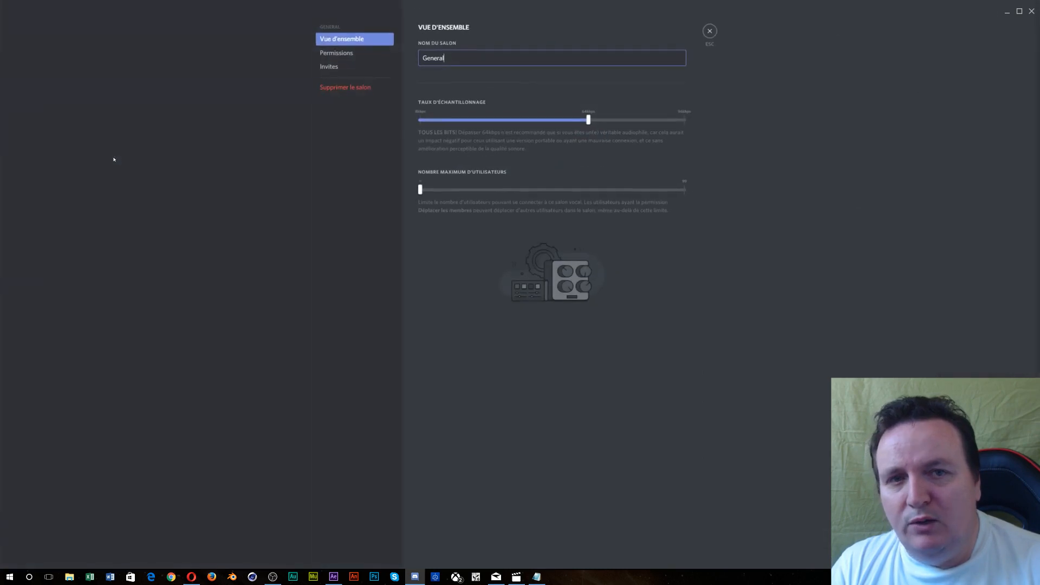
pyautogui.click(335, 53)
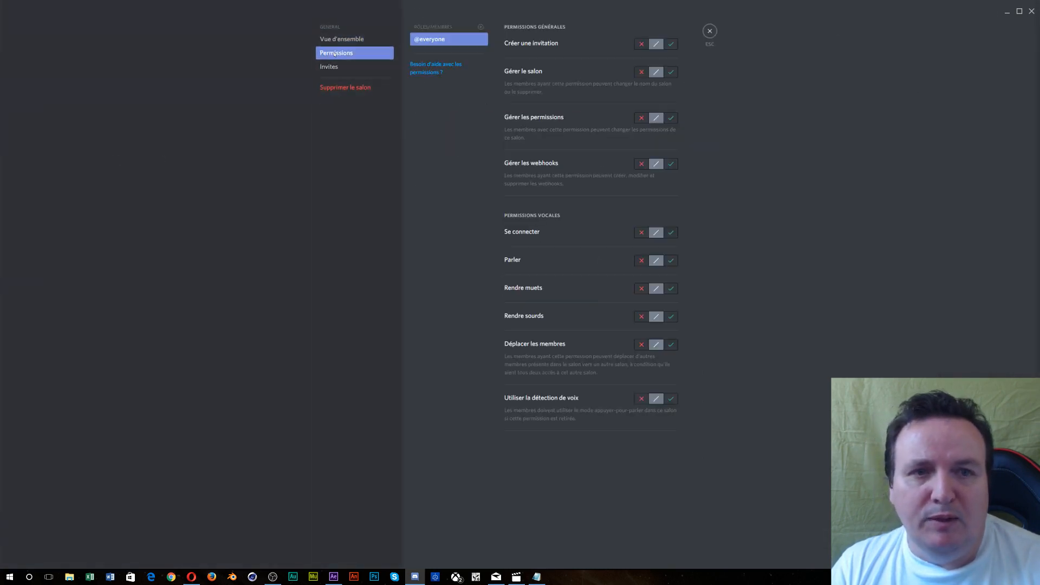
pyautogui.click(642, 233)
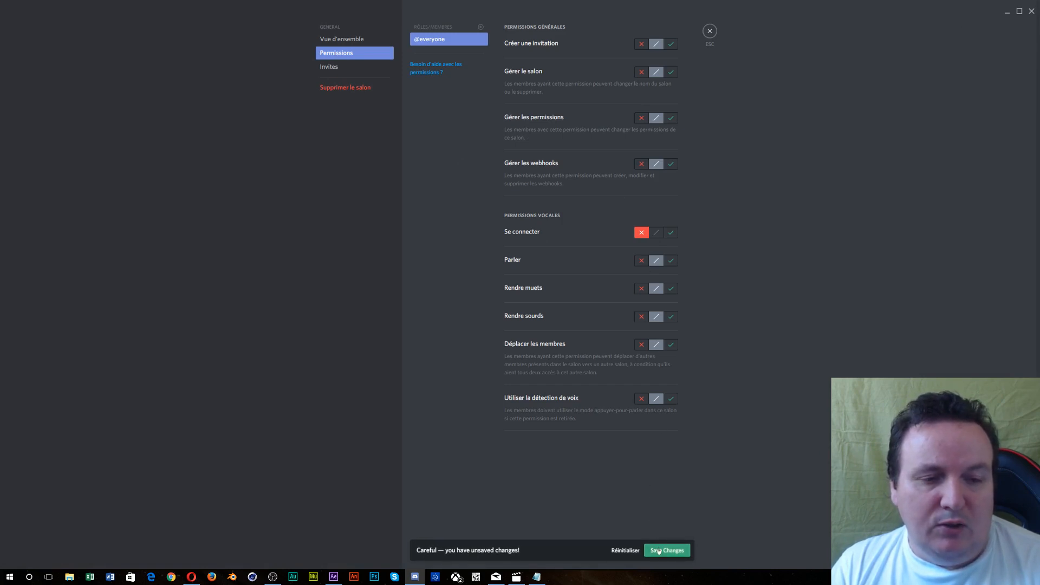
pyautogui.click(659, 552)
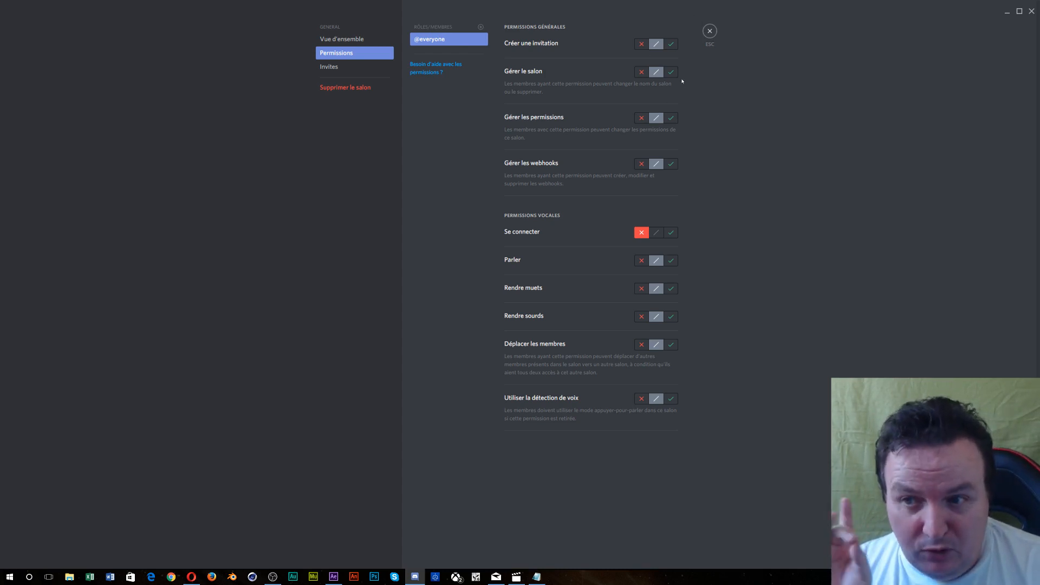
pyautogui.click(710, 31)
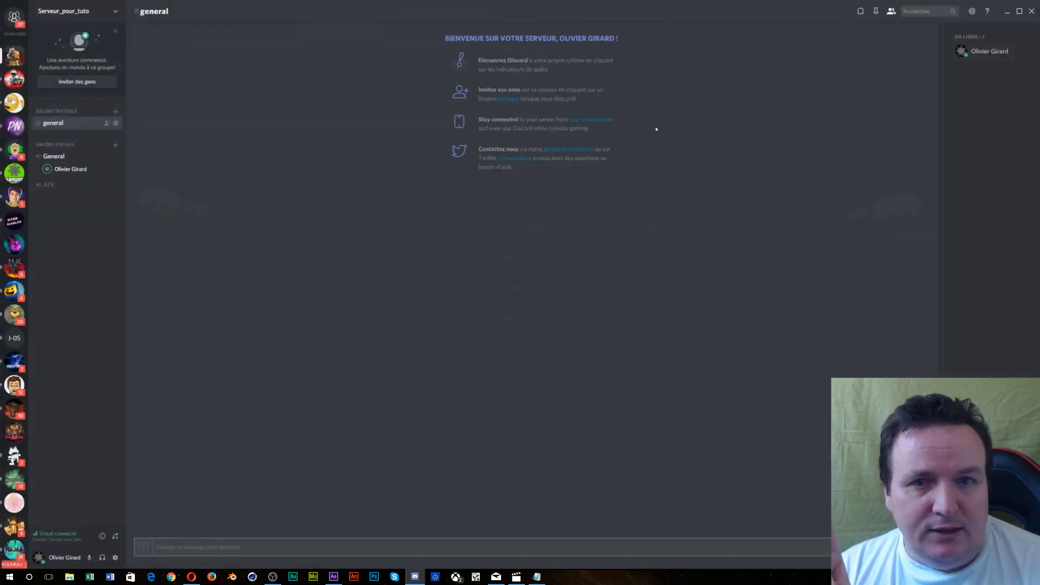
# - Rename the general text channel to 'bienvenue' and save
pyautogui.click(115, 123)
pyautogui.doubleClick(432, 58)
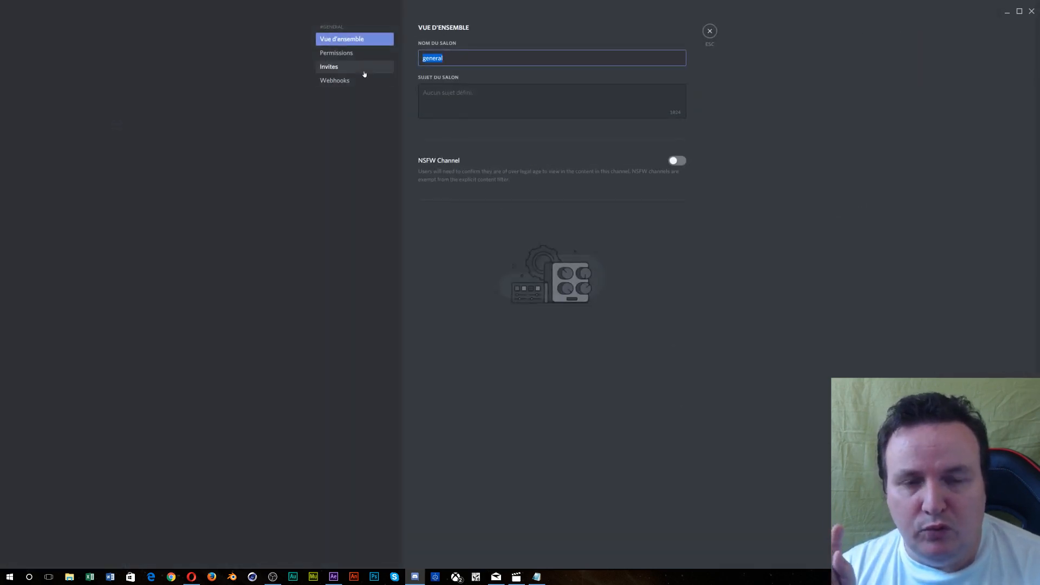
pyautogui.write('Bin')
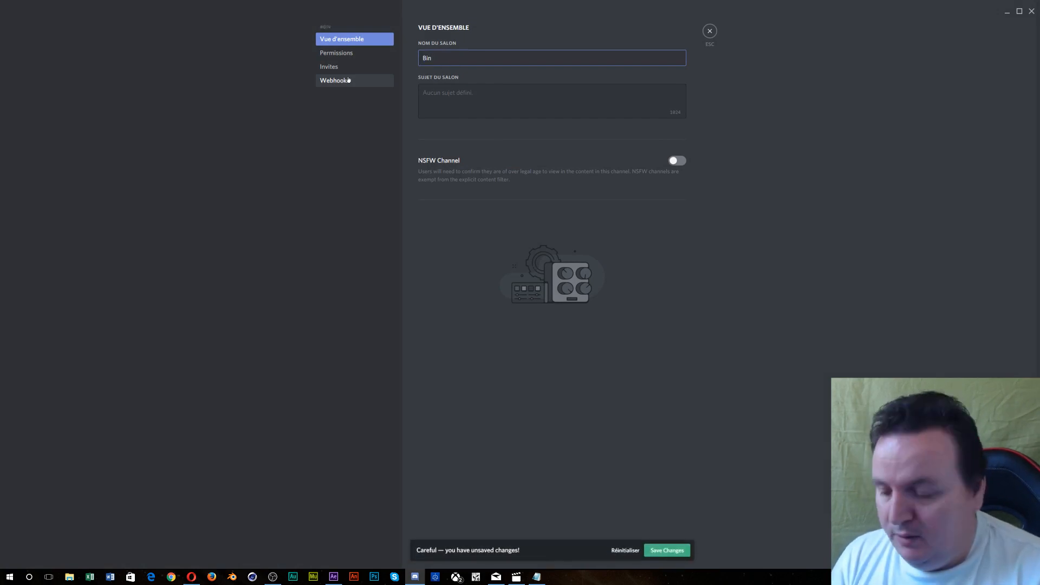
pyautogui.press('BackSpace')
pyautogui.write('e')
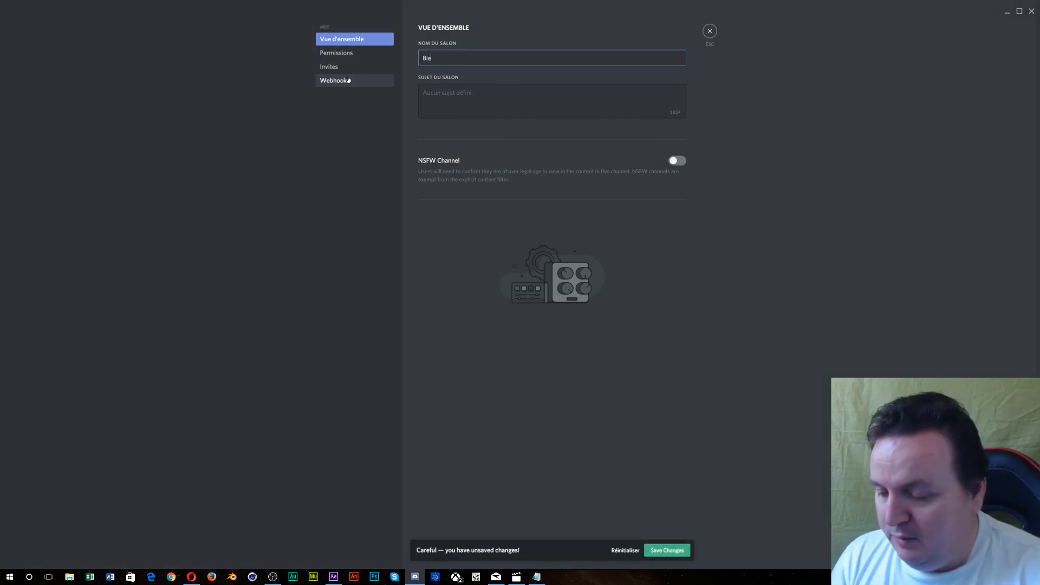
pyautogui.write('nvenue')
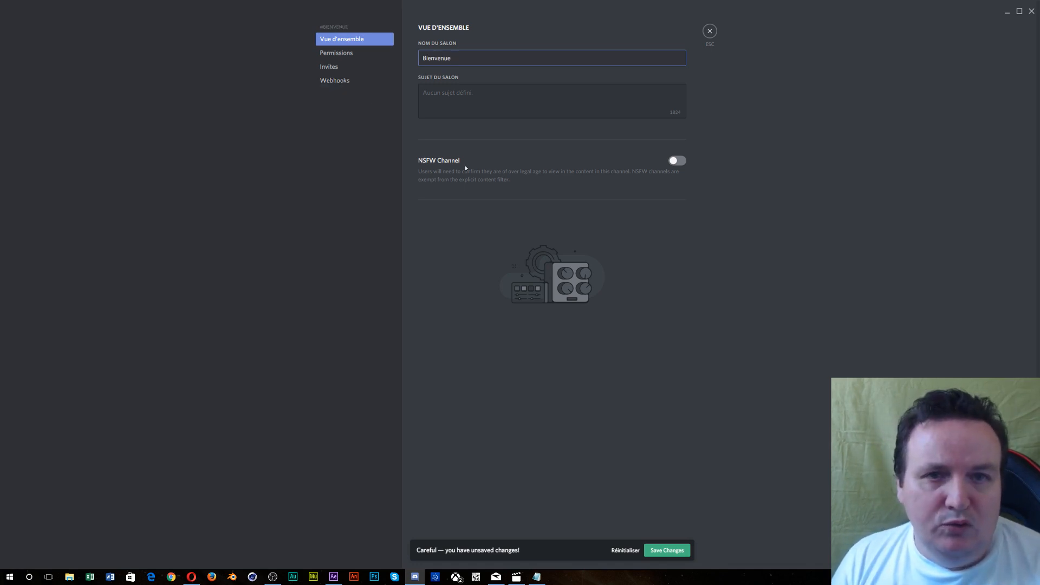
pyautogui.click(343, 53)
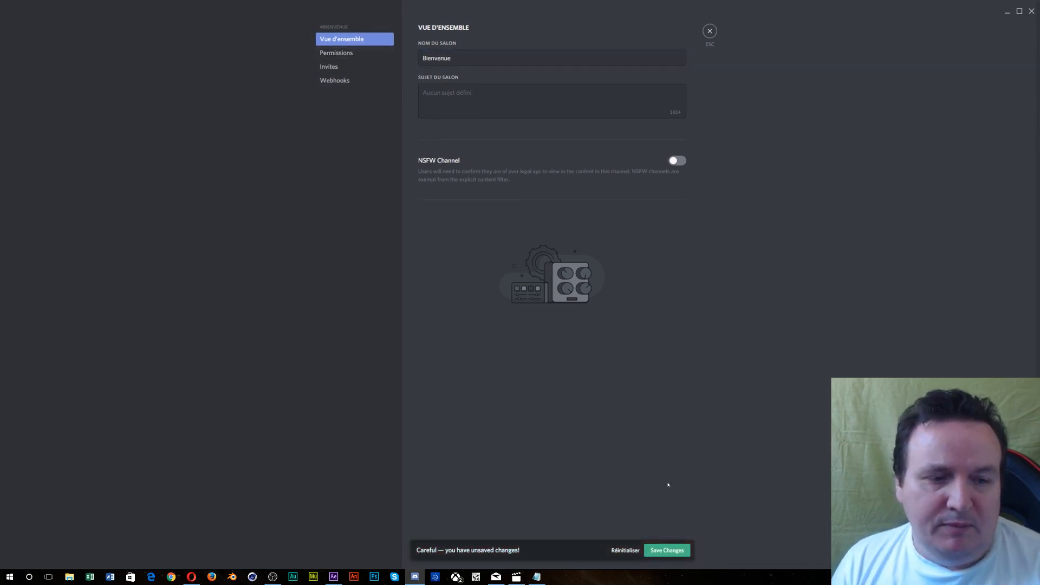
pyautogui.click(658, 550)
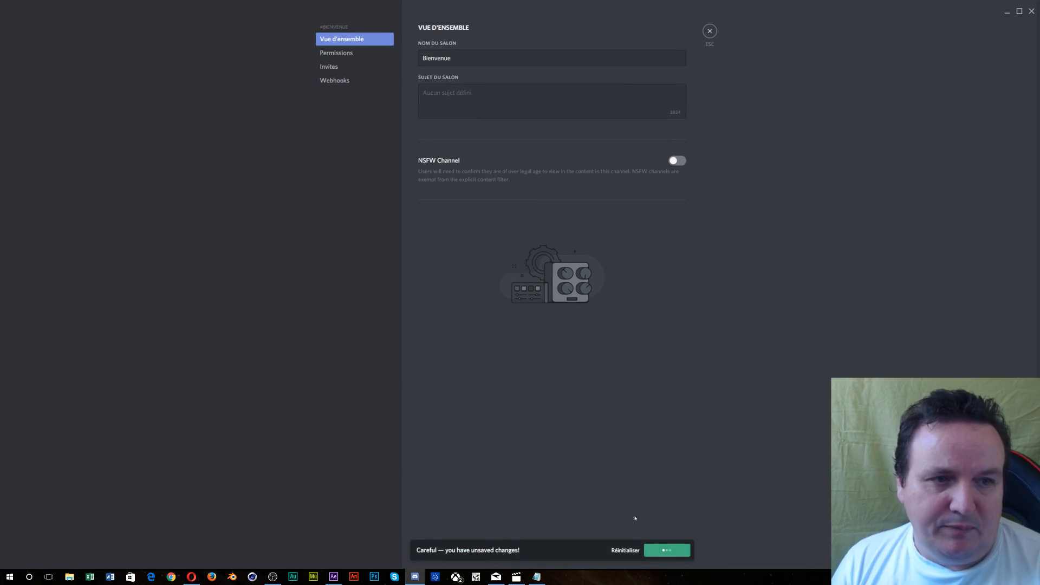
pyautogui.click(344, 54)
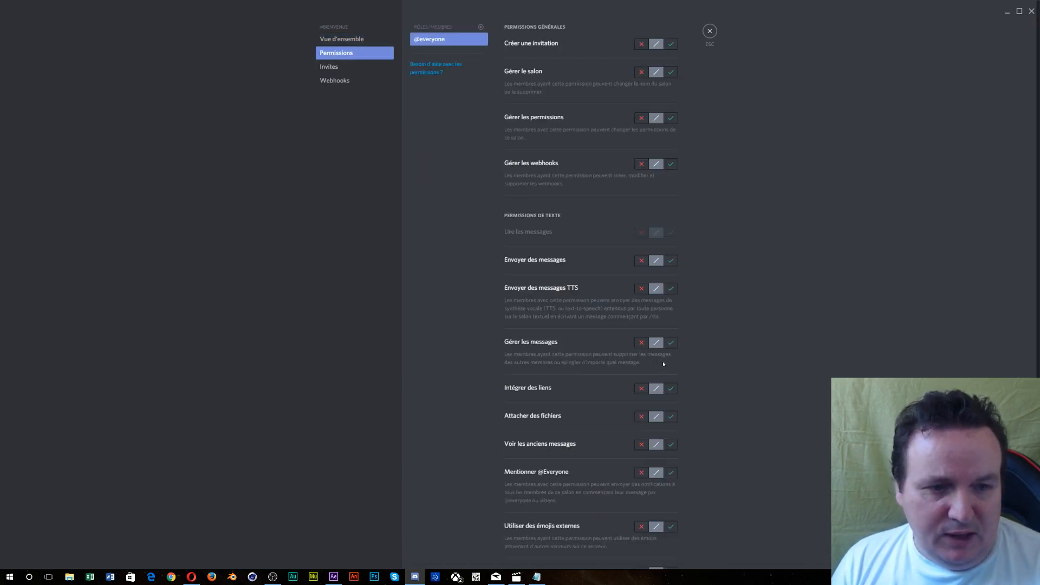
pyautogui.scroll(-3, 663, 363)
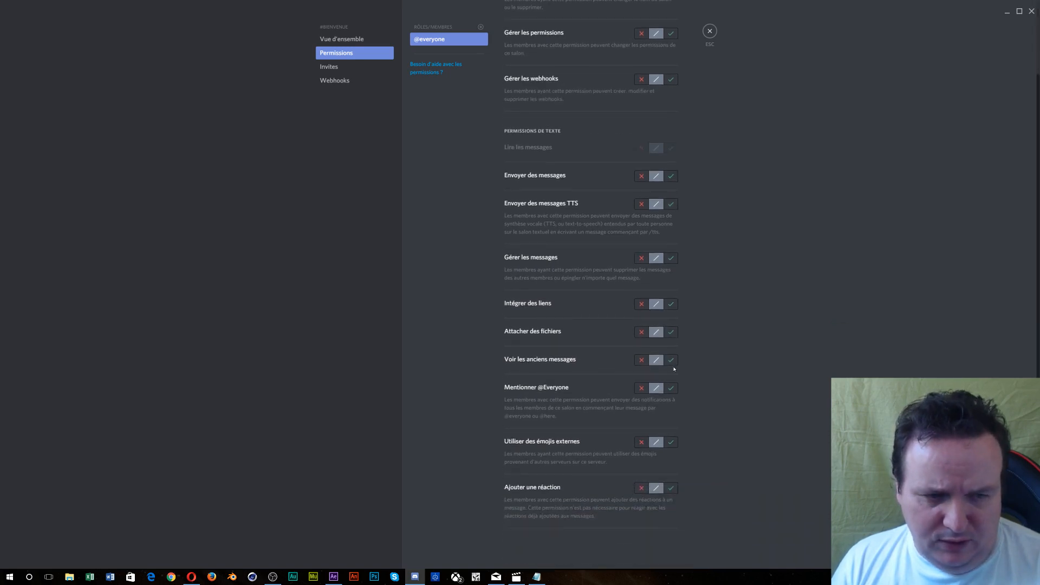
pyautogui.click(671, 360)
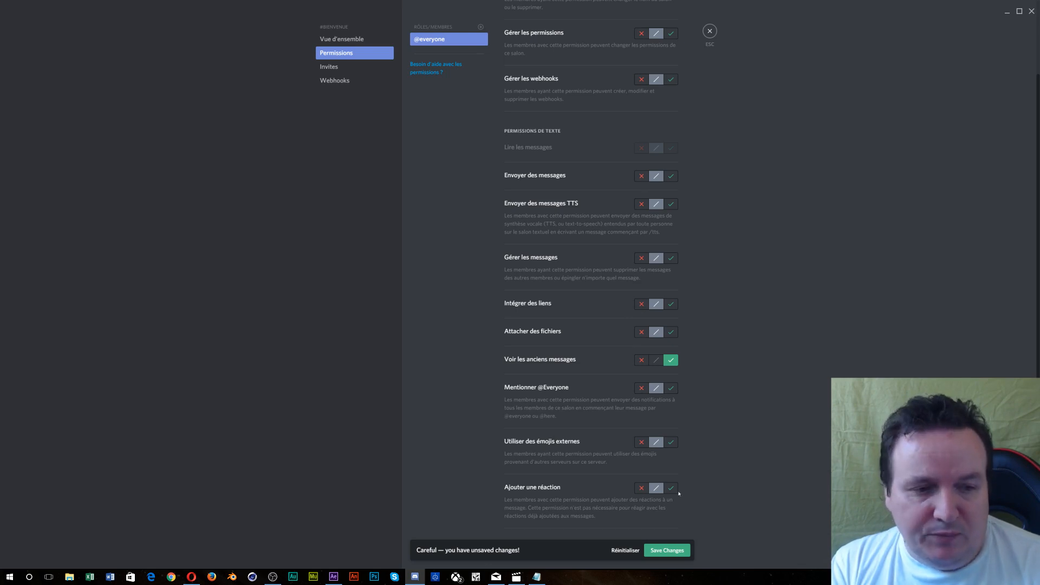
pyautogui.click(664, 551)
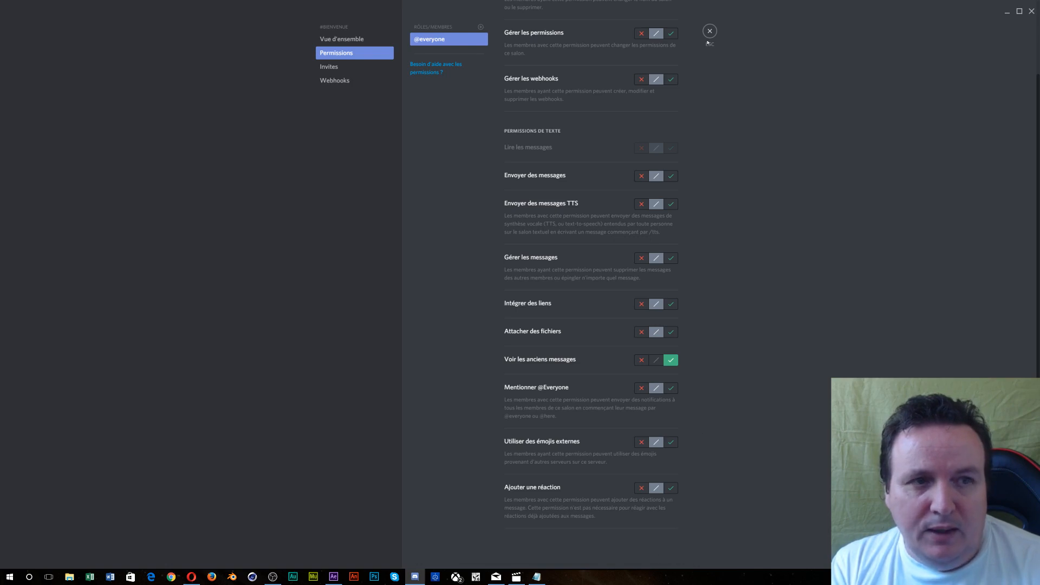
pyautogui.click(709, 32)
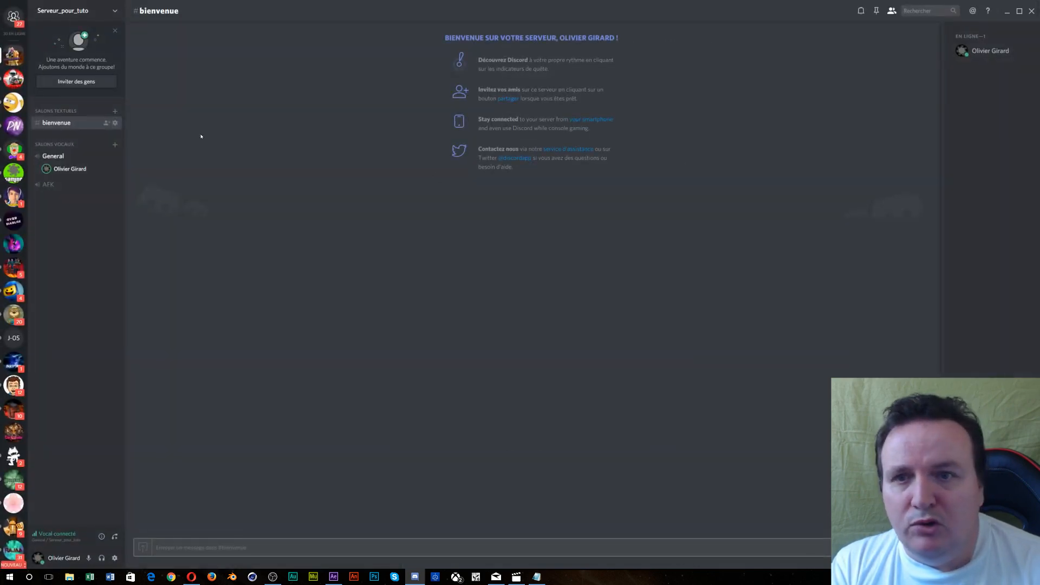
pyautogui.click(243, 549)
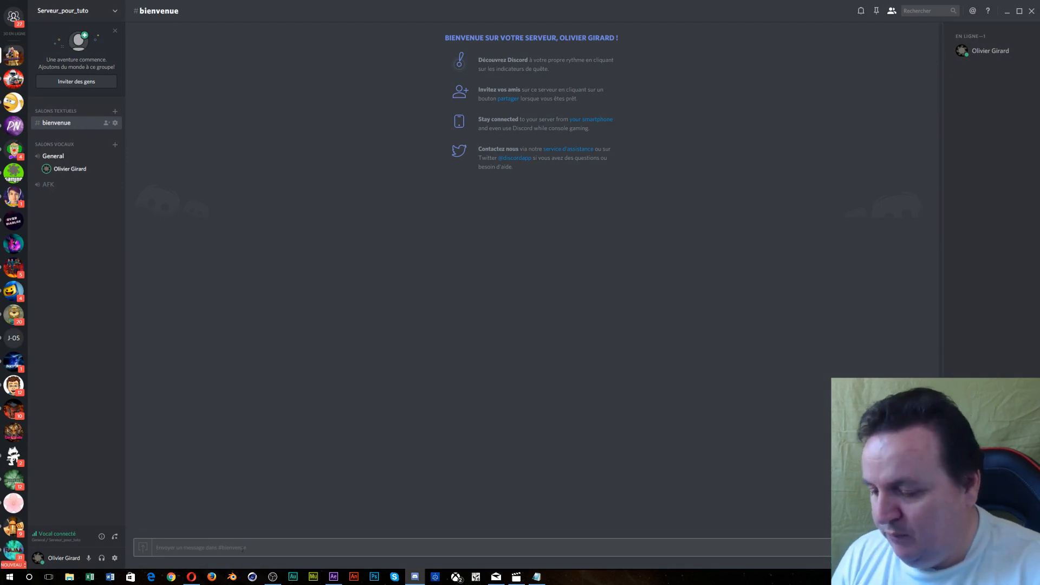
pyautogui.write('@')
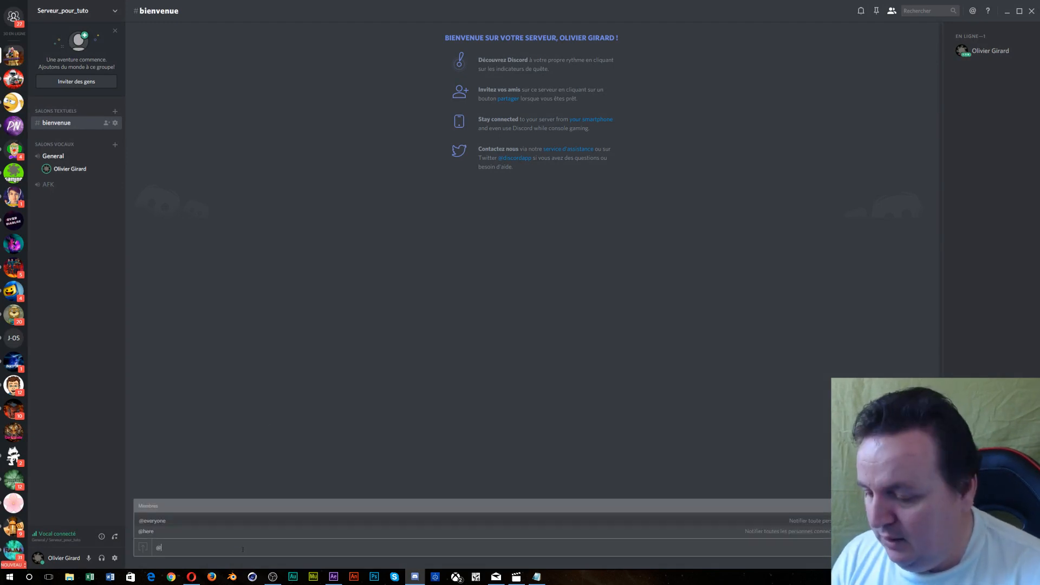
pyautogui.write('every')
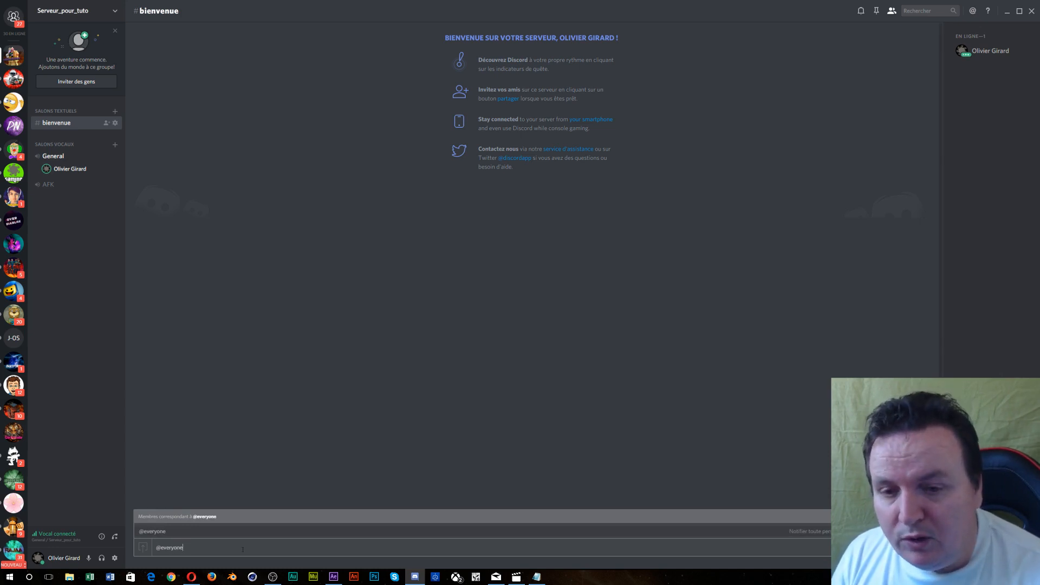
pyautogui.write('one')
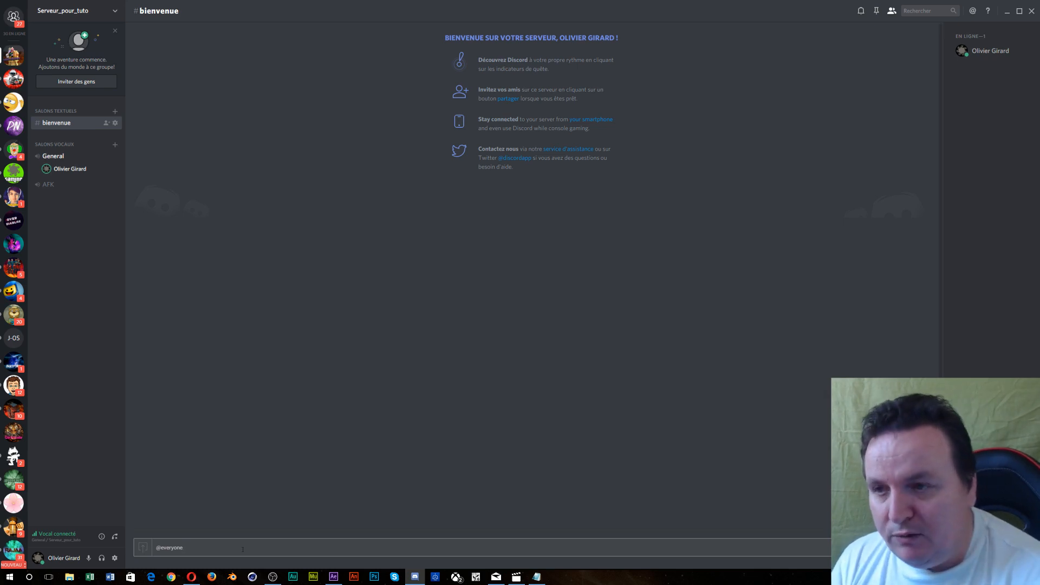
pyautogui.write('B')
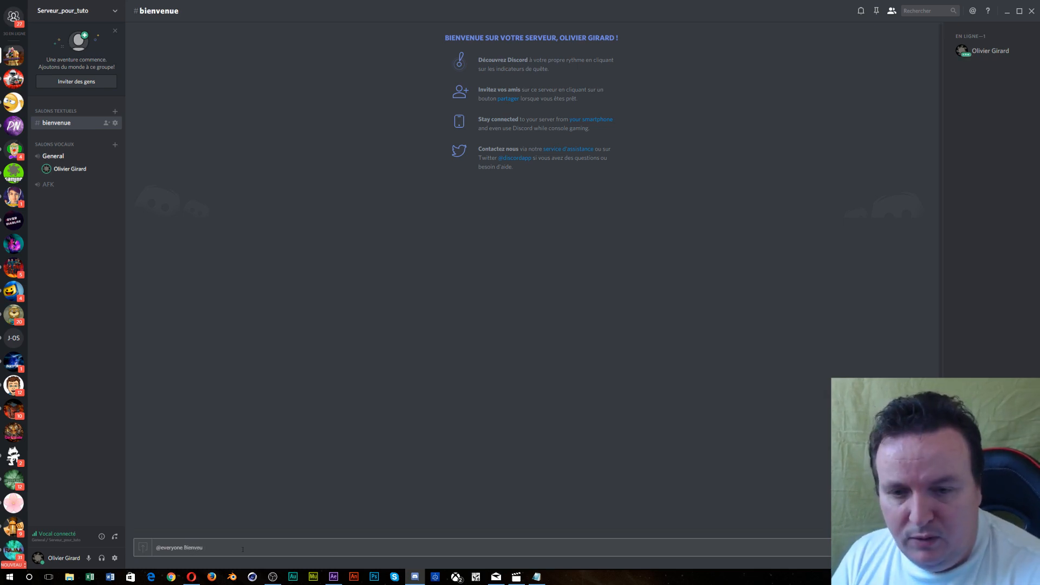
pyautogui.write('ienvenue')
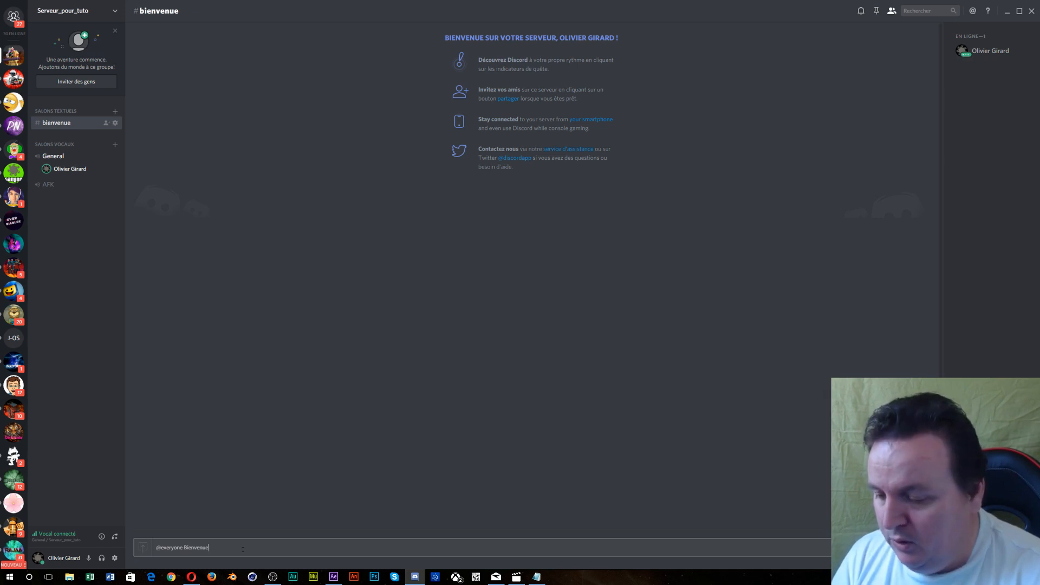
pyautogui.write(' sur le serveur')
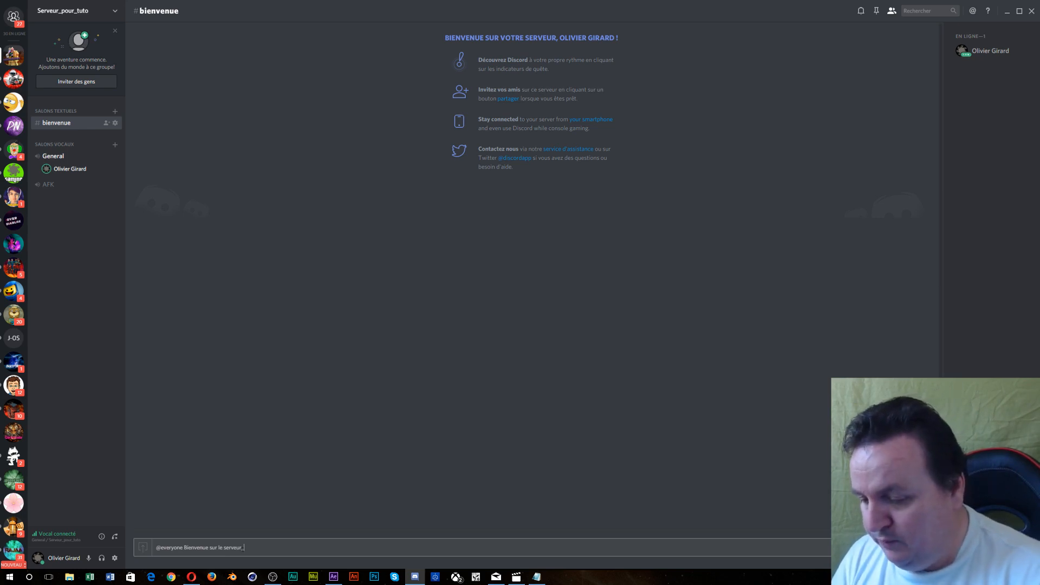
pyautogui.write('_pour_')
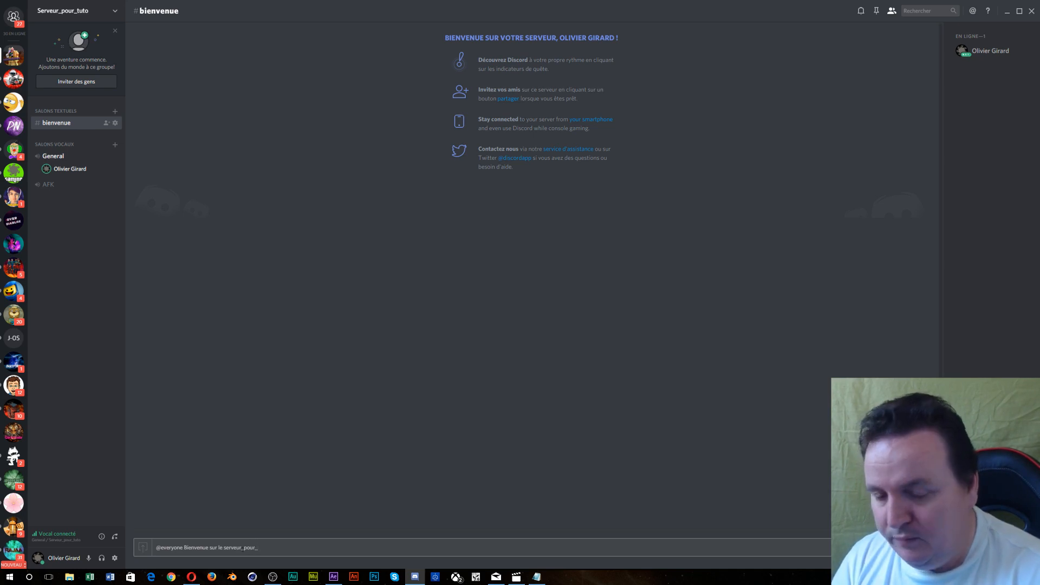
pyautogui.write('tuto')
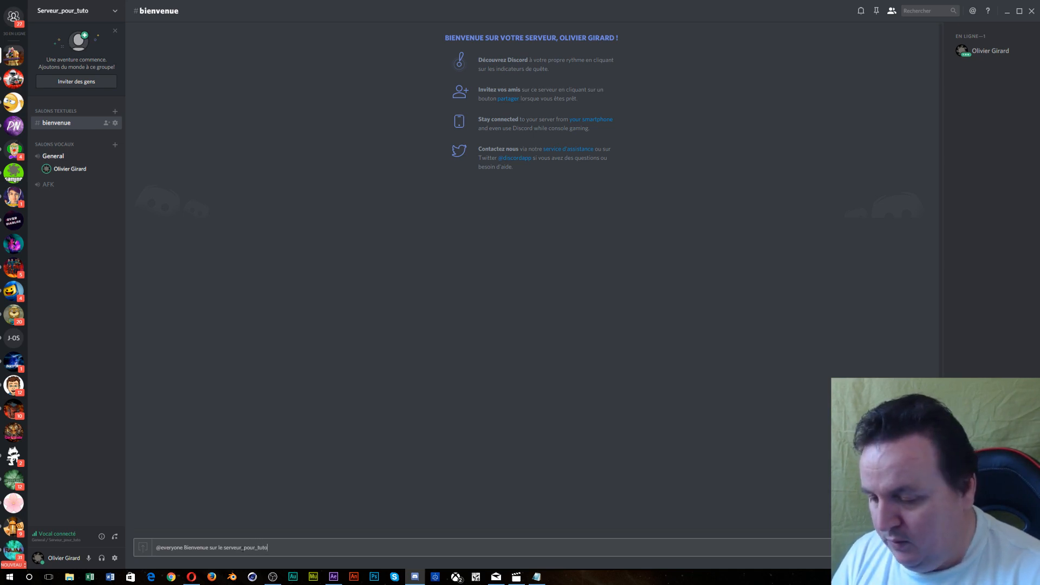
pyautogui.write(', pour')
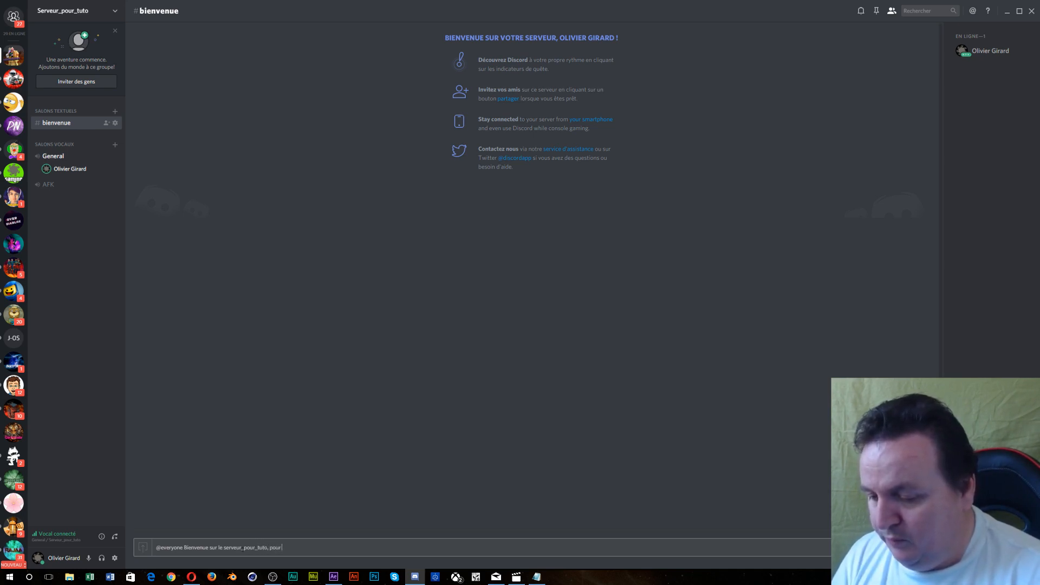
pyautogui.write(' pouvoir')
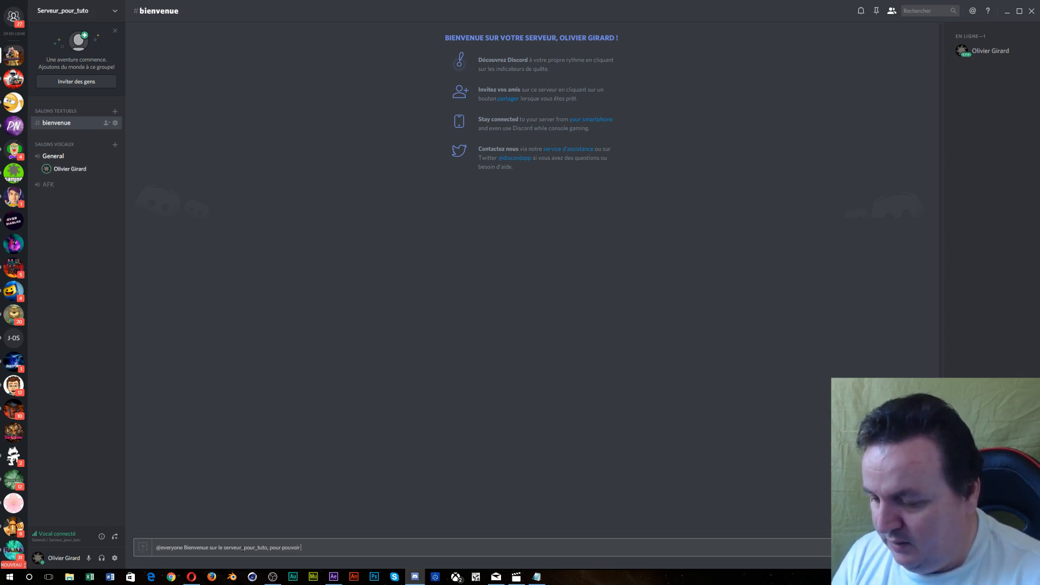
pyautogui.write(' discuter')
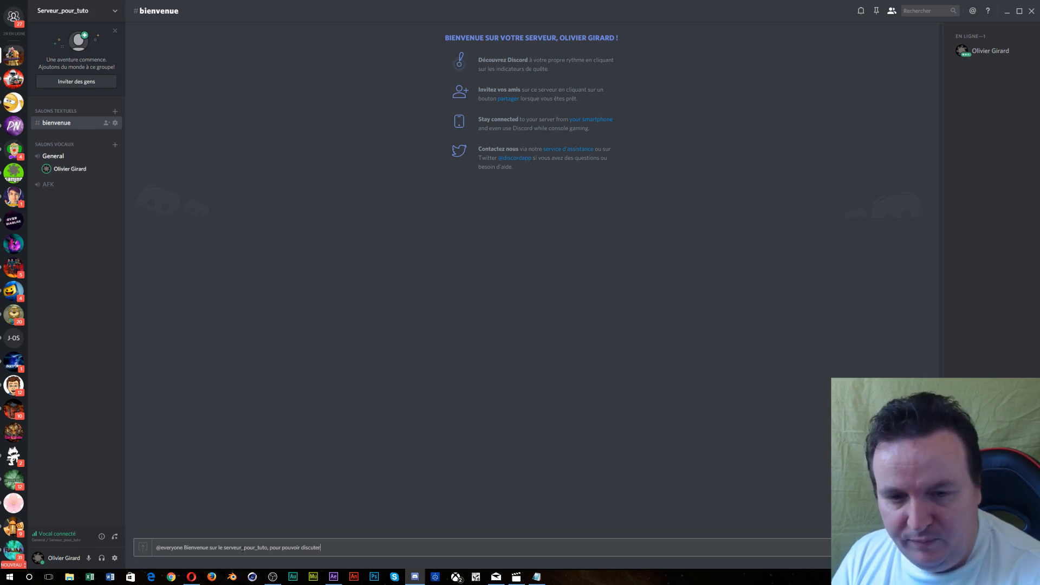
pyautogui.write(' à')
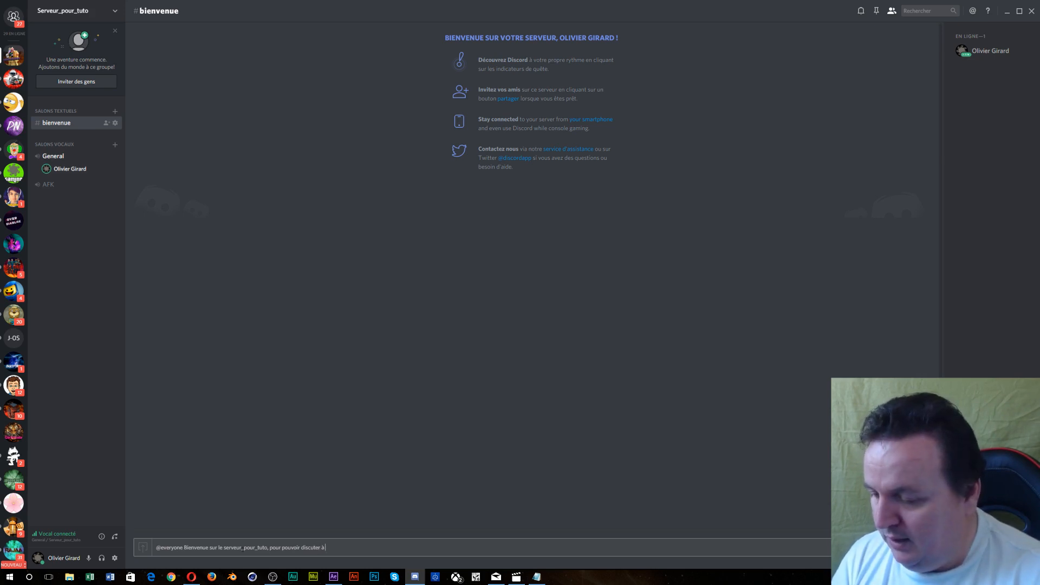
pyautogui.write(" l'écris")
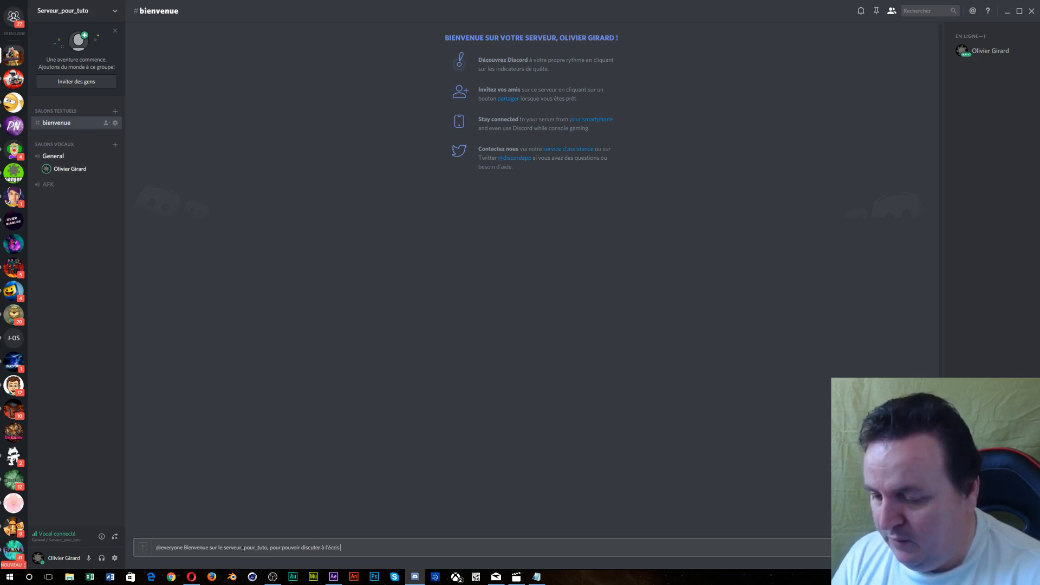
pyautogui.write(" ou l'oral")
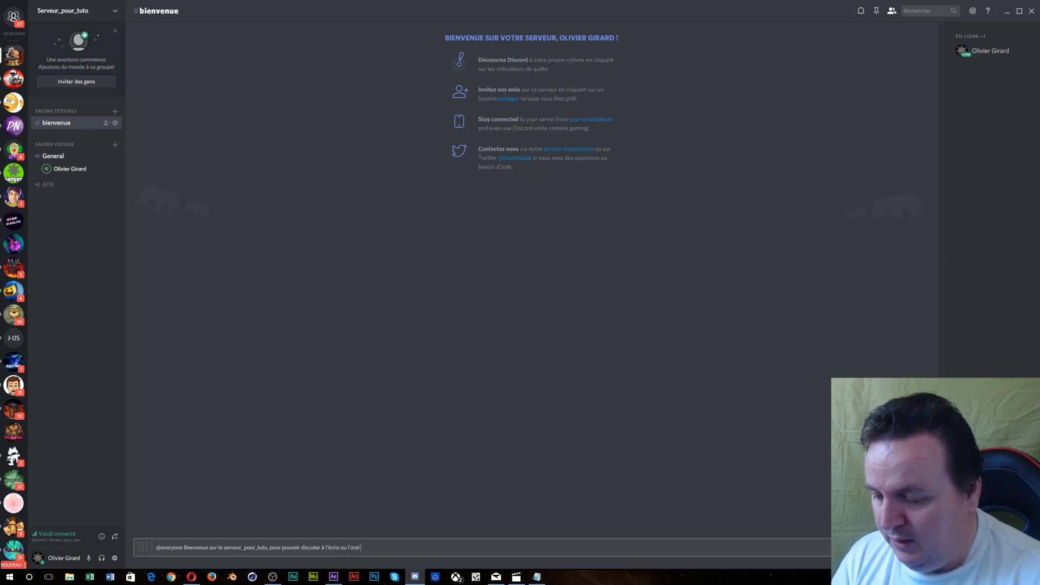
pyautogui.write(' et intera')
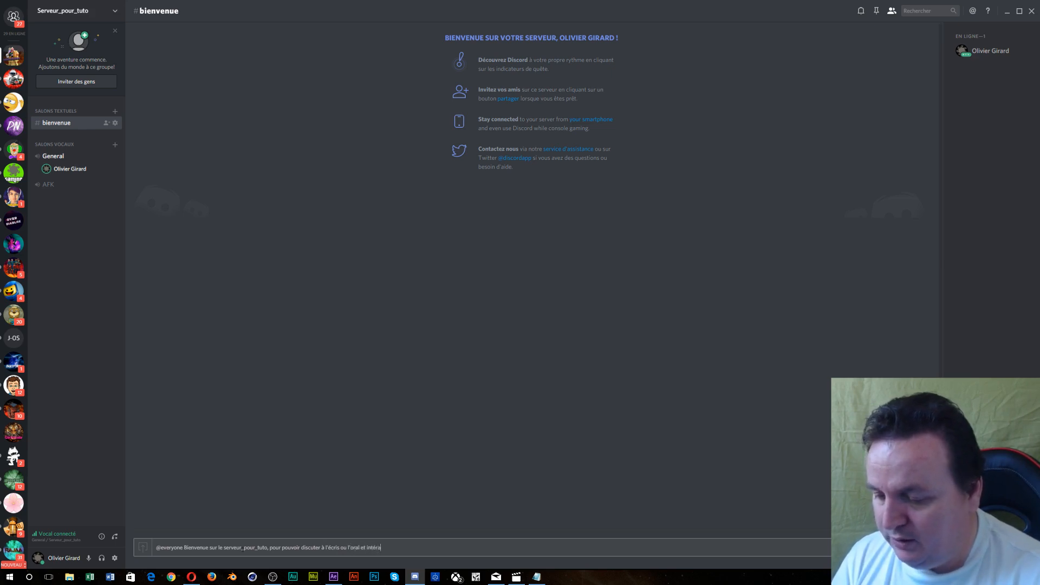
pyautogui.write('gir avec')
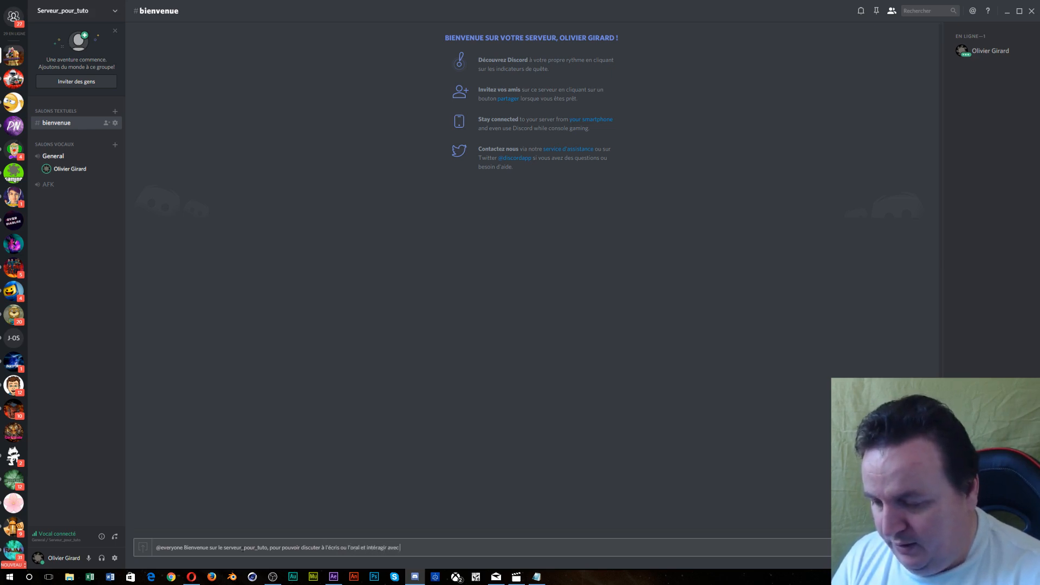
pyautogui.write(' les autres m')
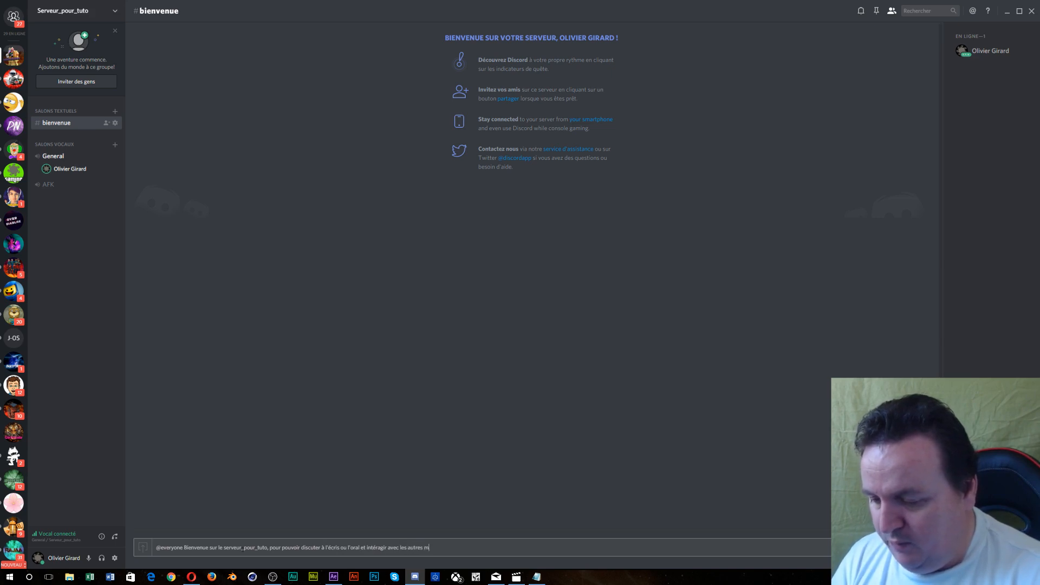
pyautogui.write('embresz')
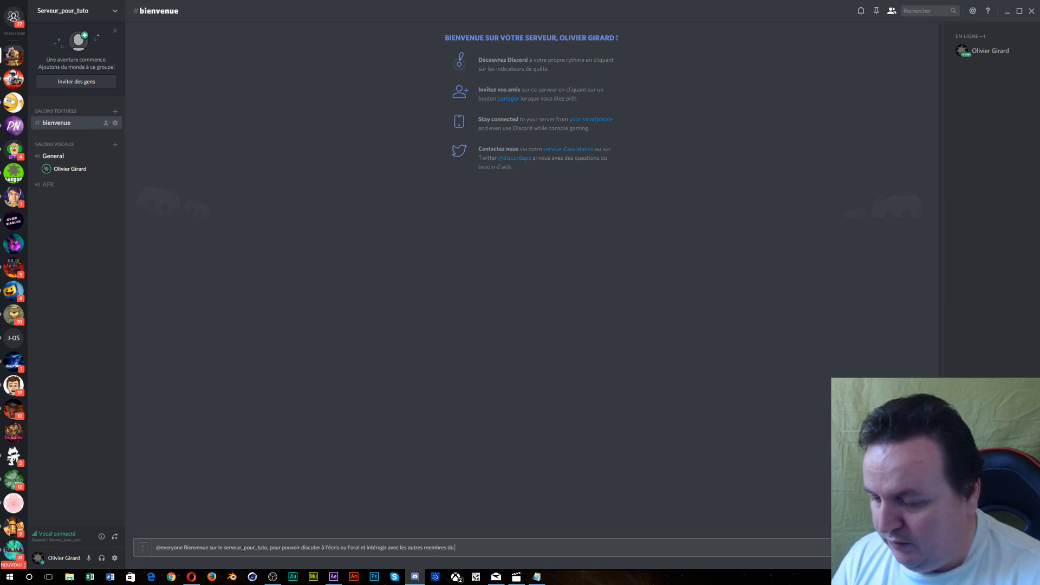
pyautogui.write(' se')
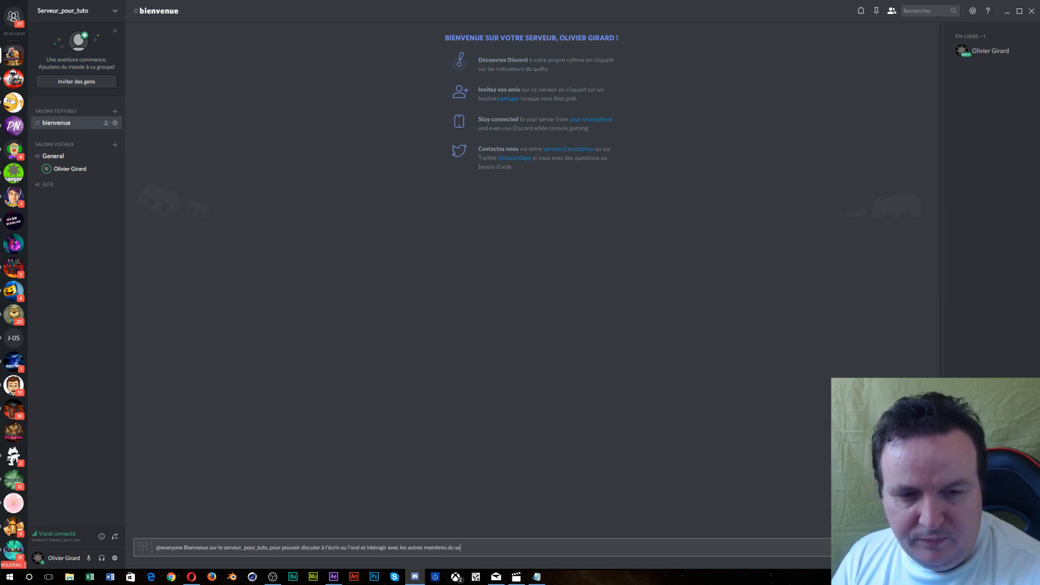
pyautogui.write('rveur')
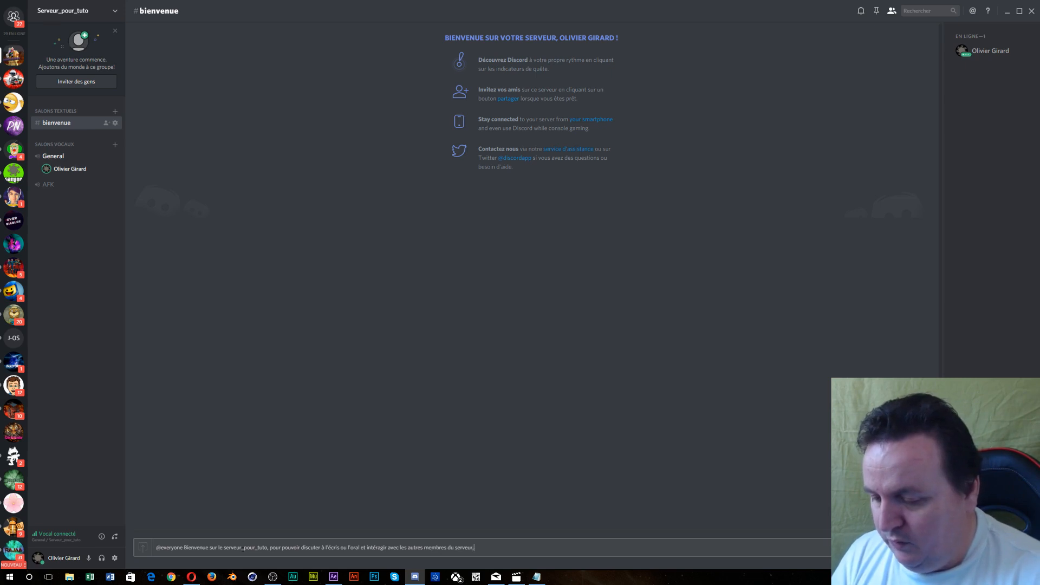
pyautogui.write(', vous deve')
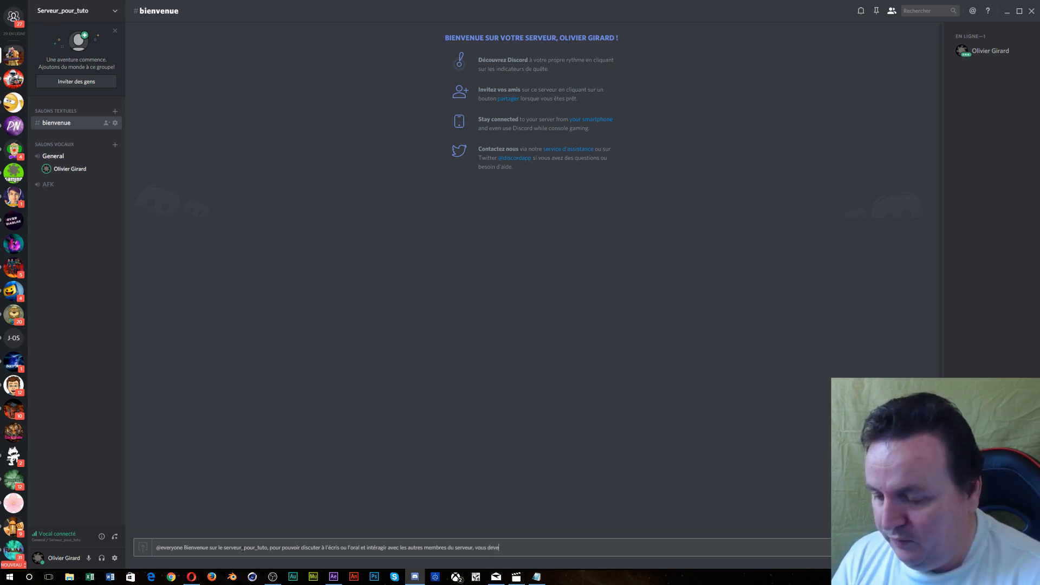
pyautogui.write('z contacter')
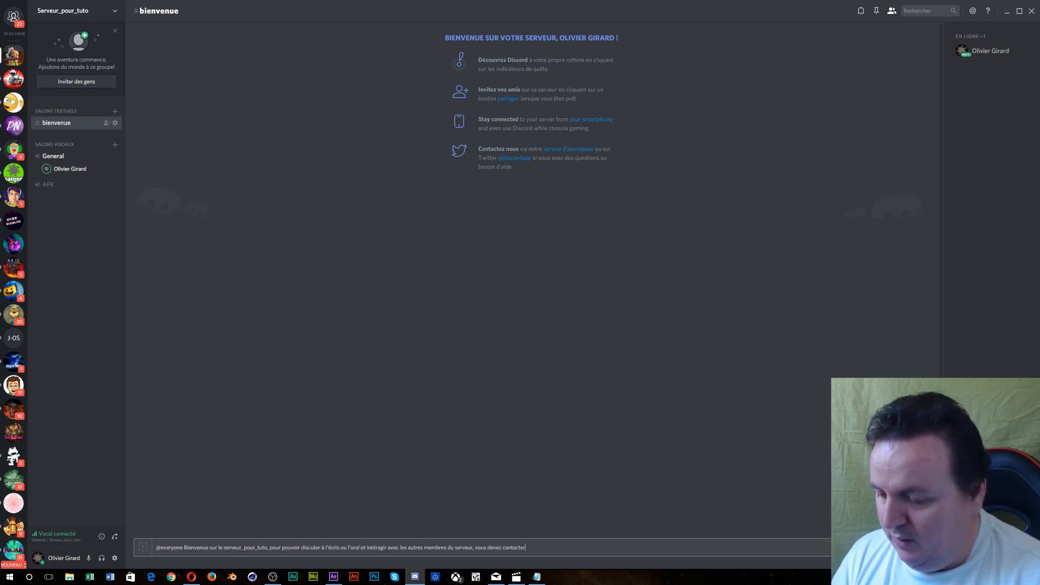
pyautogui.write(' en MP')
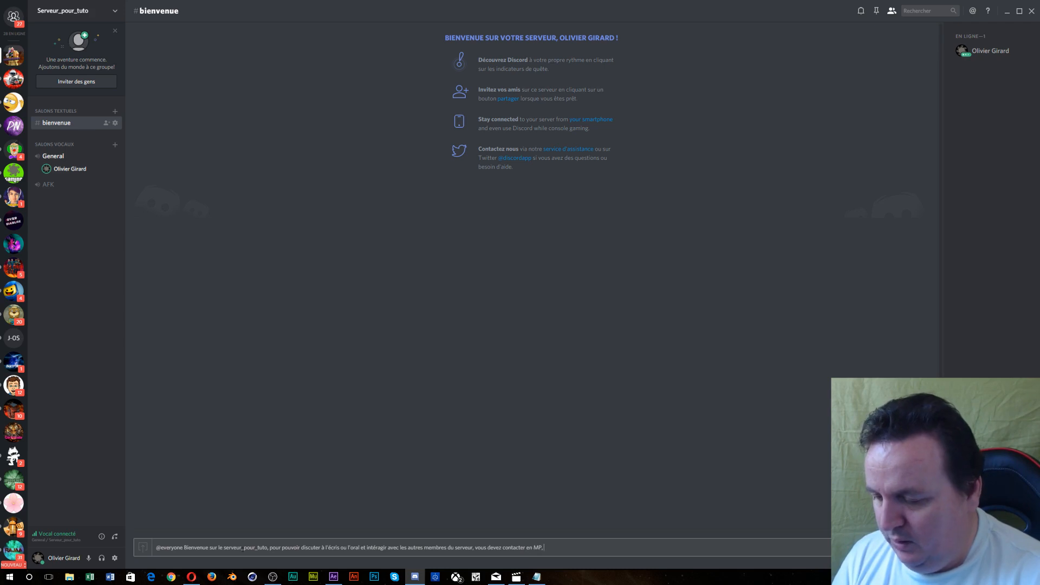
pyautogui.write(', le')
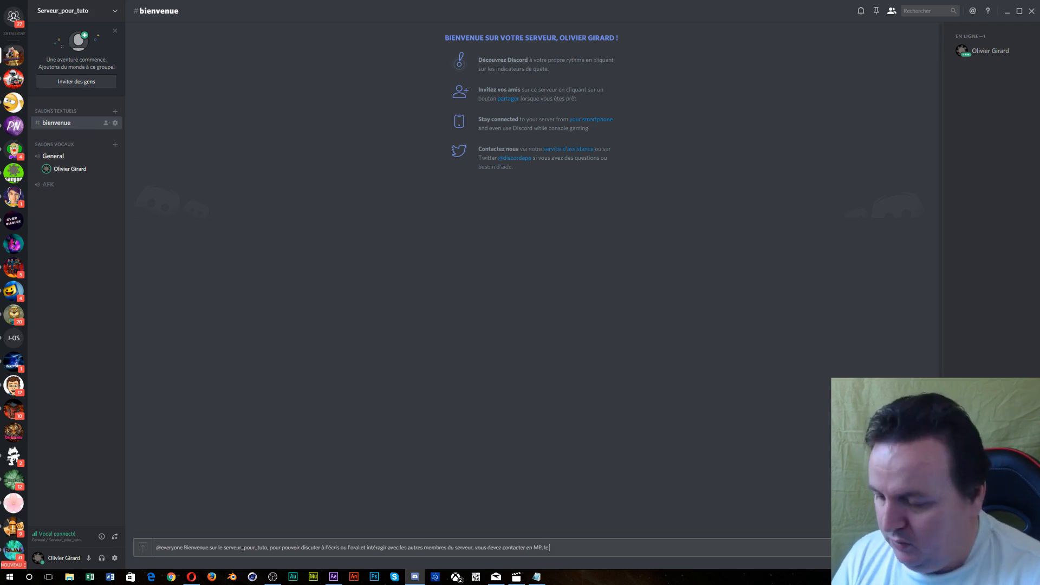
pyautogui.write(' fondate')
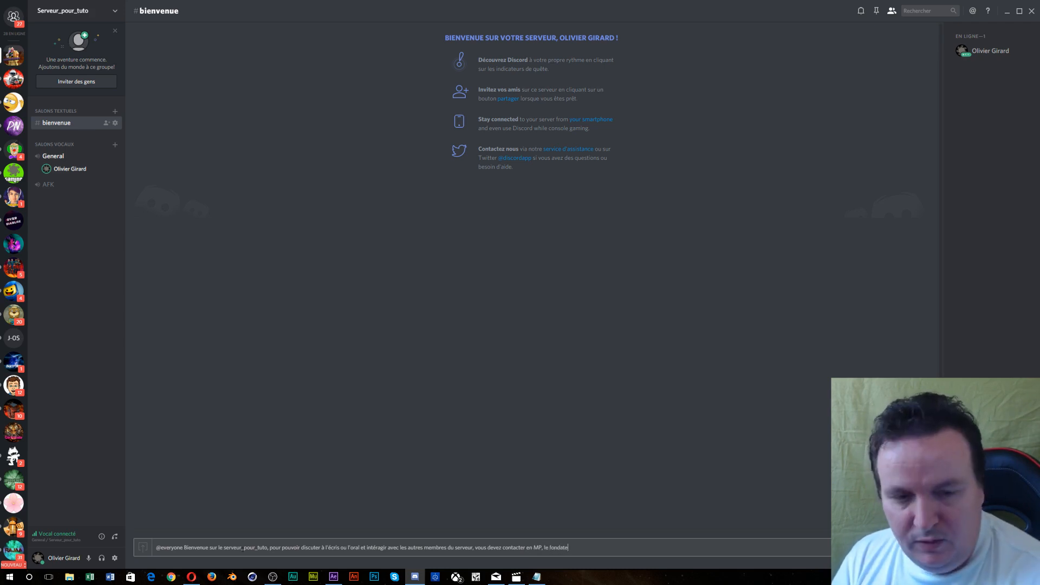
pyautogui.write('ur ou')
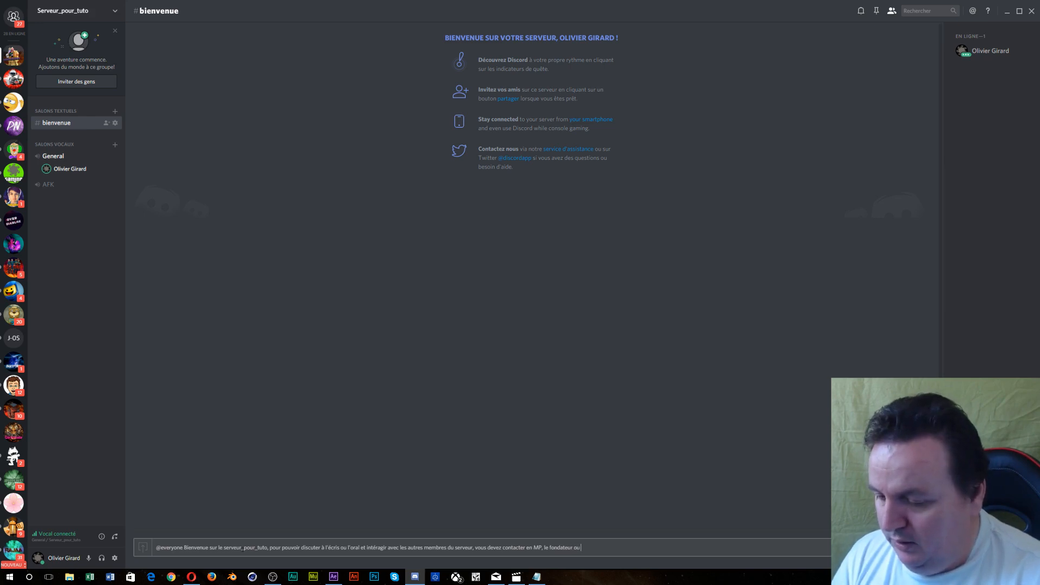
pyautogui.write(' les admin')
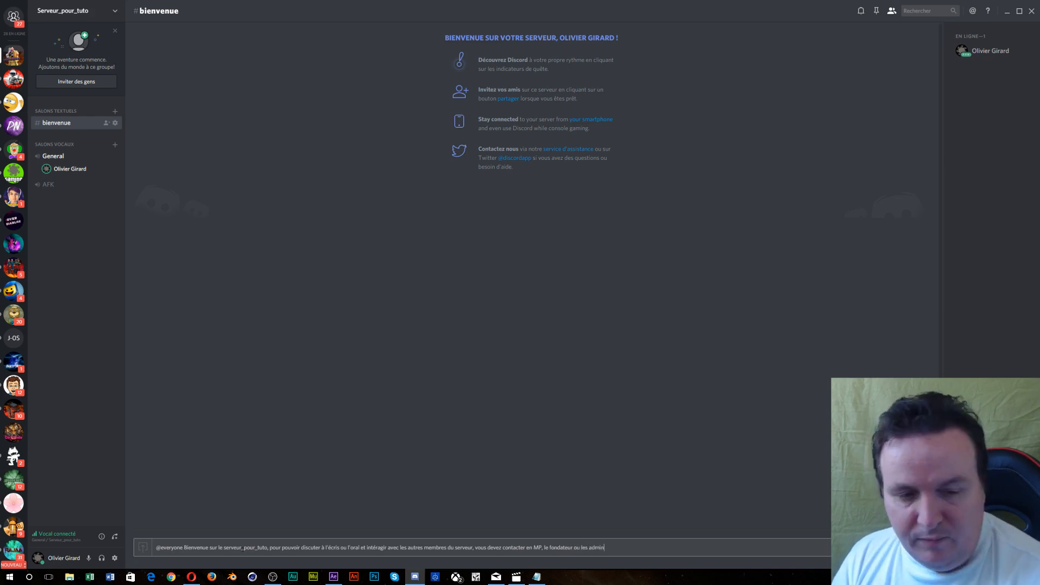
pyautogui.write('s, p')
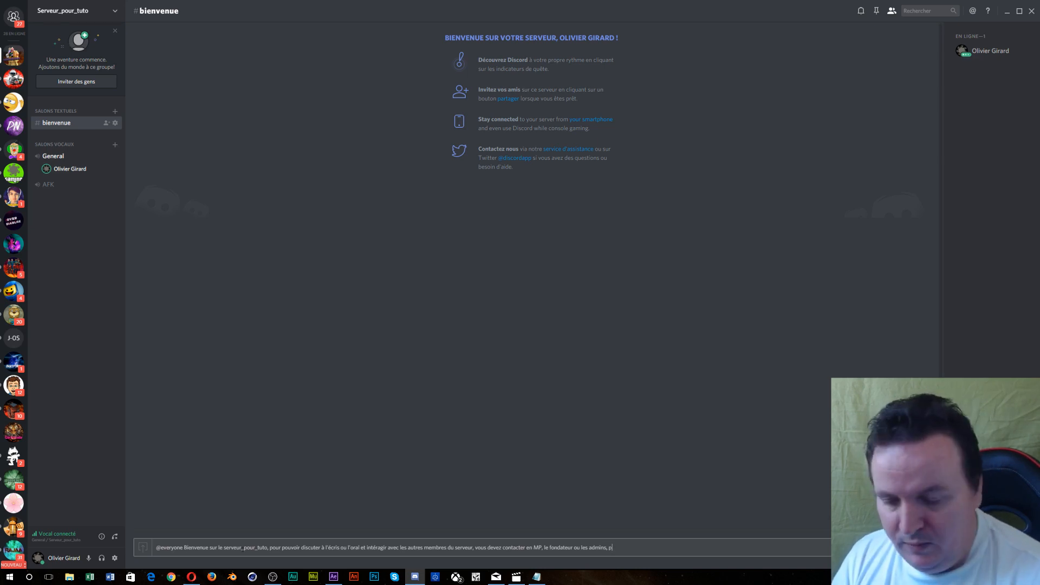
pyautogui.write("our qu'il")
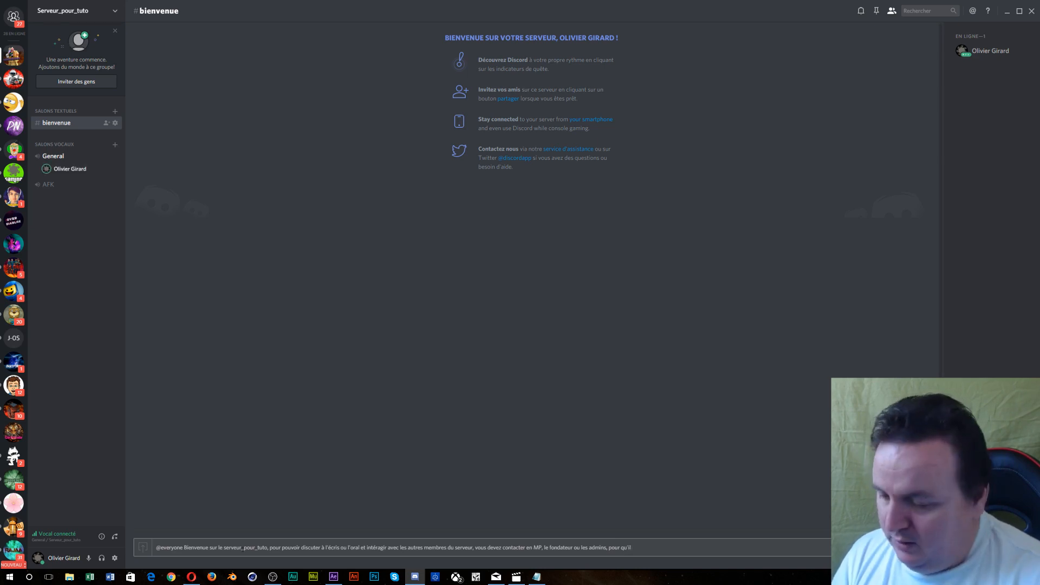
pyautogui.write(' débloque')
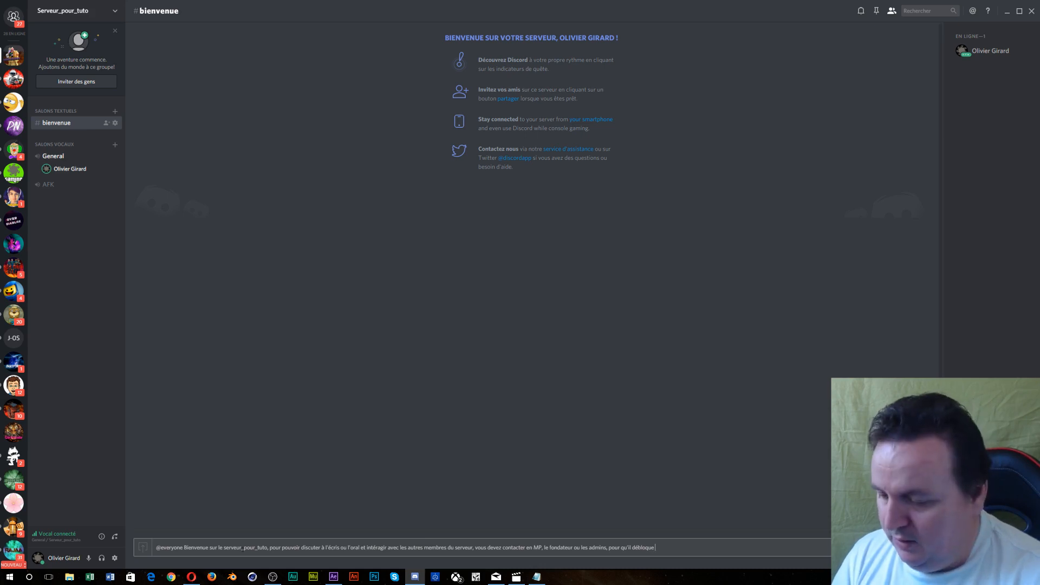
pyautogui.write(' les fonctionna')
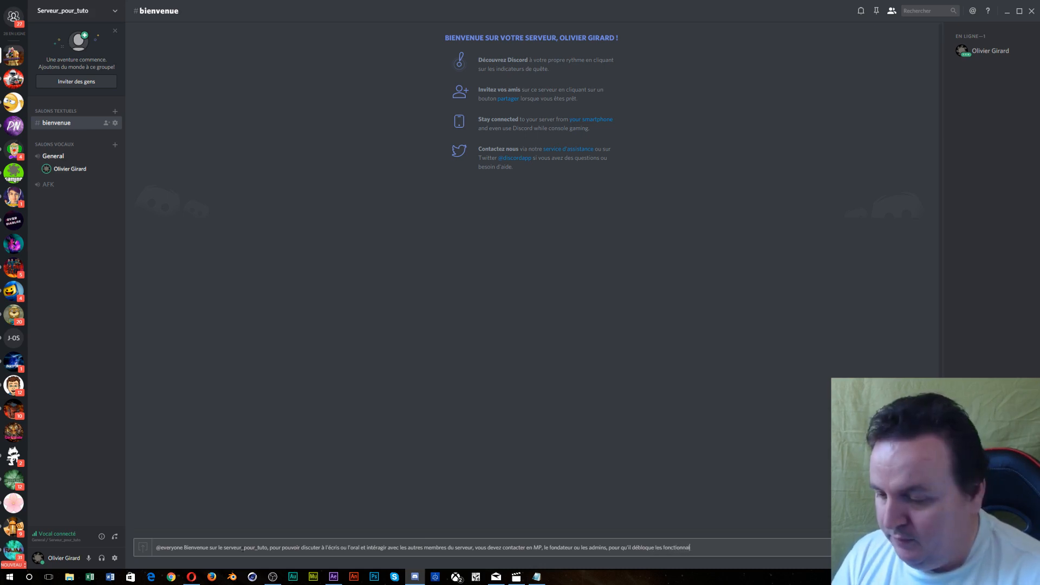
pyautogui.write('lités')
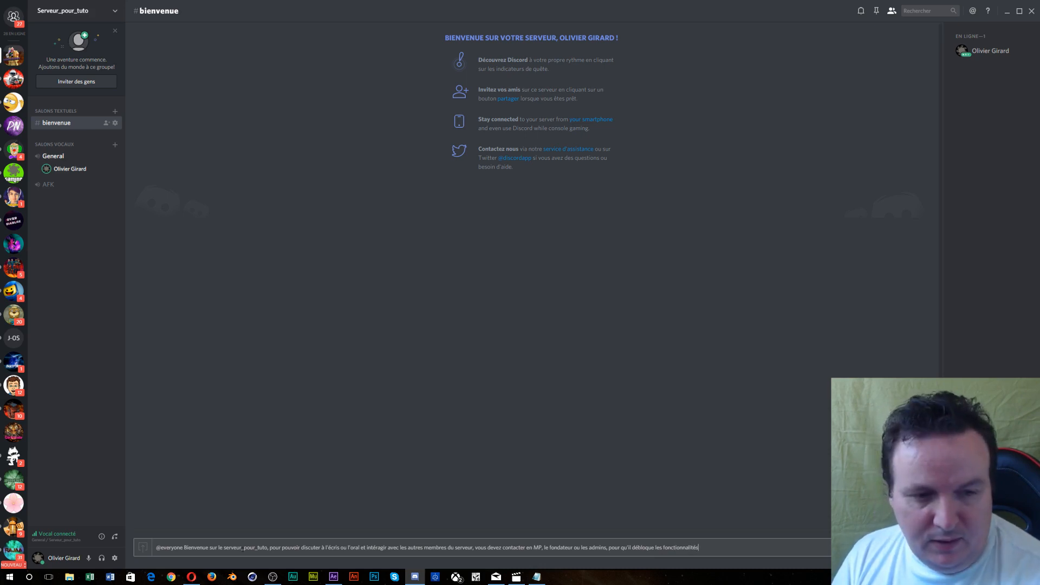
pyautogui.write(' de base,')
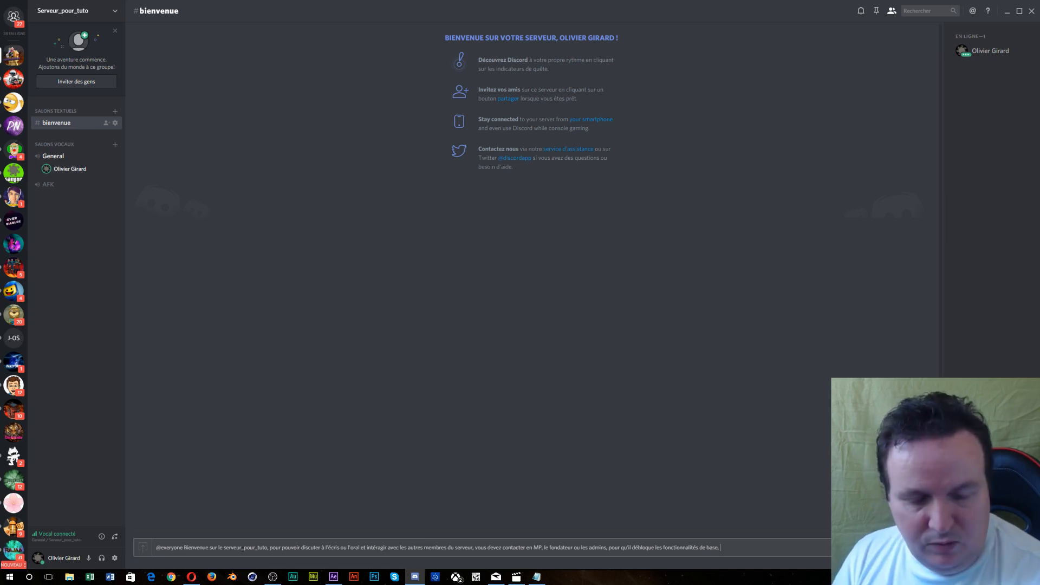
pyautogui.write('en fonction')
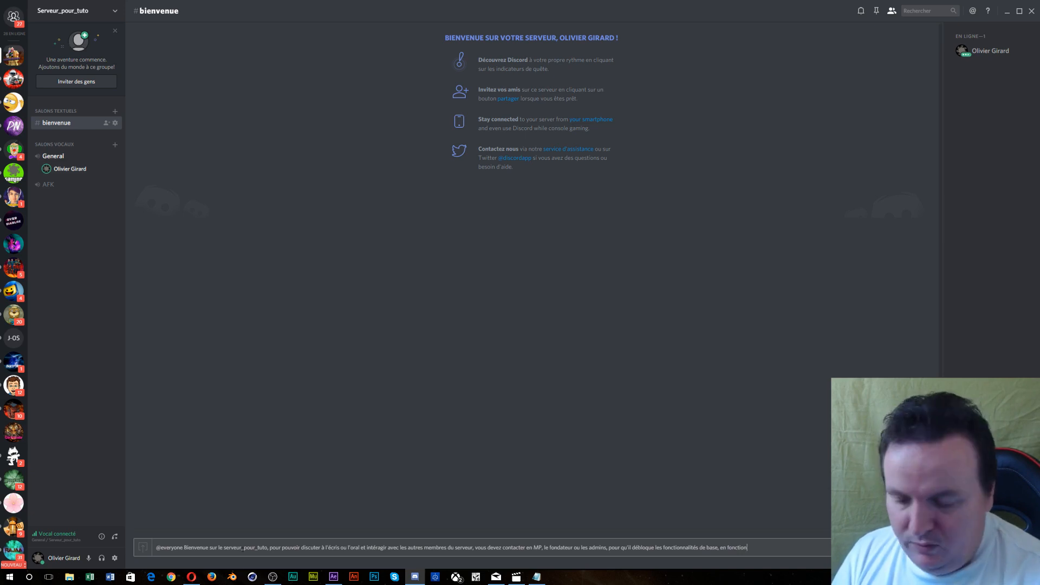
pyautogui.write(' de votr')
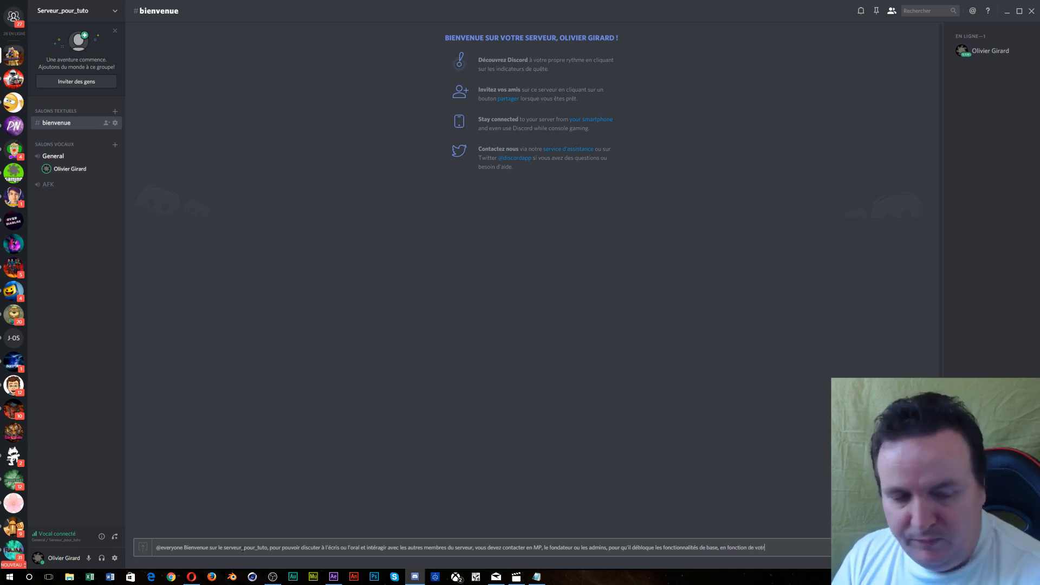
pyautogui.write('e part')
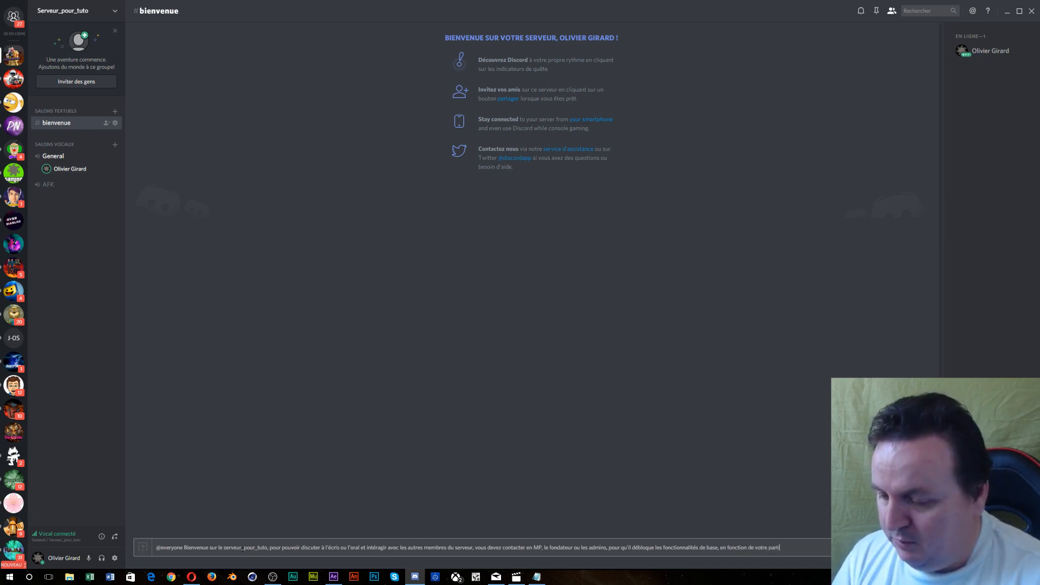
pyautogui.write('icipation sur ce serveu')
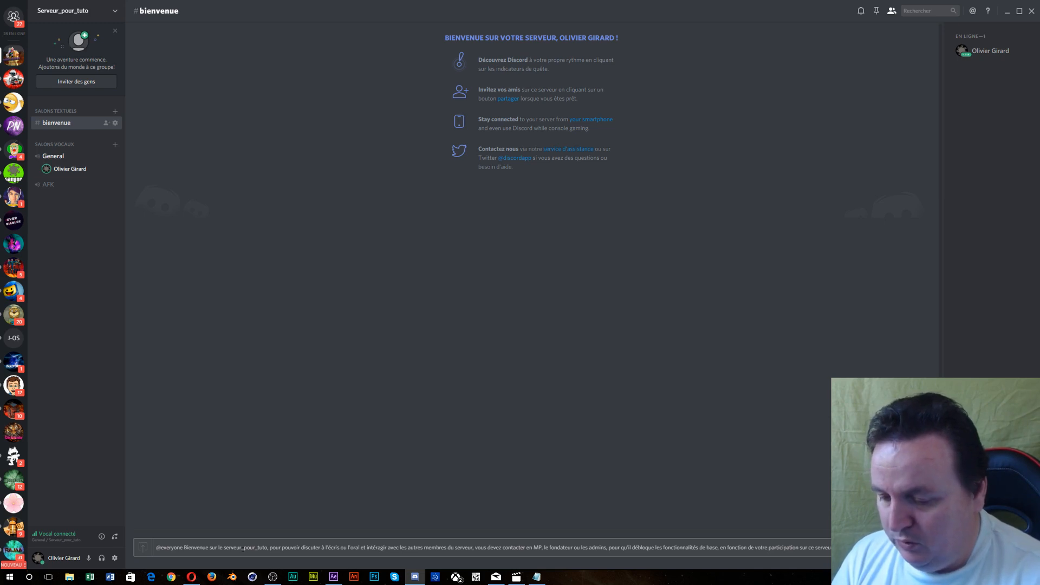
pyautogui.write('ts')
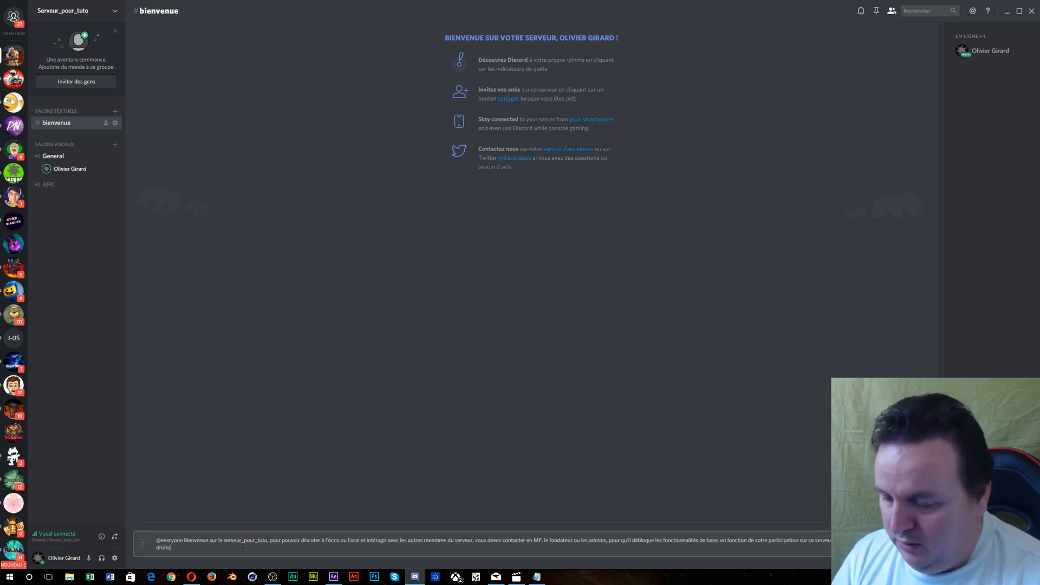
pyautogui.write(' et')
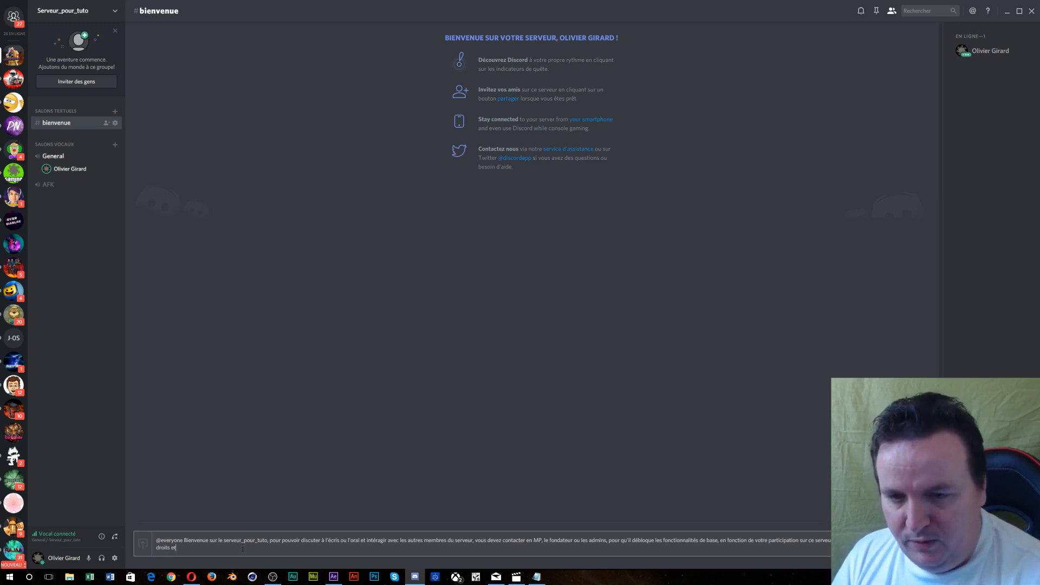
pyautogui.write(' d')
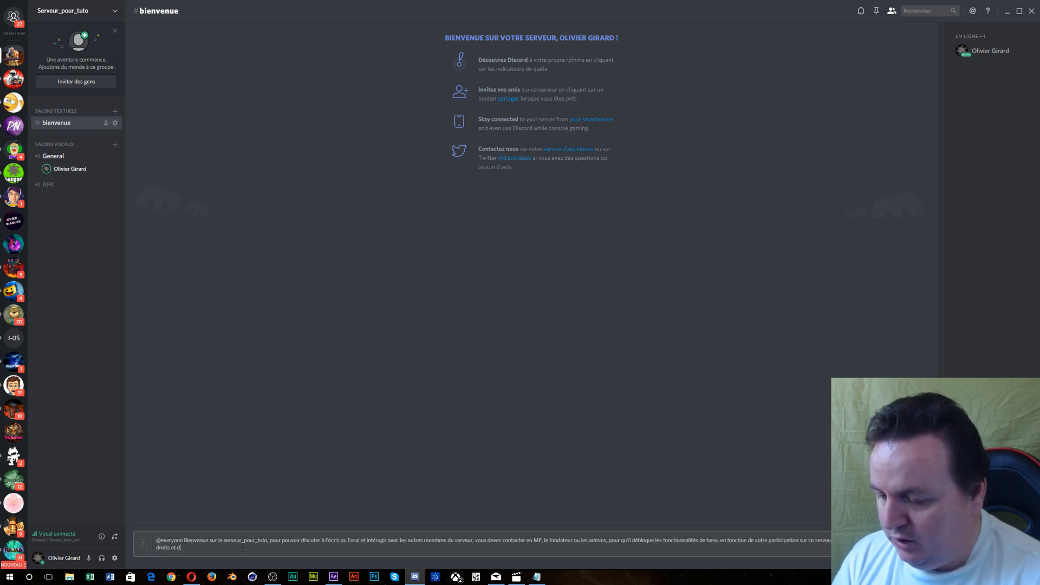
pyautogui.write("'avantage")
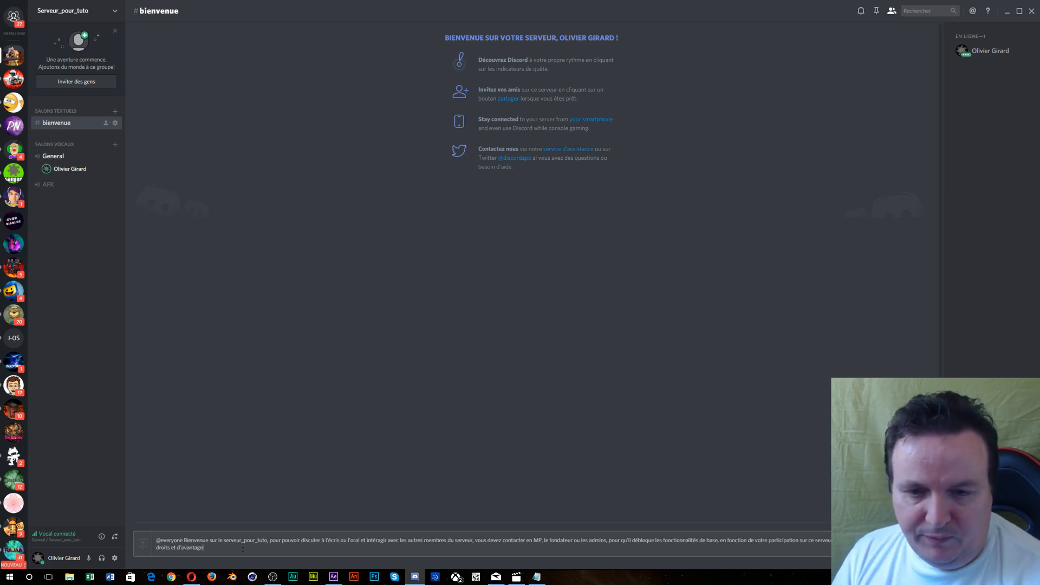
pyautogui.write('sd')
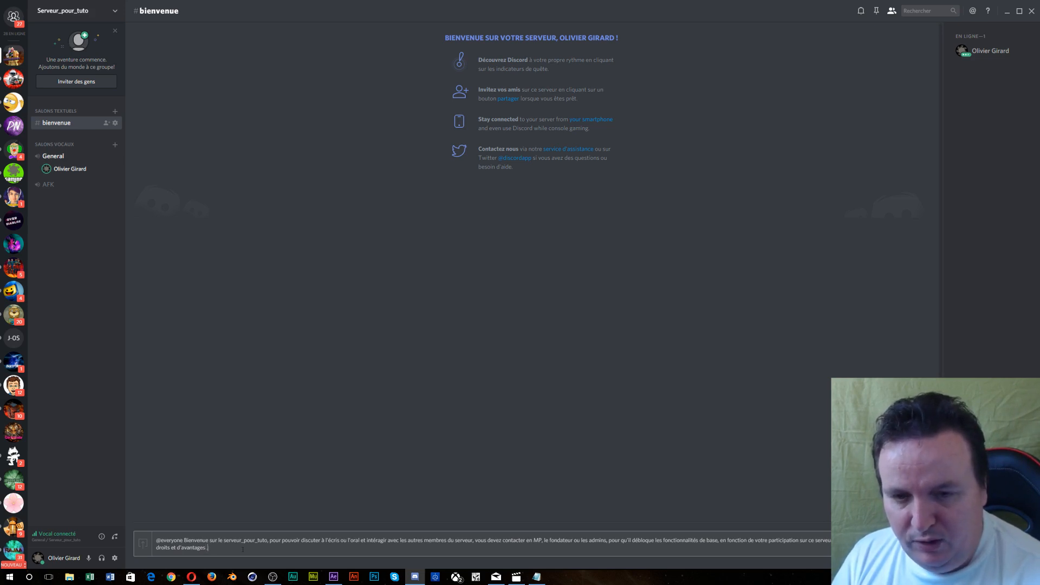
pyautogui.press('Return')
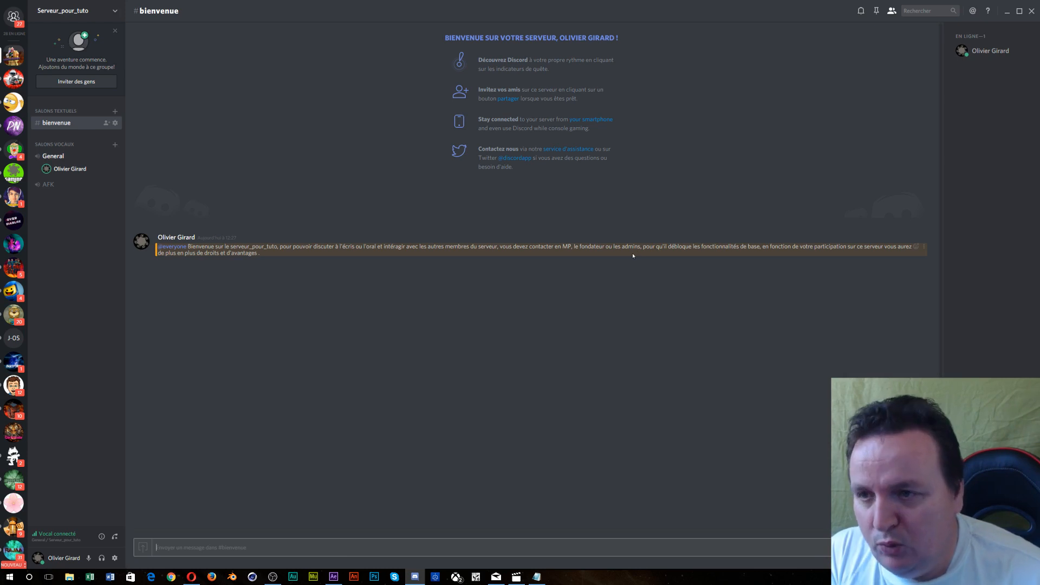
# - Go to the Roles page of the server settings
pyautogui.click(83, 15)
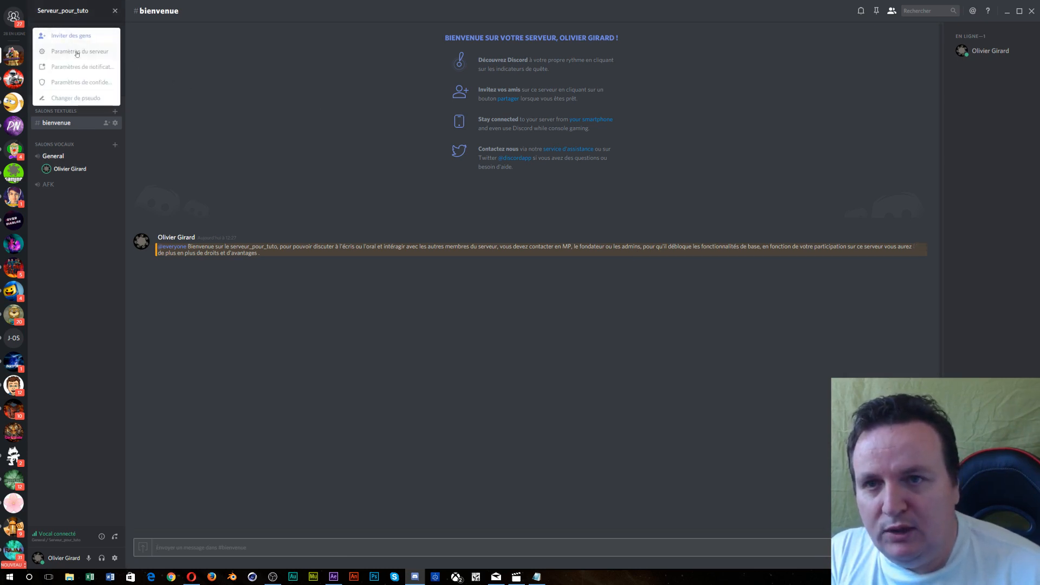
pyautogui.click(75, 51)
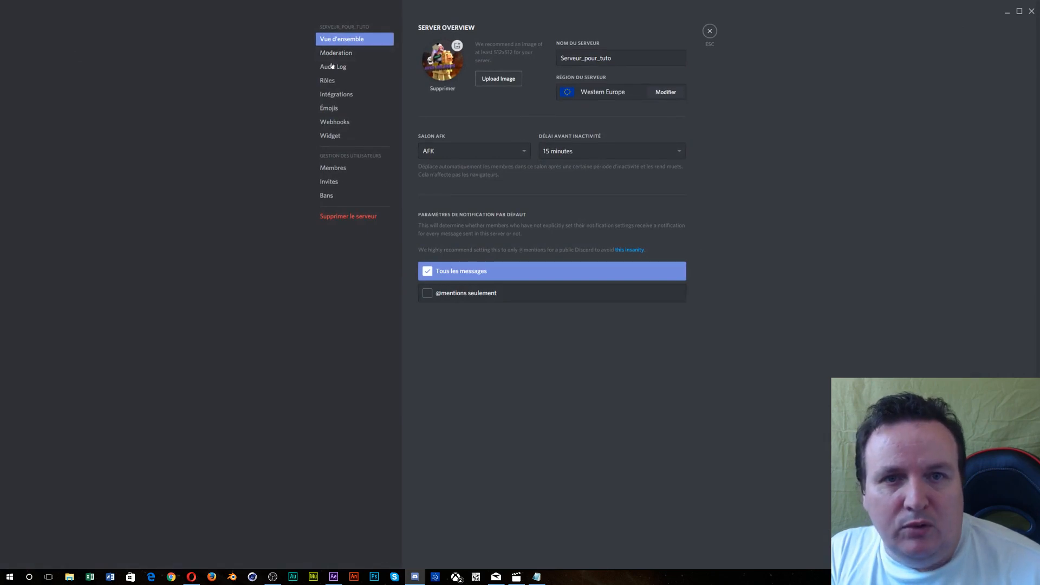
pyautogui.click(330, 80)
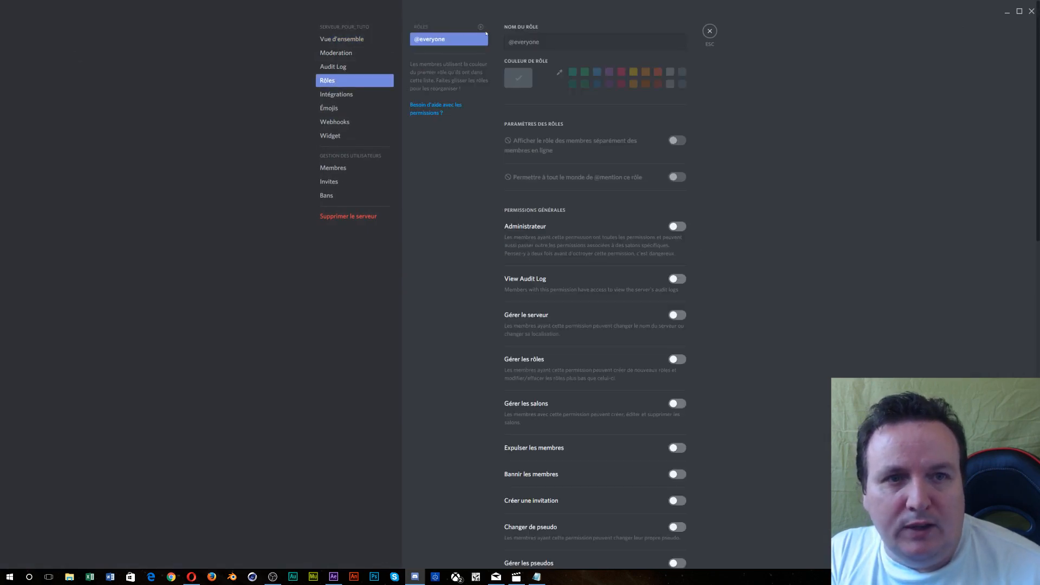
# - Create a bright red Fondateur role and add a second new role
pyautogui.click(482, 27)
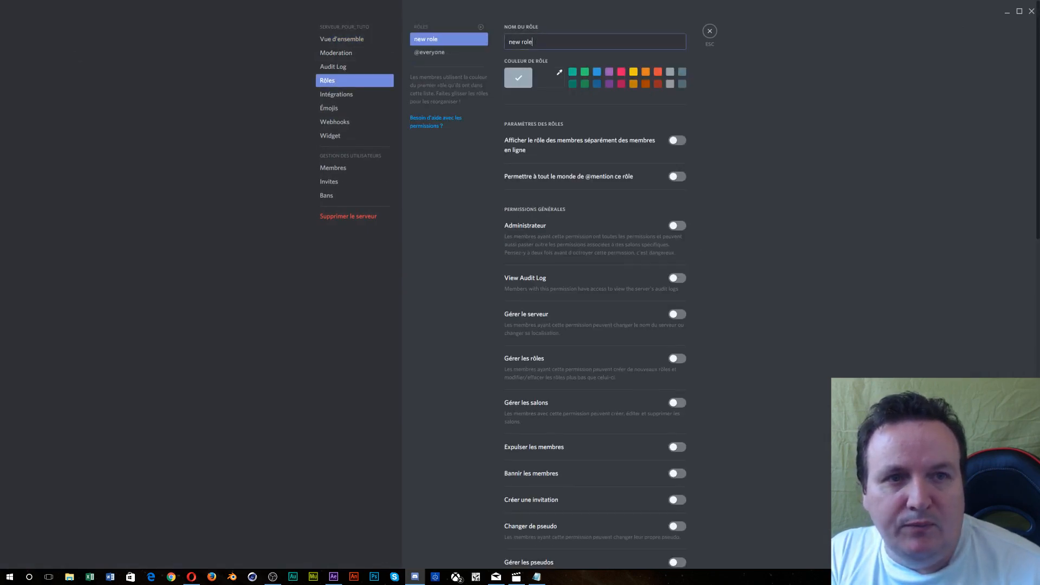
pyautogui.write('F')
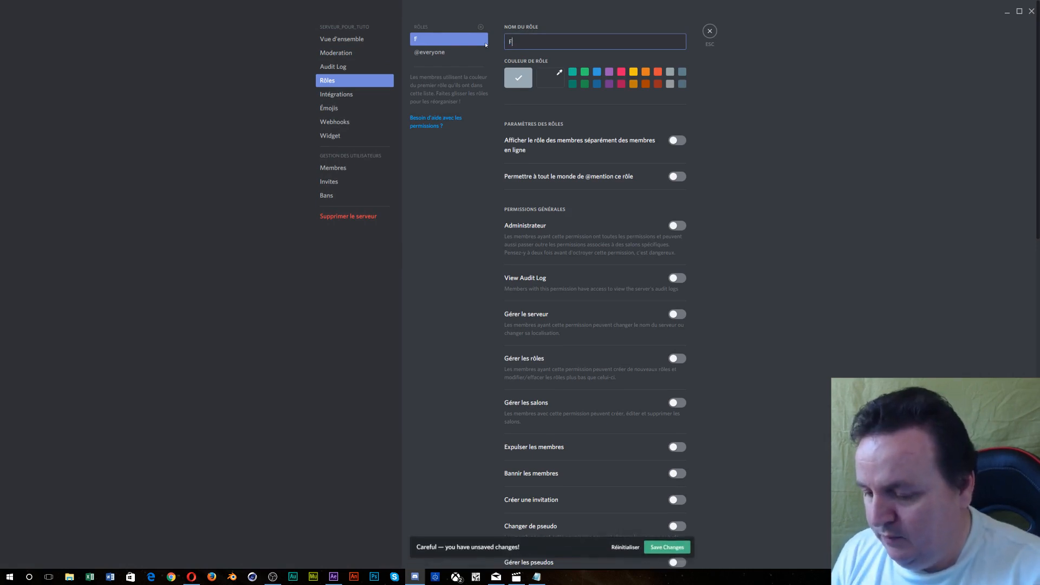
pyautogui.write('ondateur')
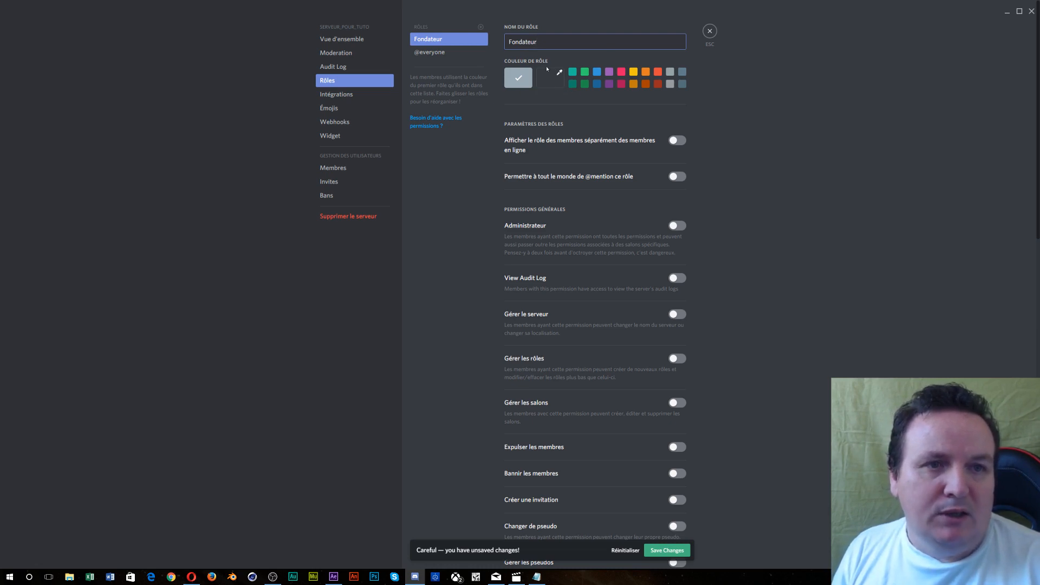
pyautogui.click(551, 79)
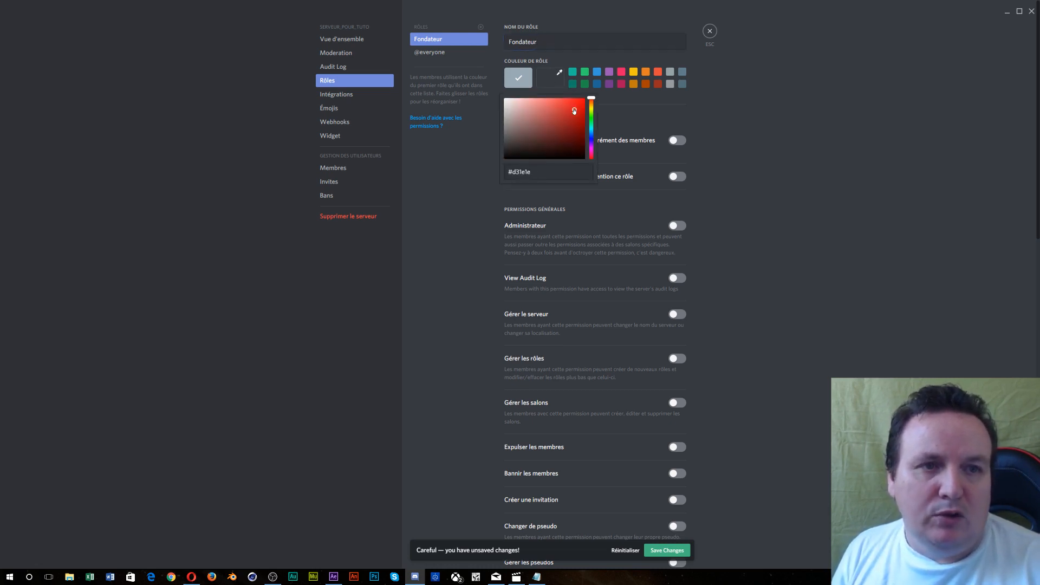
pyautogui.moveTo(574, 111); pyautogui.dragTo(610, 90)
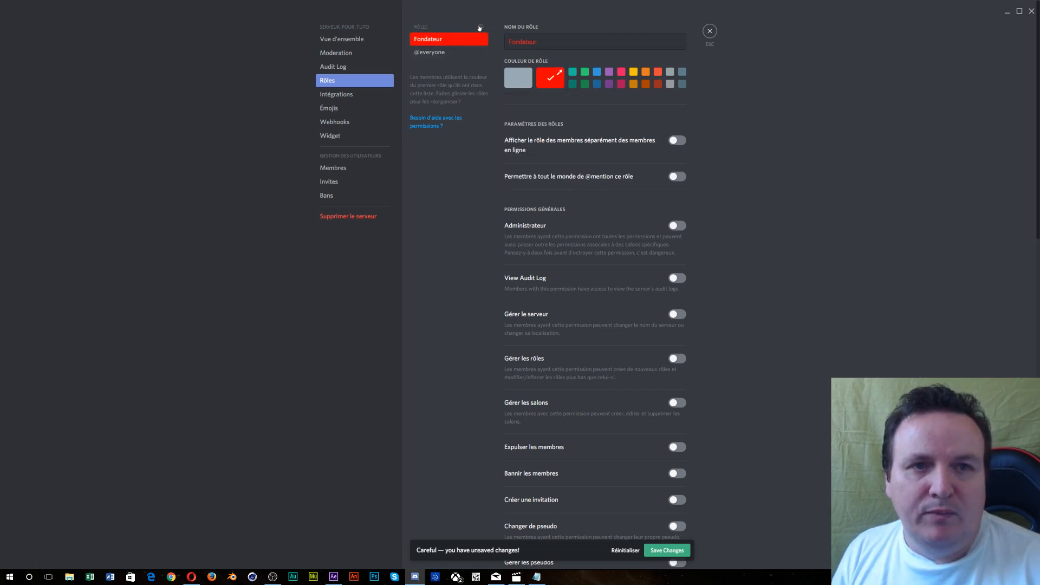
pyautogui.click(480, 27)
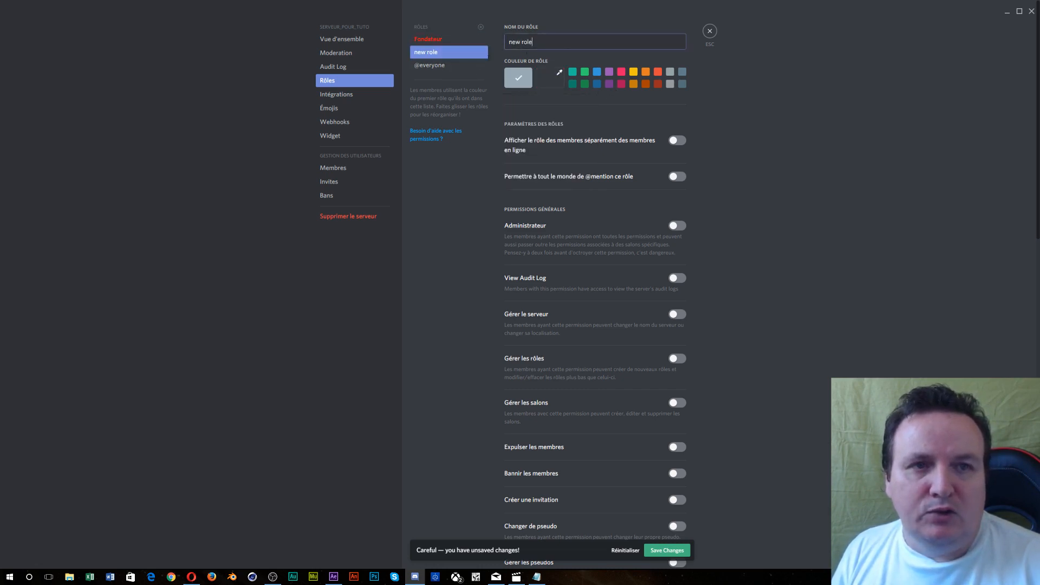
# - Name the second role 'Admins' and give it the blue colour swatch
pyautogui.write('Adfmin')
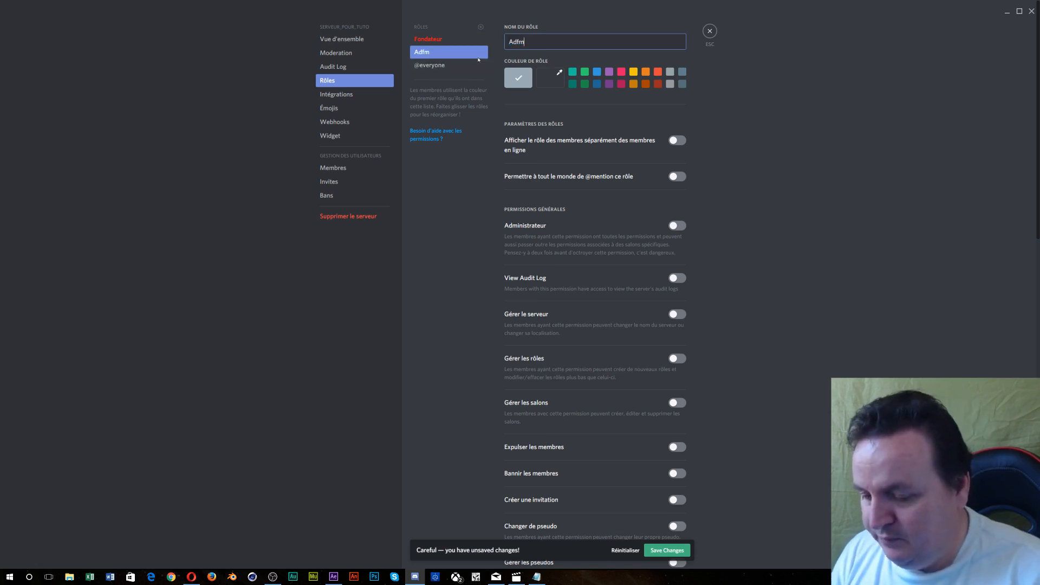
pyautogui.press('BackSpace')
pyautogui.press('BackSpace')
pyautogui.press('BackSpace')
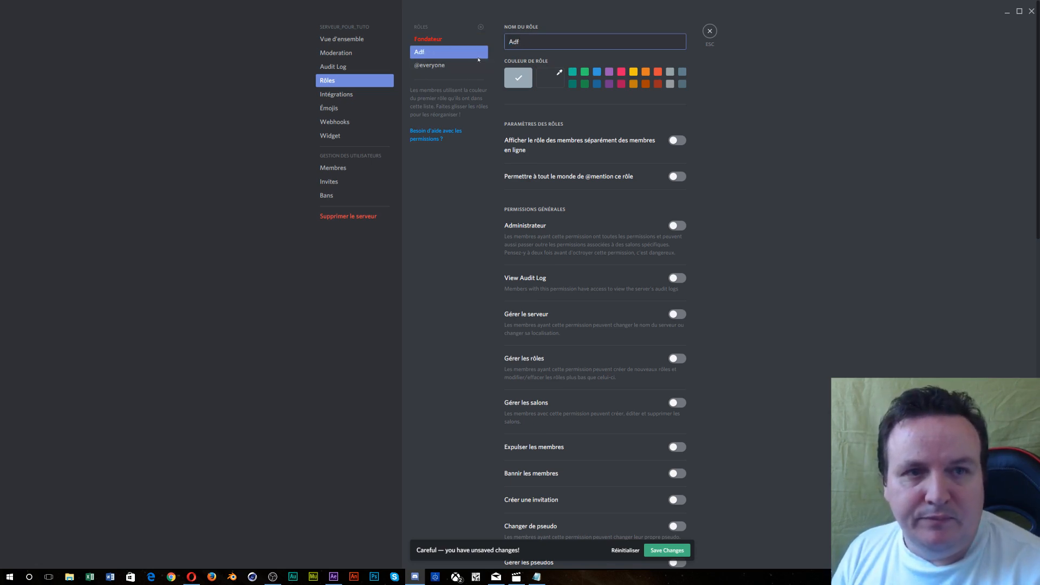
pyautogui.press('BackSpace')
pyautogui.write('mins')
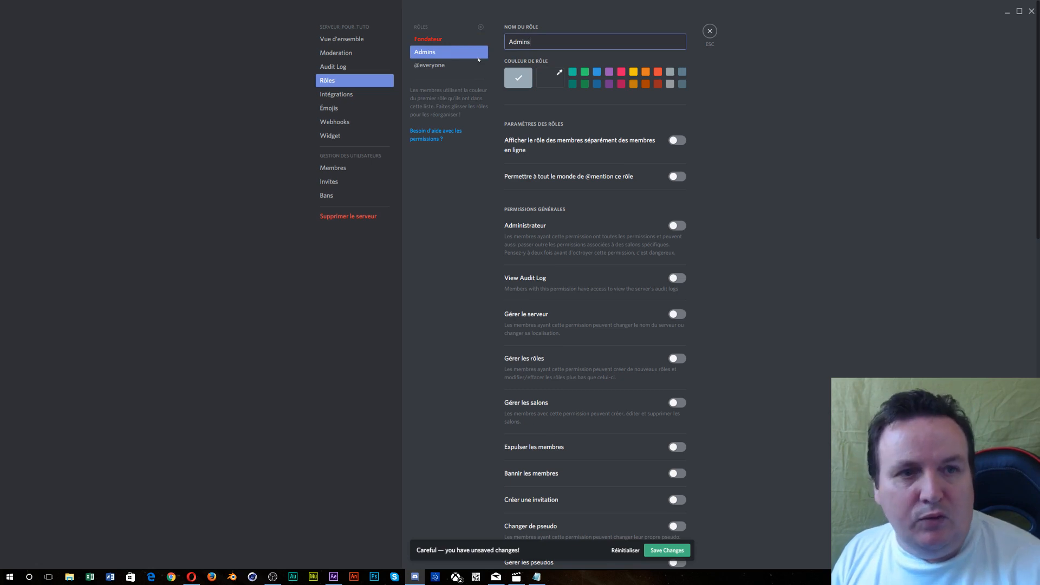
pyautogui.click(597, 73)
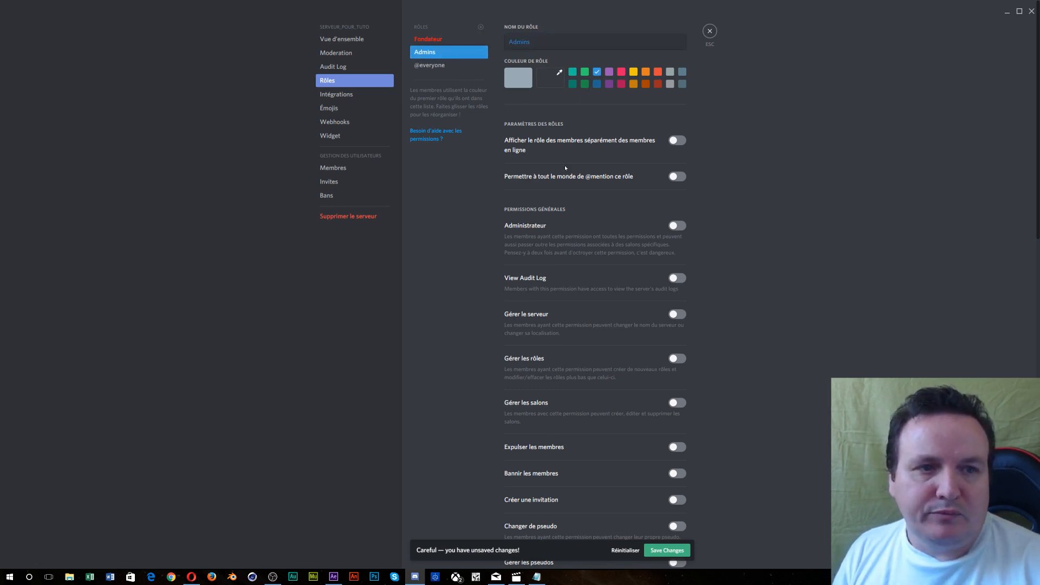
# - Show Fondateur separately, make it mentionable, and grant Administrateur, audit log and Manage Server
pyautogui.click(445, 41)
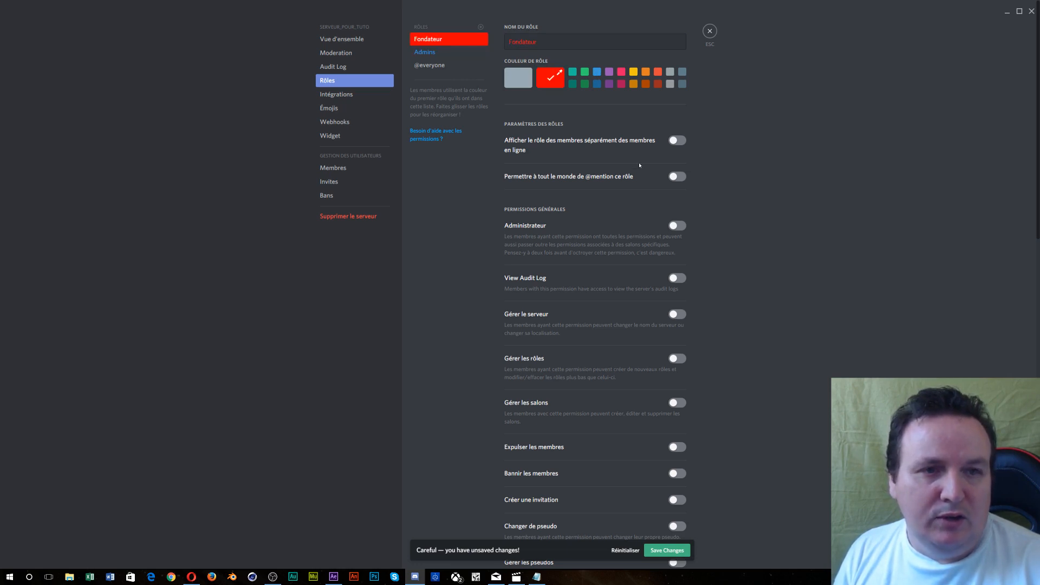
pyautogui.scroll(-3, 640, 165)
pyautogui.scroll(3, 645, 133)
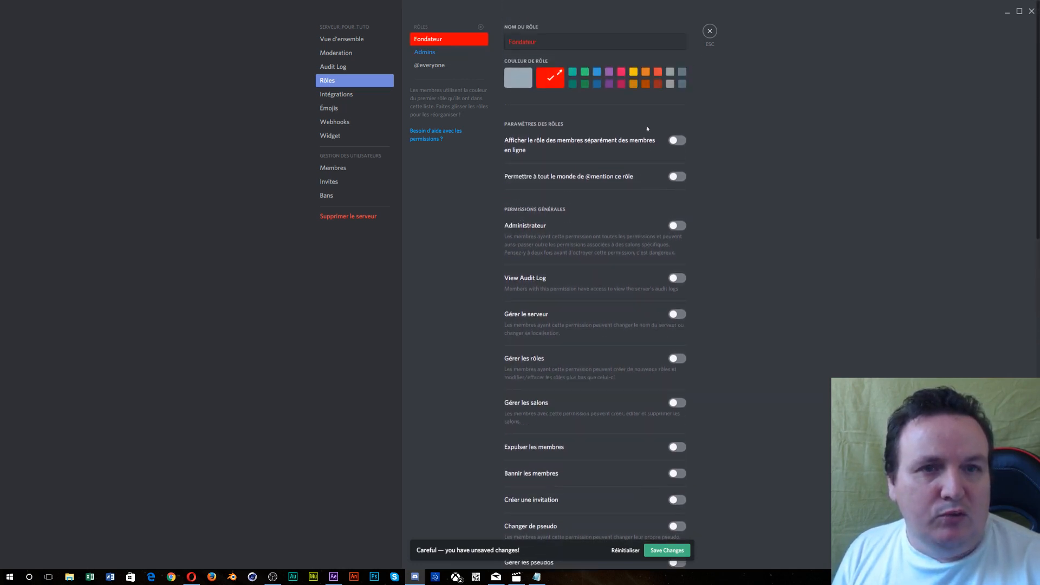
pyautogui.click(675, 142)
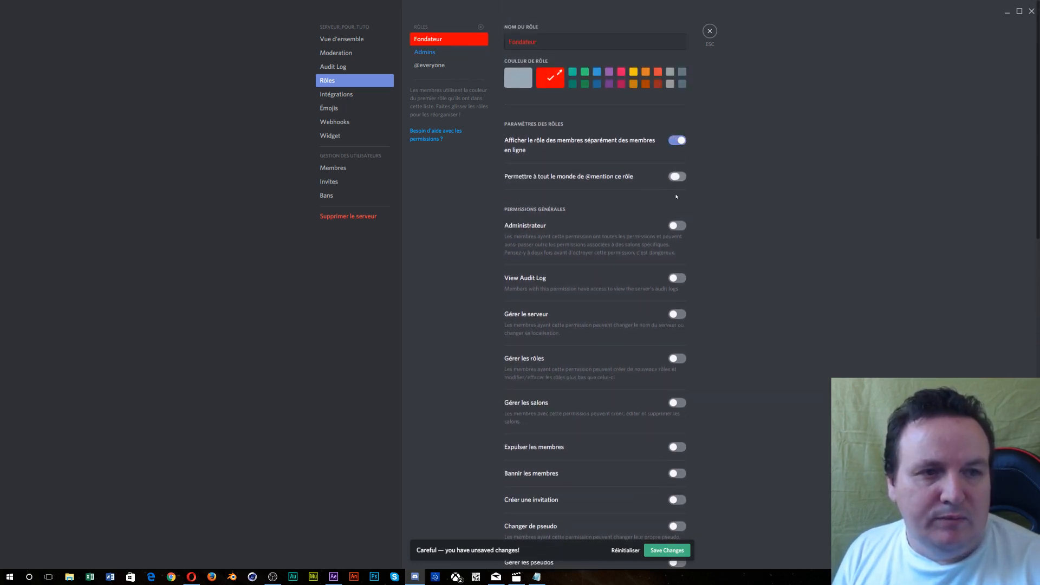
pyautogui.click(677, 177)
pyautogui.click(677, 226)
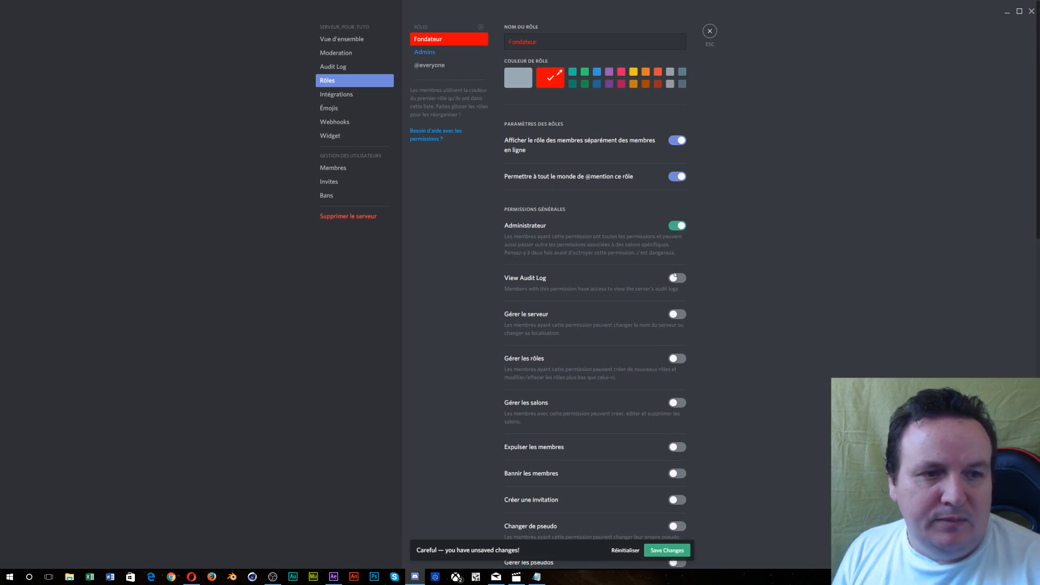
pyautogui.click(675, 279)
pyautogui.click(677, 315)
# - Give Fondateur voice detection, move, deafen and mute members, connect and speak permissions
pyautogui.scroll(-3, 672, 322)
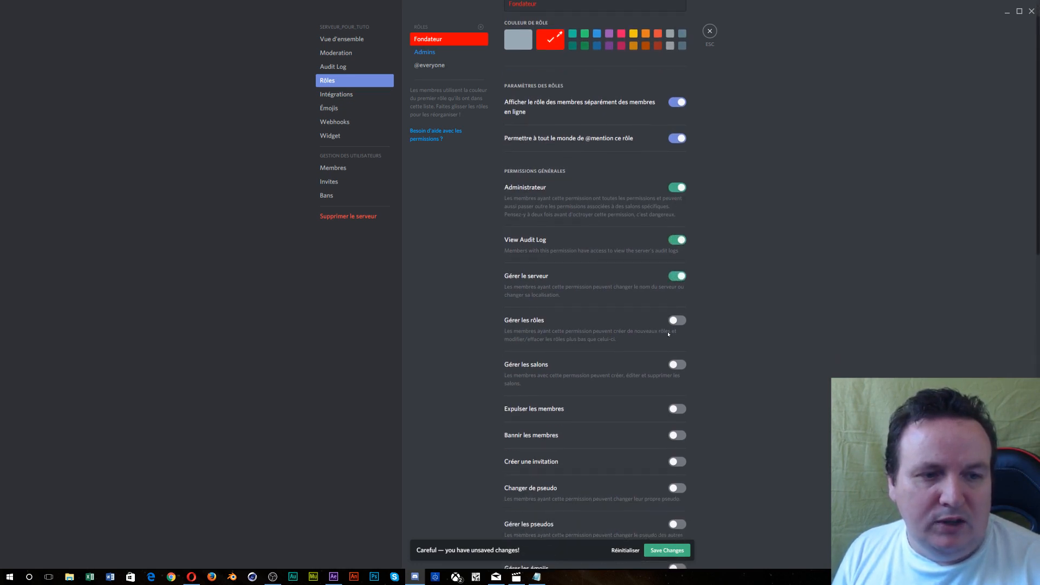
pyautogui.scroll(-10, 669, 335)
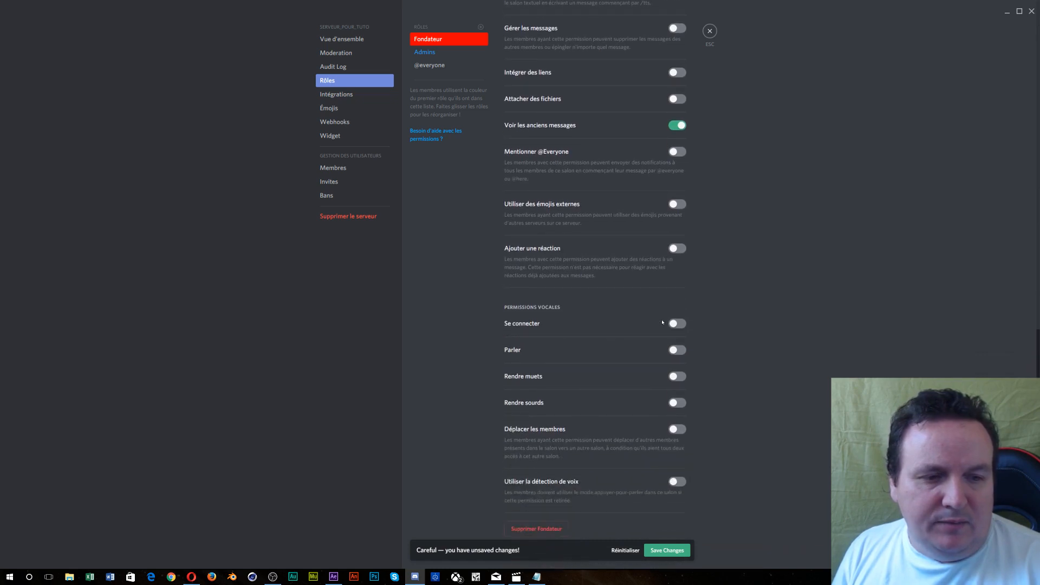
pyautogui.click(677, 482)
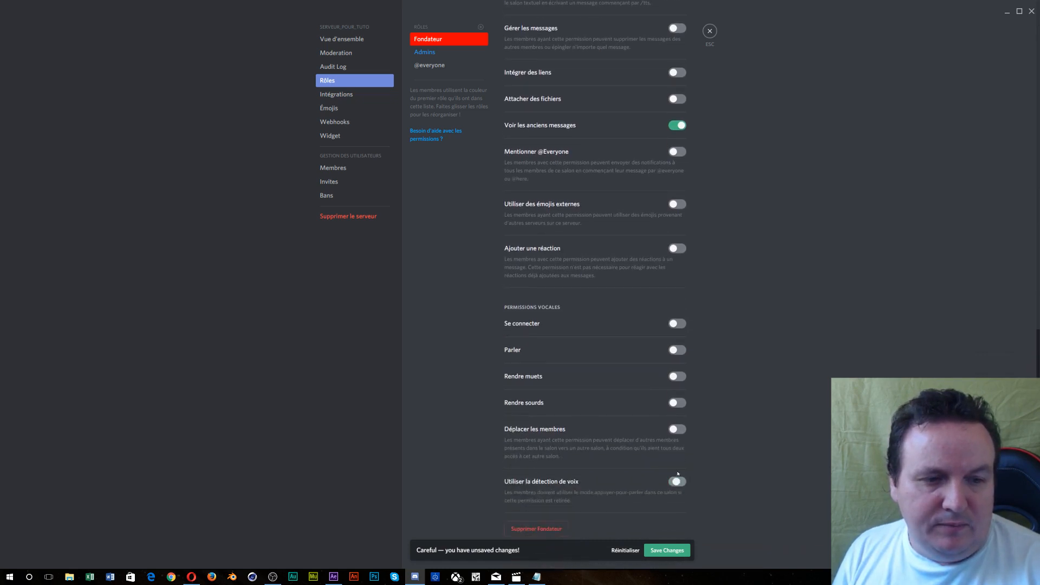
pyautogui.click(678, 429)
pyautogui.click(681, 402)
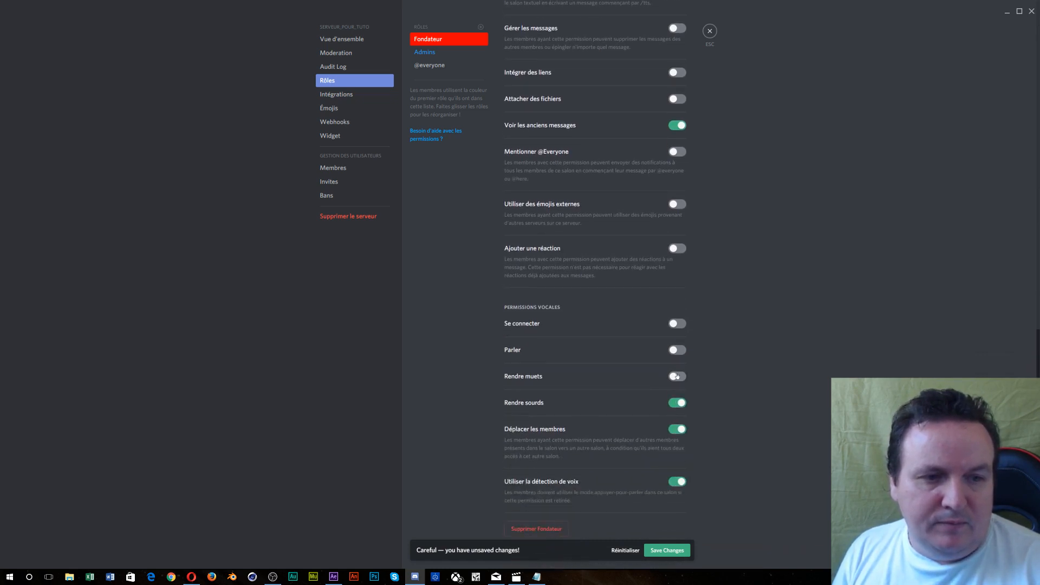
pyautogui.click(677, 376)
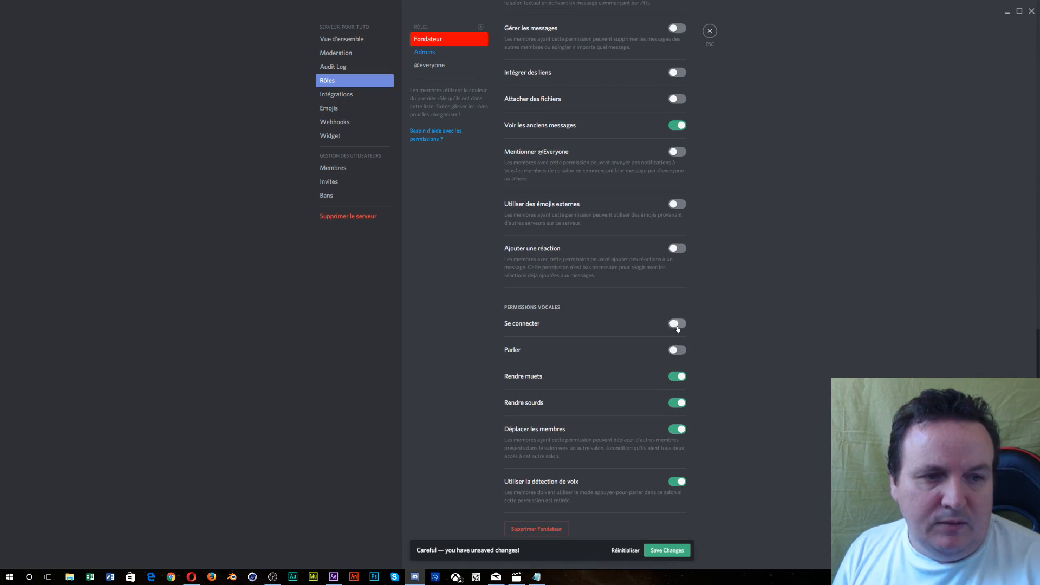
pyautogui.click(678, 324)
pyautogui.click(677, 350)
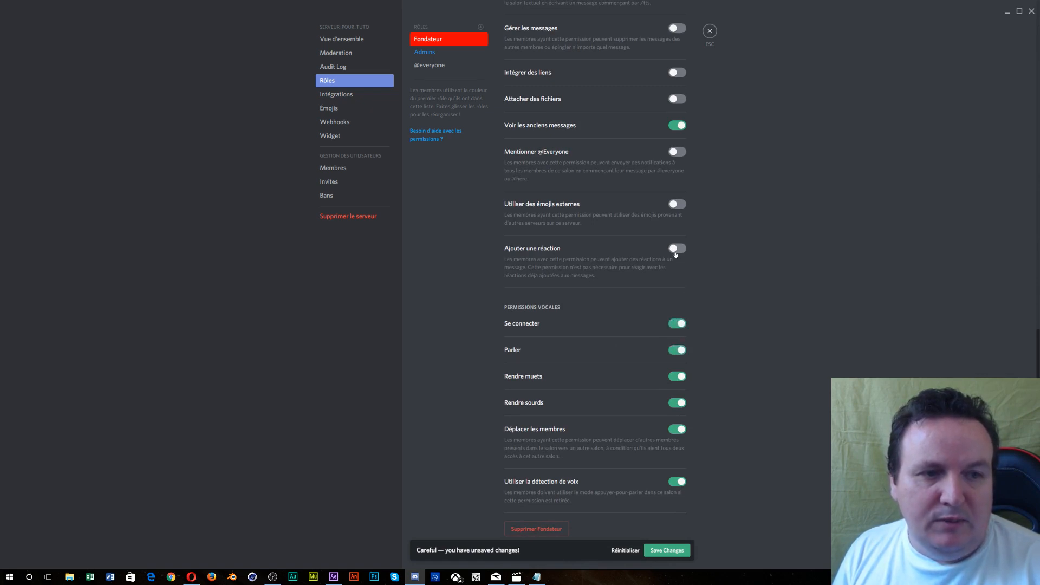
pyautogui.click(677, 249)
pyautogui.click(677, 204)
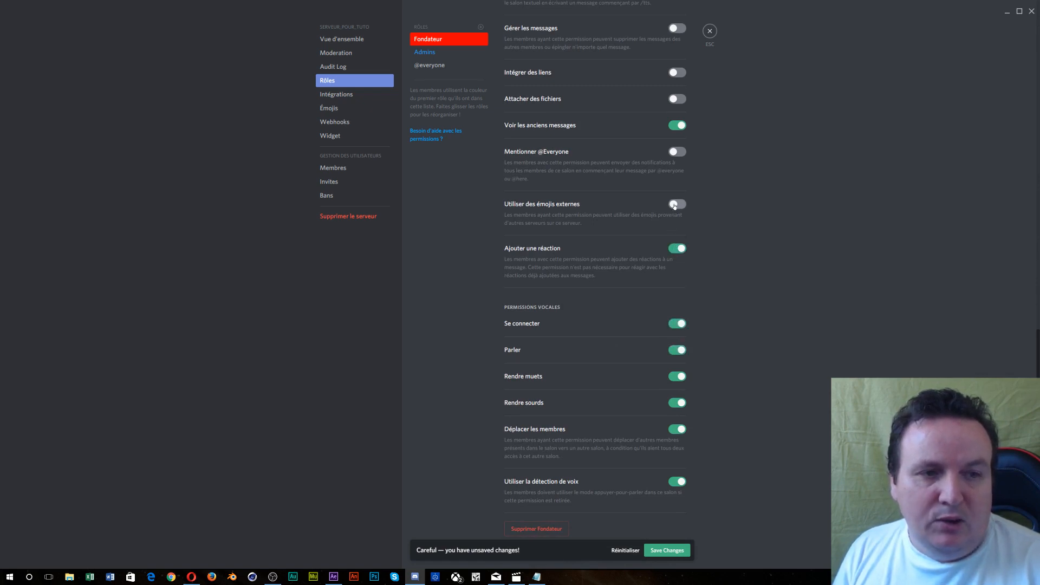
pyautogui.click(680, 152)
pyautogui.click(674, 99)
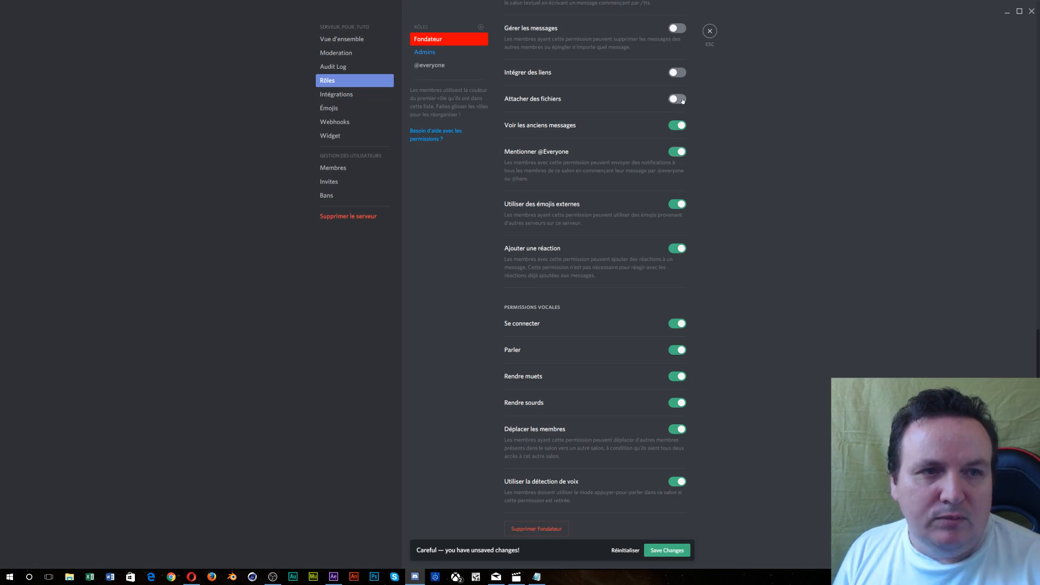
pyautogui.click(677, 74)
pyautogui.scroll(2, 685, 149)
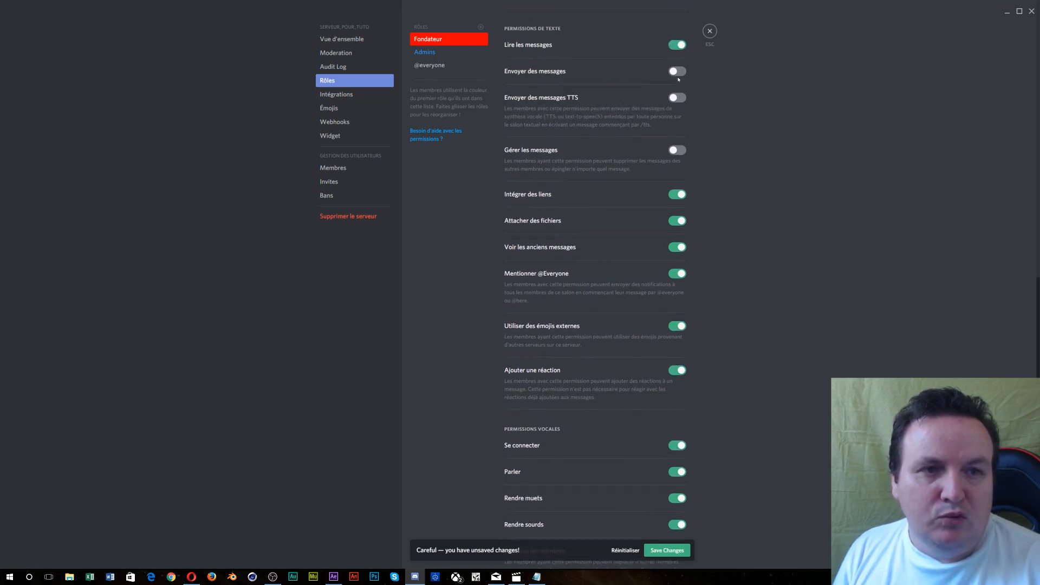
pyautogui.click(684, 150)
pyautogui.click(679, 95)
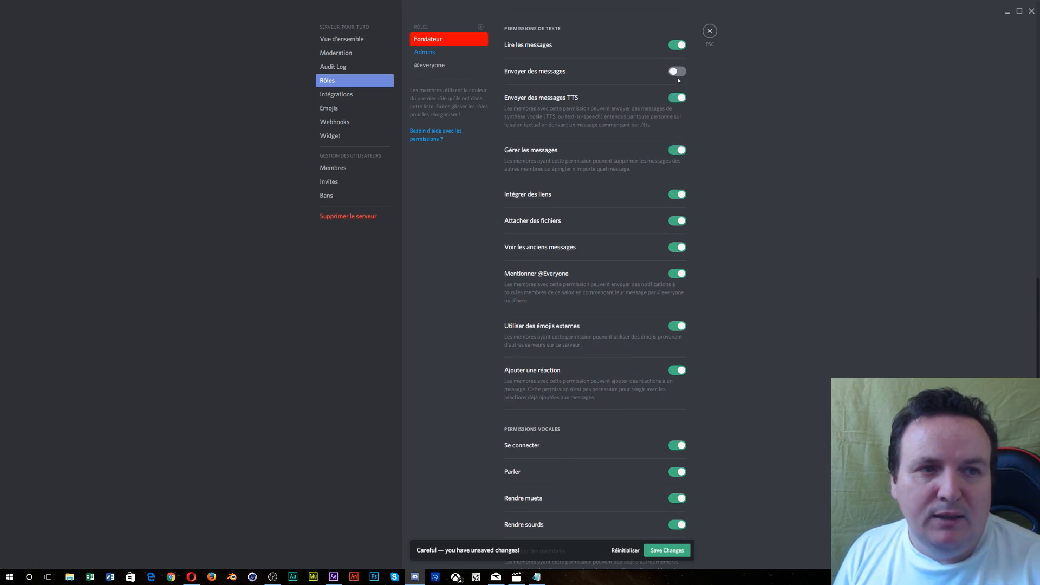
pyautogui.click(677, 71)
# - Let Fondateur manage webhooks, emojis and members' nicknames, and change its own nickname
pyautogui.scroll(1, 678, 78)
pyautogui.scroll(2, 679, 77)
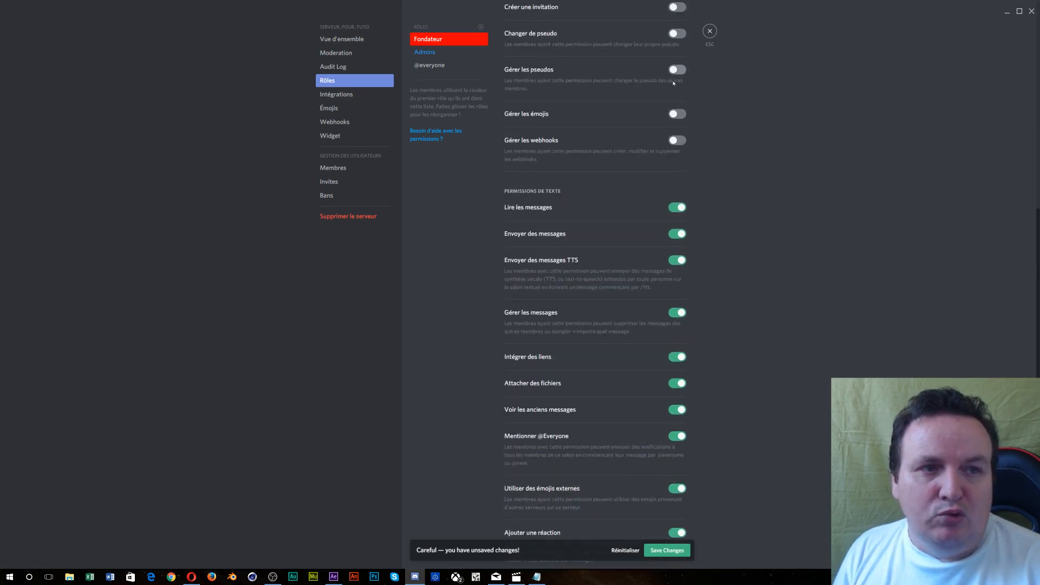
pyautogui.click(680, 142)
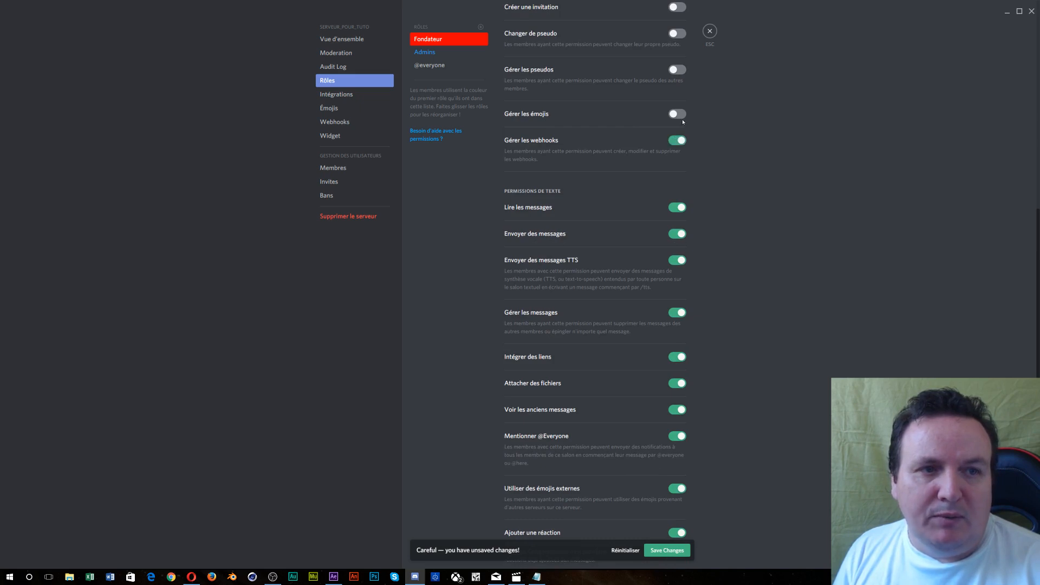
pyautogui.click(678, 115)
pyautogui.click(677, 71)
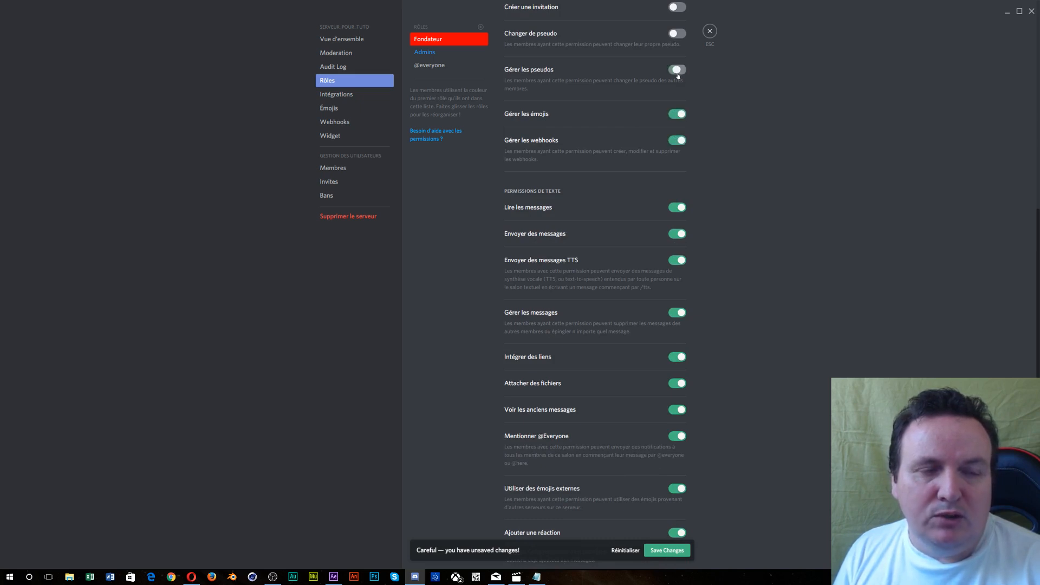
pyautogui.scroll(4, 684, 125)
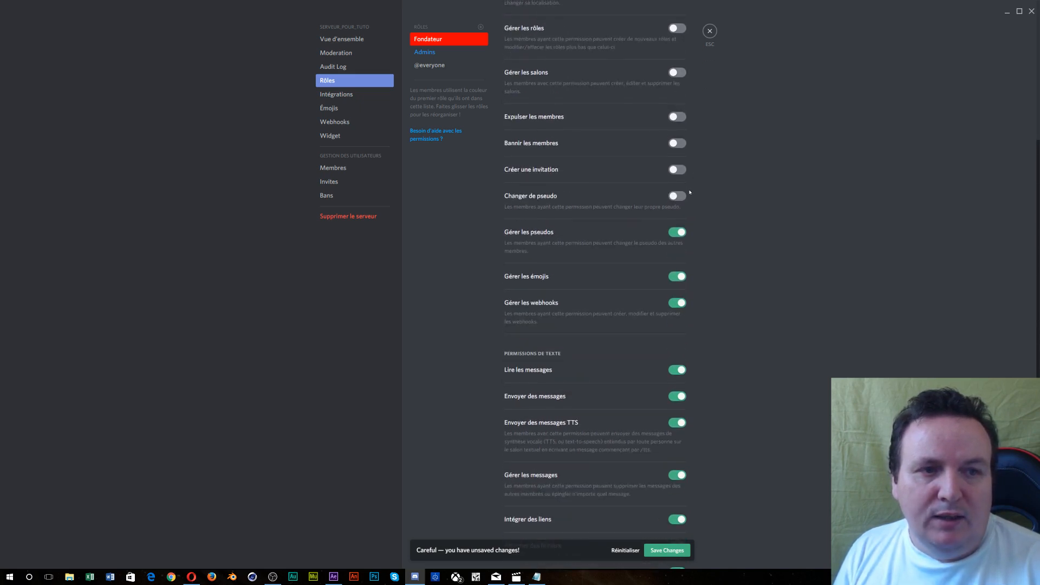
pyautogui.click(684, 195)
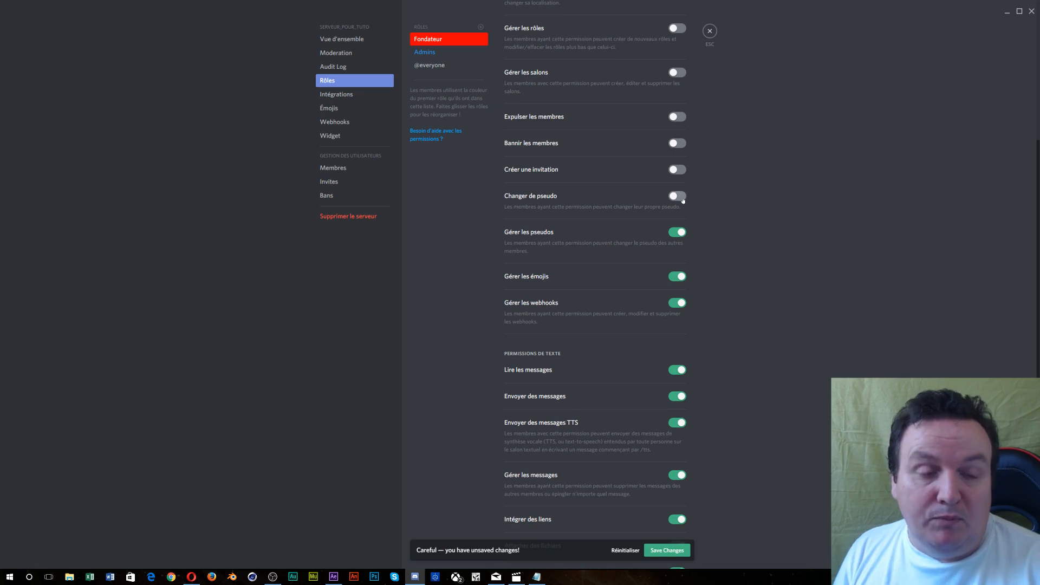
# - Allow Fondateur to create invitations, ban and kick members, and manage channels and roles
pyautogui.click(678, 169)
pyautogui.click(679, 142)
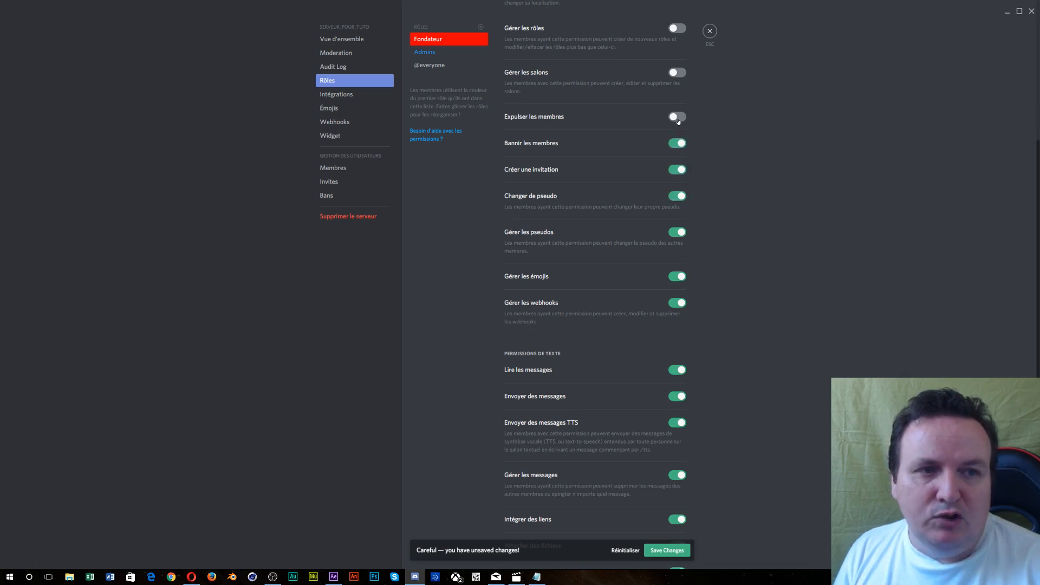
pyautogui.click(678, 118)
pyautogui.click(677, 74)
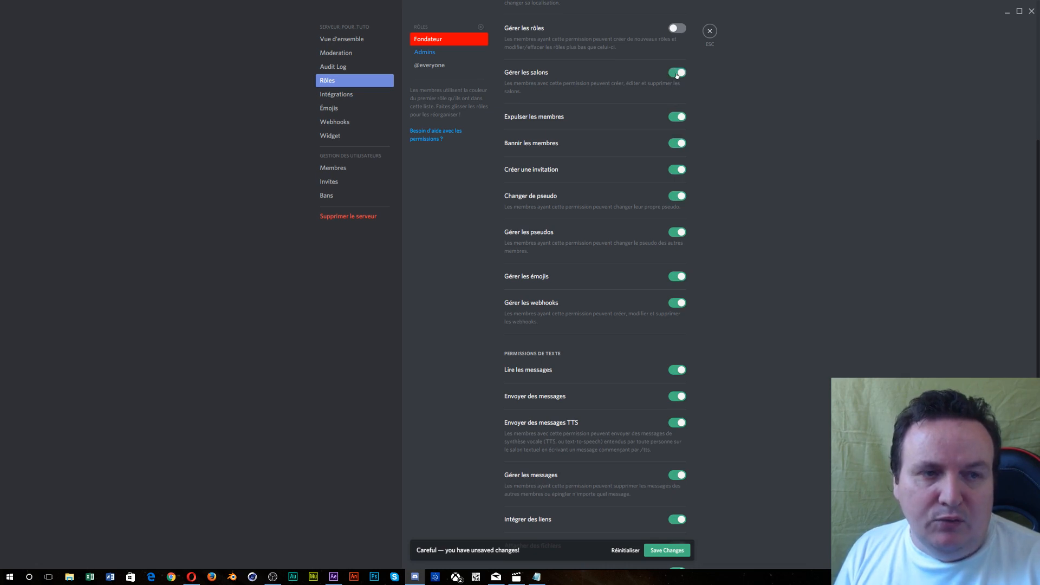
pyautogui.scroll(3, 677, 74)
pyautogui.click(682, 191)
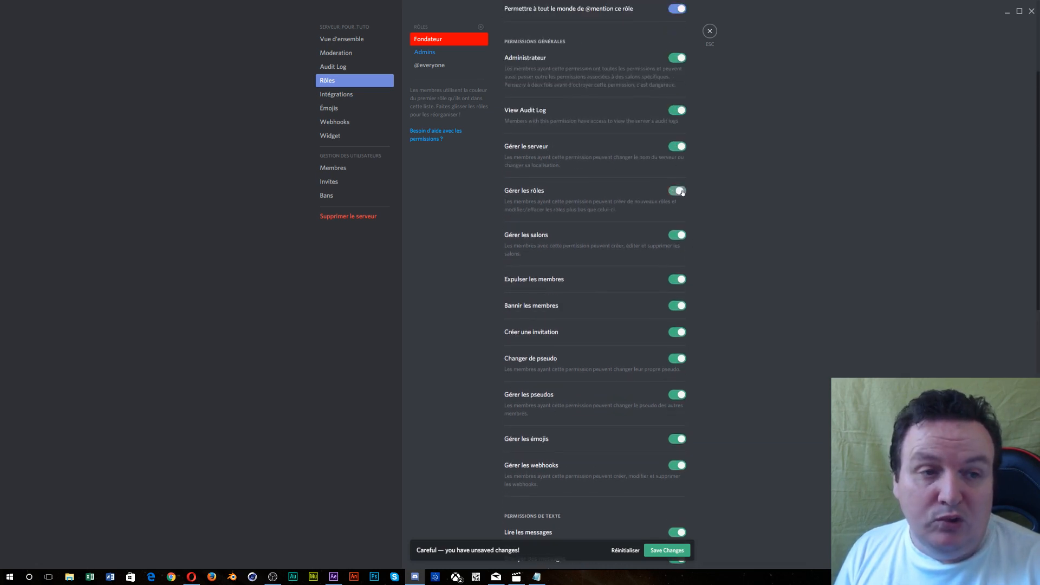
pyautogui.scroll(3, 681, 192)
pyautogui.scroll(-8, 674, 205)
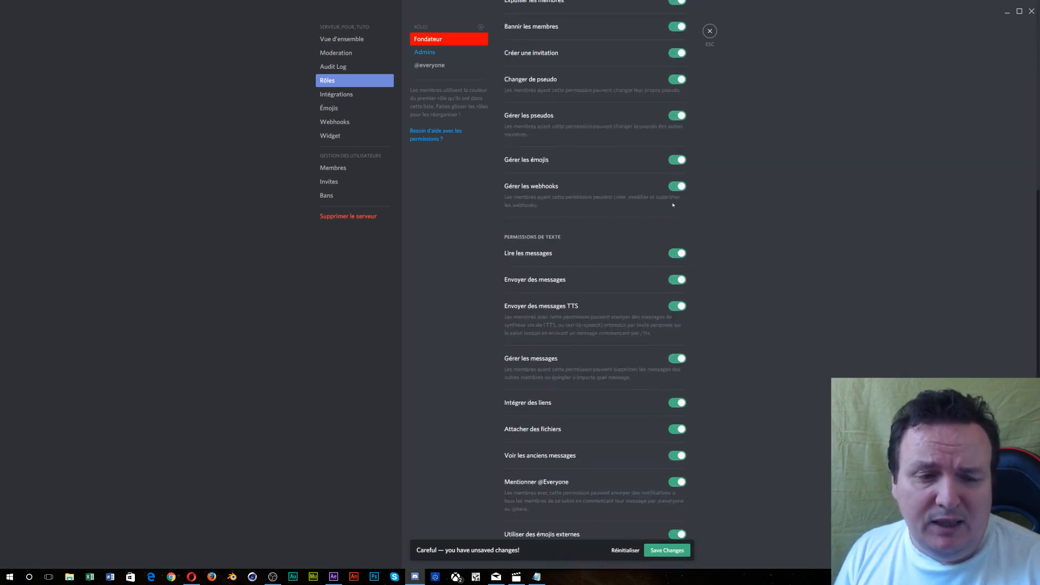
pyautogui.scroll(-5, 673, 204)
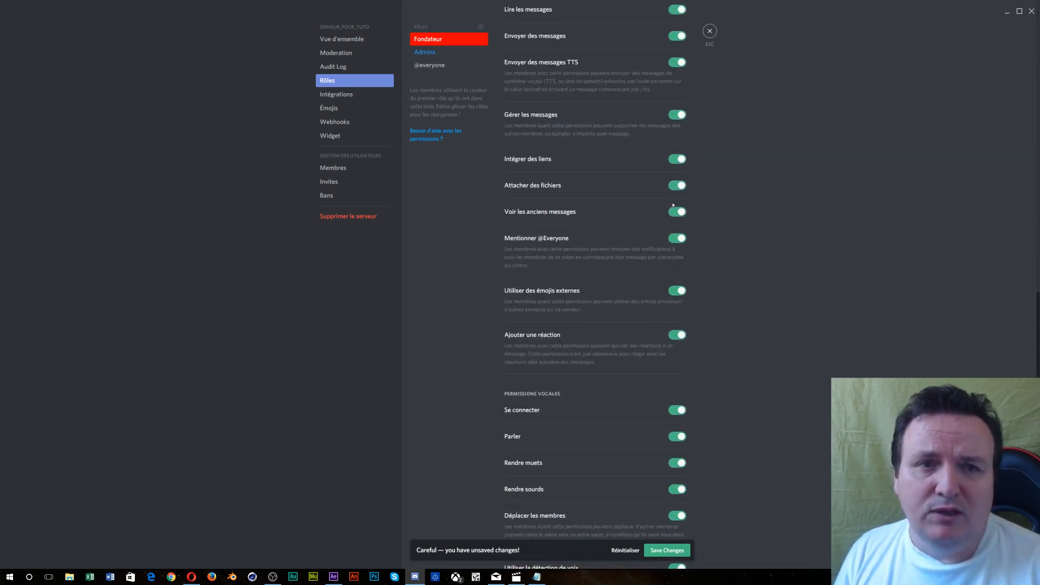
pyautogui.click(427, 52)
pyautogui.scroll(-2, 587, 318)
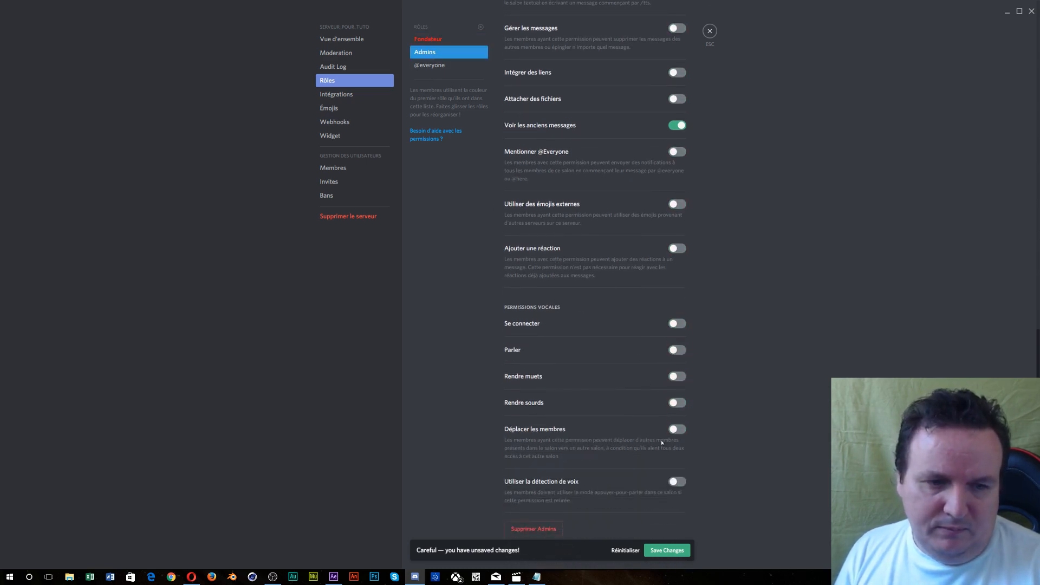
pyautogui.click(677, 481)
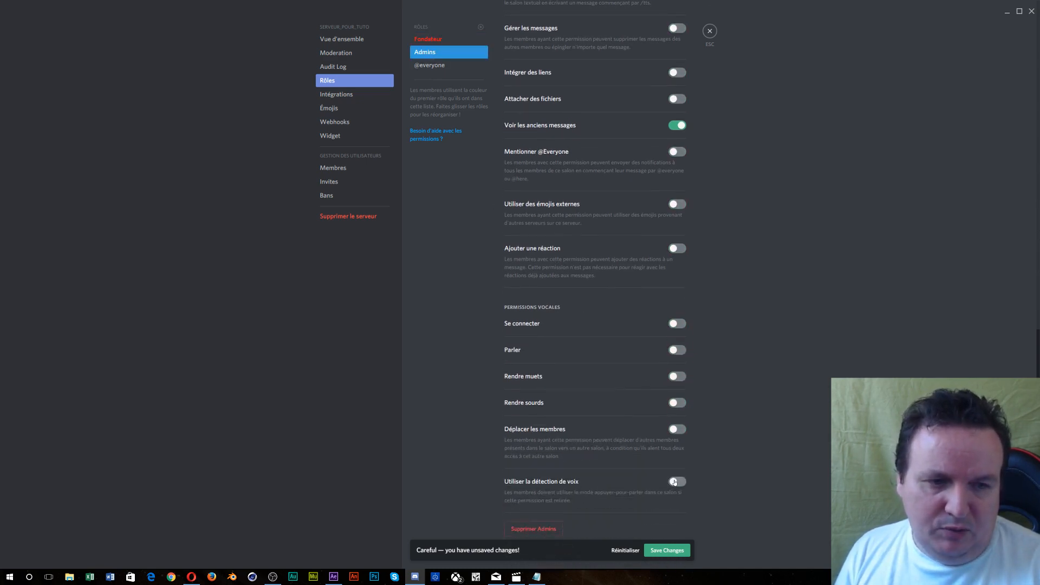
pyautogui.click(678, 429)
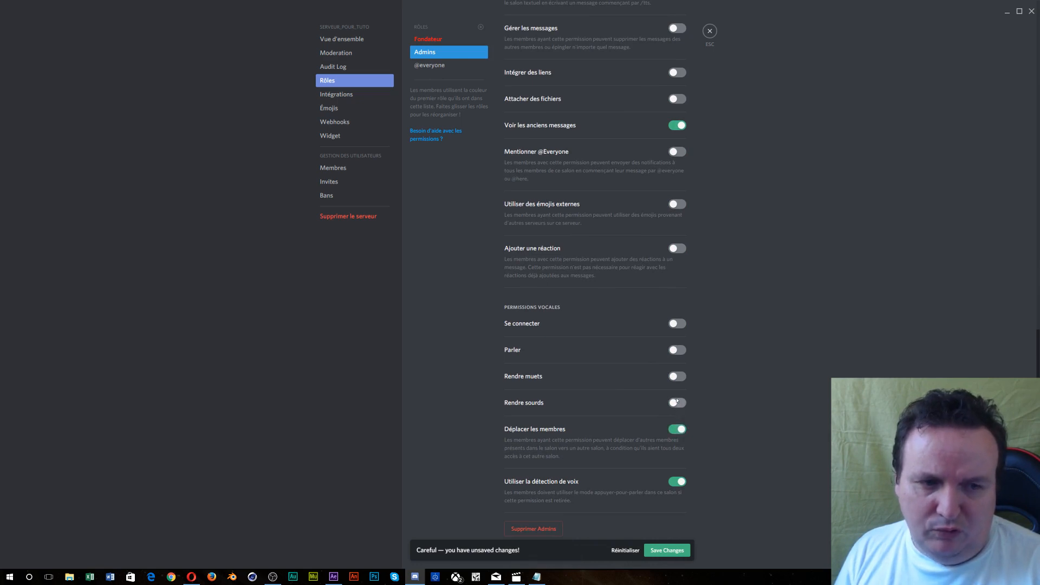
pyautogui.click(678, 403)
pyautogui.click(677, 376)
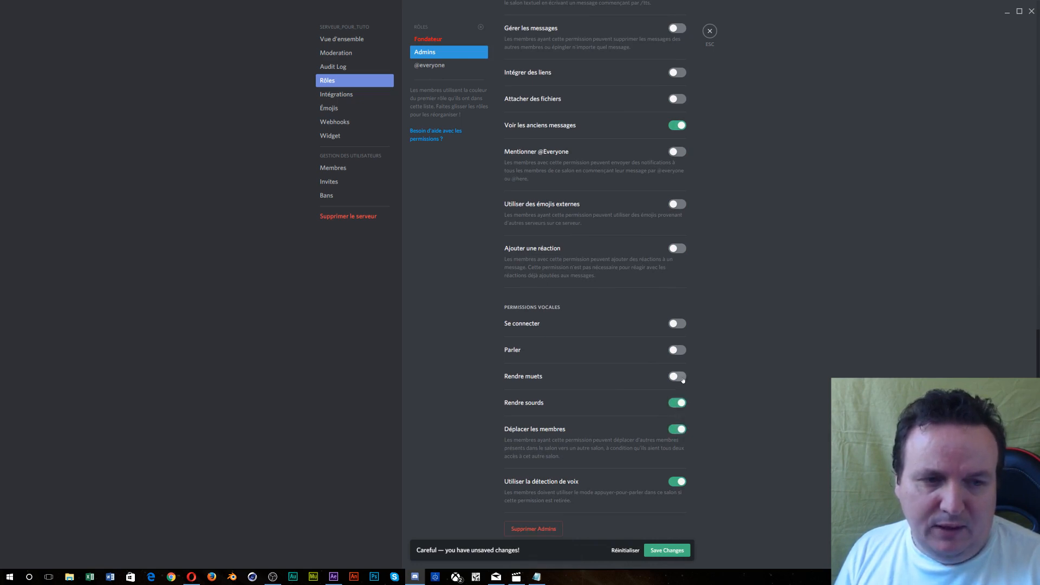
pyautogui.click(673, 349)
pyautogui.click(678, 323)
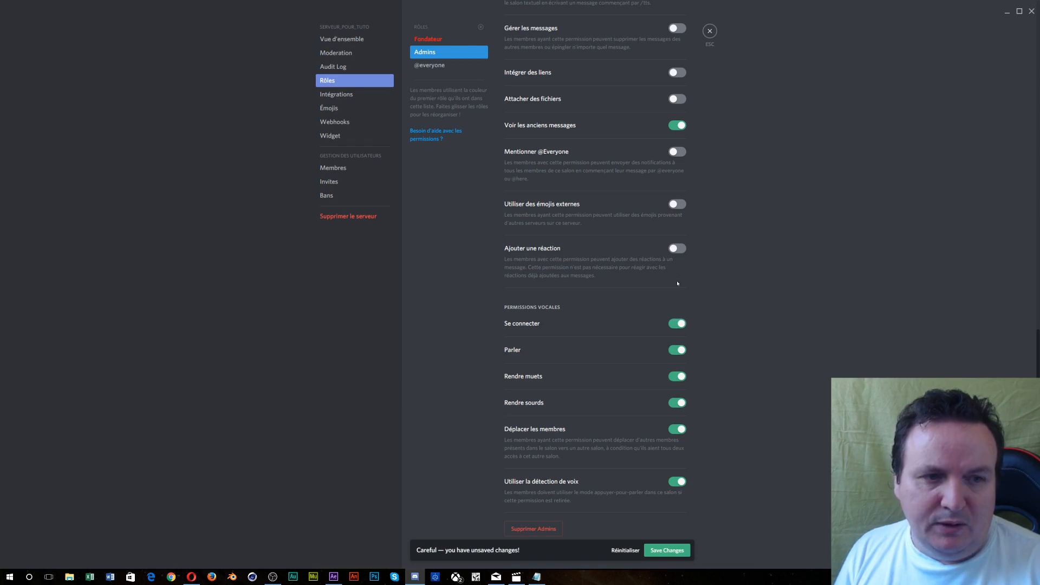
pyautogui.click(678, 249)
pyautogui.click(677, 204)
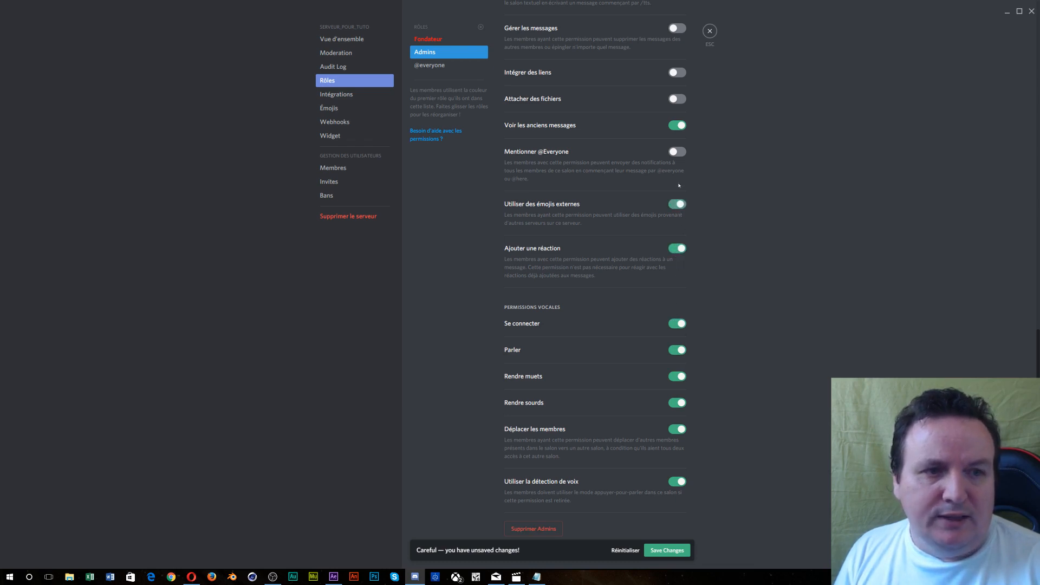
pyautogui.click(678, 152)
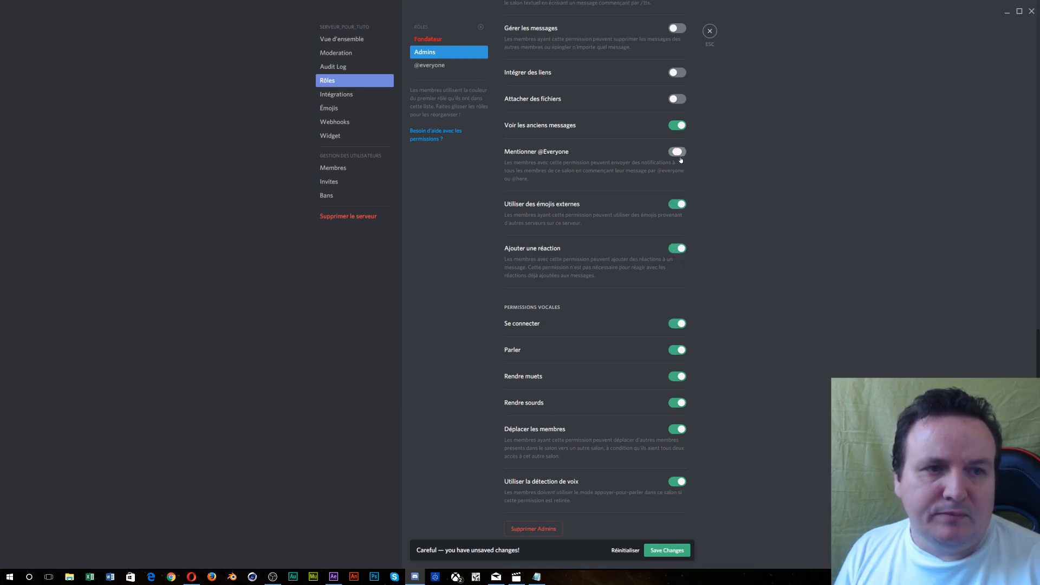
# - Let Admins attach files, embed links, manage messages, send TTS messages and send messages
pyautogui.scroll(1, 681, 160)
pyautogui.scroll(4, 681, 160)
pyautogui.click(677, 221)
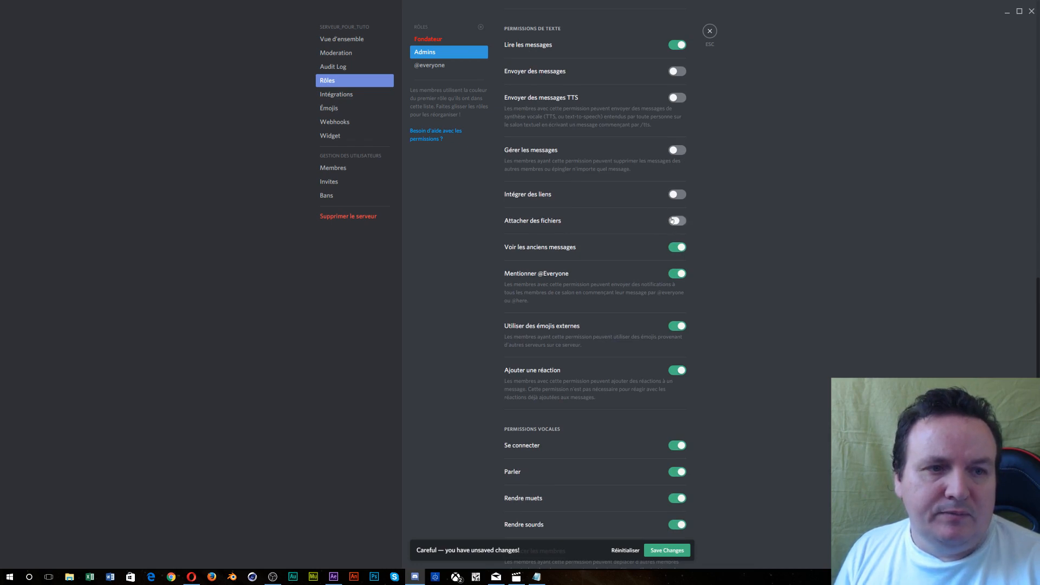
pyautogui.click(673, 196)
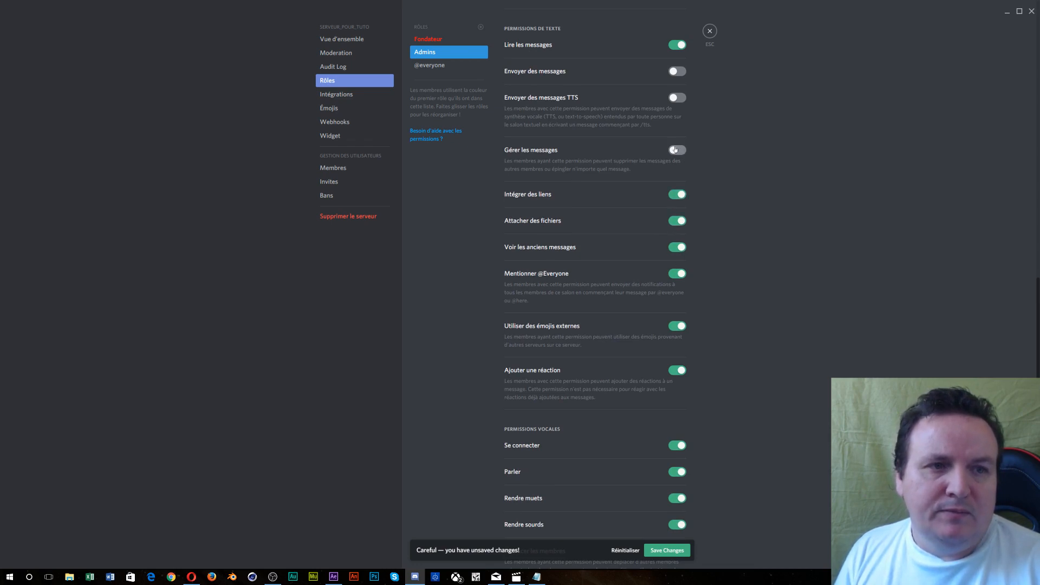
pyautogui.click(677, 149)
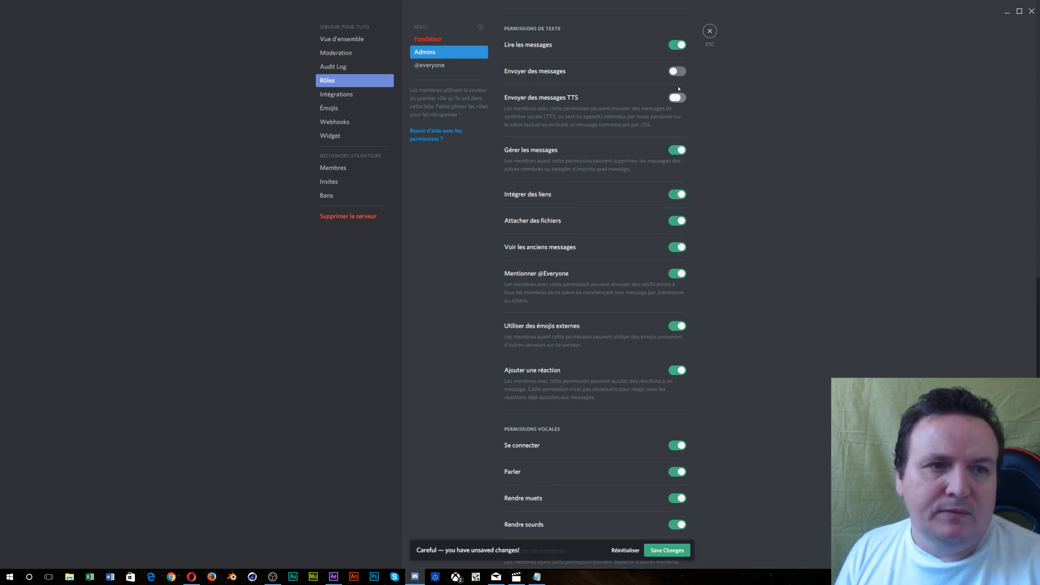
pyautogui.click(677, 98)
pyautogui.click(677, 72)
# - Show Admins separately and make it mentionable; grant administrator, audit log, manage server/roles/channels, kick and ban
pyautogui.scroll(8, 665, 181)
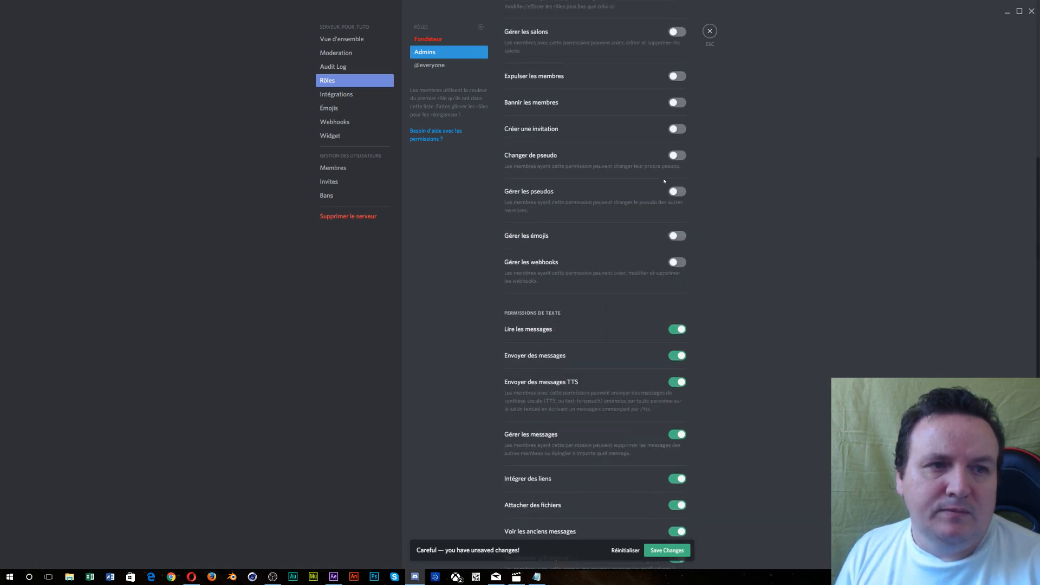
pyautogui.scroll(5, 664, 181)
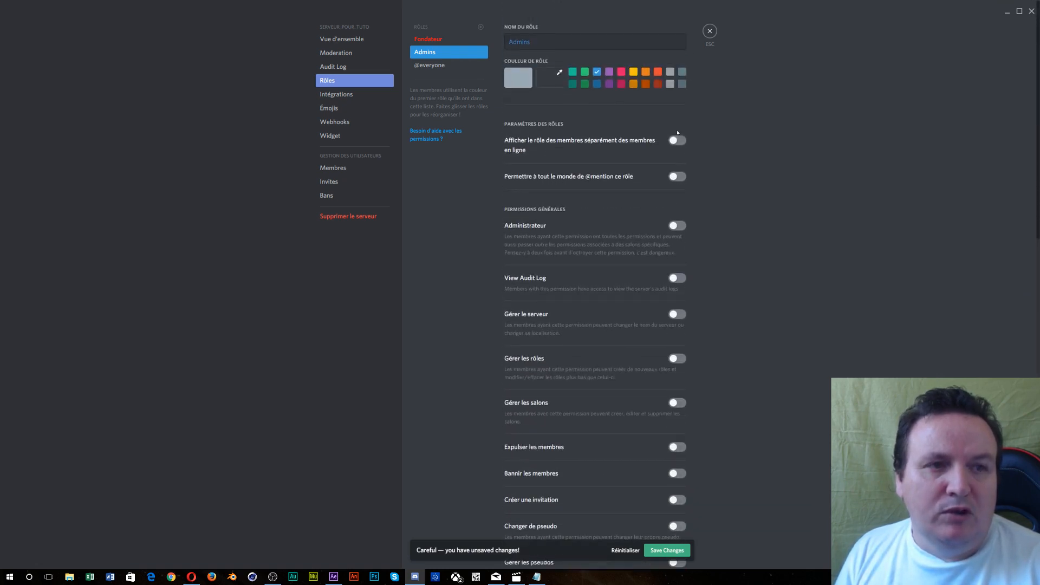
pyautogui.click(677, 142)
pyautogui.click(677, 176)
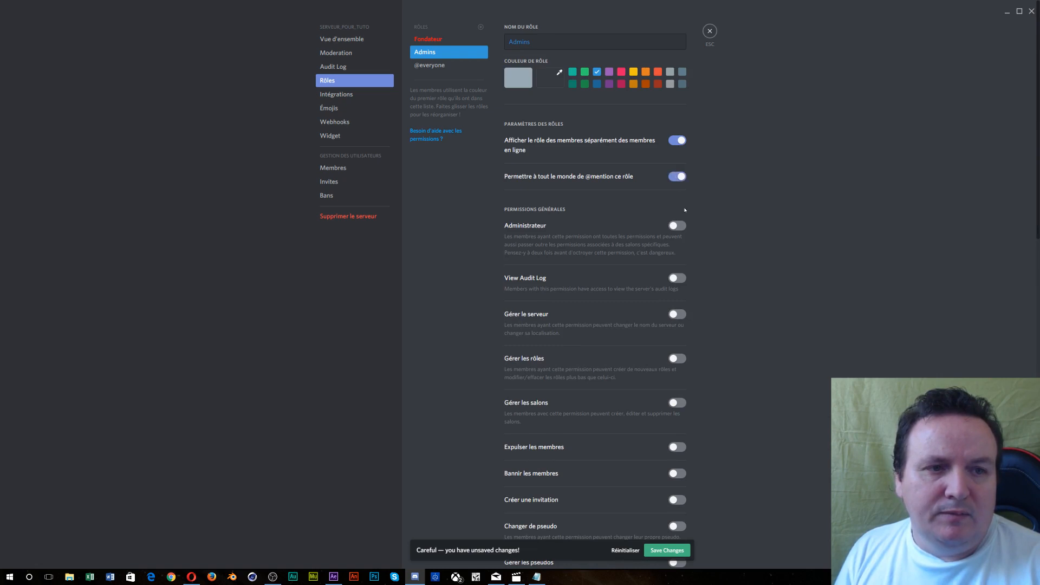
pyautogui.click(677, 226)
pyautogui.click(677, 278)
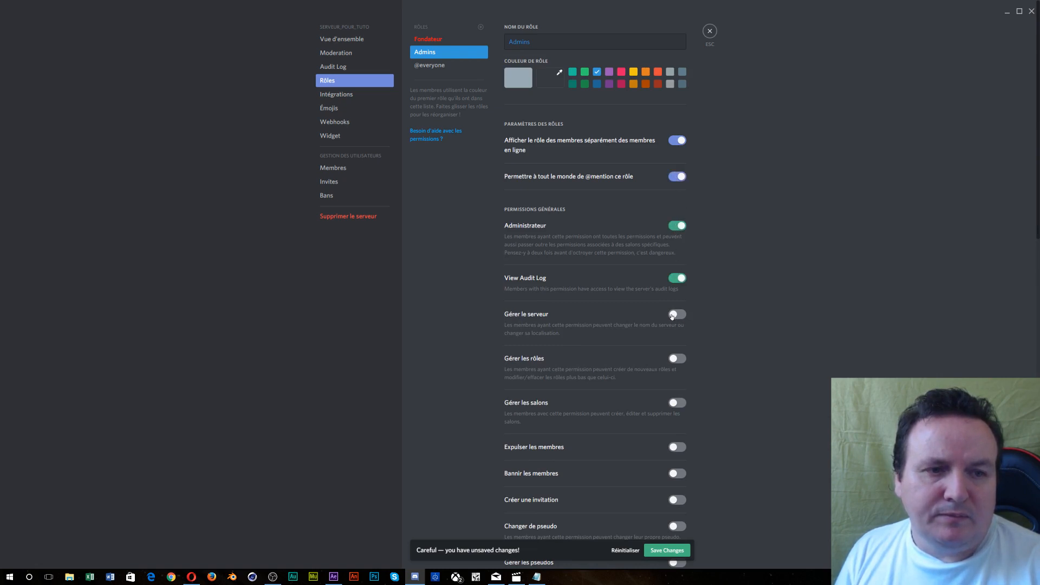
pyautogui.click(678, 315)
pyautogui.click(681, 359)
pyautogui.click(677, 404)
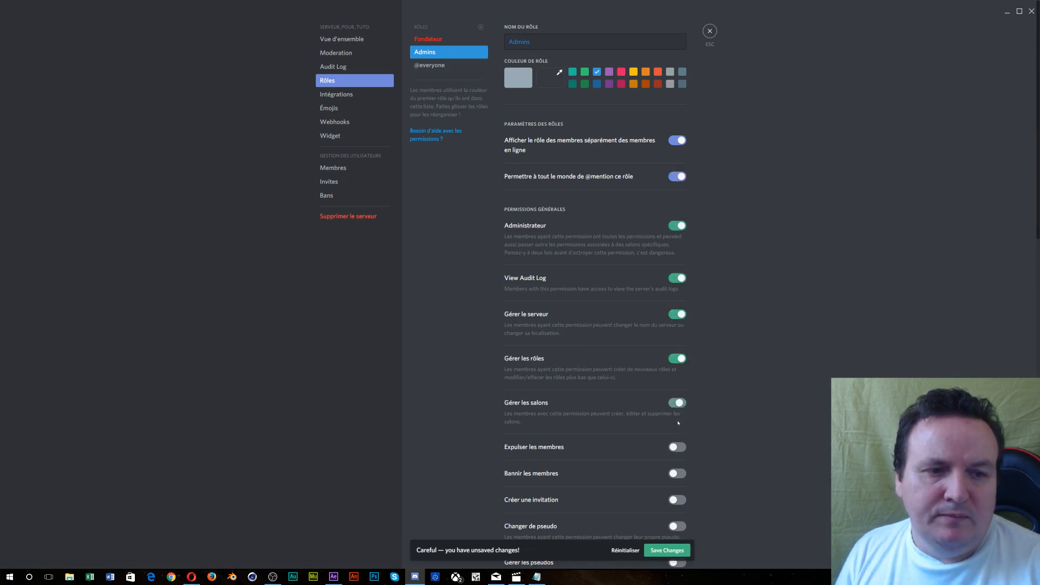
pyautogui.click(675, 448)
pyautogui.click(678, 474)
# - Add webhooks, emojis, nickname and invite permissions to Admins, save, and view the Members page
pyautogui.scroll(-4, 680, 476)
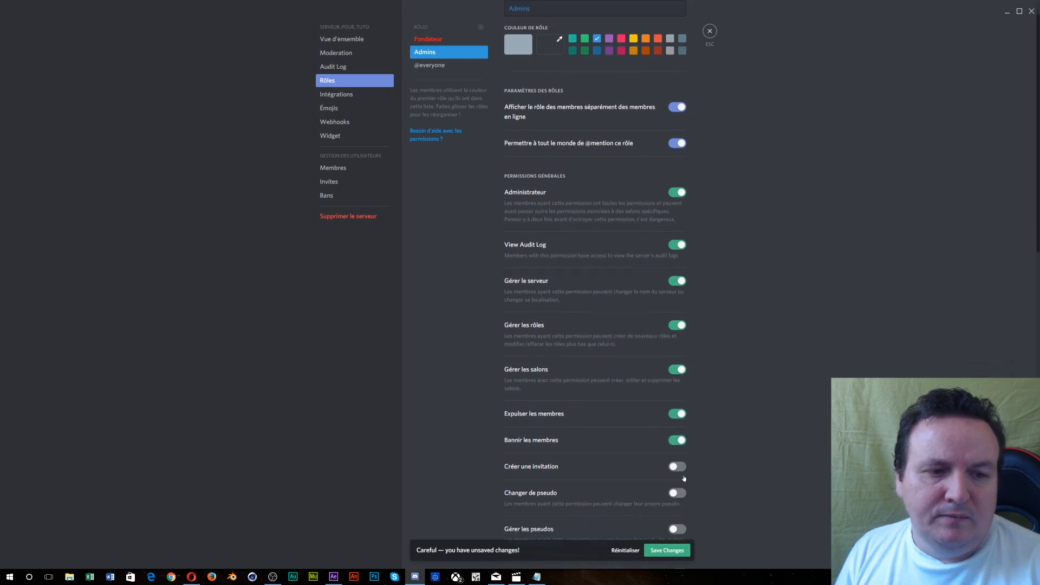
pyautogui.click(674, 431)
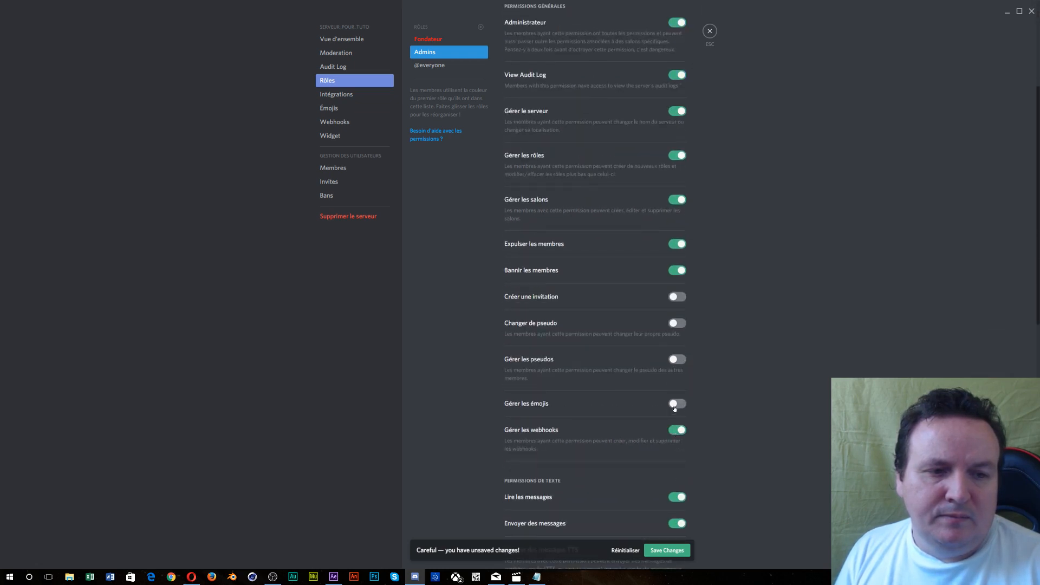
pyautogui.click(675, 405)
pyautogui.click(678, 360)
pyautogui.click(677, 323)
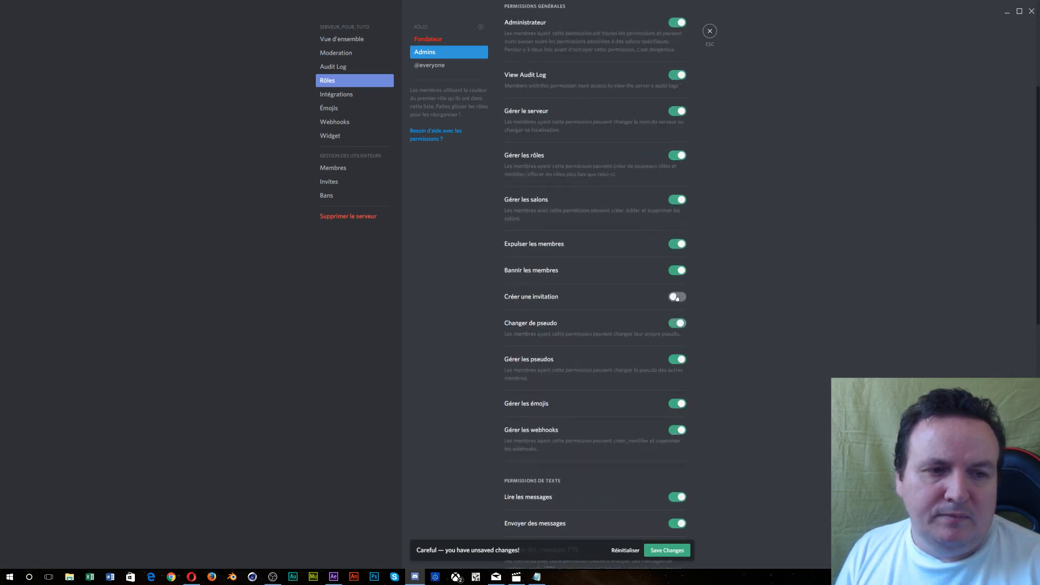
pyautogui.click(677, 297)
pyautogui.scroll(1, 644, 320)
pyautogui.scroll(-11, 645, 321)
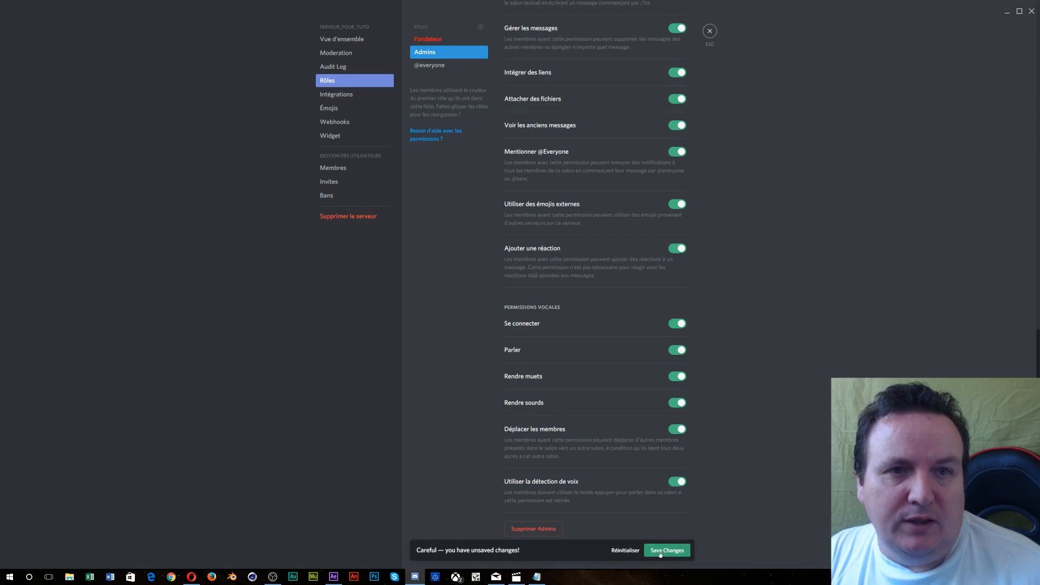
pyautogui.click(660, 552)
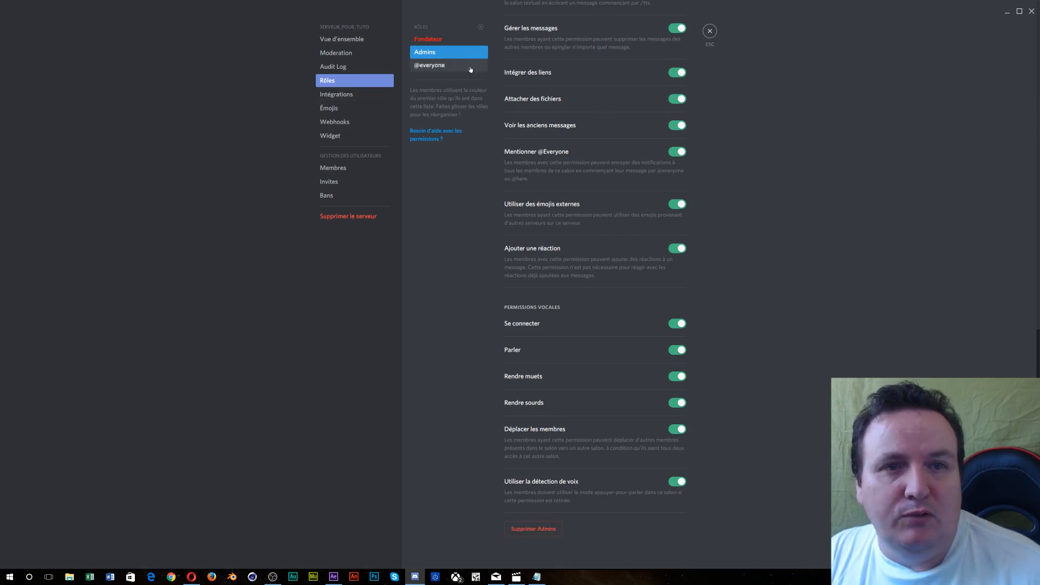
pyautogui.click(334, 170)
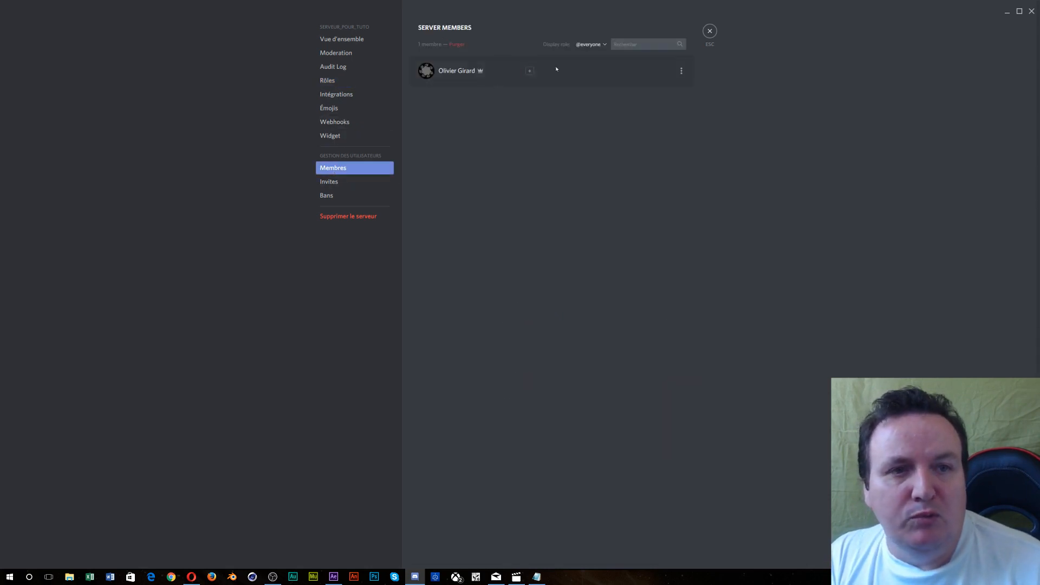
# - Assign the Fondateur role to the server's only member and close Server Settings
pyautogui.click(531, 71)
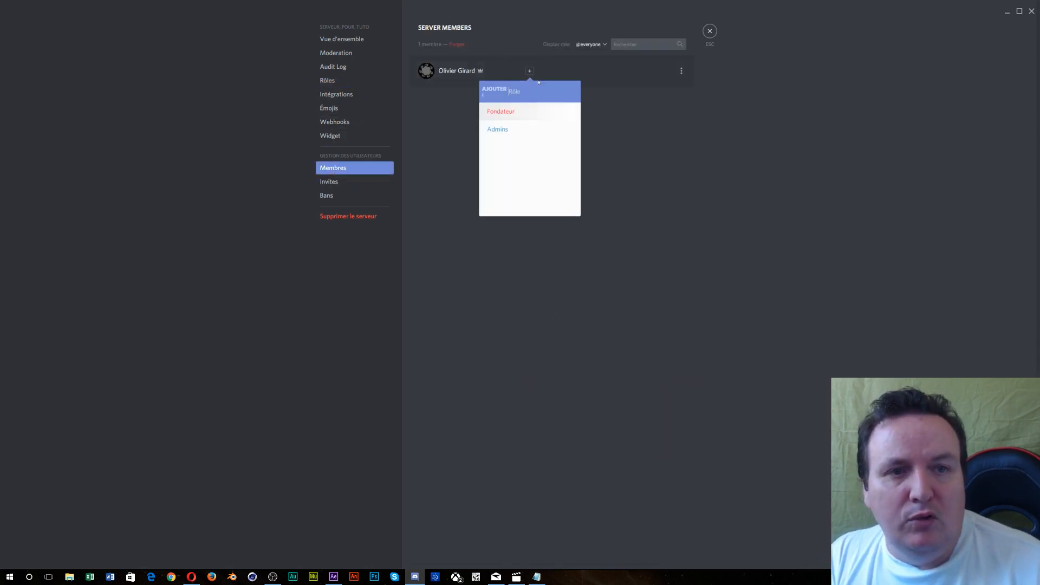
pyautogui.click(518, 115)
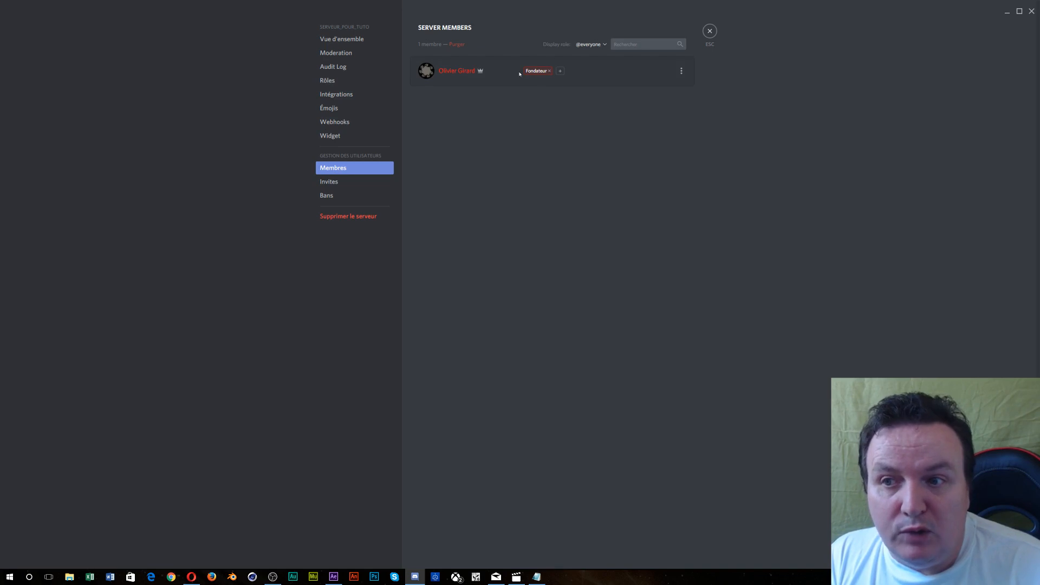
pyautogui.click(710, 32)
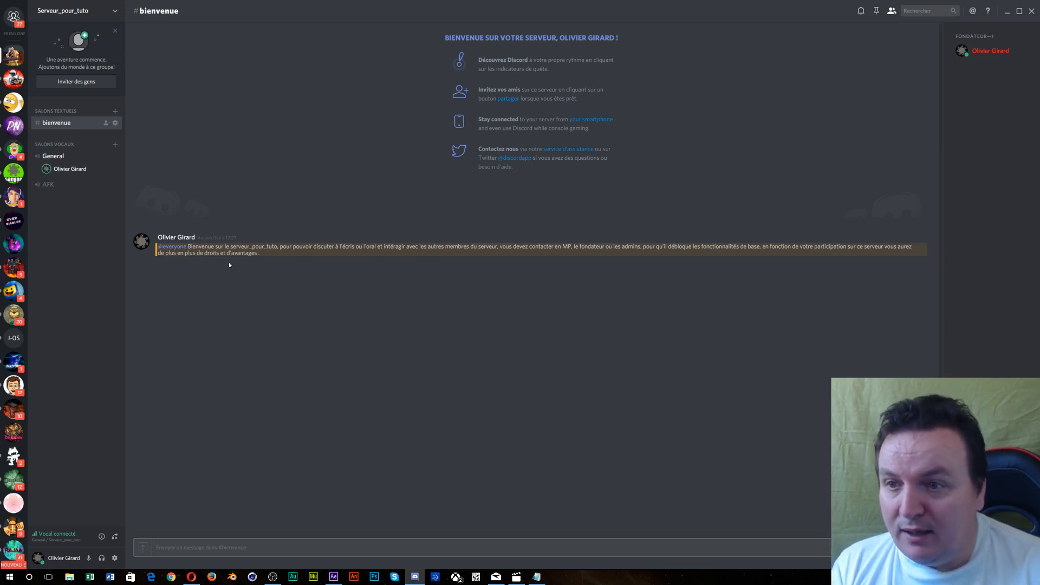
# - Abandon the new text channel 'Géné' without creating it, then bring up the server menu
pyautogui.click(115, 112)
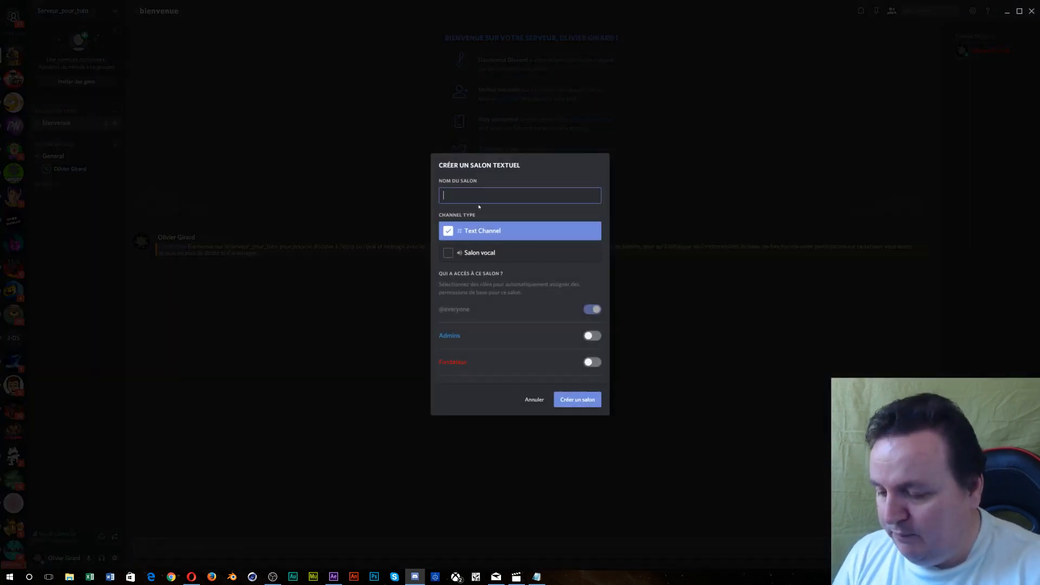
pyautogui.write('Généra')
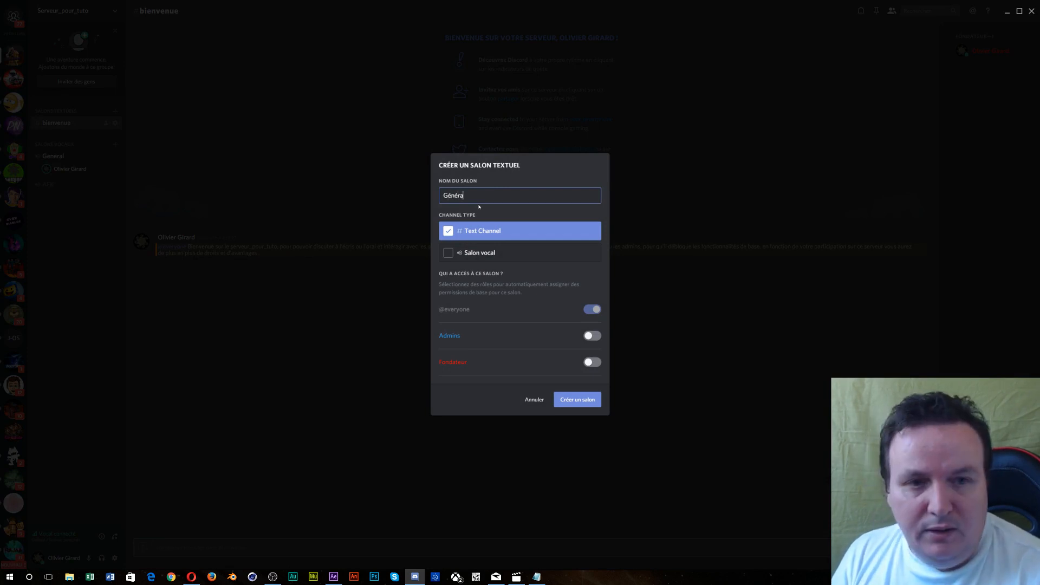
pyautogui.press('BackSpace')
pyautogui.press('BackSpace')
pyautogui.press('BackSpace')
pyautogui.press('BackSpace')
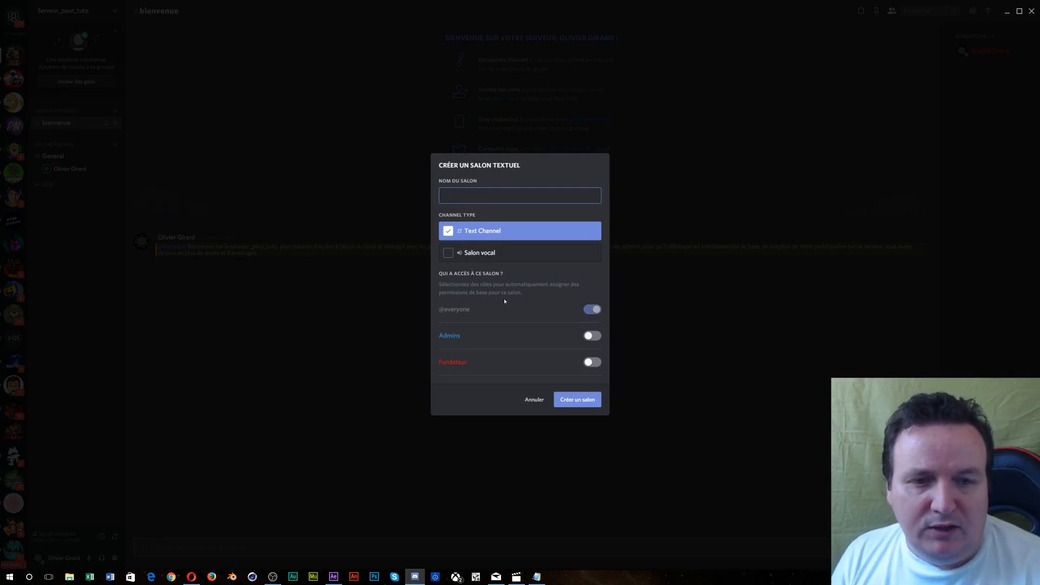
pyautogui.click(533, 400)
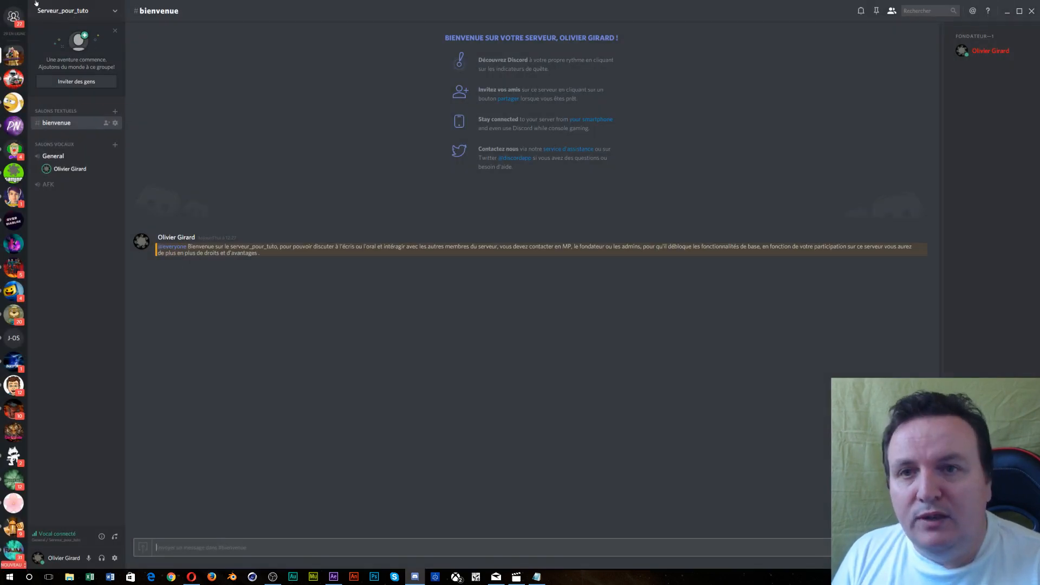
pyautogui.click(75, 17)
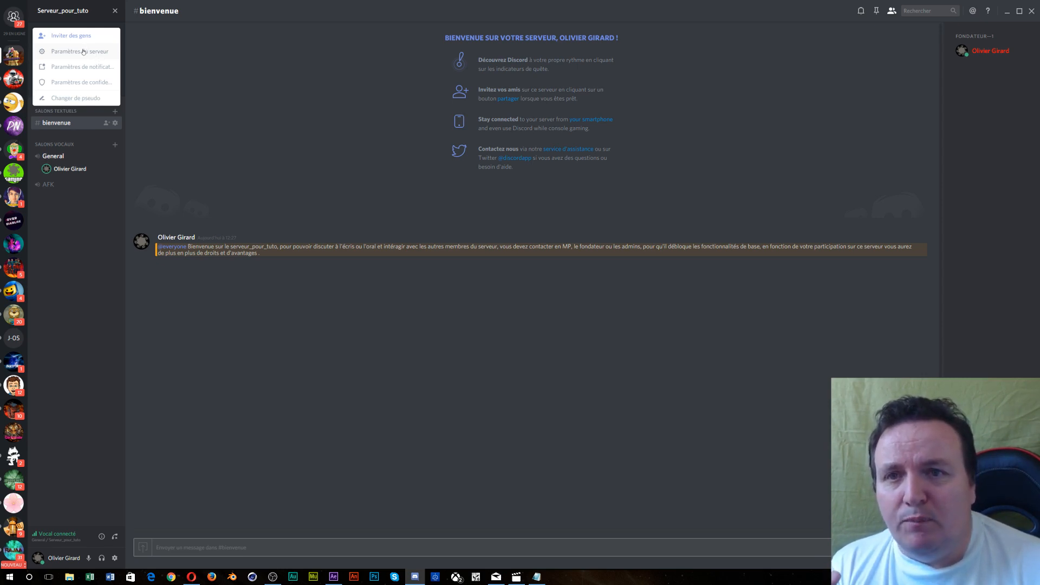
# - Add a new server role named Nouveau
pyautogui.click(83, 52)
pyautogui.click(325, 81)
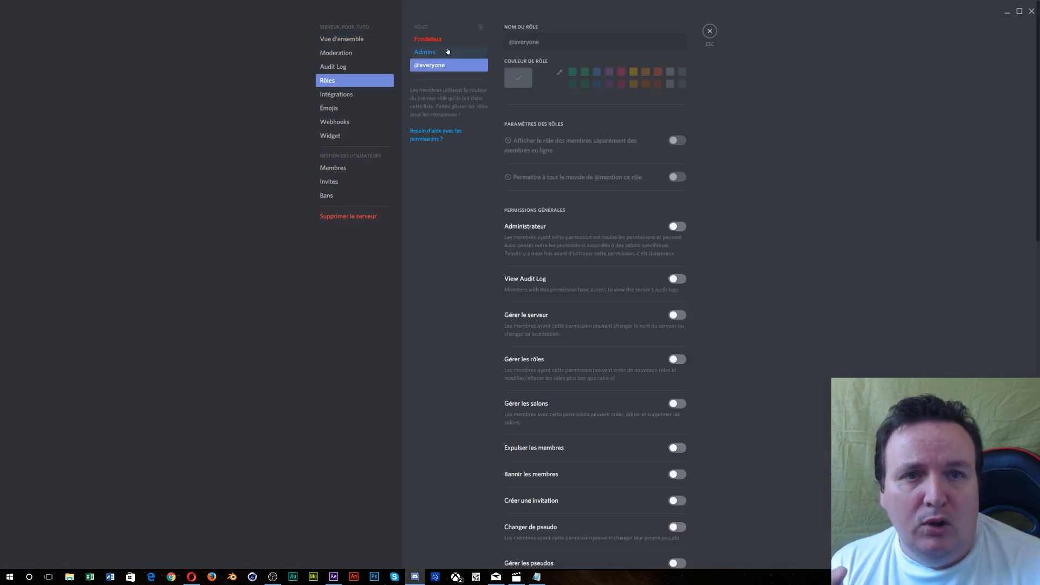
pyautogui.click(481, 26)
pyautogui.moveTo(540, 44); pyautogui.dragTo(484, 57)
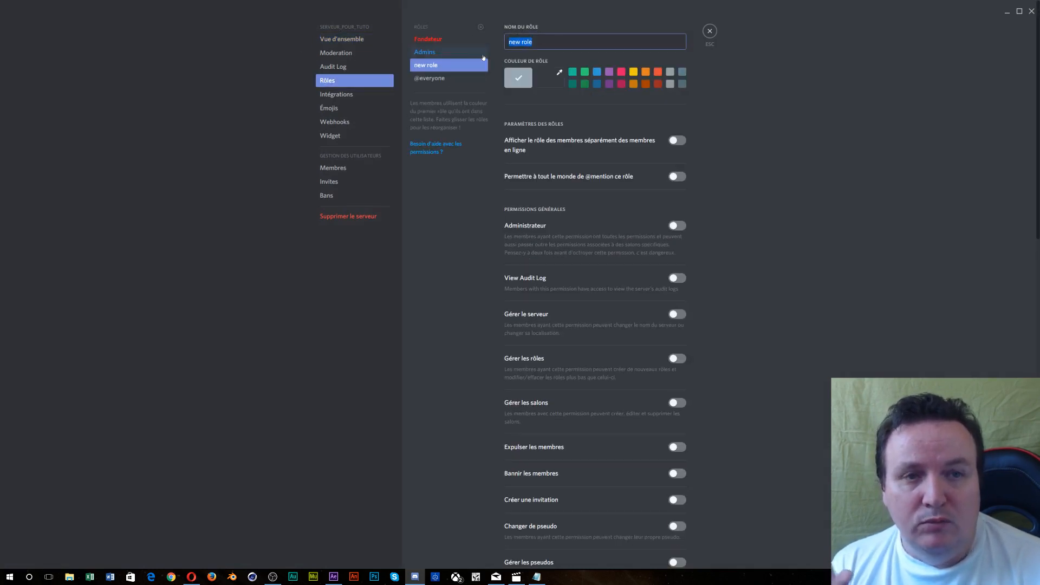
pyautogui.write('NO')
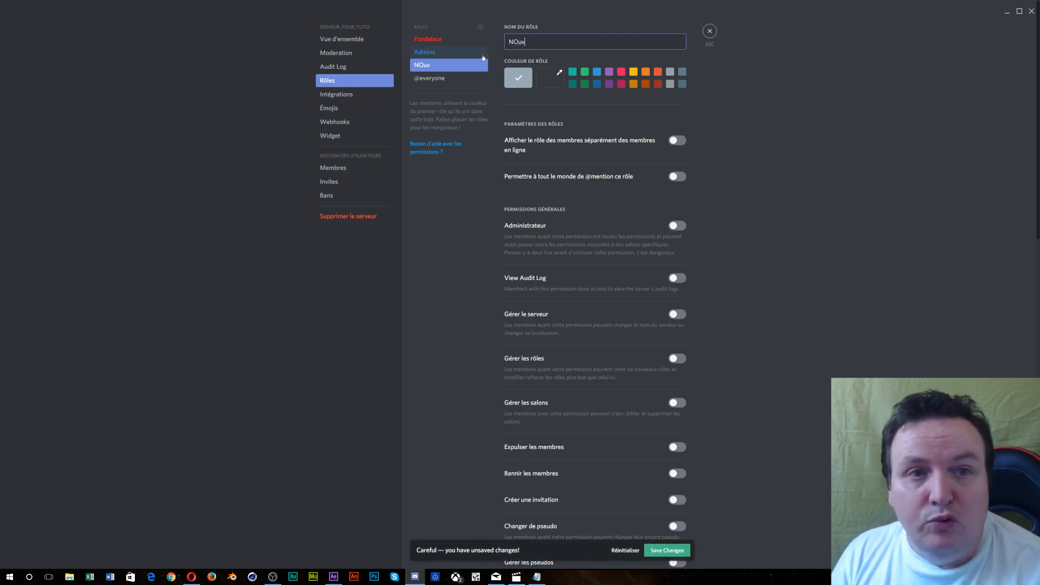
pyautogui.press('BackSpace')
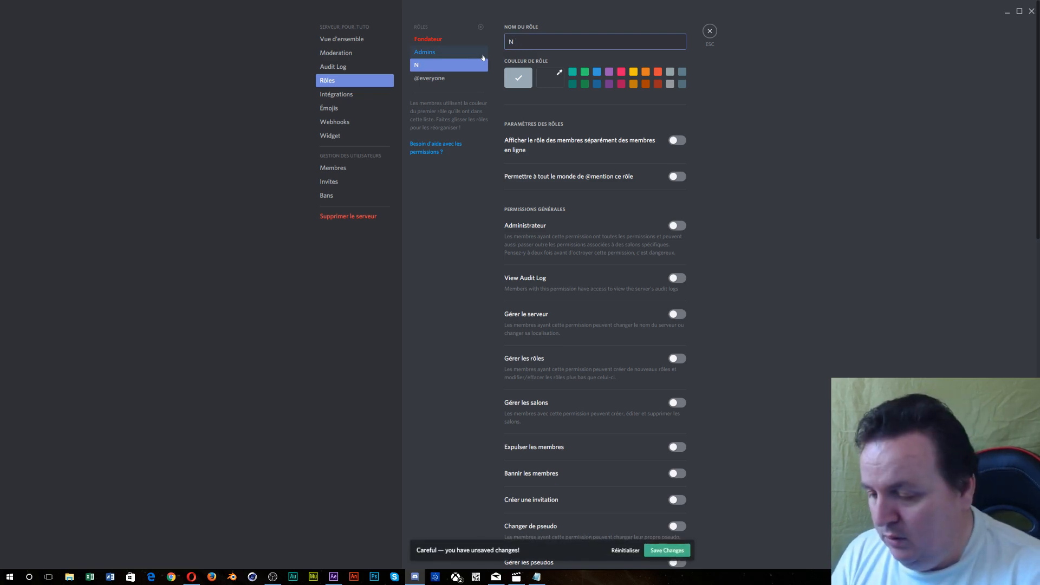
pyautogui.write('ouveau')
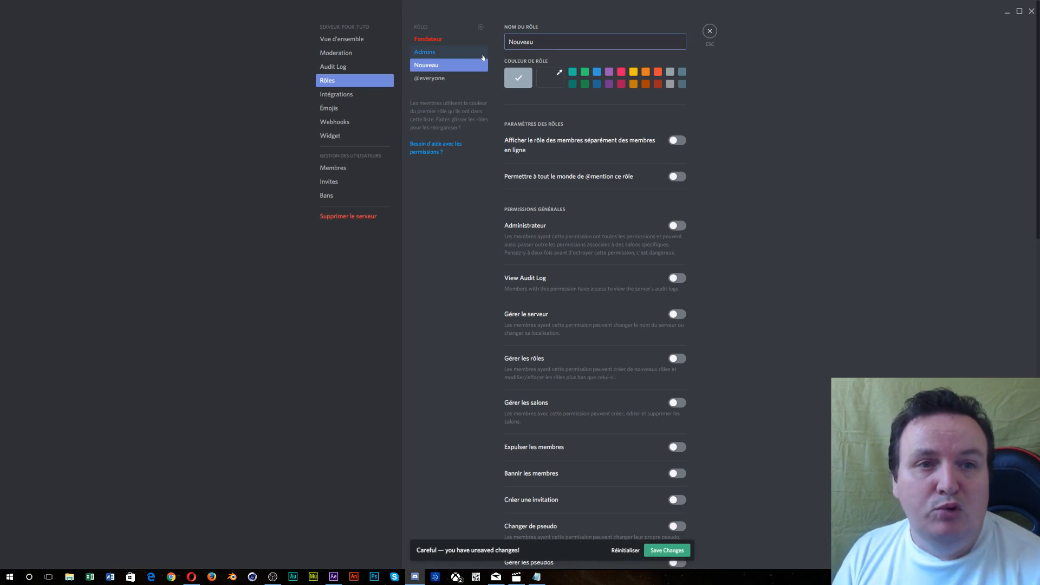
pyautogui.click(422, 218)
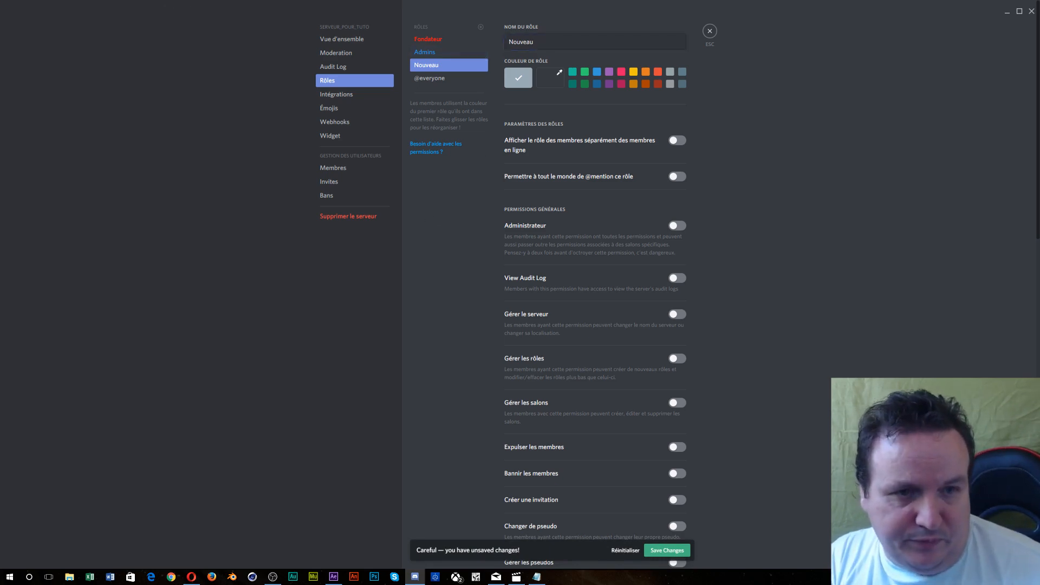
# - Allow Nouveau to send messages, connect and speak in voice, and use voice detection
pyautogui.scroll(-3, 553, 177)
pyautogui.scroll(-10, 634, 91)
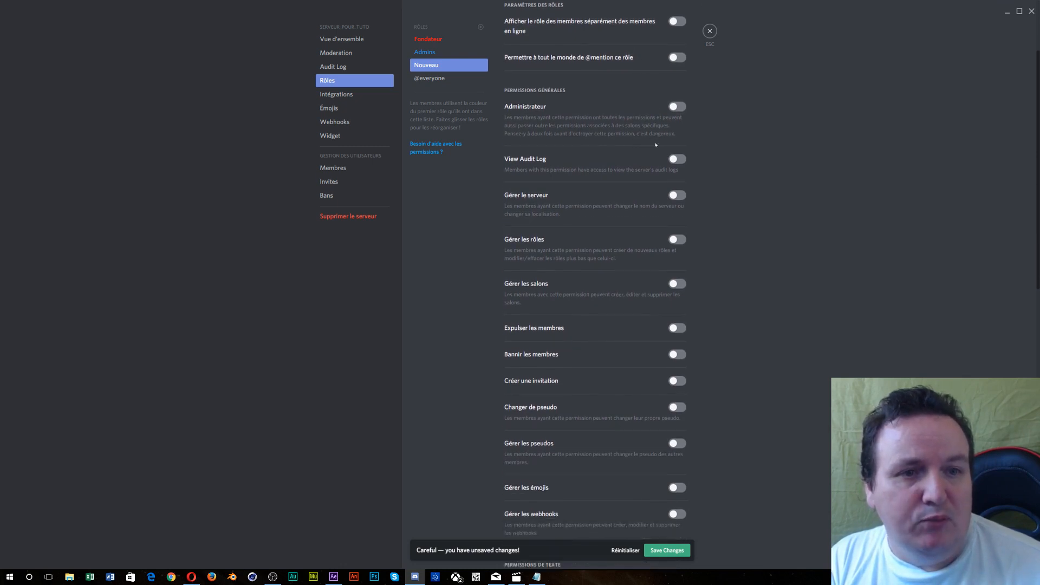
pyautogui.scroll(-4, 650, 174)
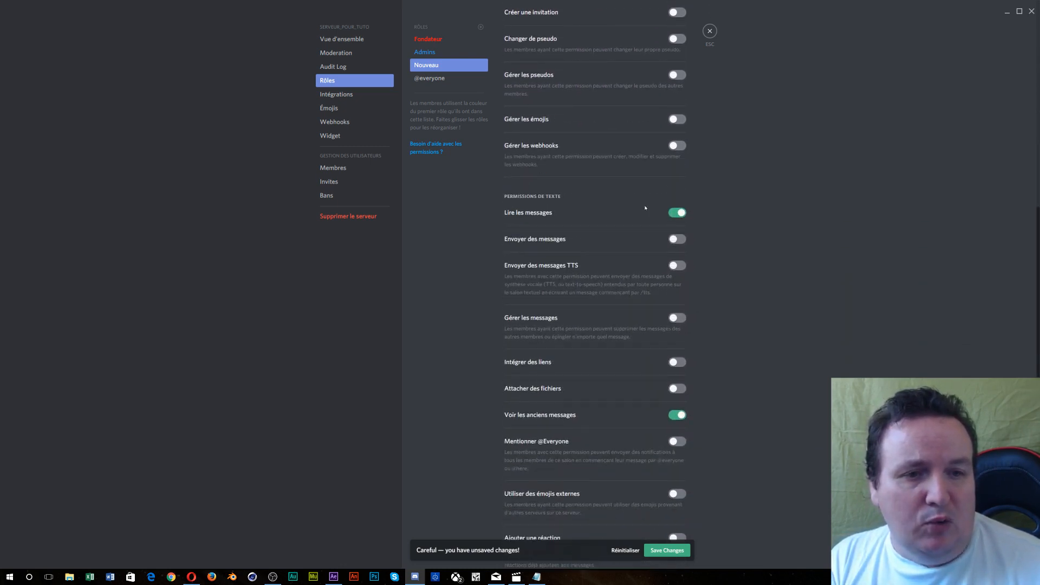
pyautogui.click(677, 239)
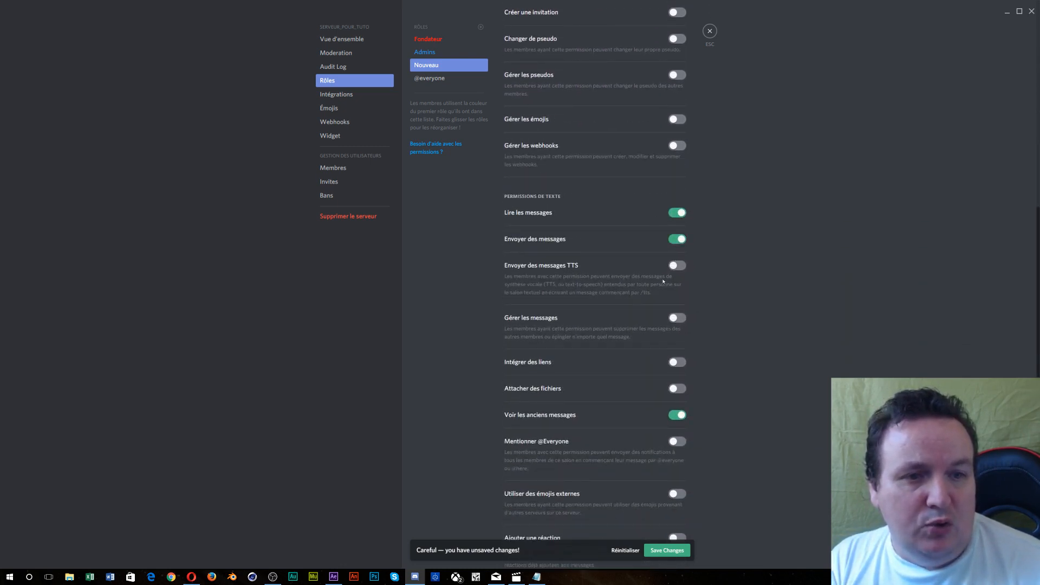
pyautogui.scroll(-1, 664, 281)
pyautogui.scroll(-2, 580, 238)
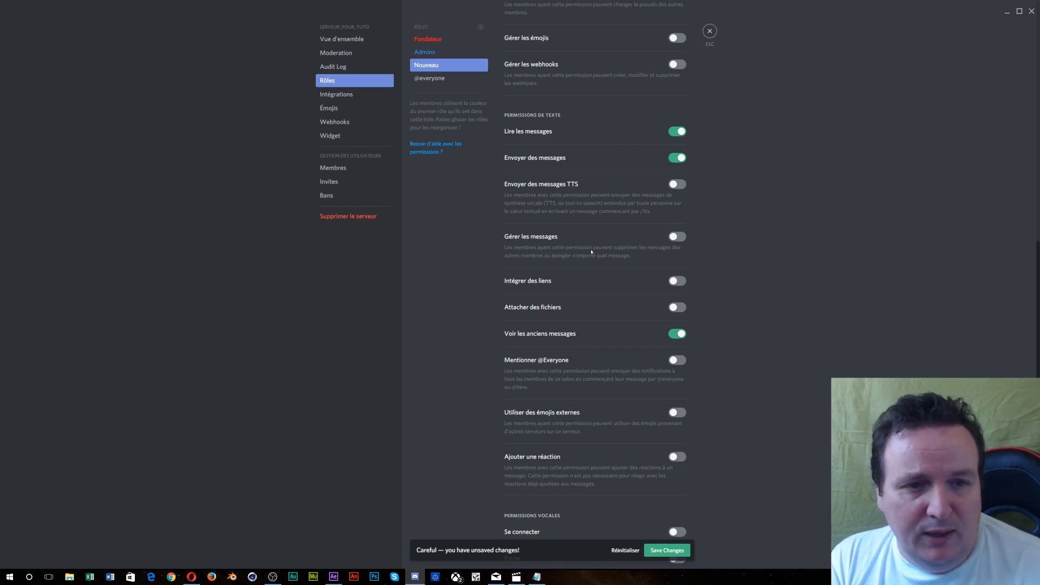
pyautogui.scroll(-3, 591, 251)
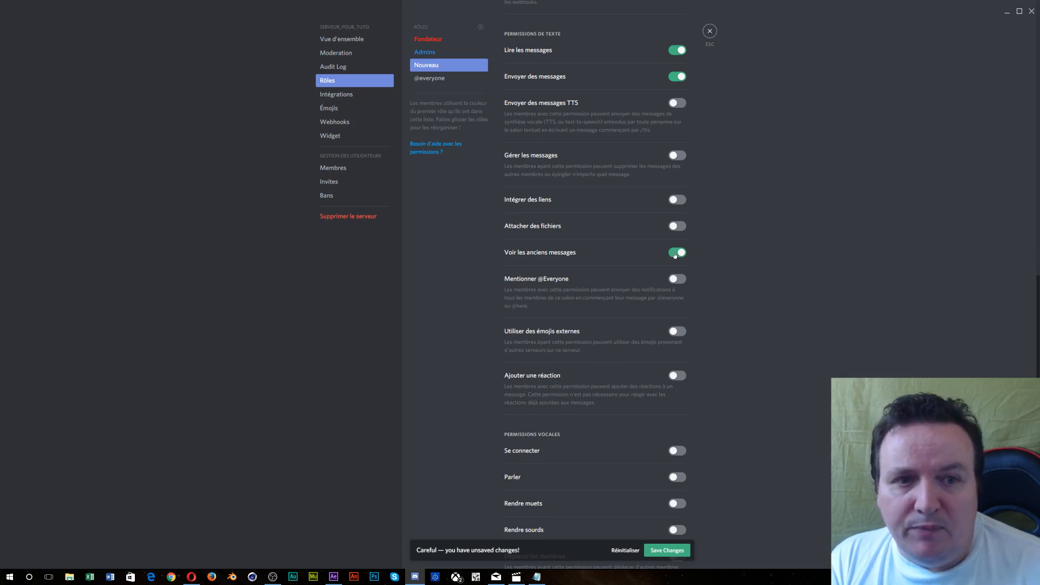
pyautogui.scroll(-3, 676, 255)
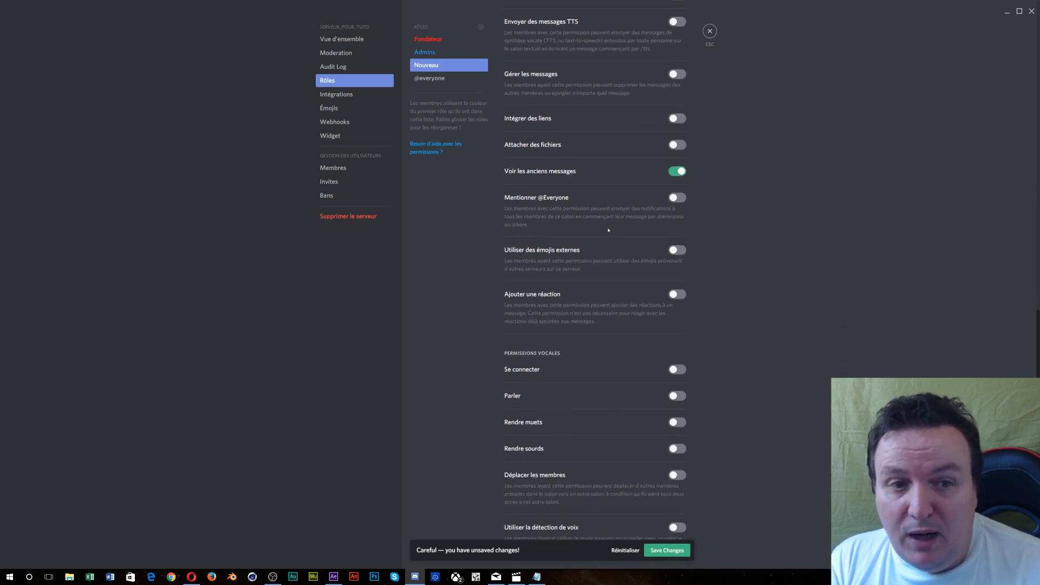
pyautogui.scroll(-2, 608, 230)
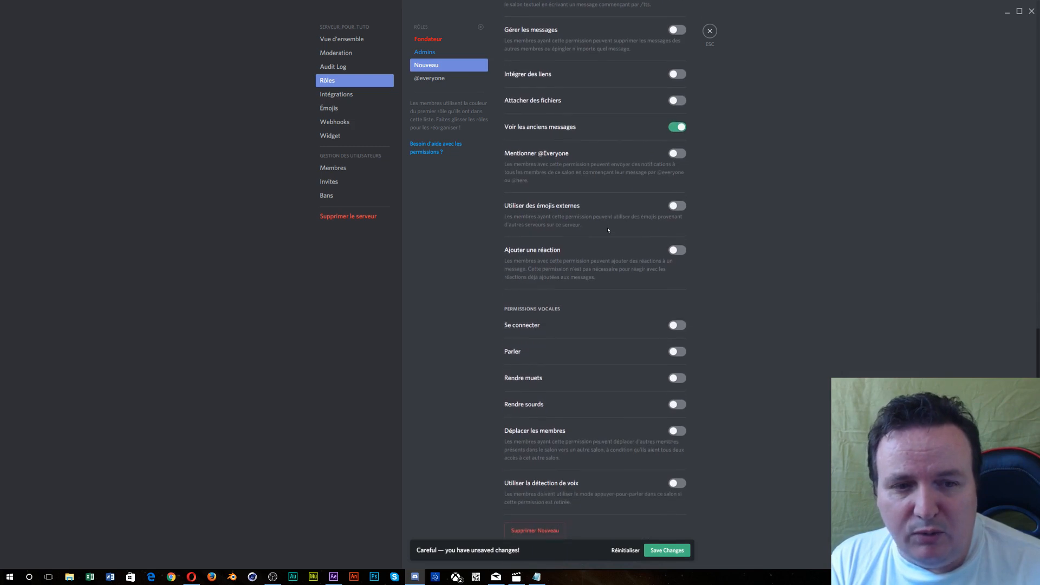
pyautogui.click(679, 324)
pyautogui.click(679, 351)
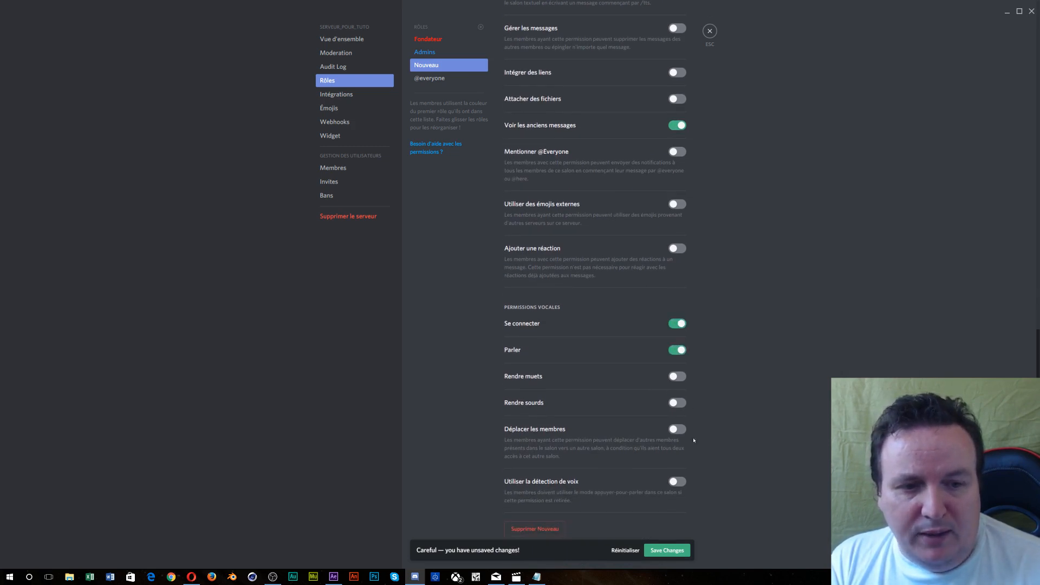
pyautogui.click(684, 482)
# - Let Nouveau change its own nickname, save the role, and close Server Settings
pyautogui.scroll(5, 640, 484)
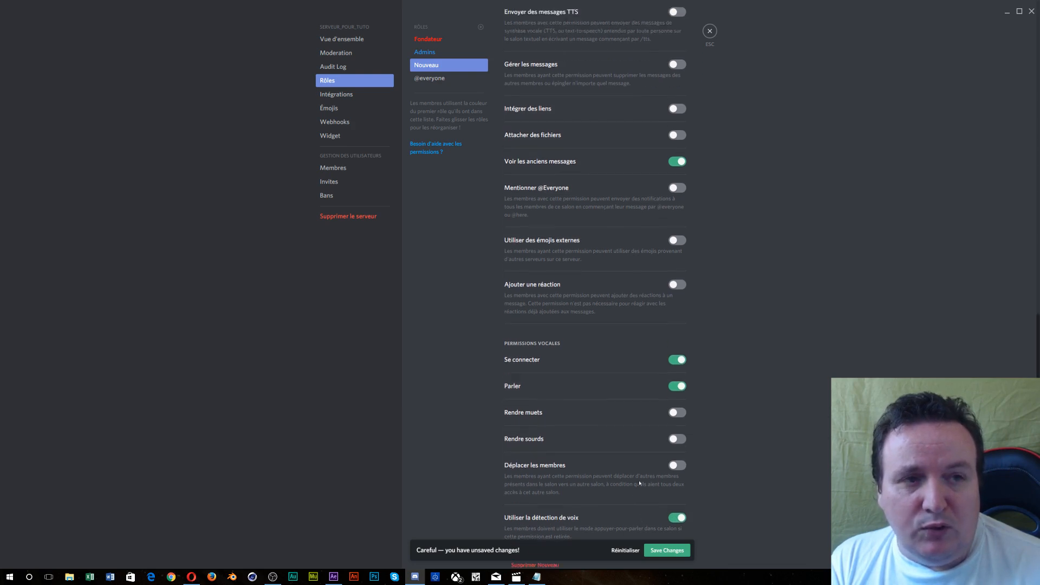
pyautogui.scroll(4, 640, 484)
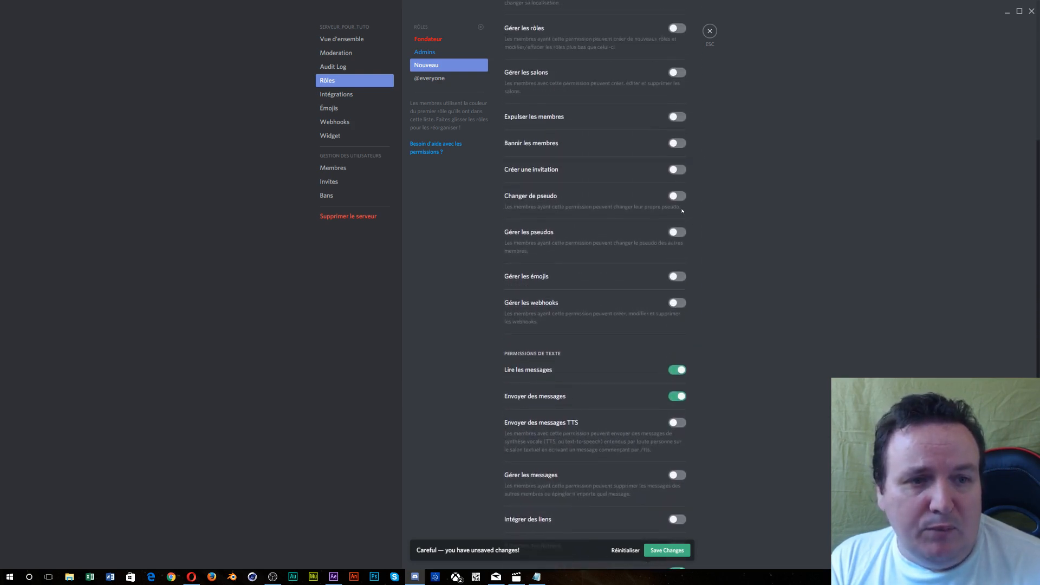
pyautogui.click(679, 197)
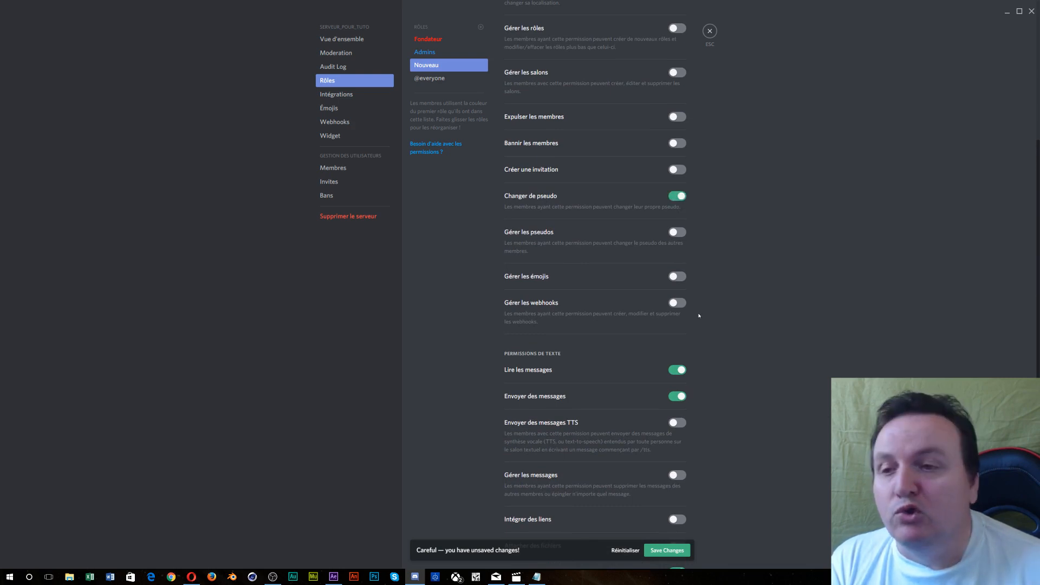
pyautogui.scroll(4, 708, 262)
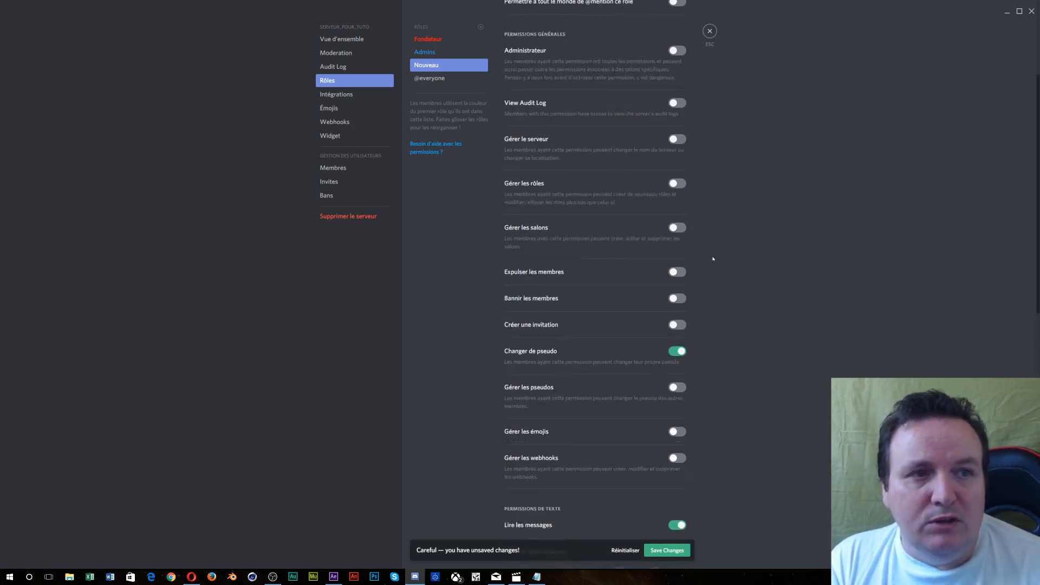
pyautogui.scroll(2, 713, 259)
pyautogui.scroll(-10, 713, 259)
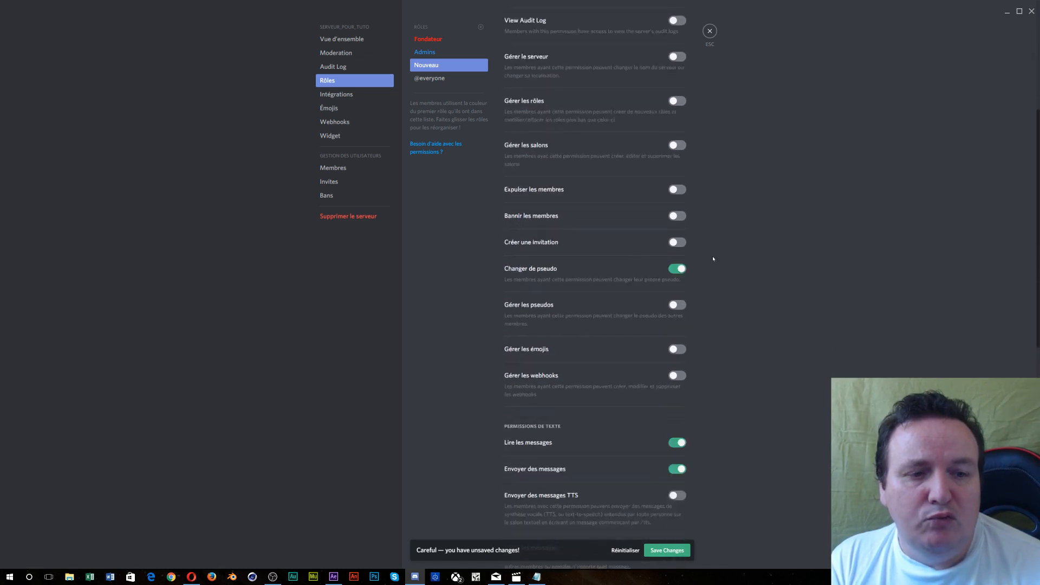
pyautogui.scroll(-5, 713, 259)
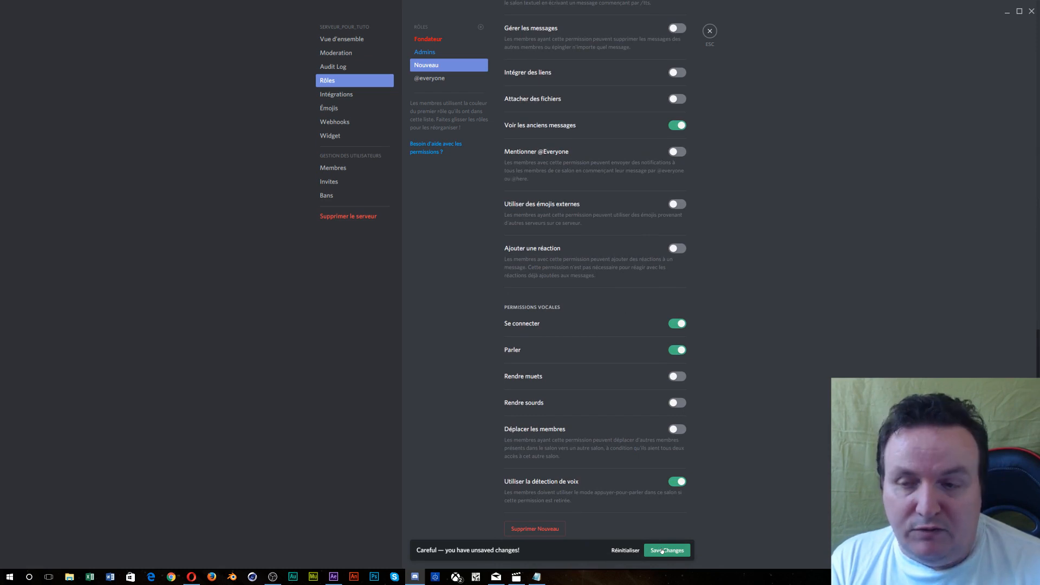
pyautogui.click(662, 552)
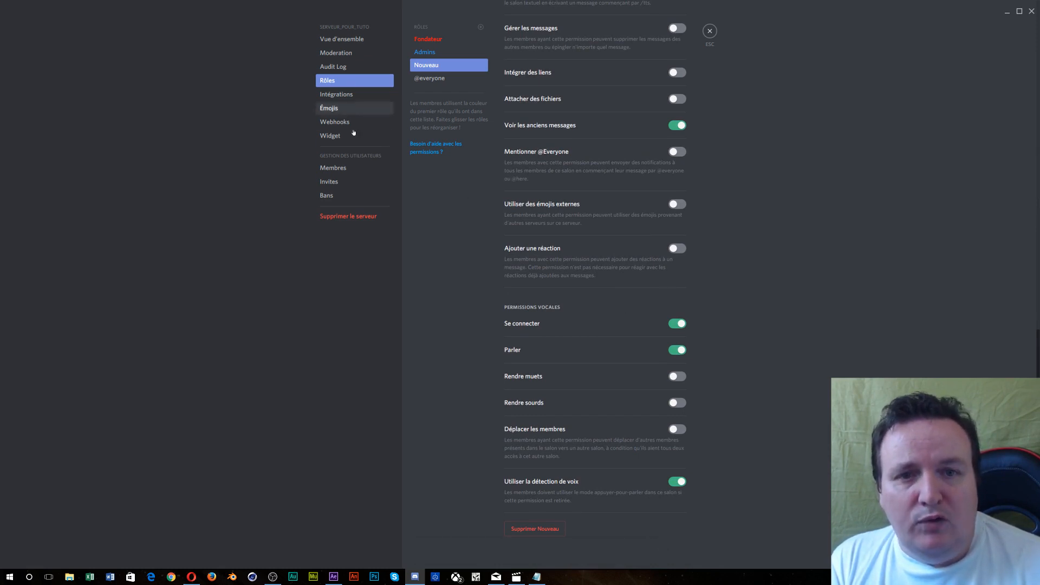
pyautogui.click(711, 31)
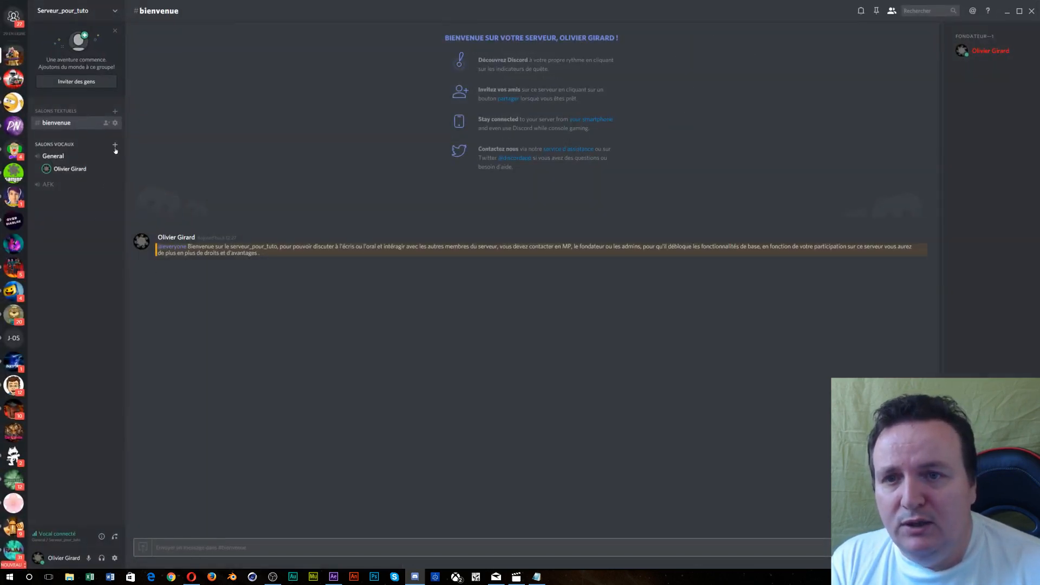
# - Abandon a new text channel named 'Général', then open the Serveur_pour_tuto options menu
pyautogui.click(115, 111)
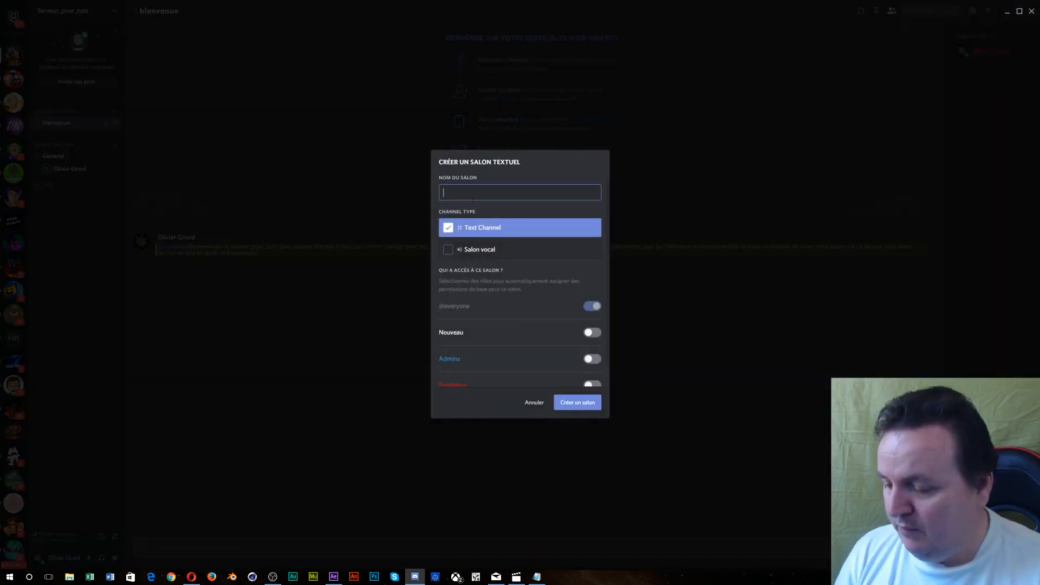
pyautogui.write('Général')
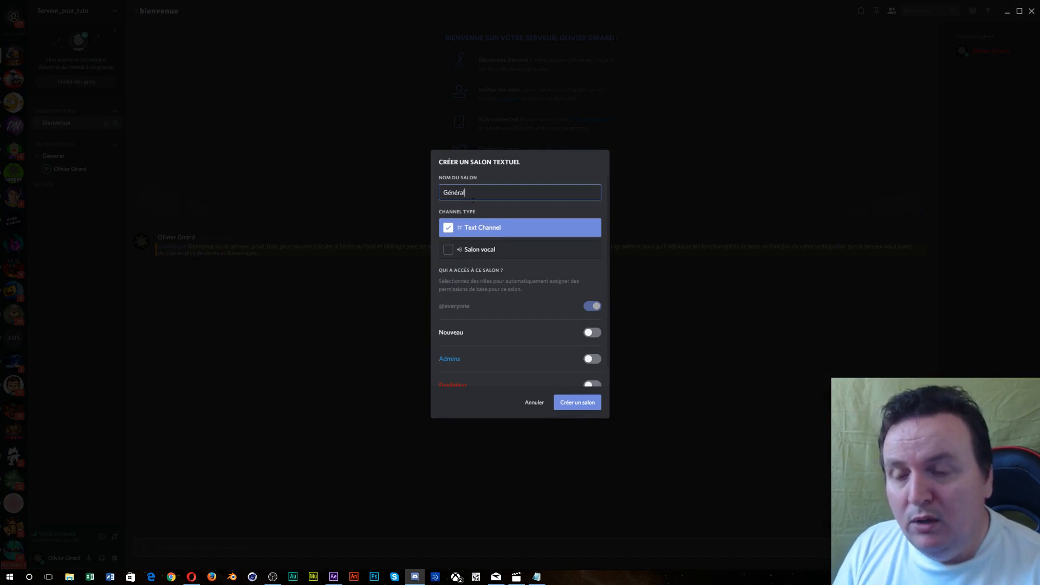
pyautogui.press('BackSpace')
pyautogui.press('BackSpace')
pyautogui.press('BackSpace')
pyautogui.press('BackSpace')
pyautogui.press('BackSpace')
pyautogui.press('BackSpace')
pyautogui.press('BackSpace')
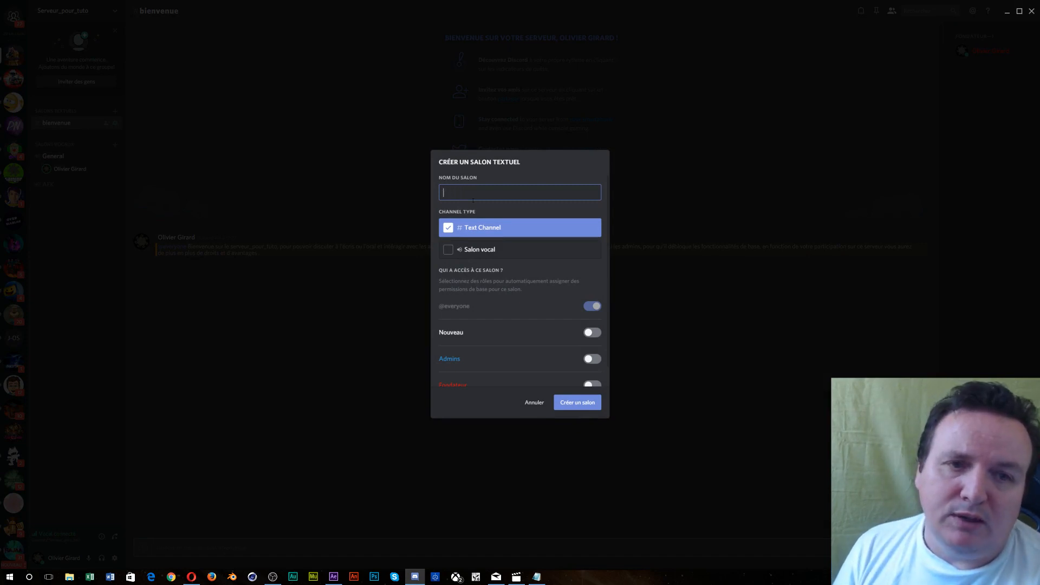
pyautogui.click(542, 401)
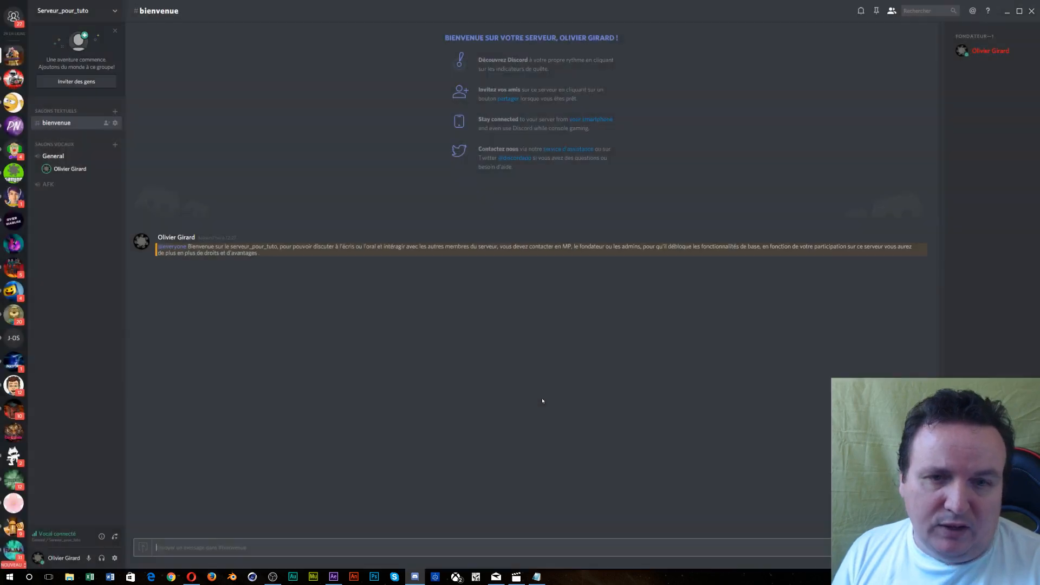
pyautogui.click(65, 13)
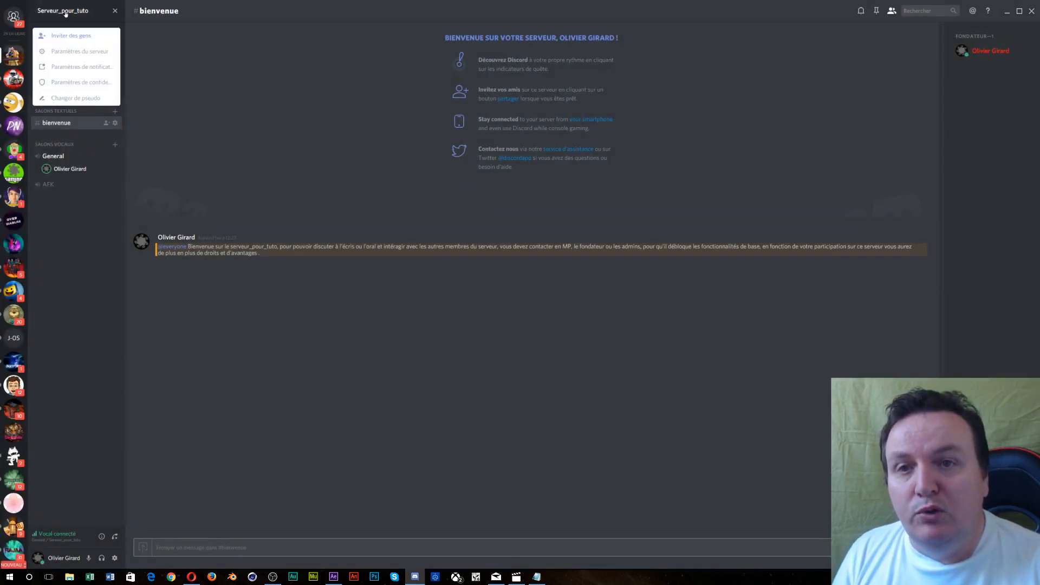
# - Create a yellow role named Abonné positioned above Nouveau
pyautogui.click(74, 51)
pyautogui.click(327, 81)
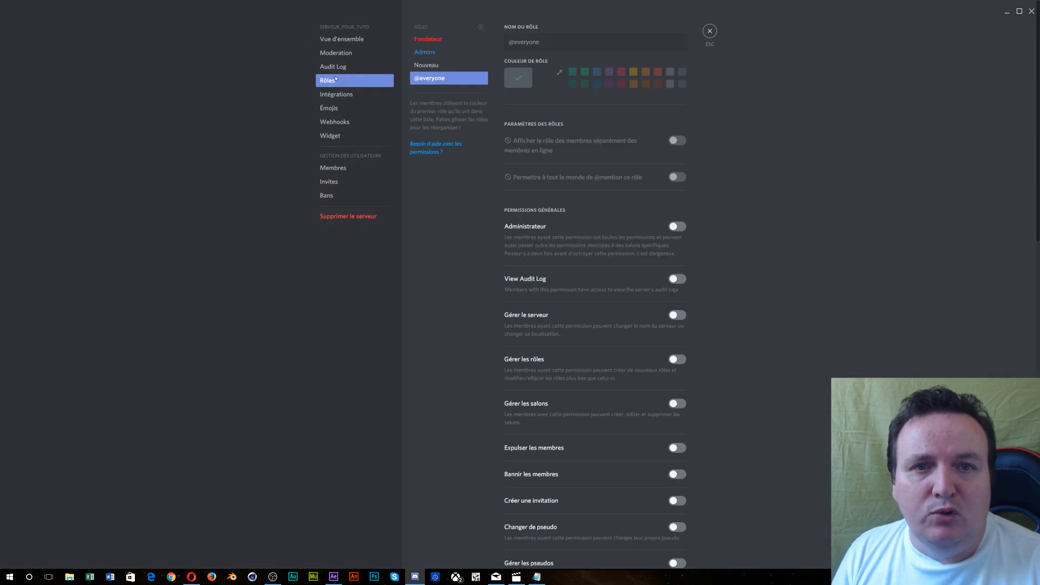
pyautogui.click(481, 27)
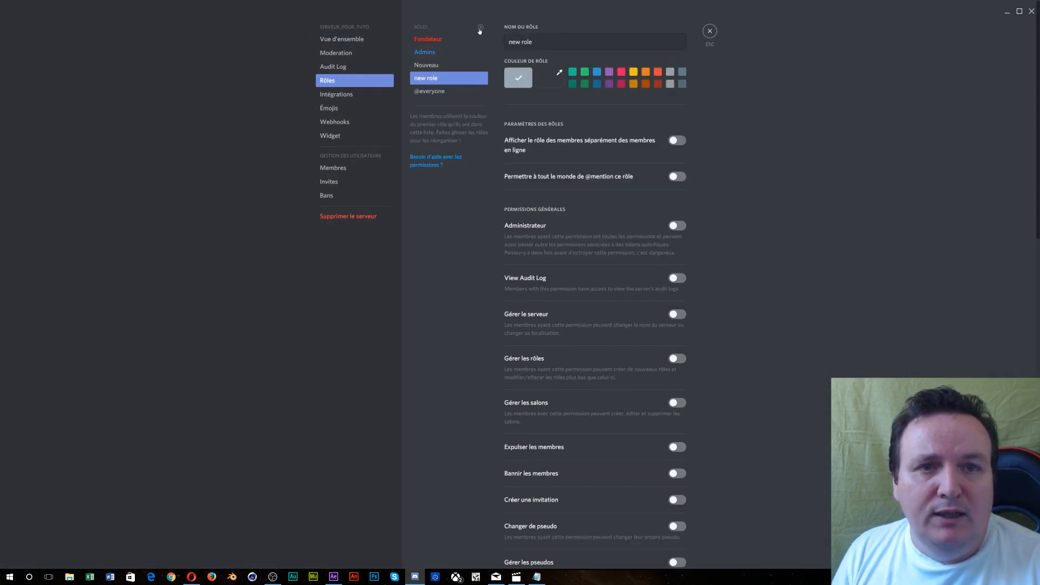
pyautogui.moveTo(471, 81); pyautogui.dragTo(469, 66)
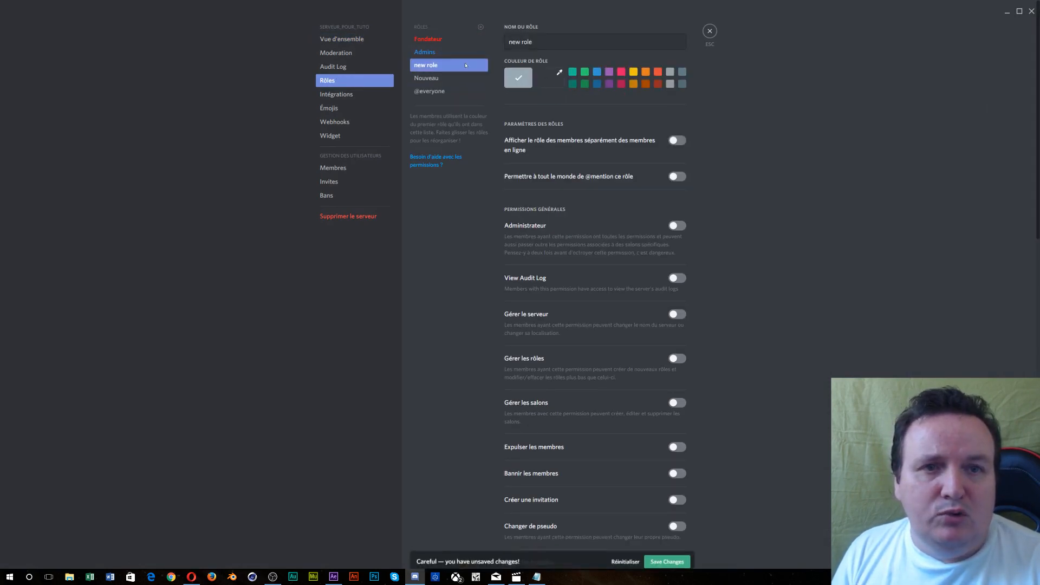
pyautogui.click(542, 41)
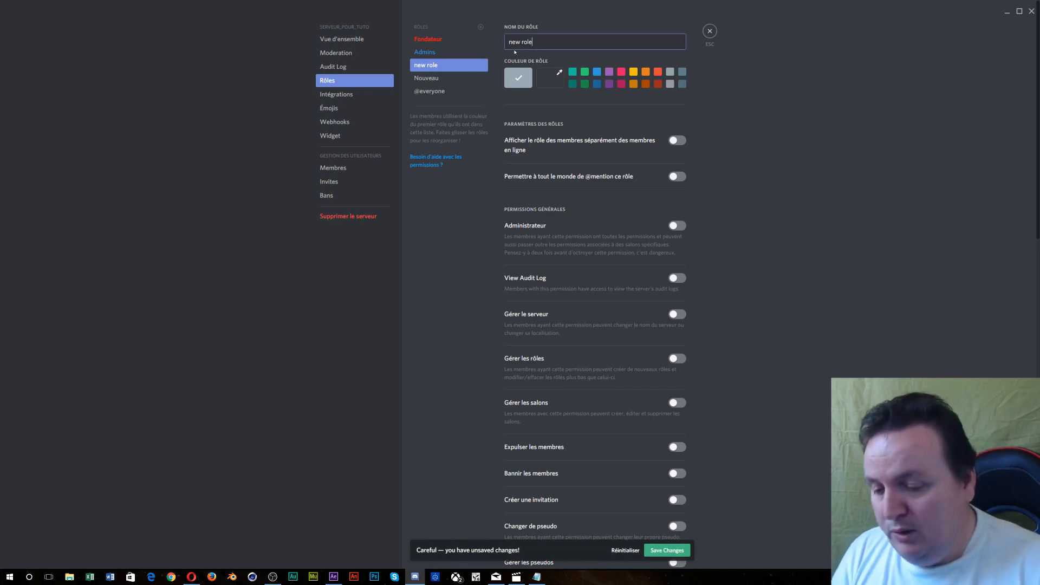
pyautogui.press('BackSpace')
pyautogui.press('BackSpace')
pyautogui.press('BackSpace')
pyautogui.press('BackSpace')
pyautogui.press('BackSpace')
pyautogui.press('BackSpace')
pyautogui.press('BackSpace')
pyautogui.press('BackSpace')
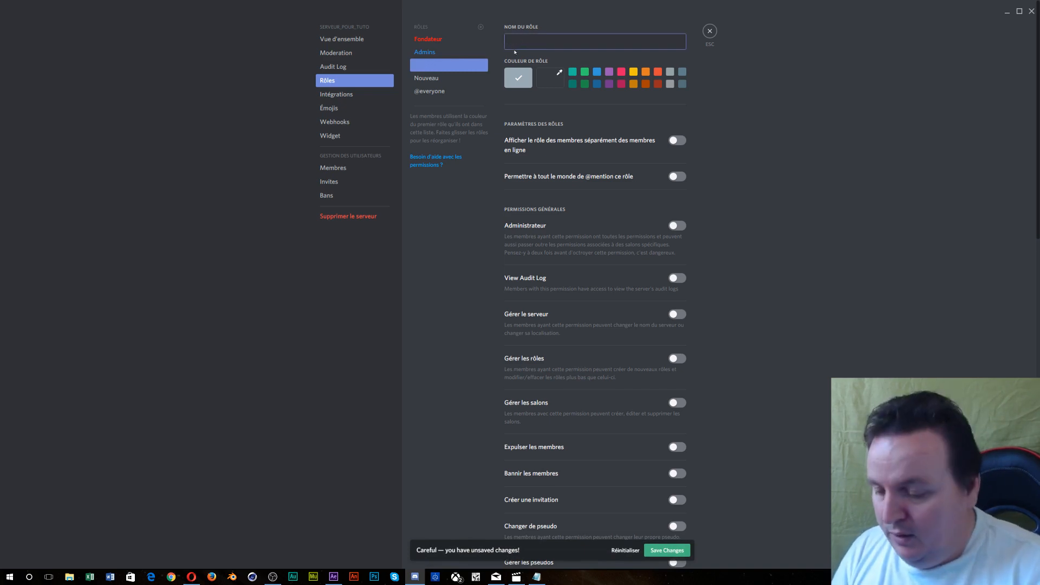
pyautogui.write('Abonné')
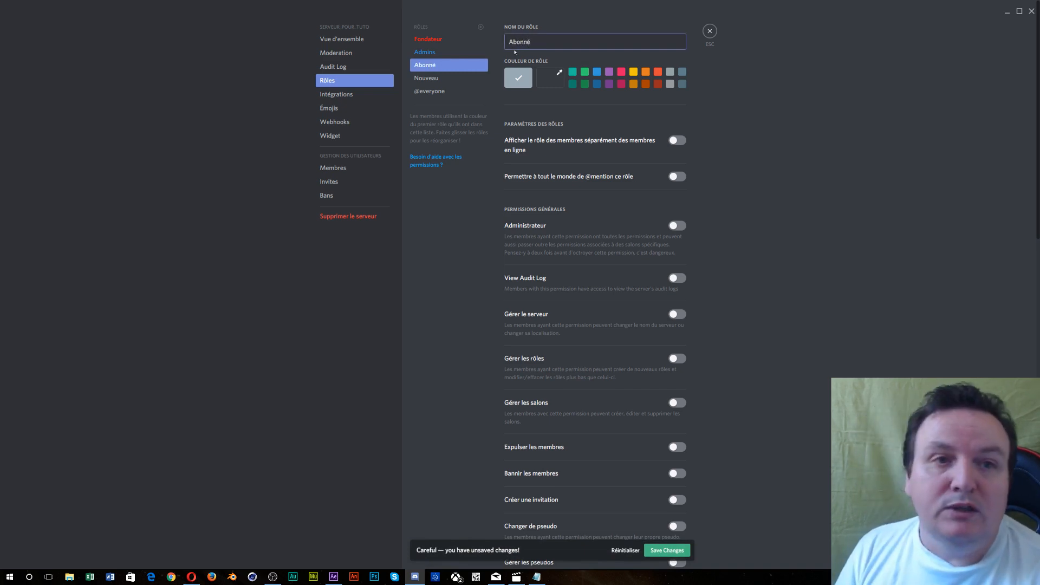
pyautogui.write('s')
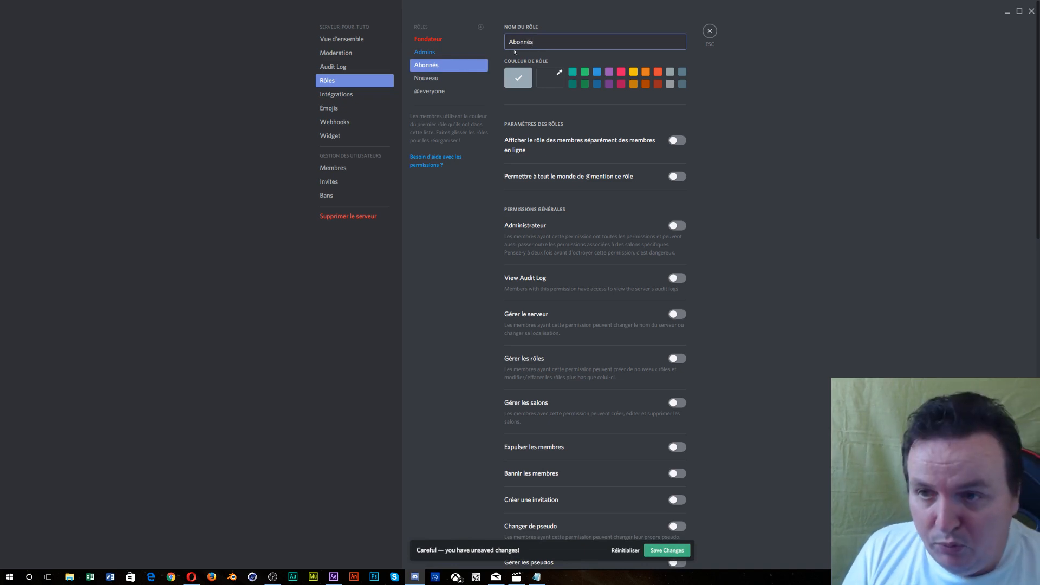
pyautogui.press('BackSpace')
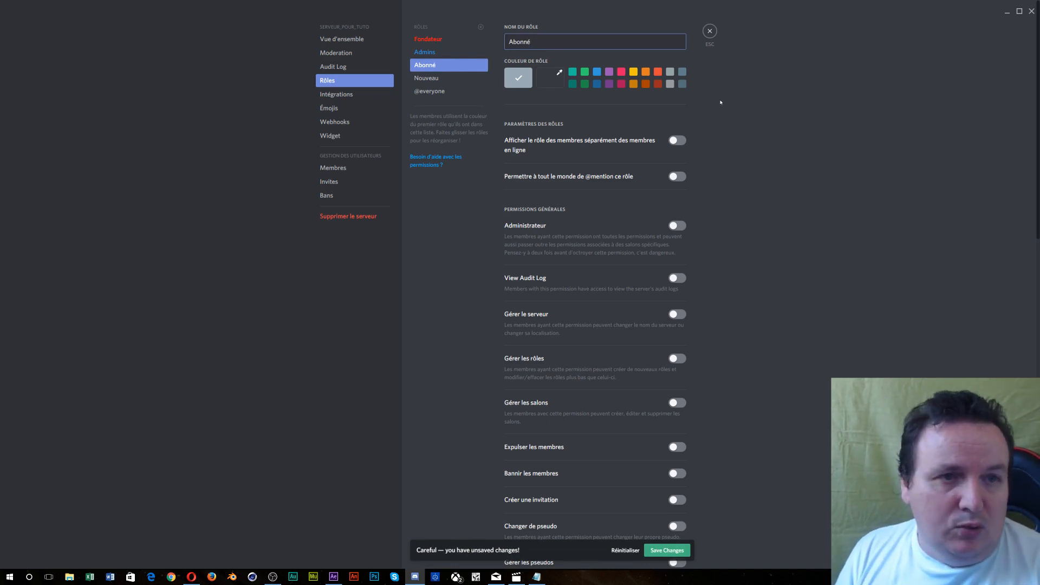
pyautogui.click(634, 71)
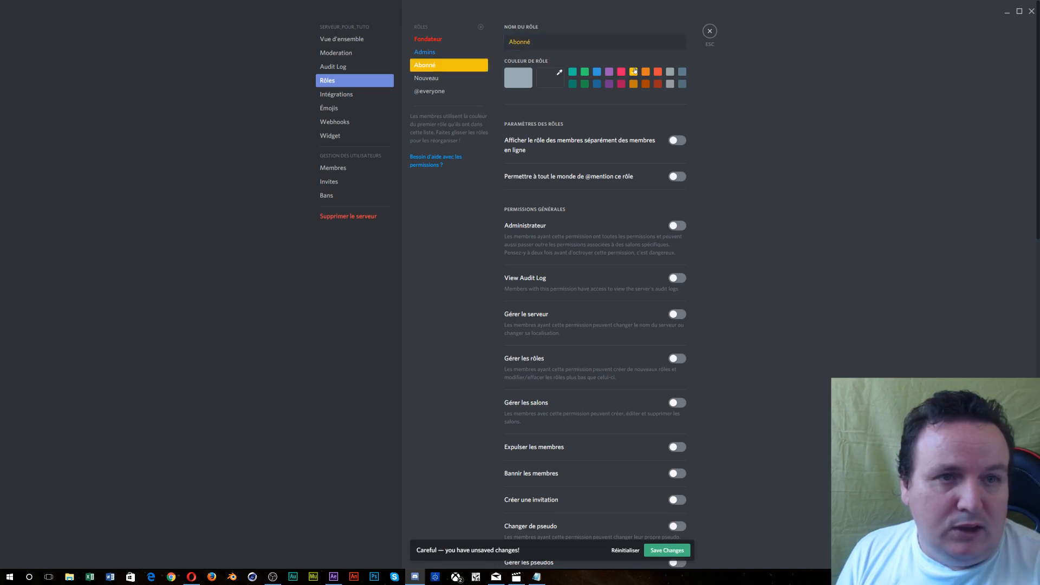
# - Let Abonné create invitations, send messages, embed links and attach files
pyautogui.scroll(-3, 528, 252)
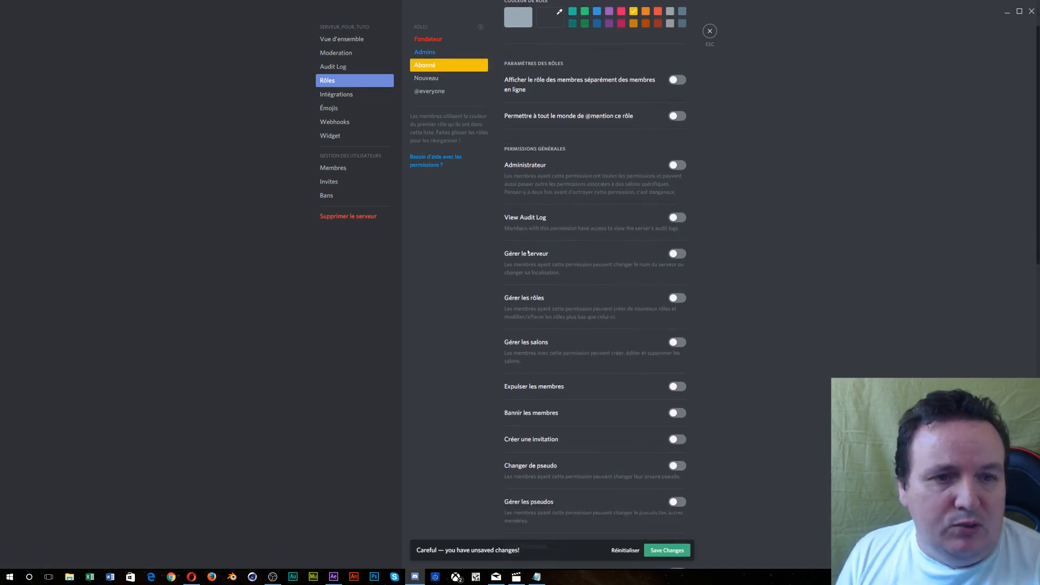
pyautogui.scroll(-3, 528, 252)
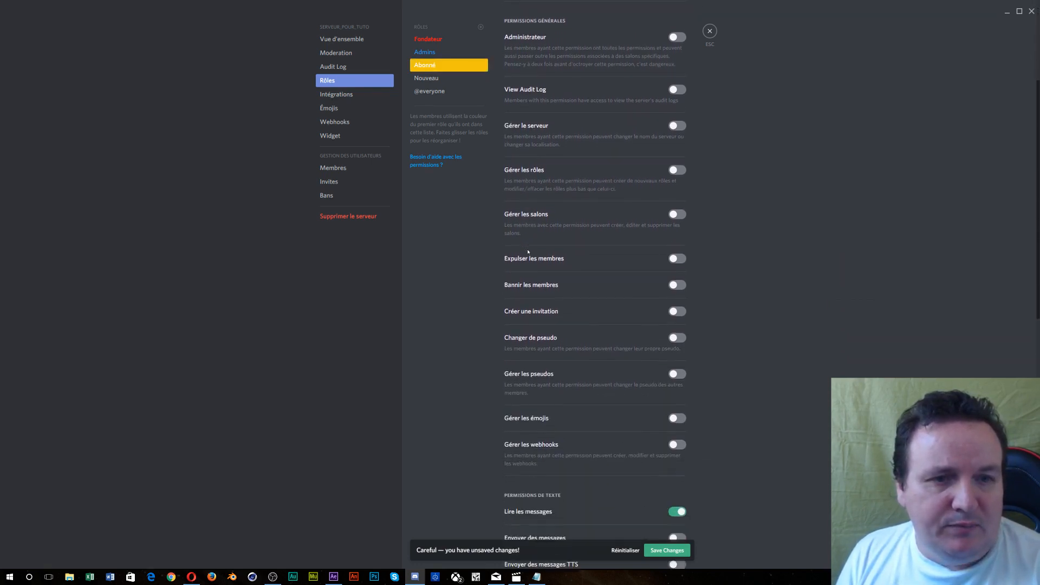
pyautogui.scroll(-2, 528, 251)
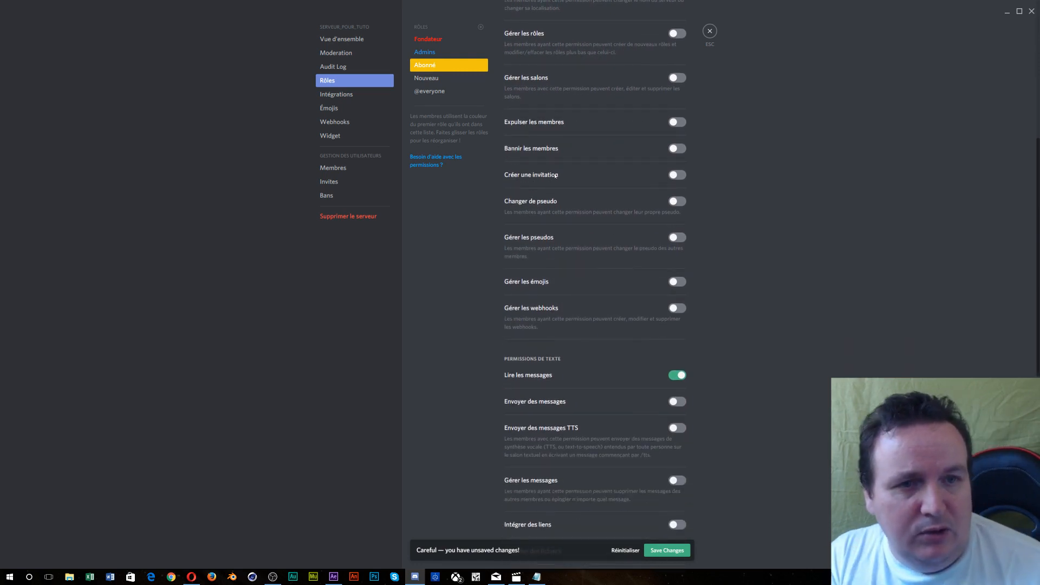
pyautogui.click(677, 176)
pyautogui.scroll(-1, 655, 227)
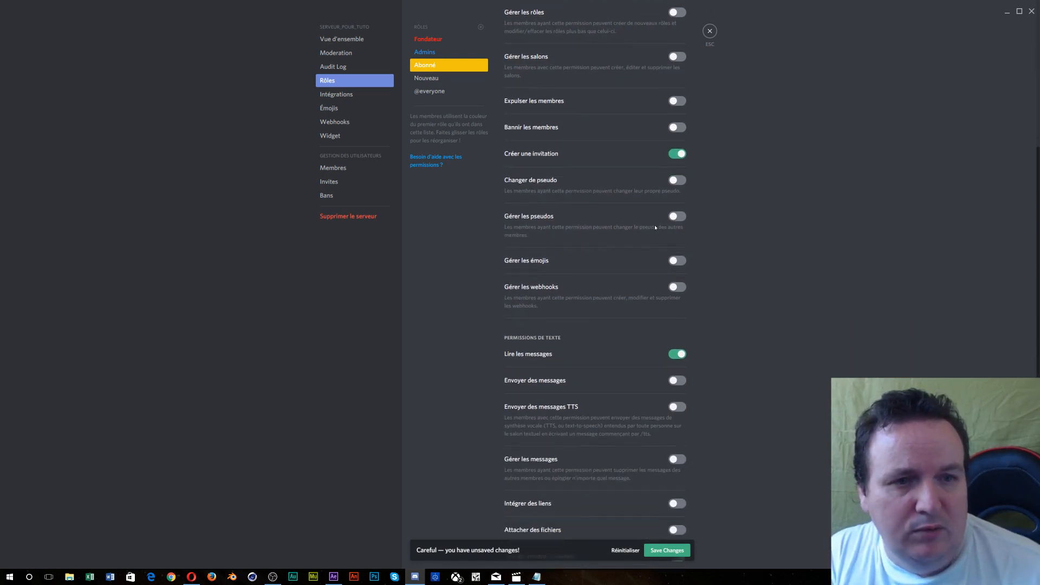
pyautogui.scroll(-2, 655, 228)
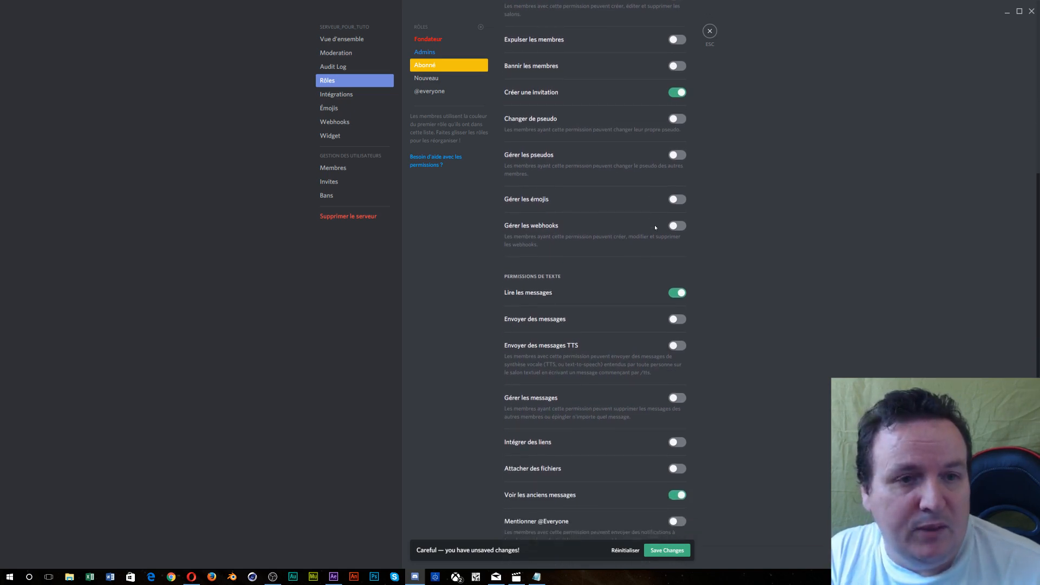
pyautogui.scroll(-4, 656, 228)
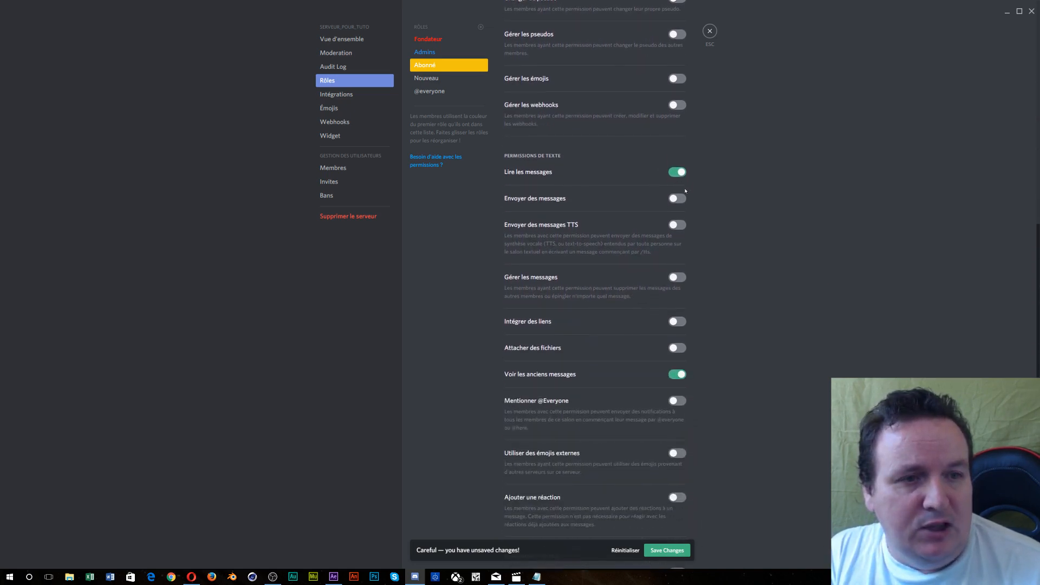
pyautogui.click(678, 198)
pyautogui.scroll(-3, 661, 217)
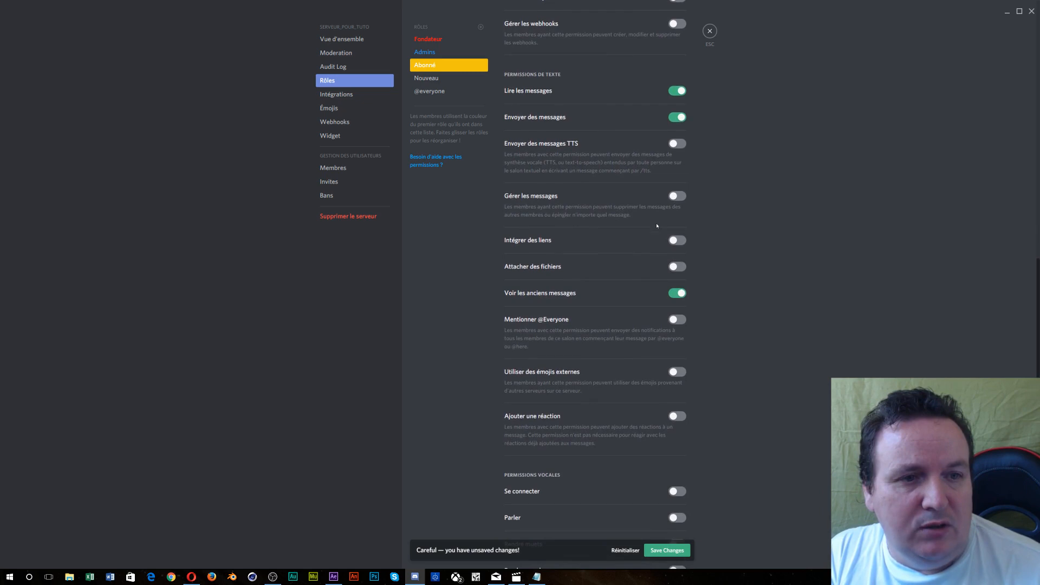
pyautogui.click(676, 240)
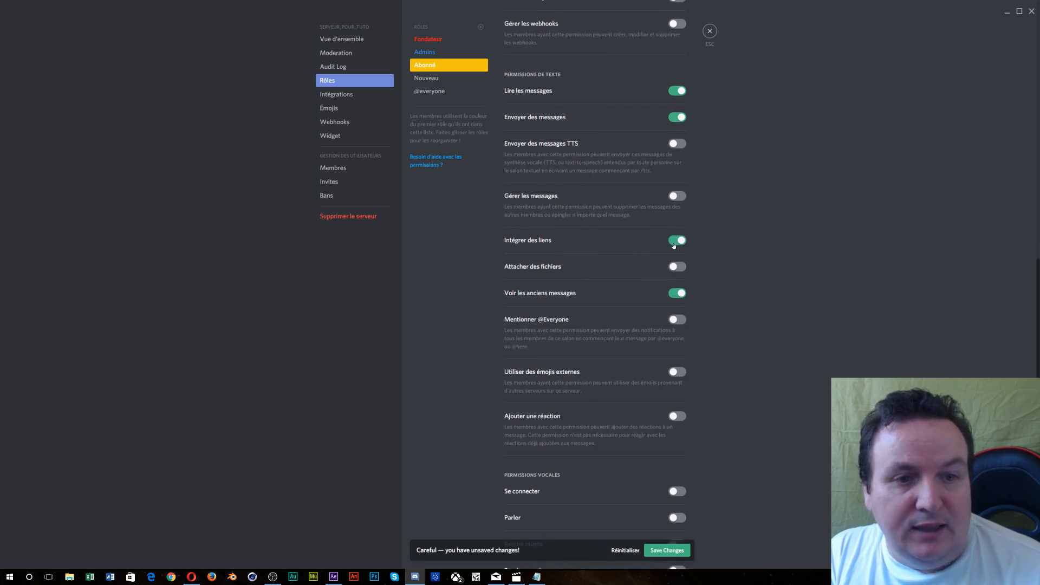
pyautogui.click(673, 269)
pyautogui.scroll(-3, 673, 271)
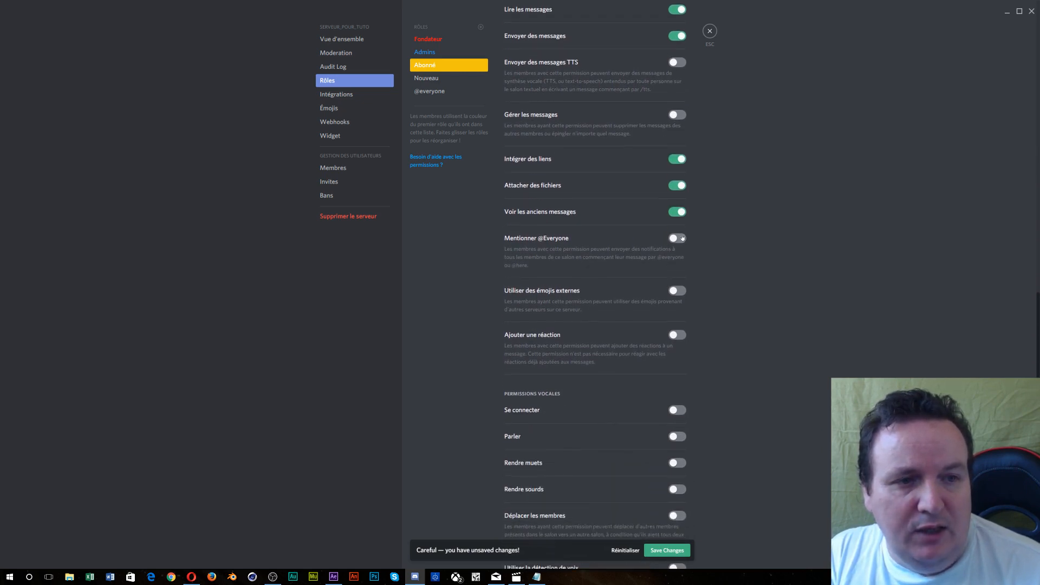
pyautogui.click(677, 238)
pyautogui.scroll(-3, 664, 296)
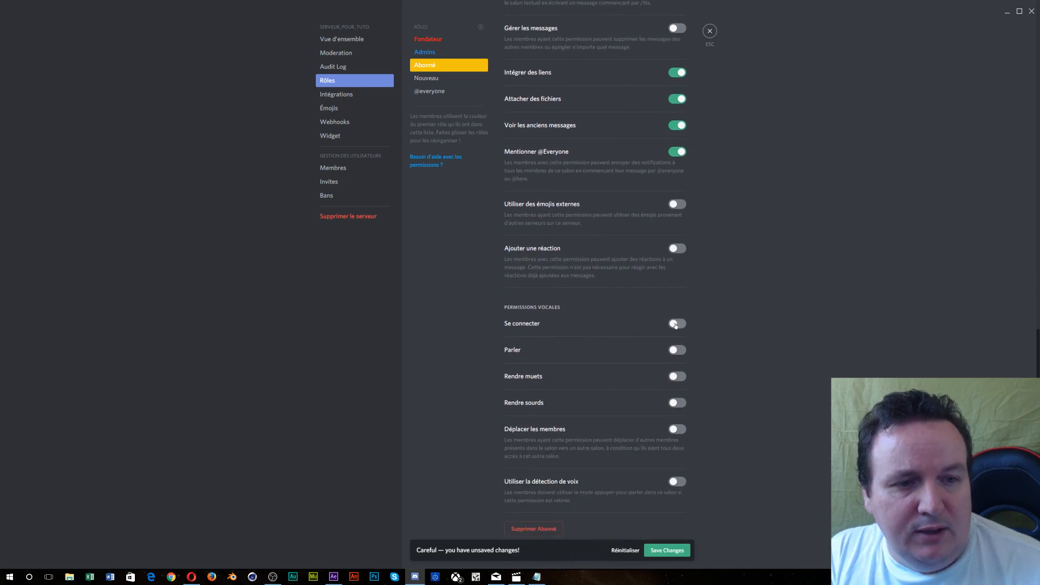
pyautogui.click(677, 324)
pyautogui.click(678, 351)
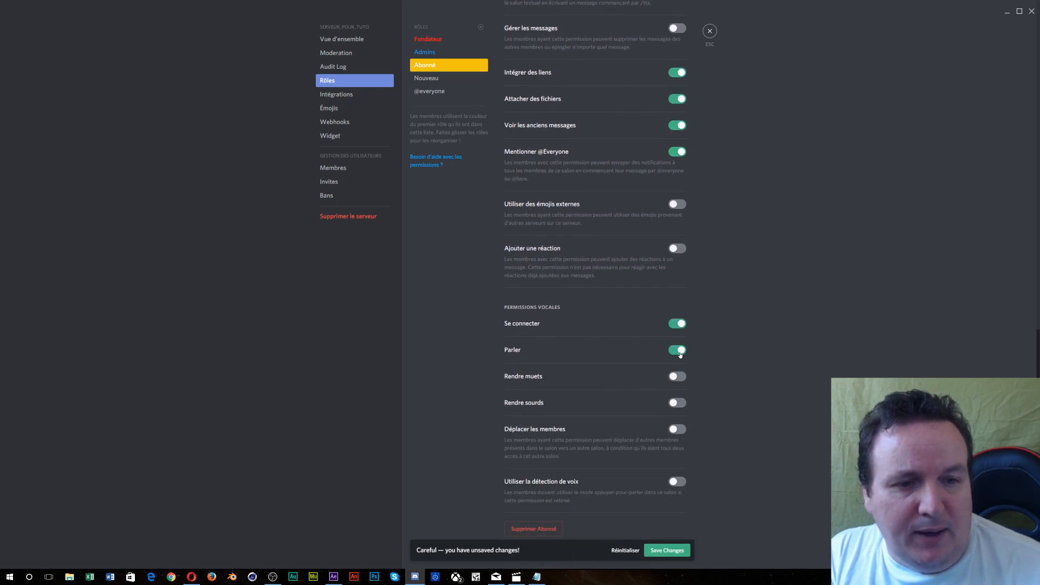
pyautogui.click(679, 480)
pyautogui.scroll(1, 650, 477)
pyautogui.scroll(15, 646, 473)
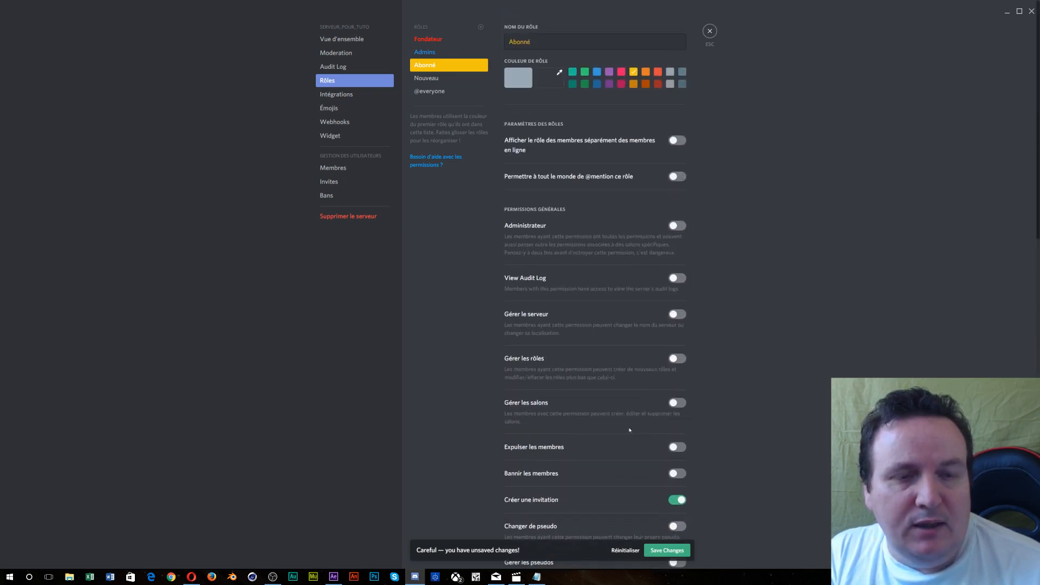
pyautogui.scroll(-2, 629, 430)
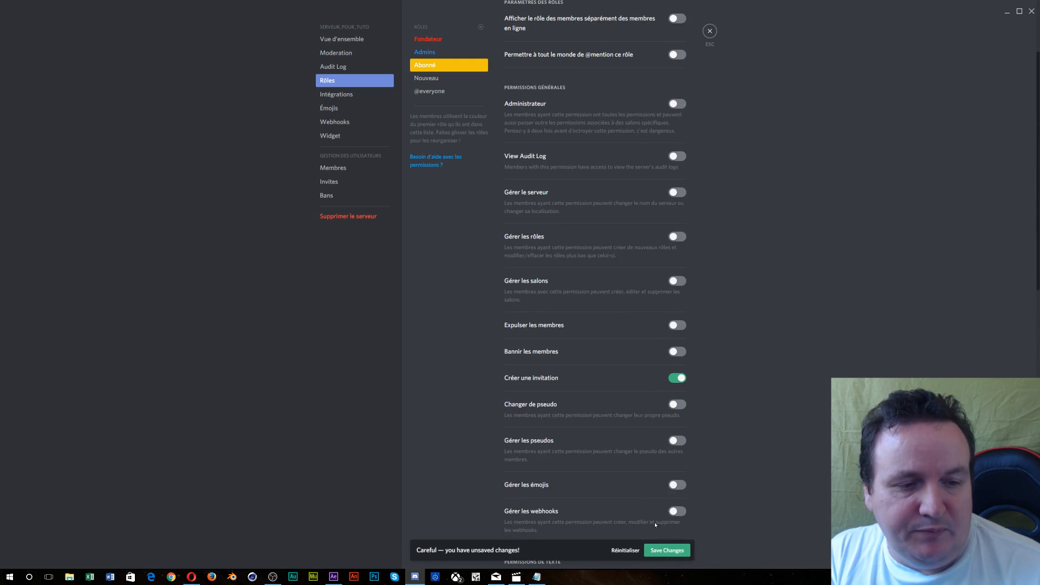
pyautogui.click(667, 551)
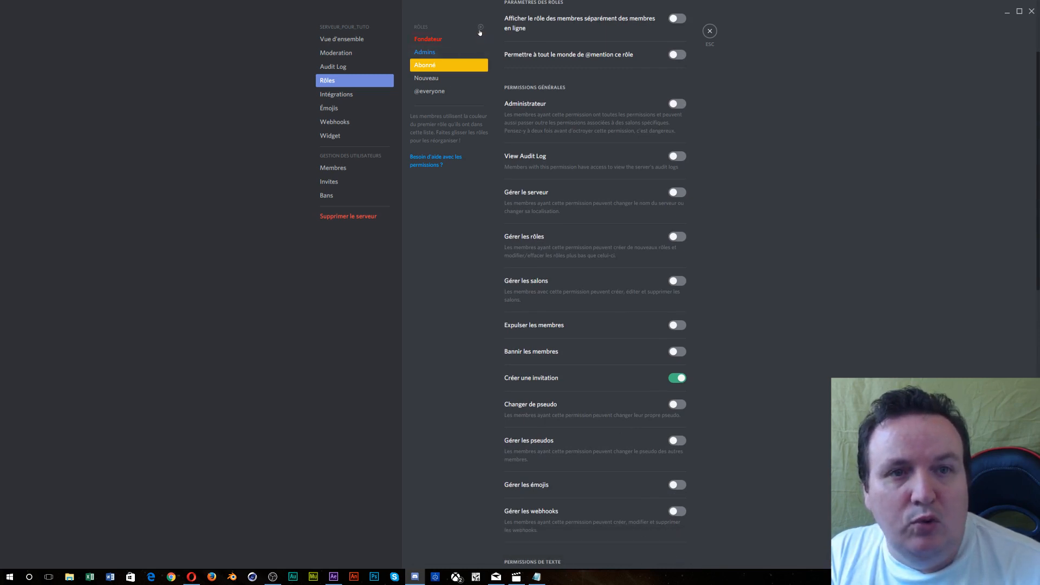
# - Add a new role named Modérateur placed above Nouveau
pyautogui.click(480, 28)
pyautogui.moveTo(447, 97); pyautogui.dragTo(448, 80)
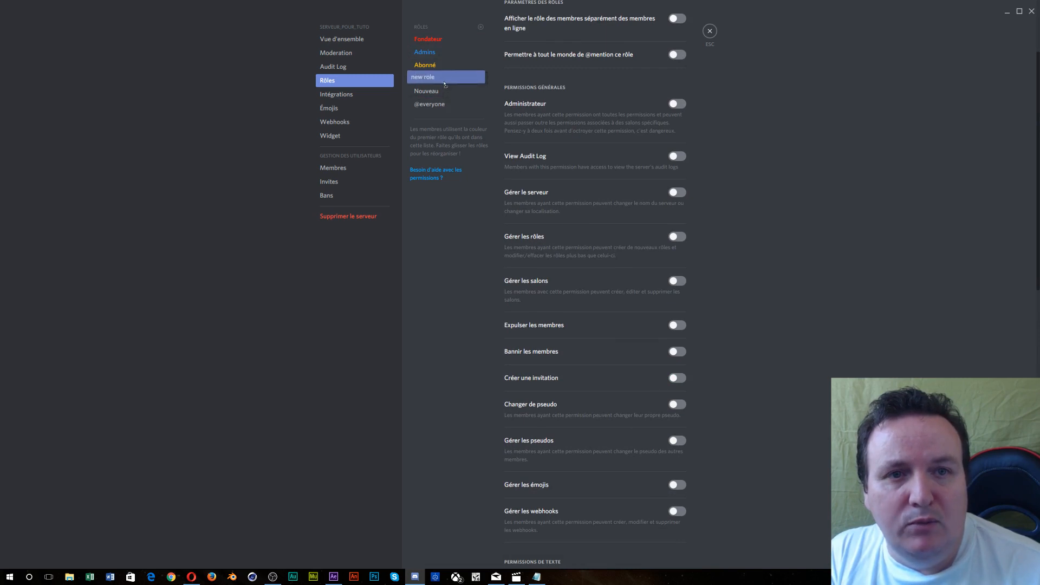
pyautogui.scroll(3, 546, 43)
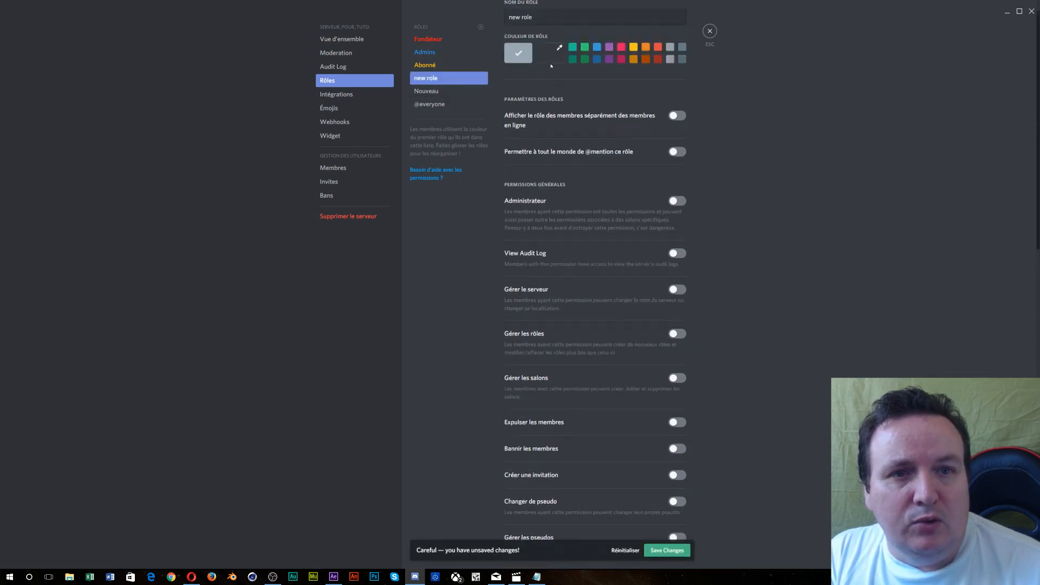
pyautogui.moveTo(537, 41); pyautogui.dragTo(477, 39)
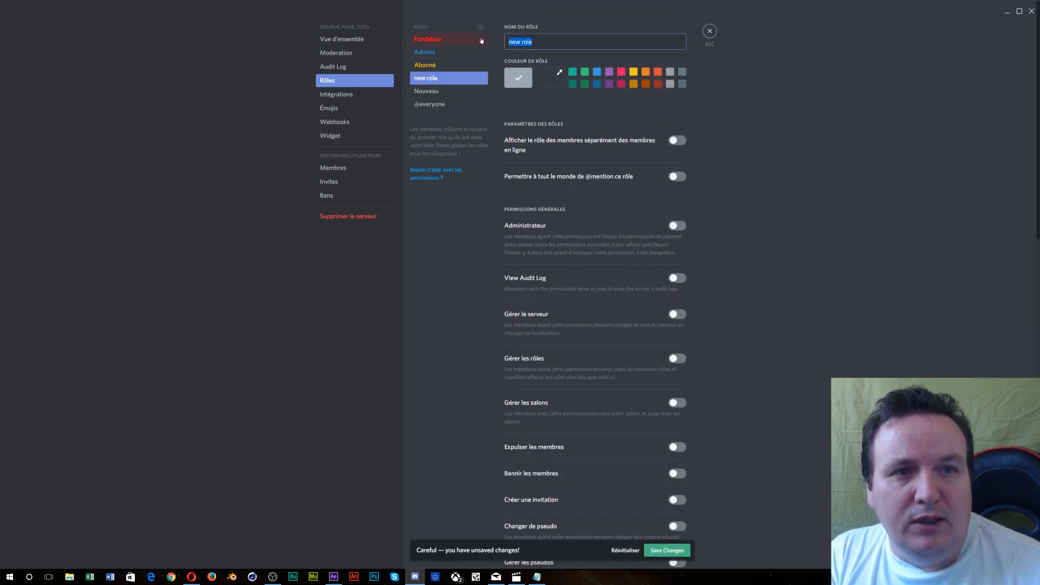
pyautogui.write('Modéar')
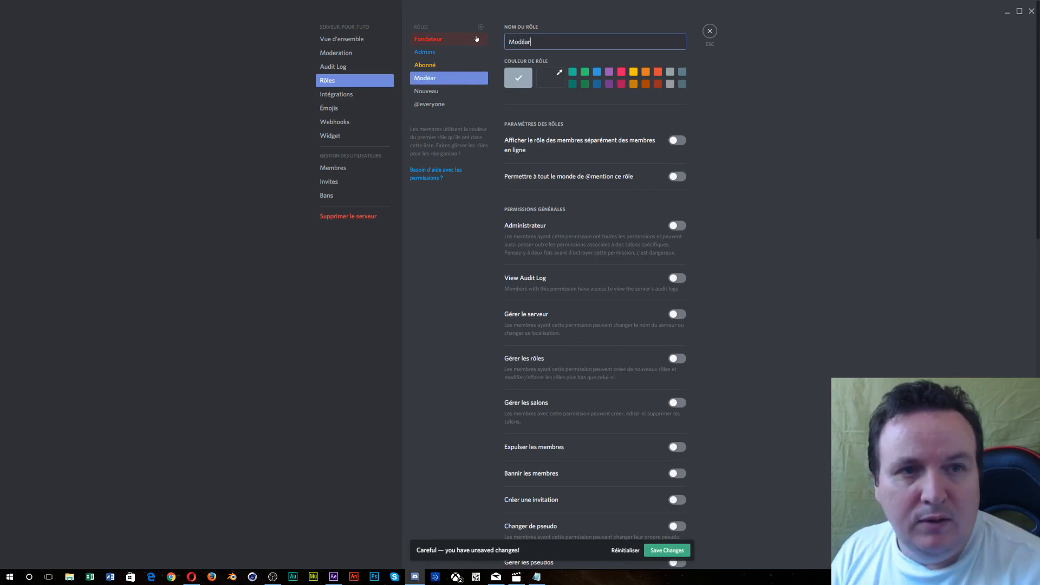
pyautogui.press('BackSpace')
pyautogui.press('BackSpace')
pyautogui.write('rateur')
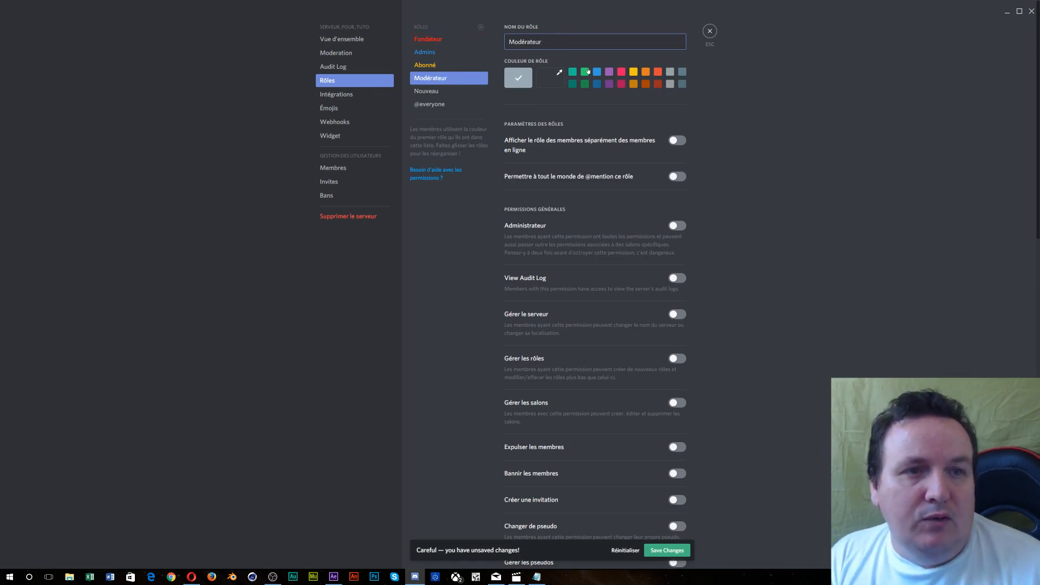
# - Give Modérateur the custom cyan colour #00ffe0
pyautogui.click(560, 79)
pyautogui.click(591, 129)
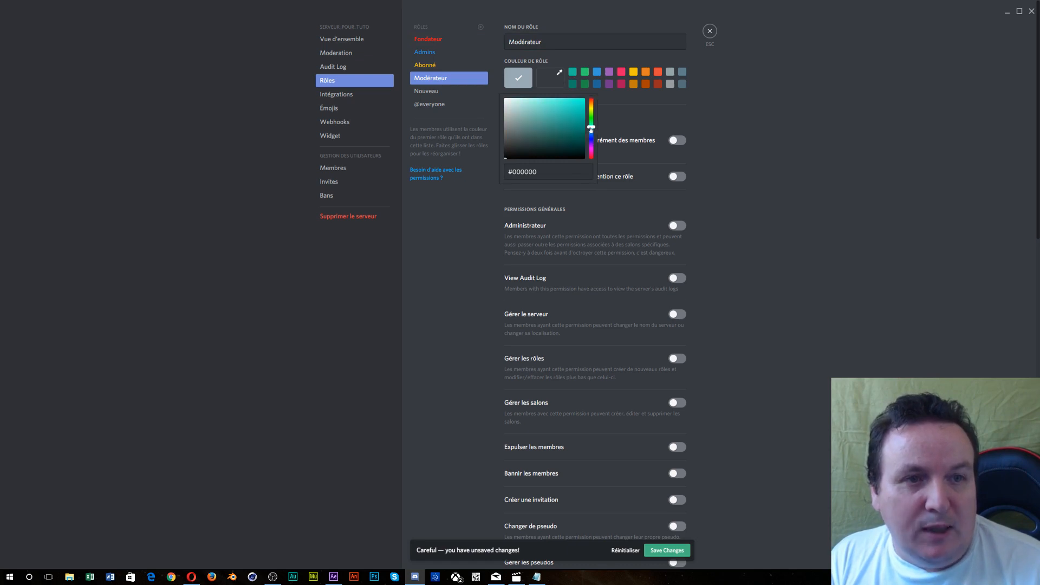
pyautogui.moveTo(580, 115); pyautogui.dragTo(590, 98)
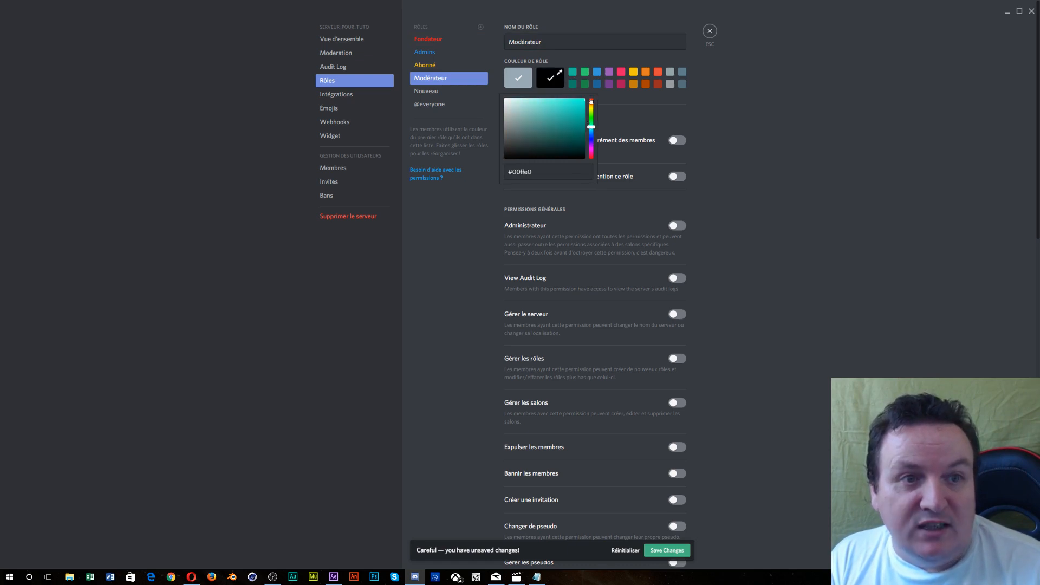
pyautogui.click(770, 98)
pyautogui.scroll(-1, 652, 132)
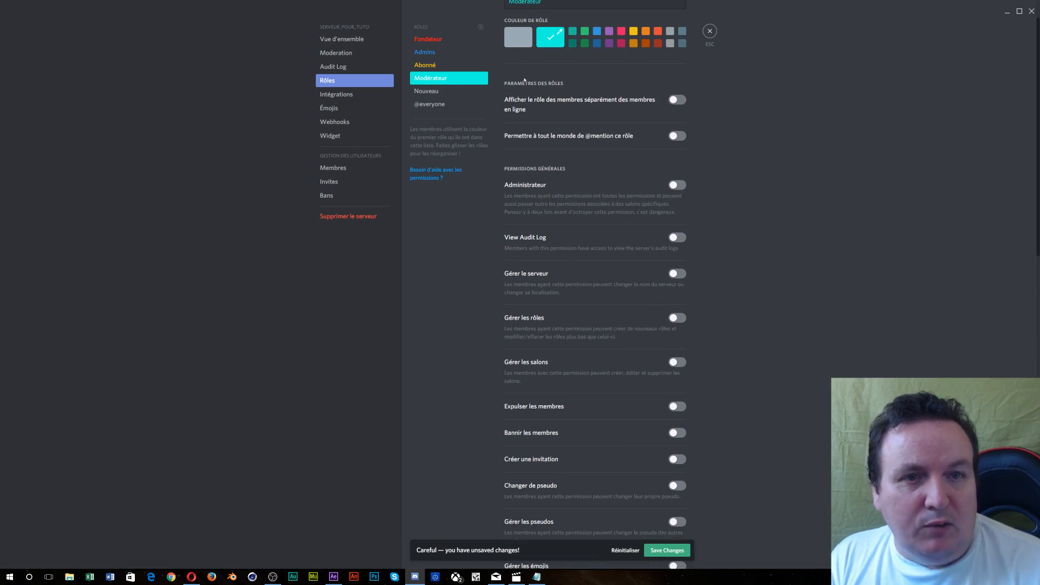
# - Make Abonné mentionable and displayed separately, then drag Modérateur above Abonné
pyautogui.click(472, 67)
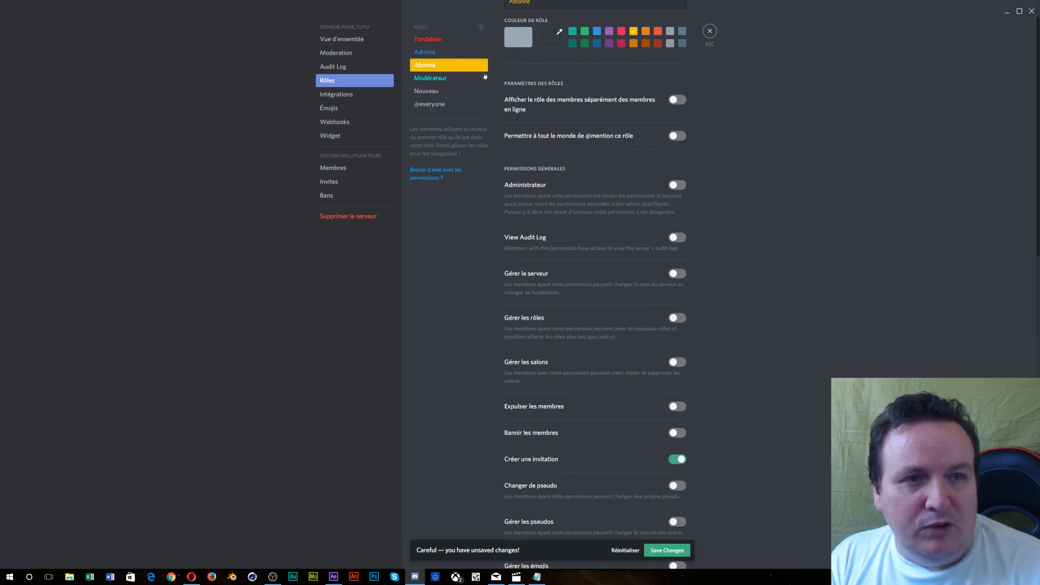
pyautogui.click(677, 136)
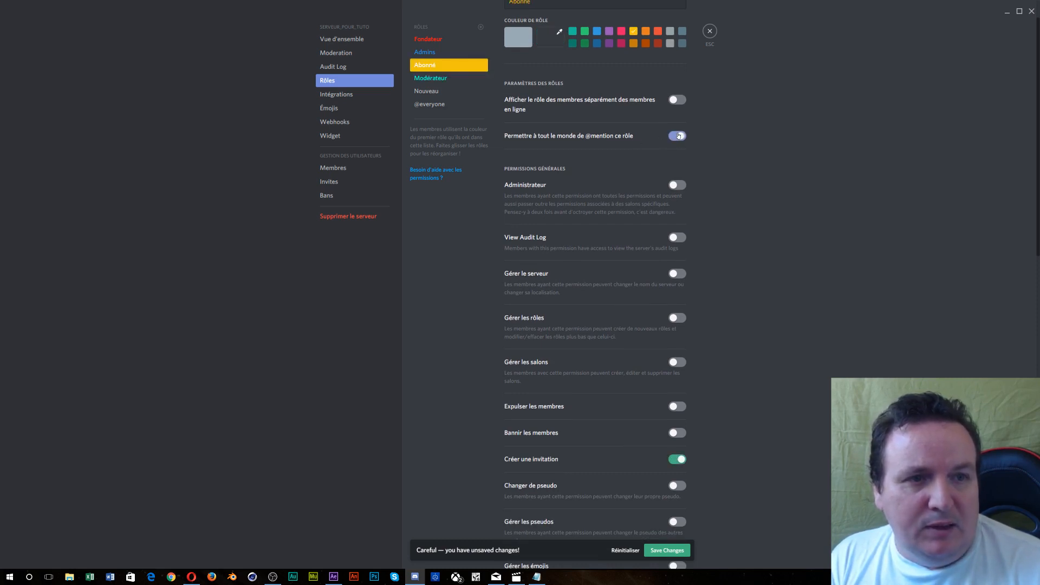
pyautogui.click(677, 100)
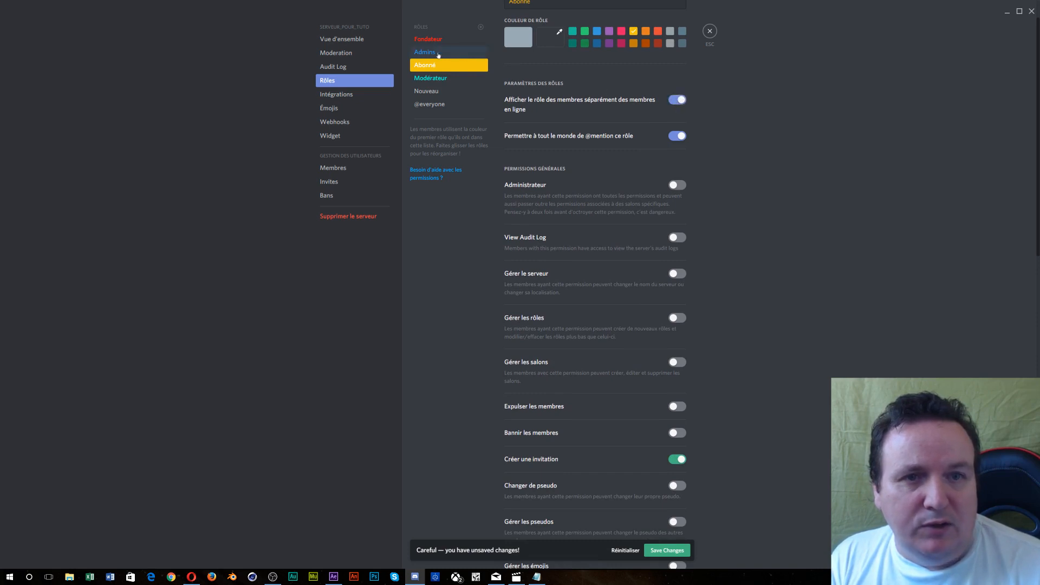
pyautogui.click(446, 79)
pyautogui.moveTo(446, 81); pyautogui.dragTo(447, 64)
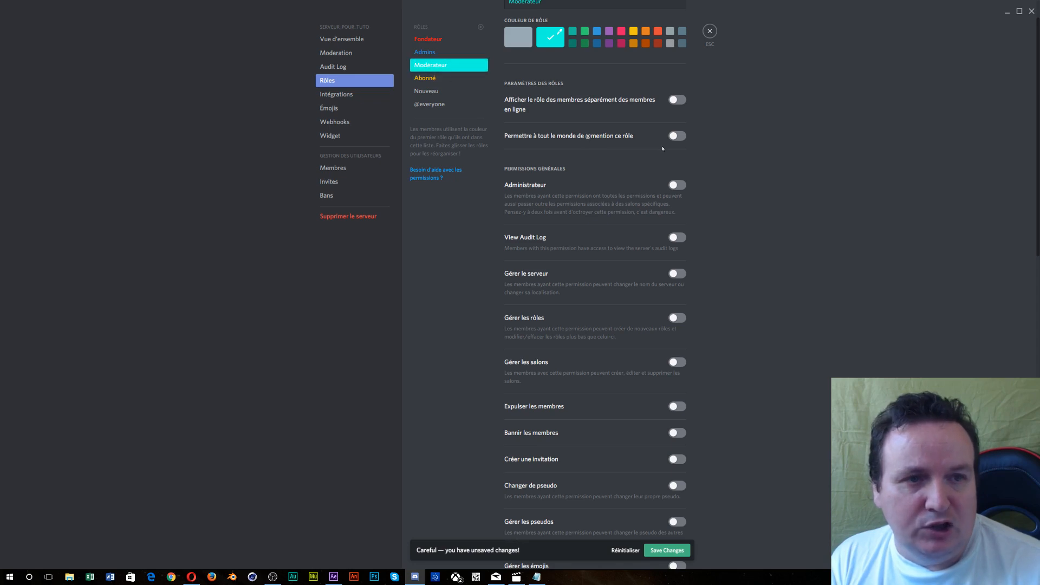
# - Show Modérateur separately, make it mentionable, and grant Administrateur, audit log, server and role management
pyautogui.click(678, 100)
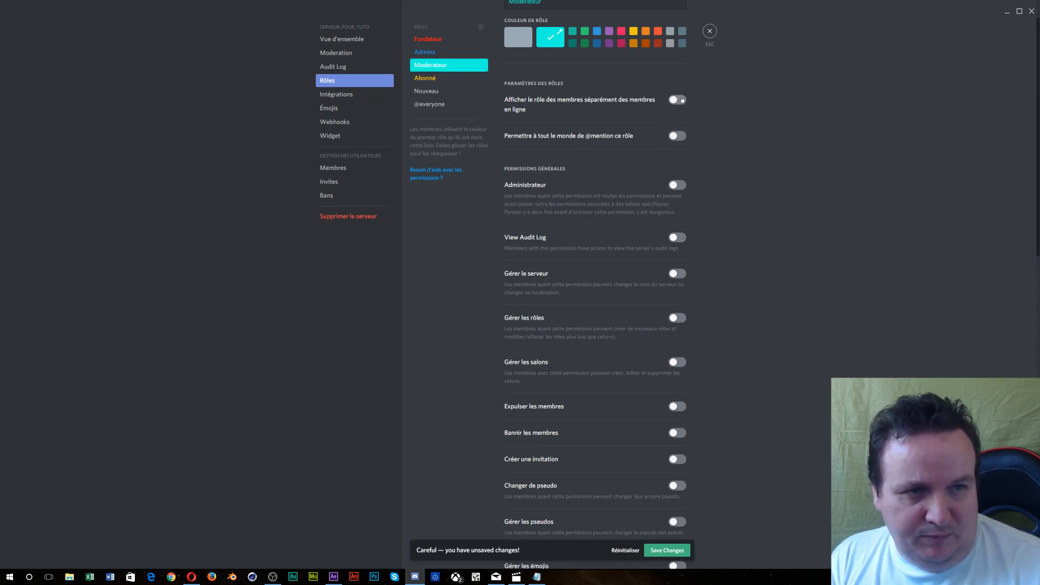
pyautogui.click(676, 135)
pyautogui.click(677, 184)
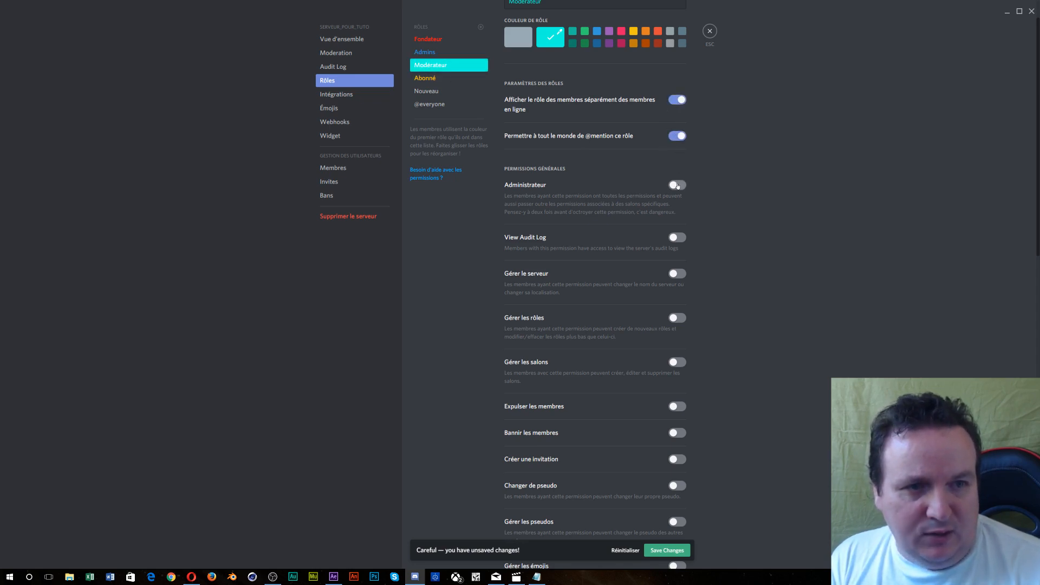
pyautogui.click(674, 239)
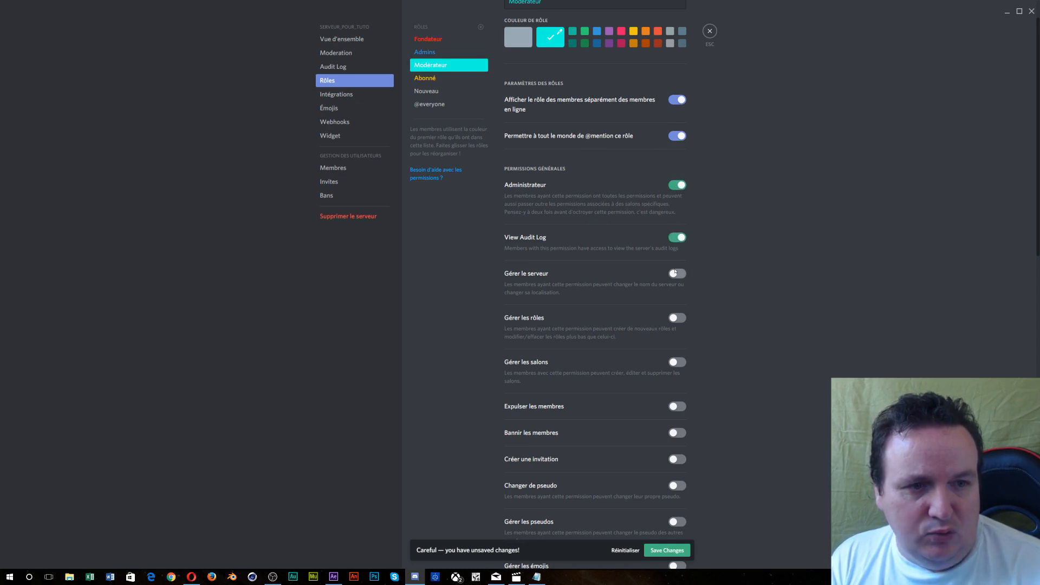
pyautogui.click(675, 274)
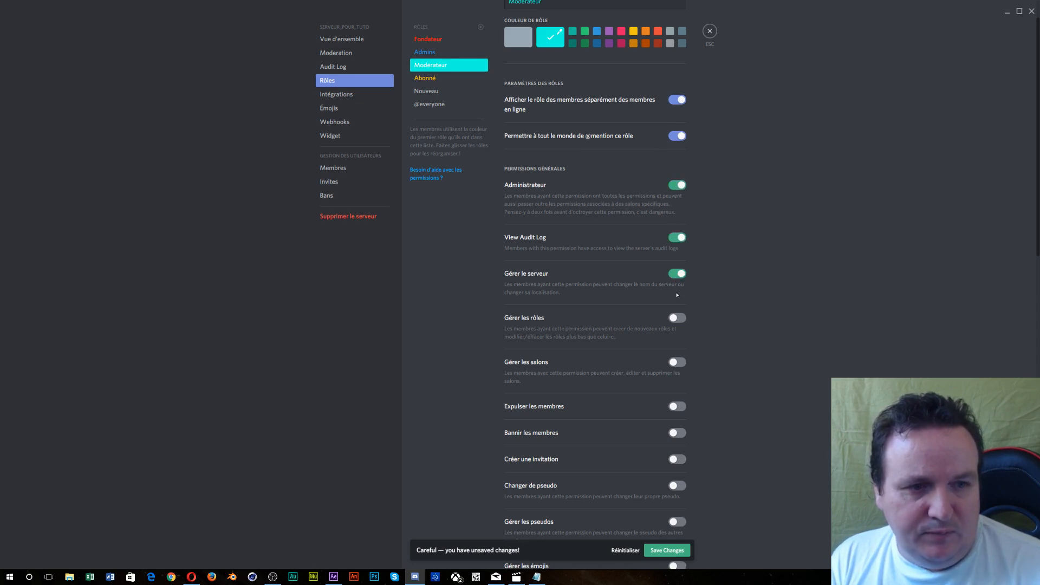
pyautogui.click(677, 317)
# - Grant Modérateur channel management, invitations, kicking, nickname changes and management, emoji and webhook management
pyautogui.scroll(-3, 677, 239)
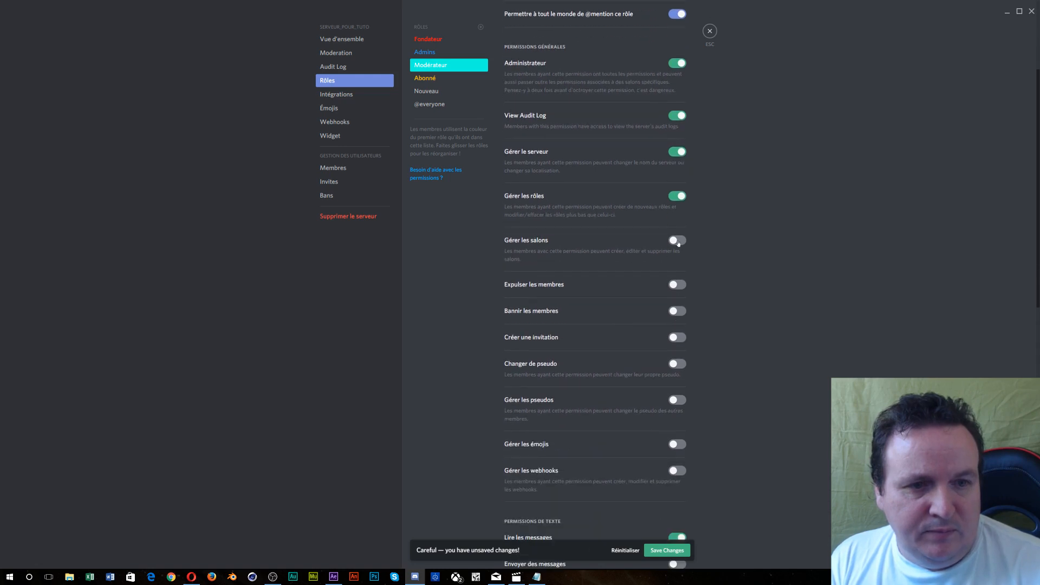
pyautogui.click(678, 240)
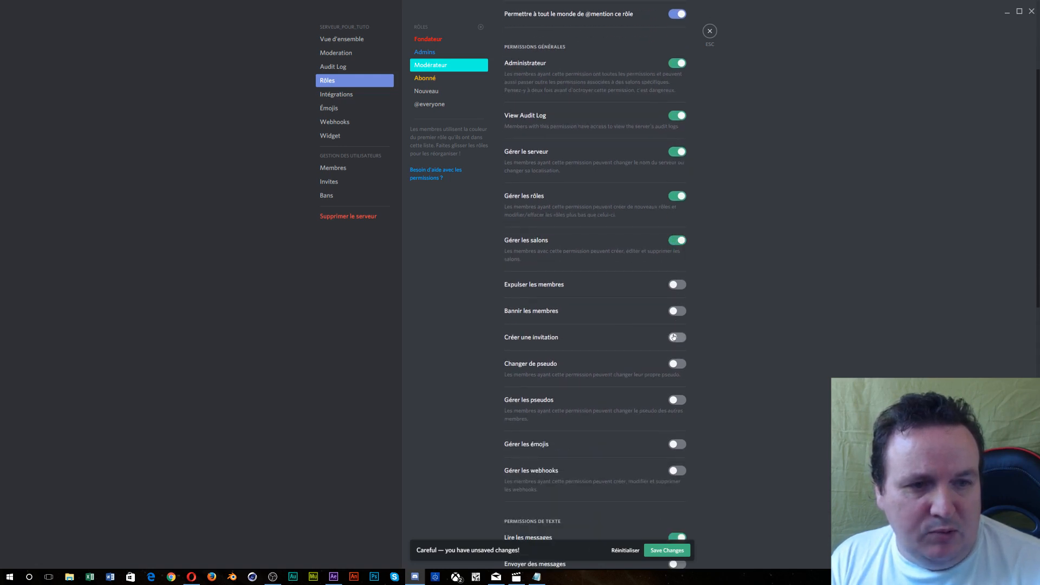
pyautogui.click(673, 337)
pyautogui.click(677, 284)
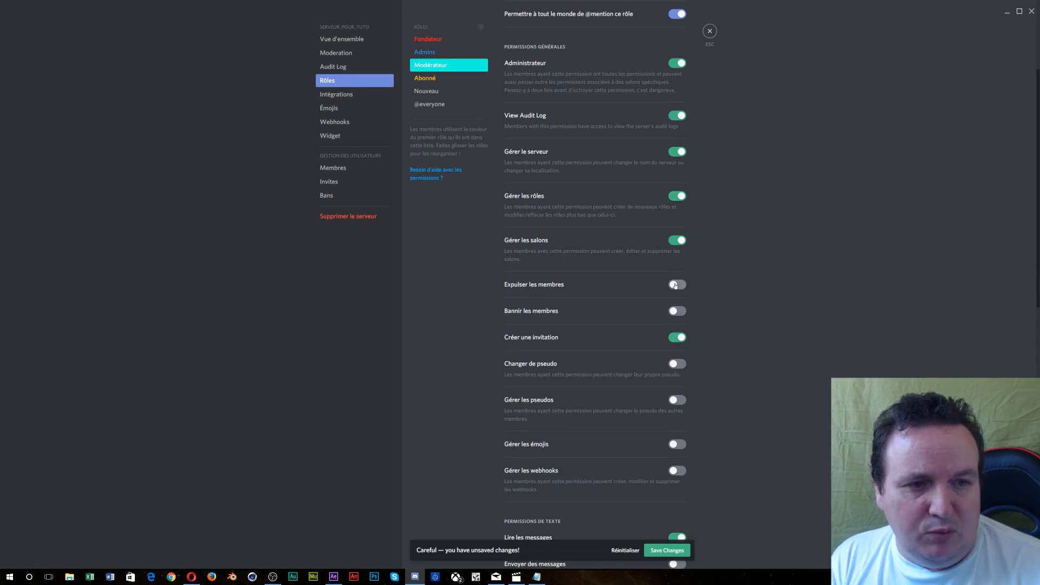
pyautogui.click(675, 365)
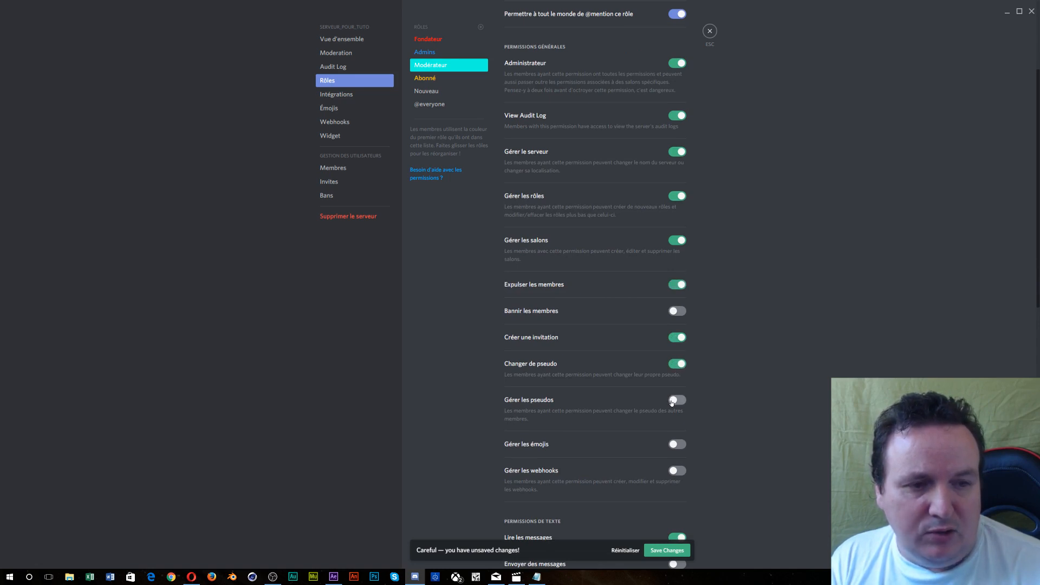
pyautogui.click(672, 402)
pyautogui.click(675, 445)
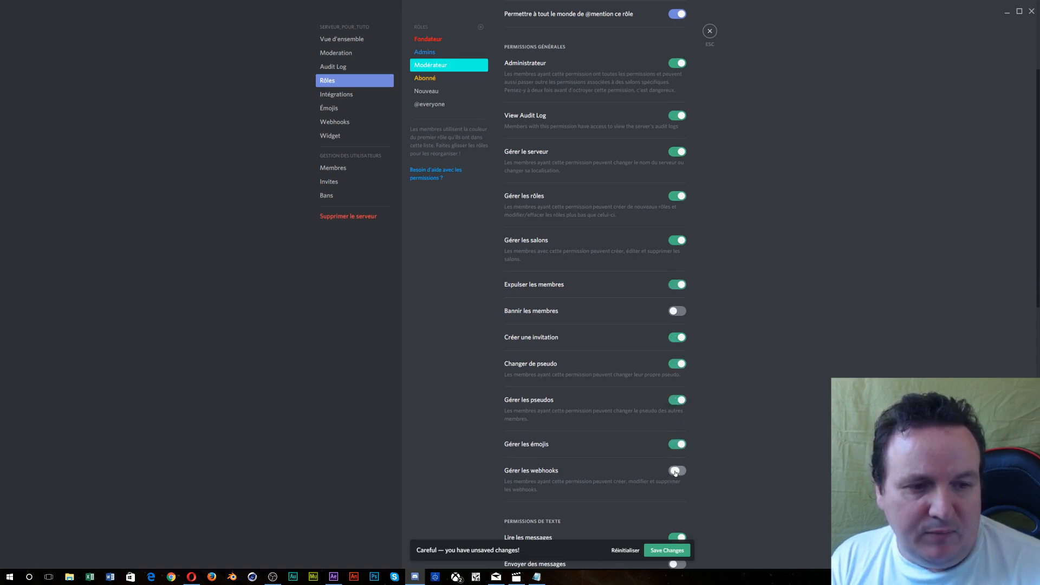
pyautogui.click(675, 471)
pyautogui.scroll(-6, 674, 461)
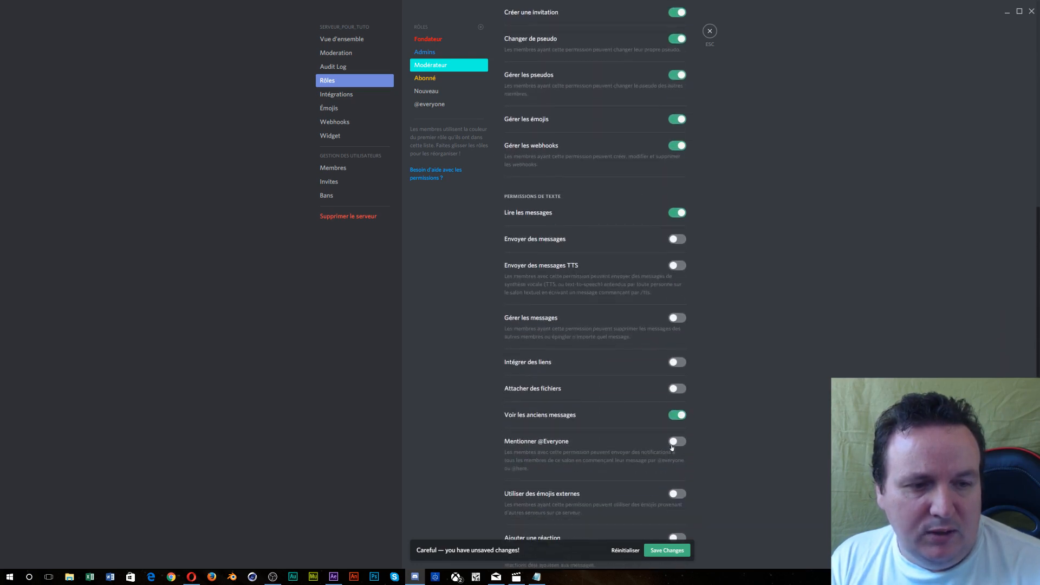
# - Enable all Modérateur voice permissions: voice detection, move, deafen, mute, speak and connect
pyautogui.scroll(-5, 672, 447)
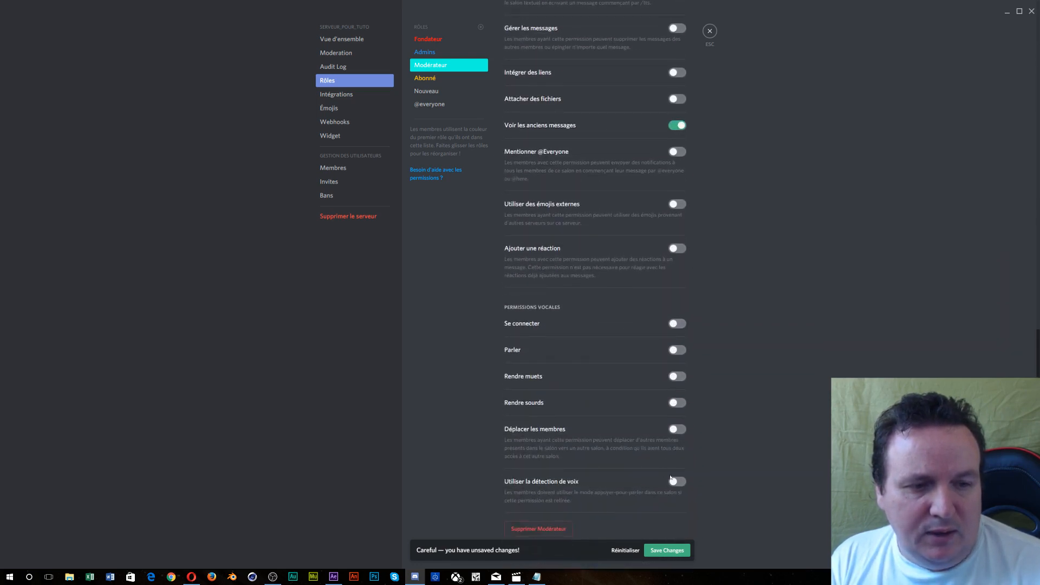
pyautogui.click(674, 481)
pyautogui.click(675, 429)
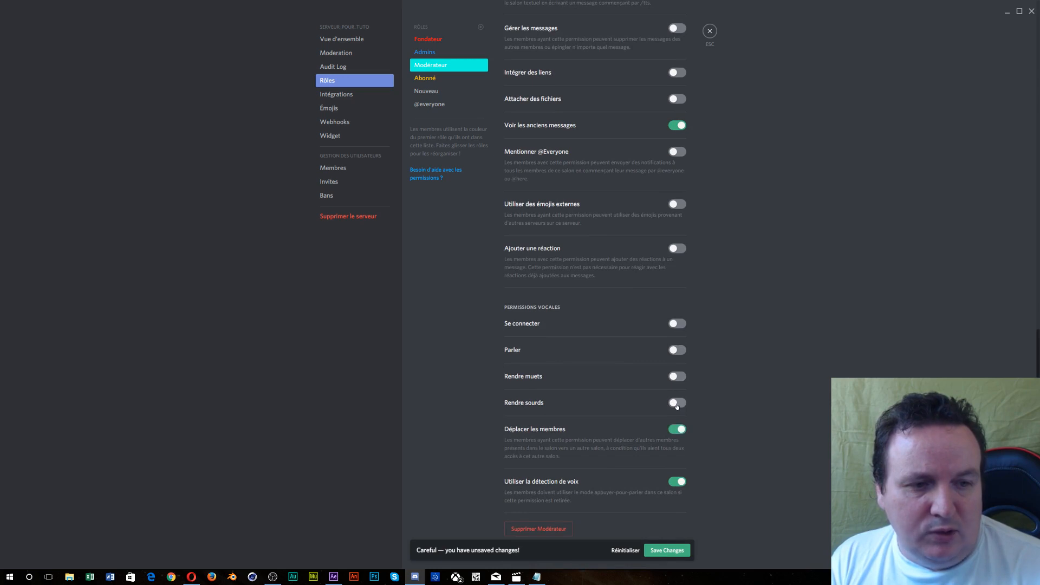
pyautogui.click(676, 404)
pyautogui.click(677, 377)
pyautogui.click(677, 351)
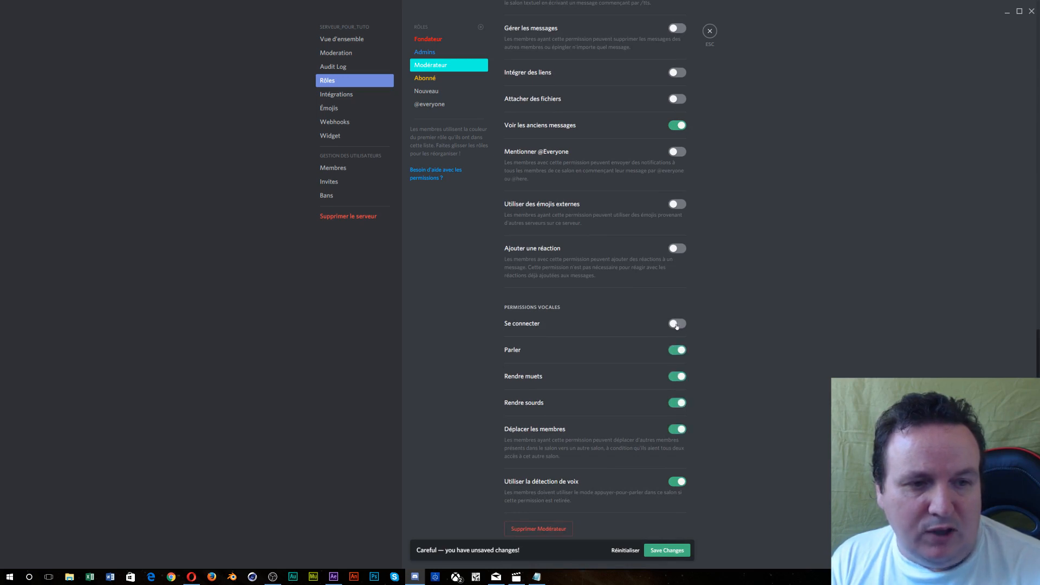
pyautogui.click(677, 324)
pyautogui.scroll(2, 677, 325)
pyautogui.click(676, 329)
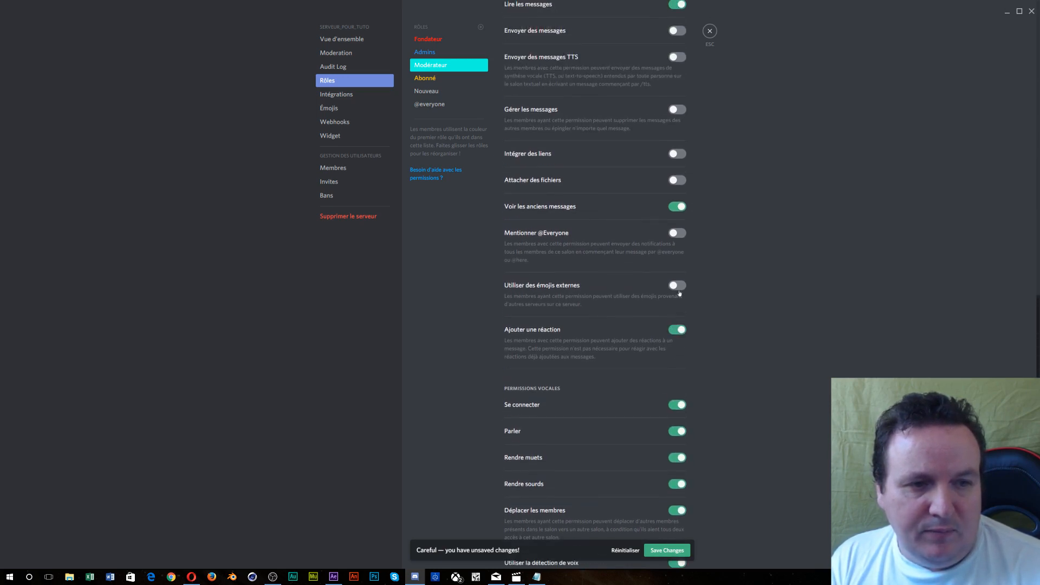
pyautogui.click(679, 287)
pyautogui.click(676, 233)
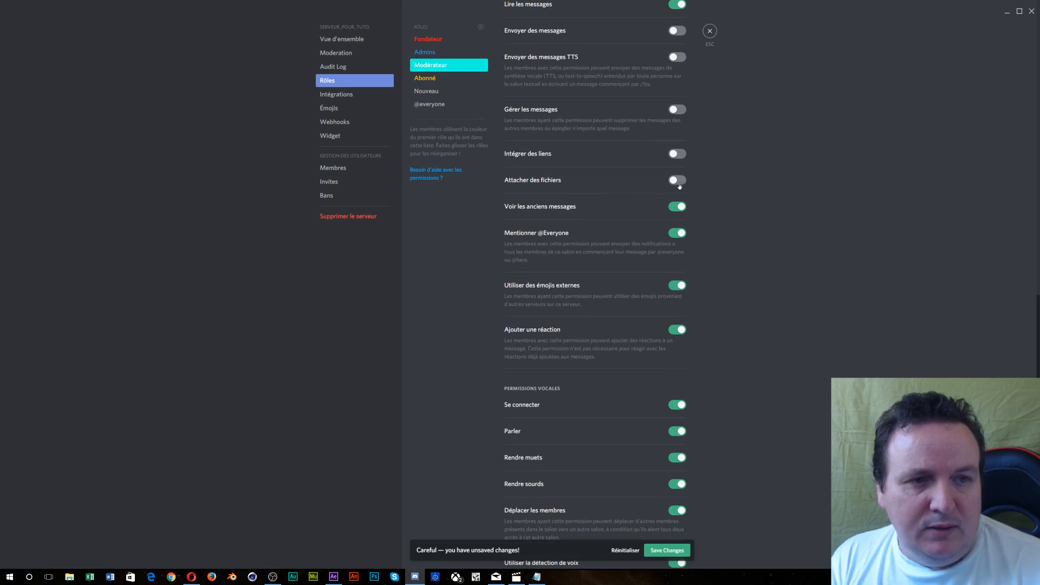
pyautogui.click(678, 181)
pyautogui.click(677, 154)
pyautogui.click(677, 110)
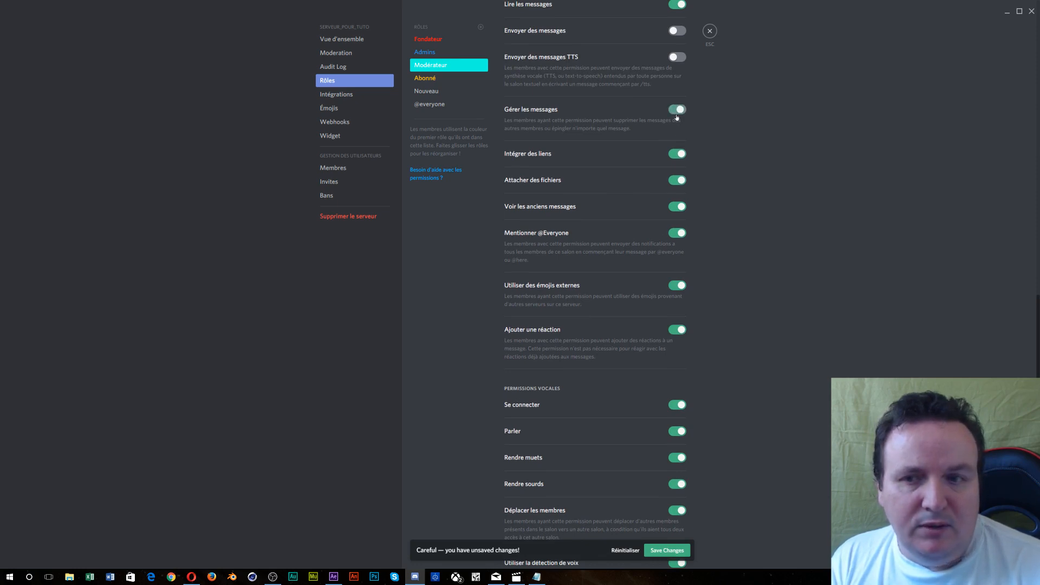
pyautogui.click(677, 57)
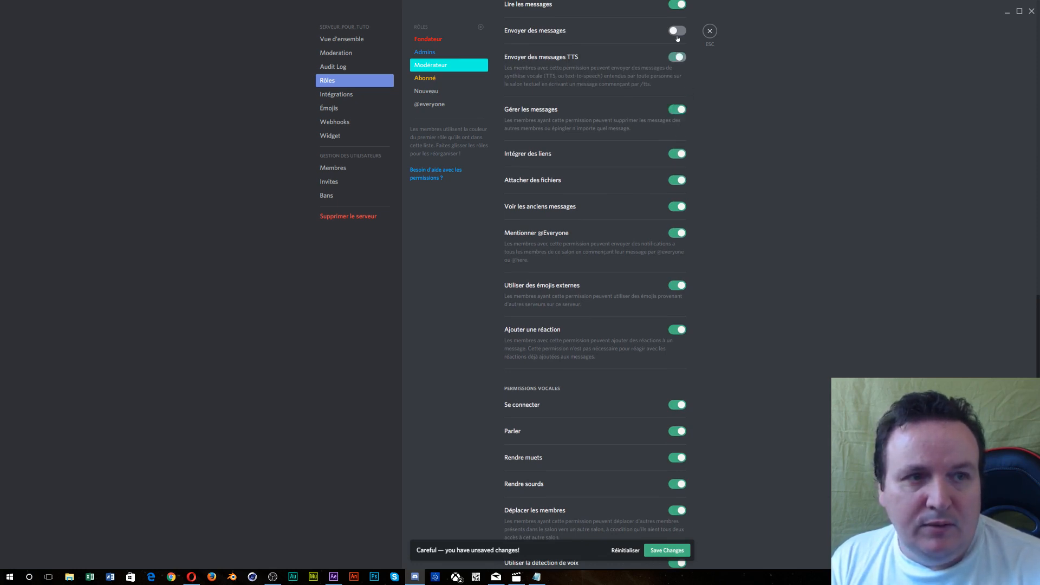
pyautogui.click(678, 31)
pyautogui.scroll(4, 686, 130)
pyautogui.scroll(6, 686, 130)
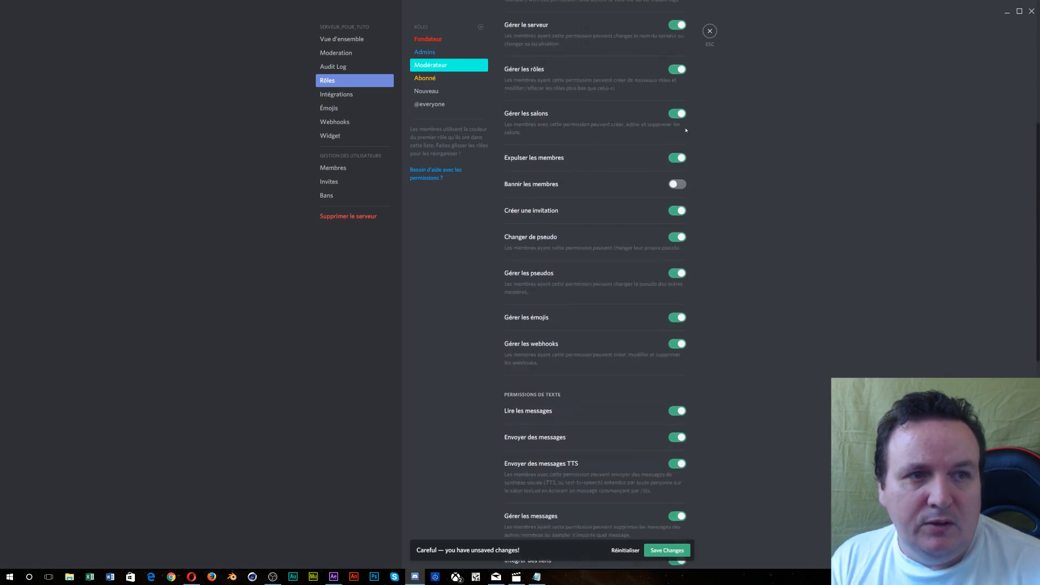
pyautogui.scroll(2, 699, 364)
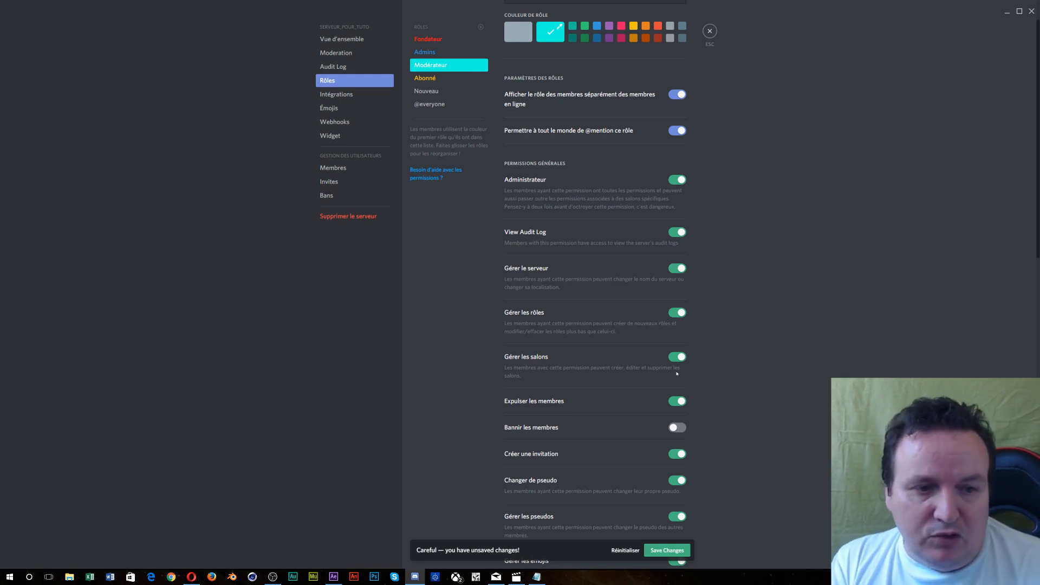
pyautogui.scroll(-2, 677, 374)
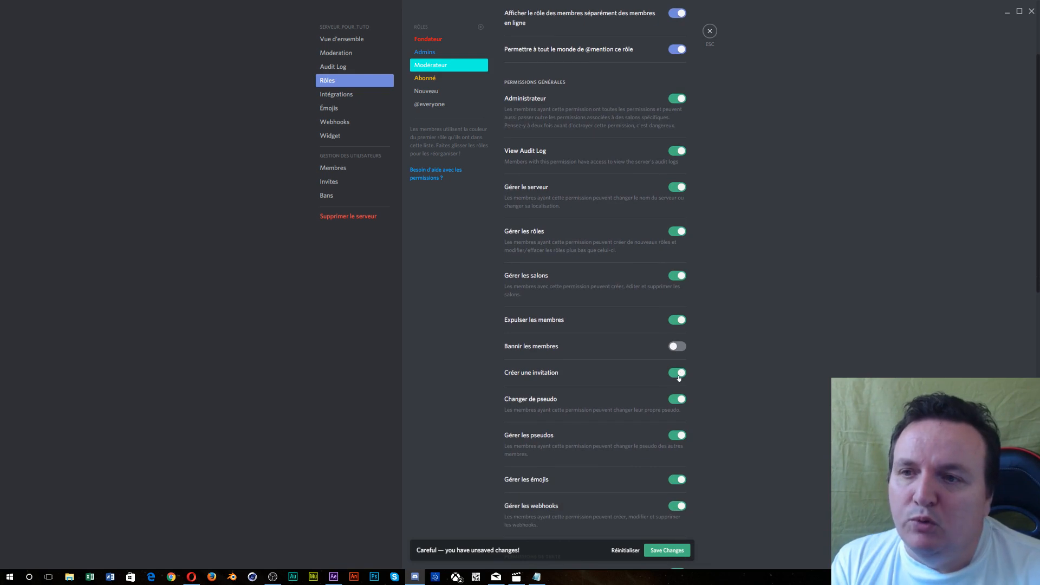
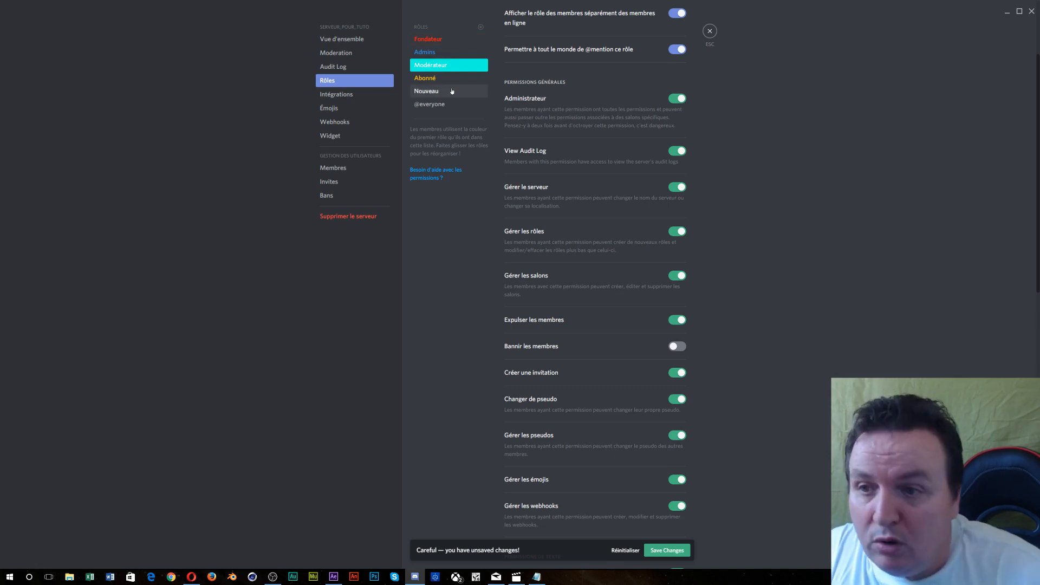
# - Save the Modérateur role's permission changes and close Server Settings, returning to #bienvenue
pyautogui.click(711, 32)
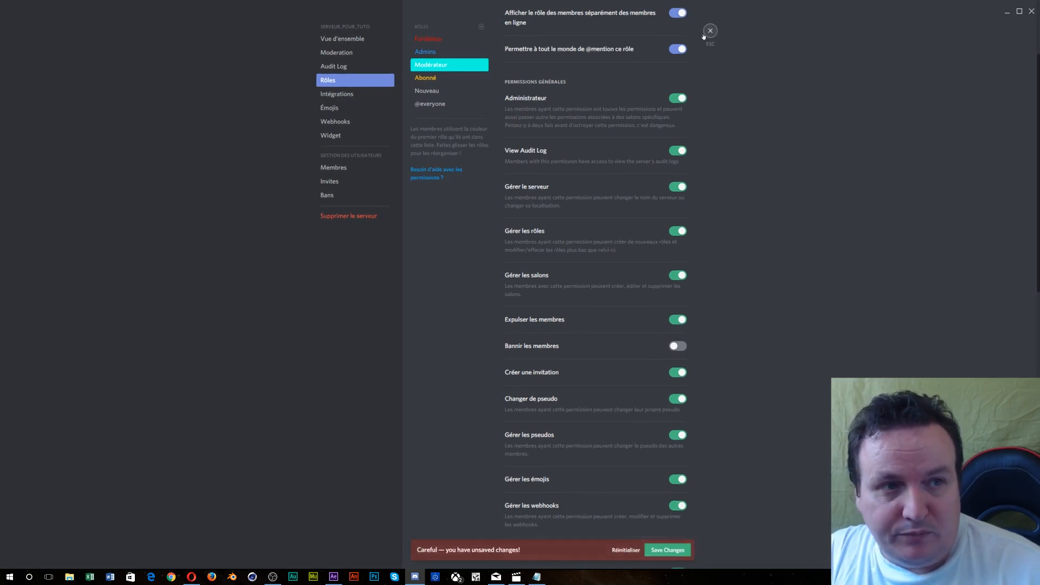
pyautogui.click(680, 556)
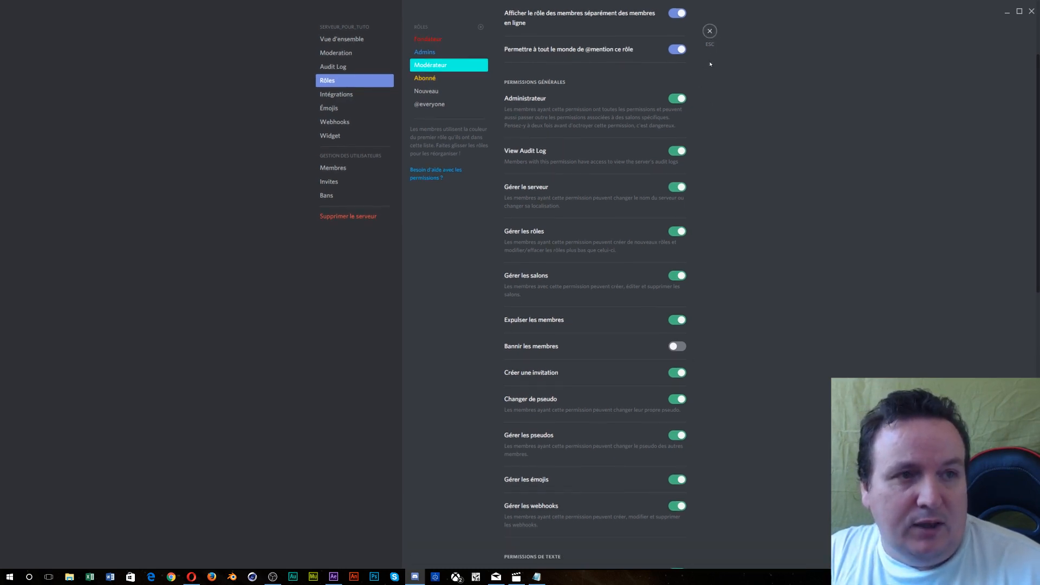
pyautogui.click(710, 32)
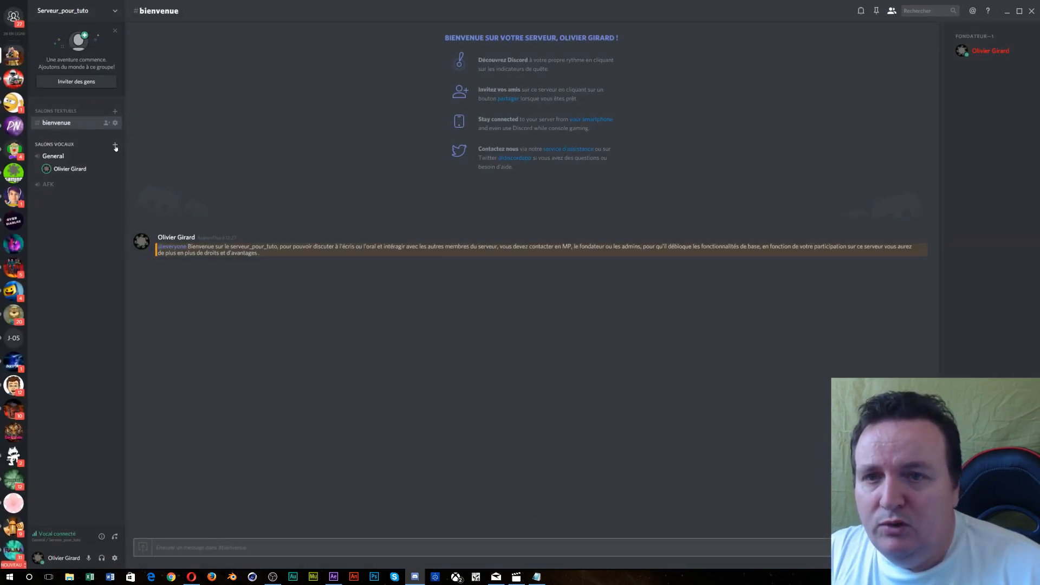
# - Start a new text channel and name it General, correcting the accented 'Générale'
pyautogui.click(115, 112)
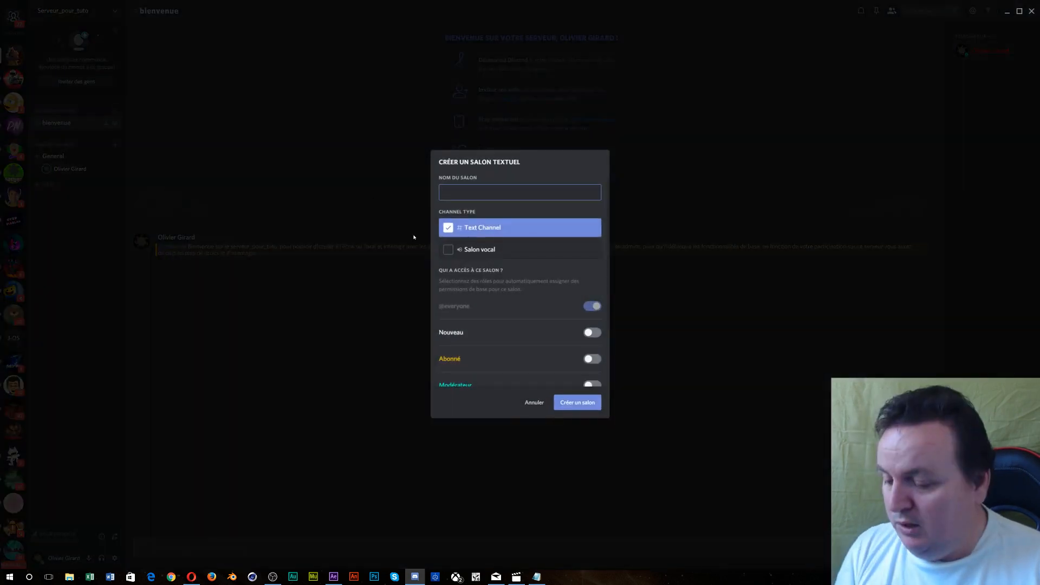
pyautogui.write('Géné')
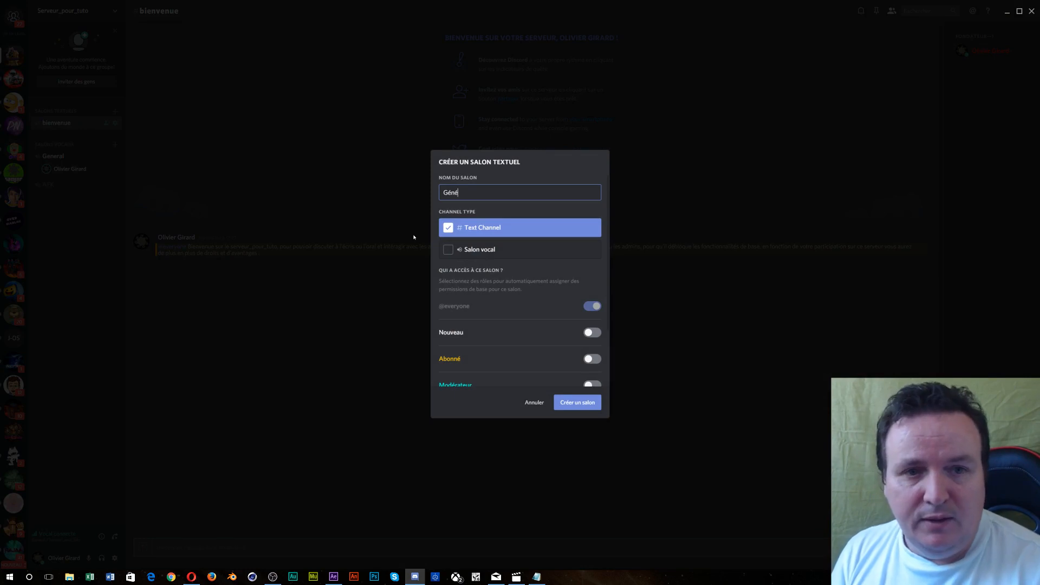
pyautogui.write('ral')
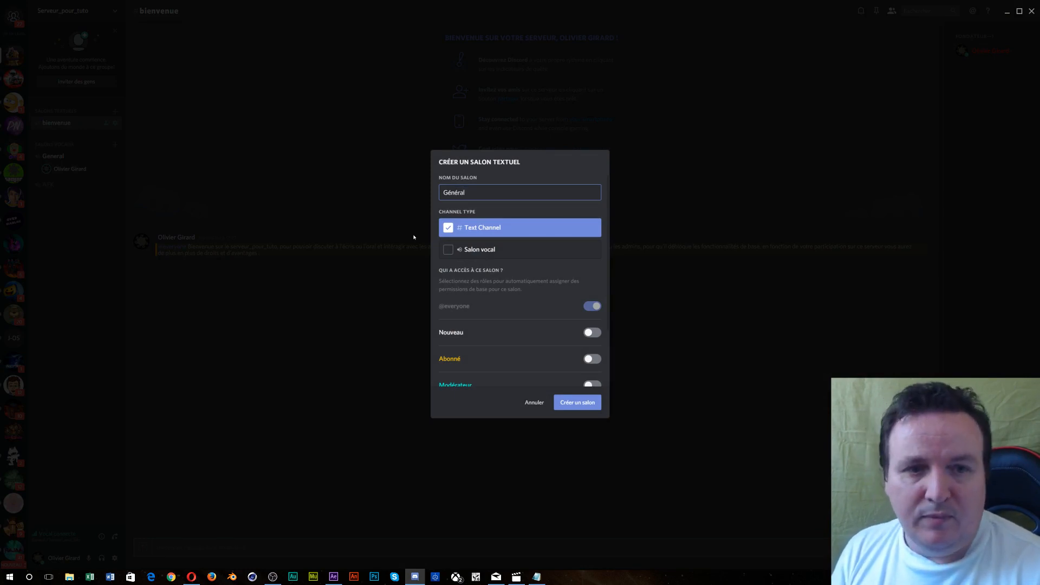
pyautogui.write('e')
pyautogui.press('BackSpace')
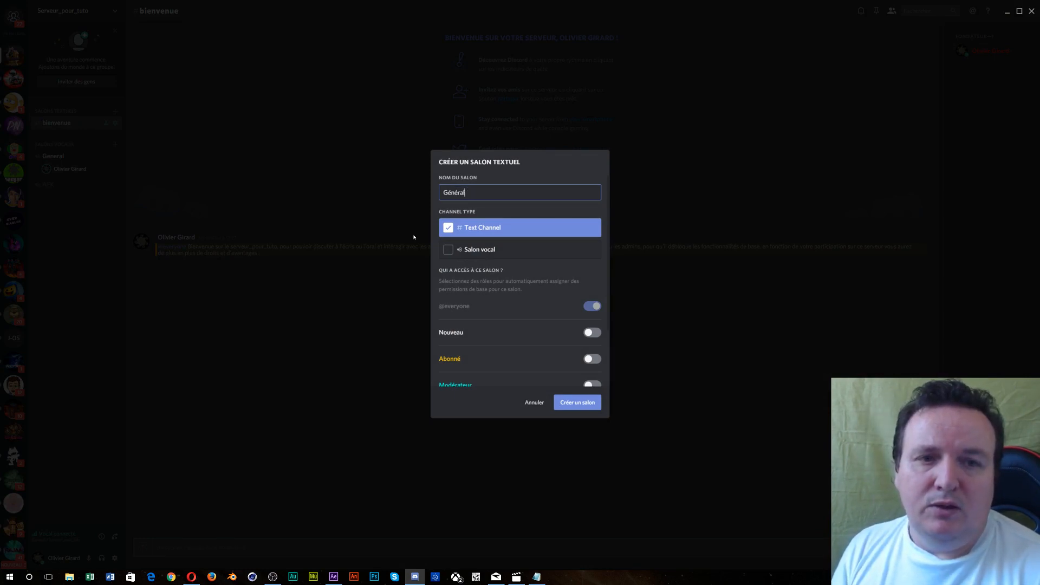
pyautogui.press('BackSpace')
pyautogui.press('BackSpace')
pyautogui.press('BackSpace')
pyautogui.press('BackSpace')
pyautogui.press('BackSpace')
pyautogui.press('BackSpace')
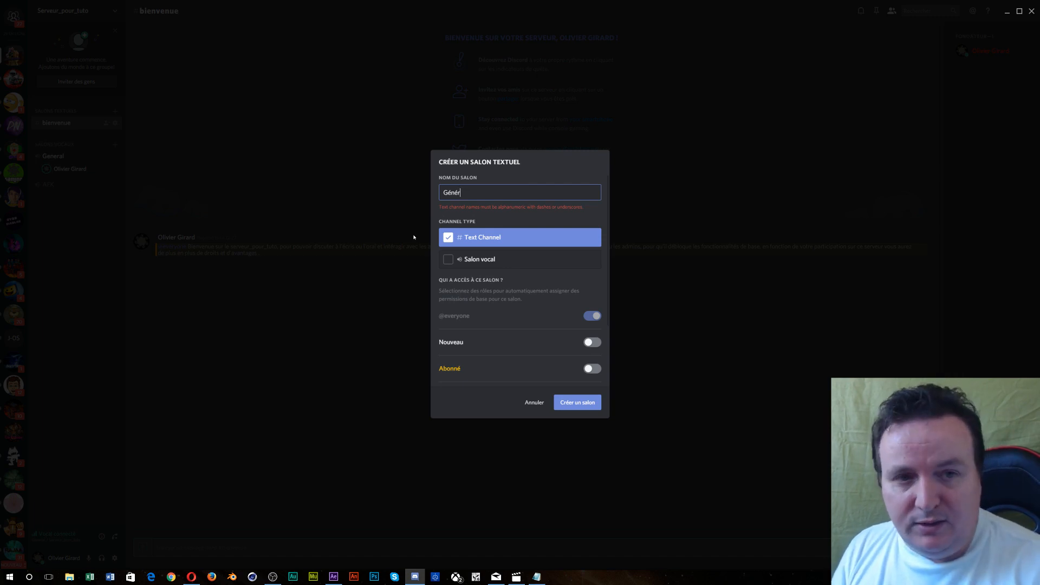
pyautogui.write('eneral')
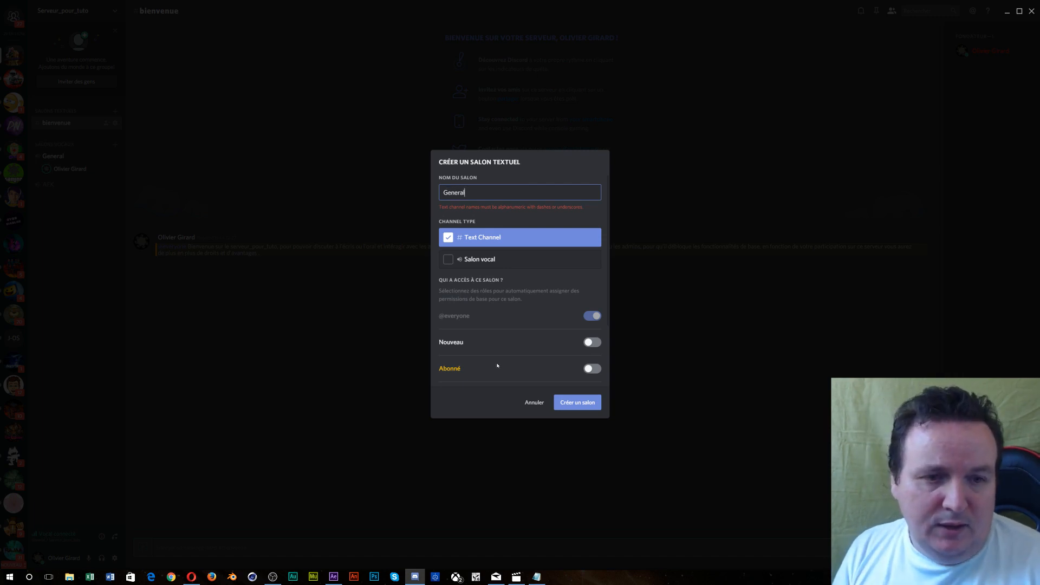
pyautogui.click(598, 341)
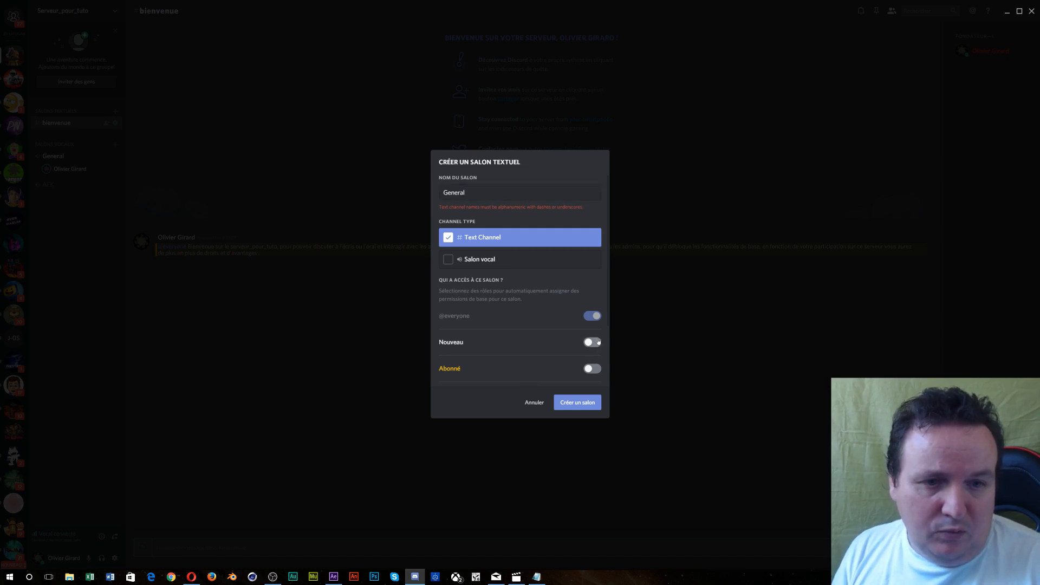
# - Grant Nouveau, Abonné, Modérateur, Admins and Fondateur access, then create the general channel
pyautogui.click(587, 343)
pyautogui.scroll(-3, 590, 315)
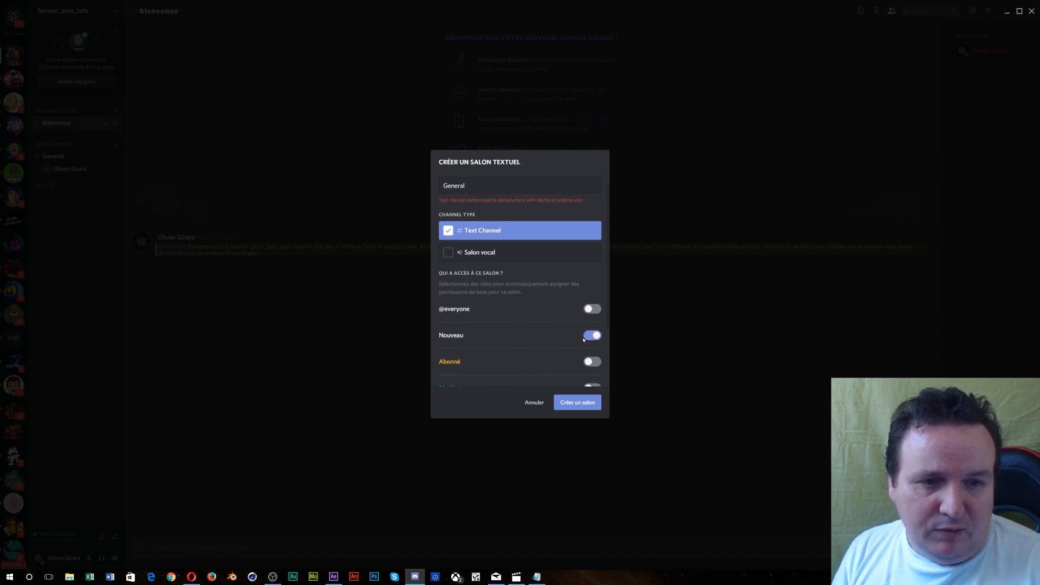
pyautogui.click(592, 288)
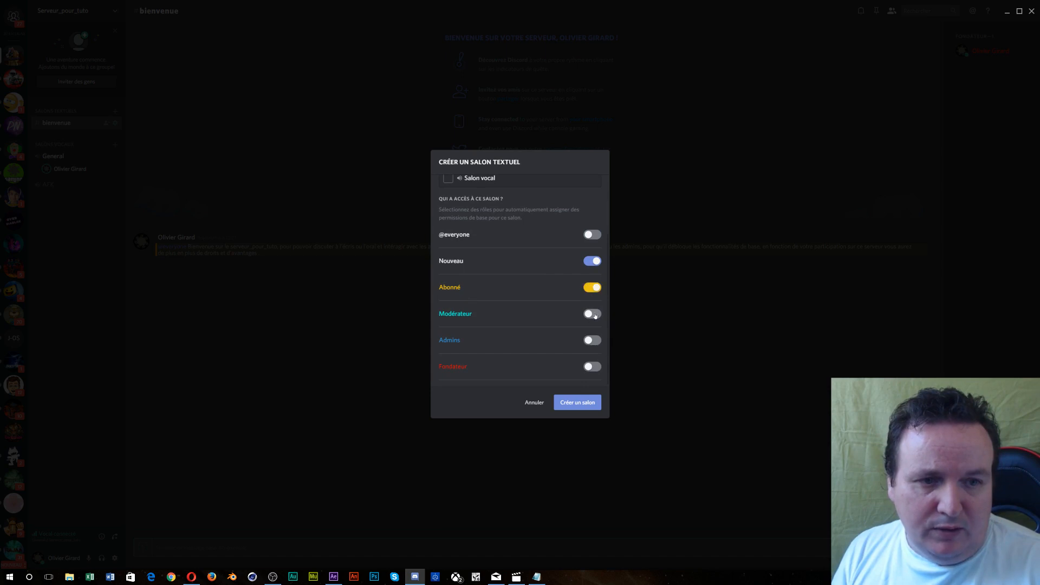
pyautogui.click(592, 315)
pyautogui.click(592, 340)
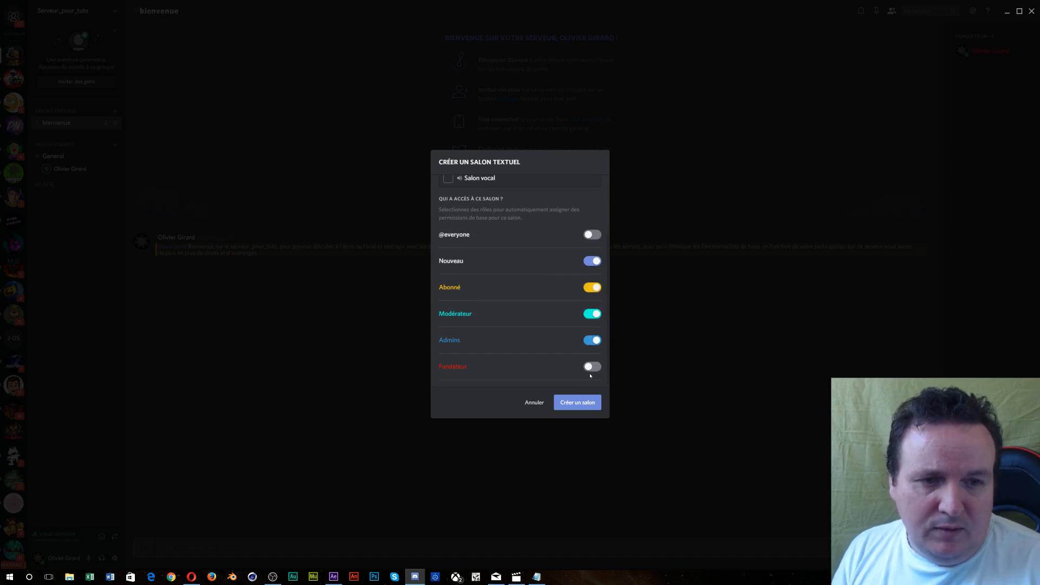
pyautogui.click(593, 366)
pyautogui.click(579, 401)
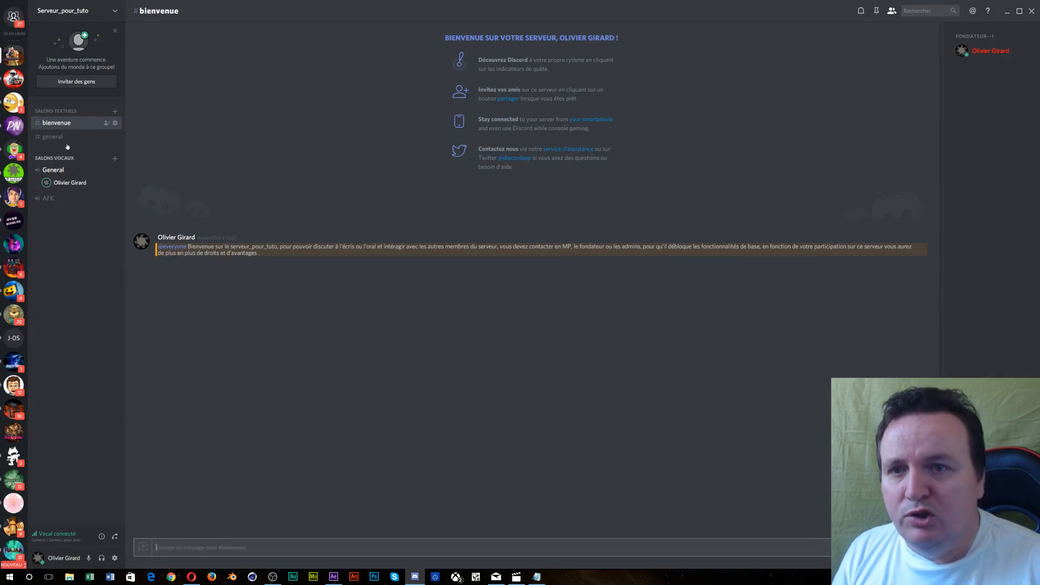
# - Cancel an accidental voice channel creation, then view #general and #bienvenue
pyautogui.click(115, 159)
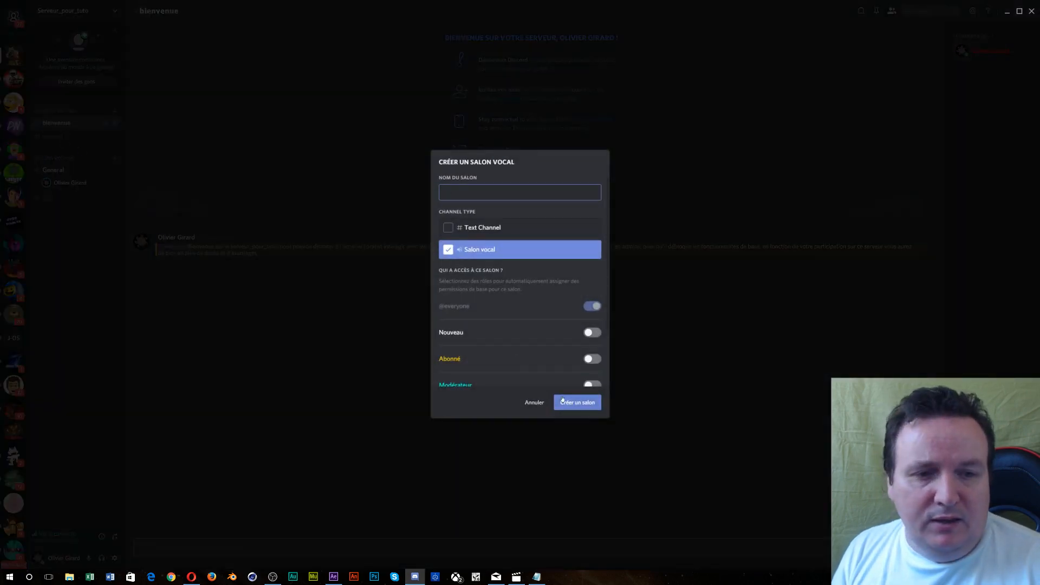
pyautogui.click(525, 403)
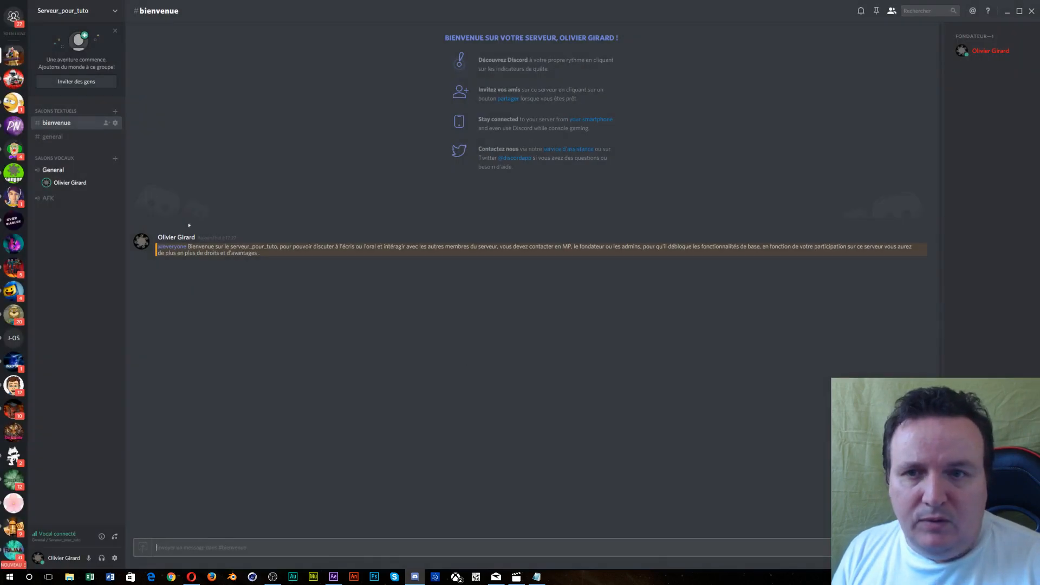
pyautogui.click(53, 137)
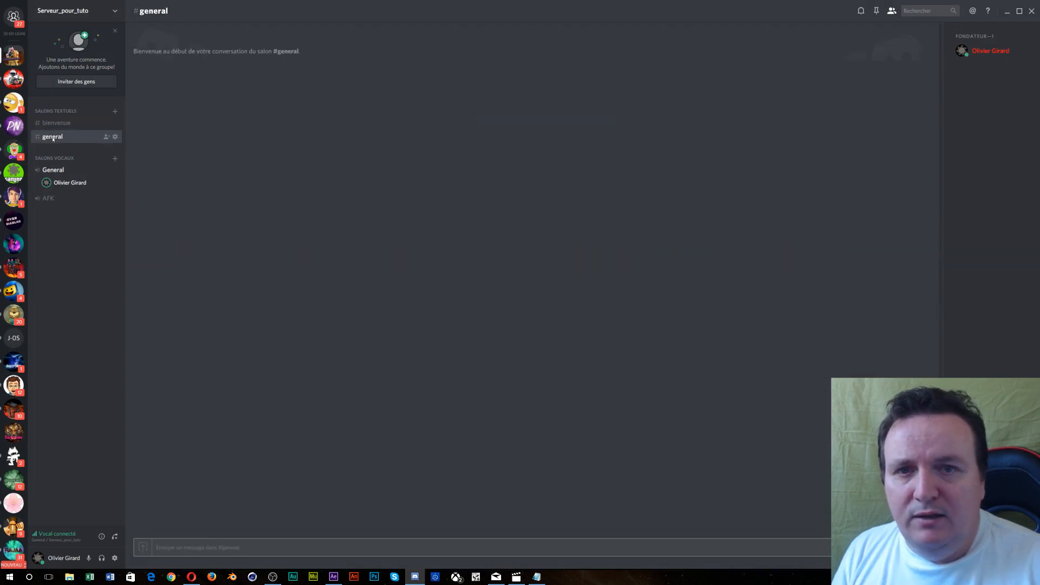
pyautogui.click(60, 123)
pyautogui.click(62, 137)
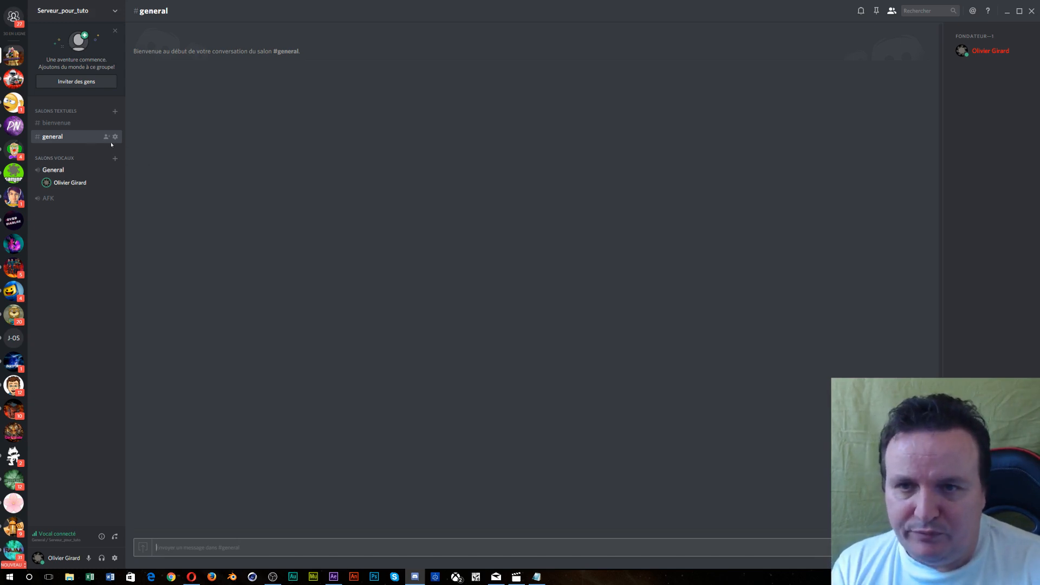
# - Create a Salon_Admin text channel for Admins and Fondateur only, and move it above general
pyautogui.click(114, 111)
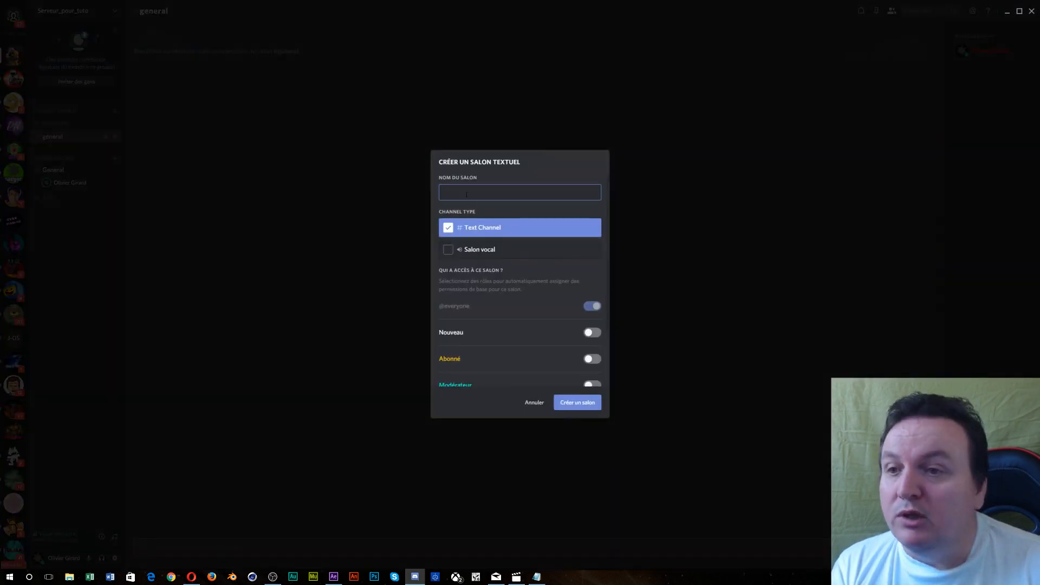
pyautogui.write('S')
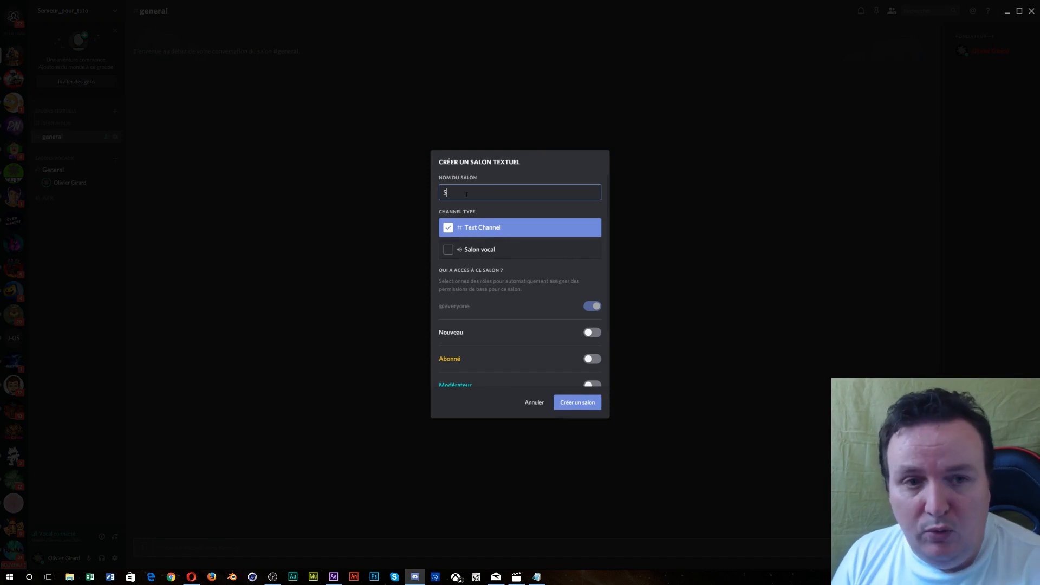
pyautogui.write('alon')
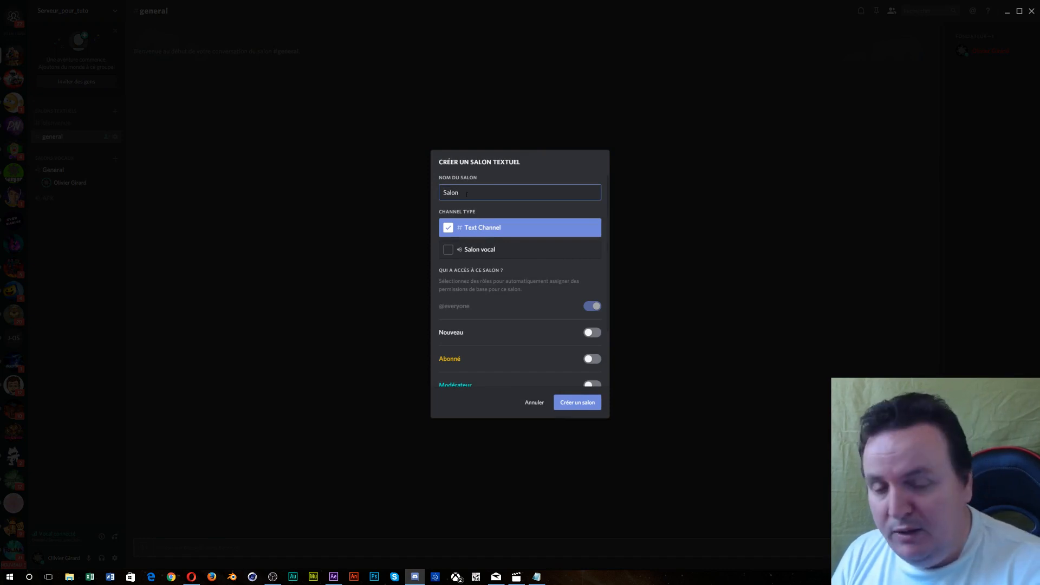
pyautogui.write('_Admin')
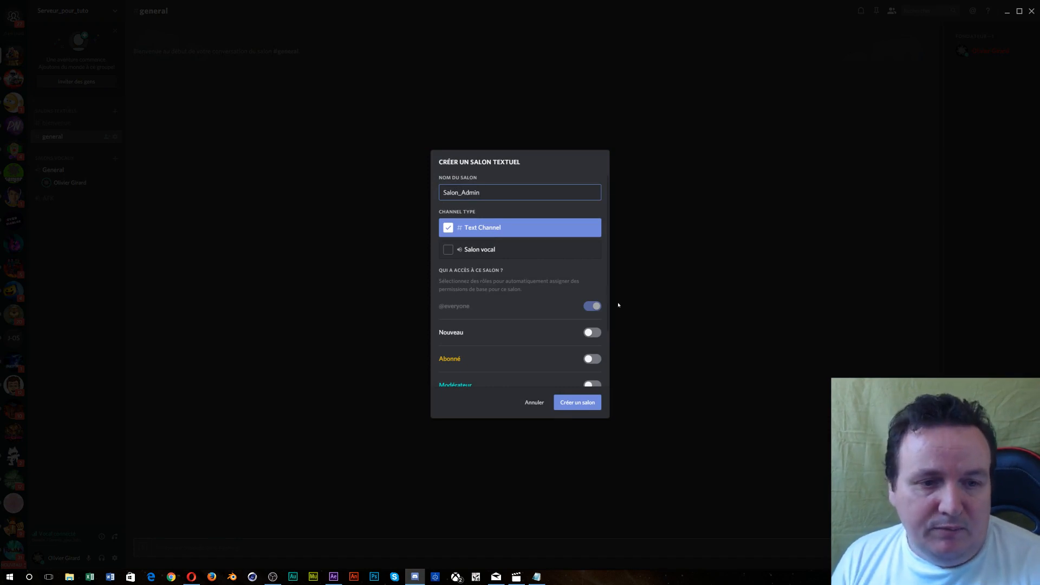
pyautogui.scroll(-3, 544, 352)
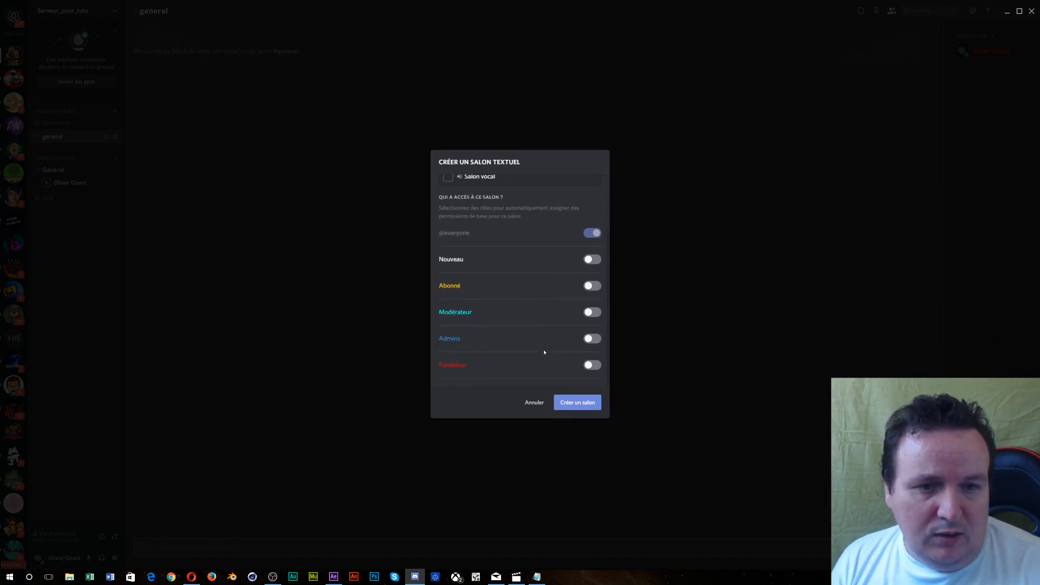
pyautogui.click(592, 341)
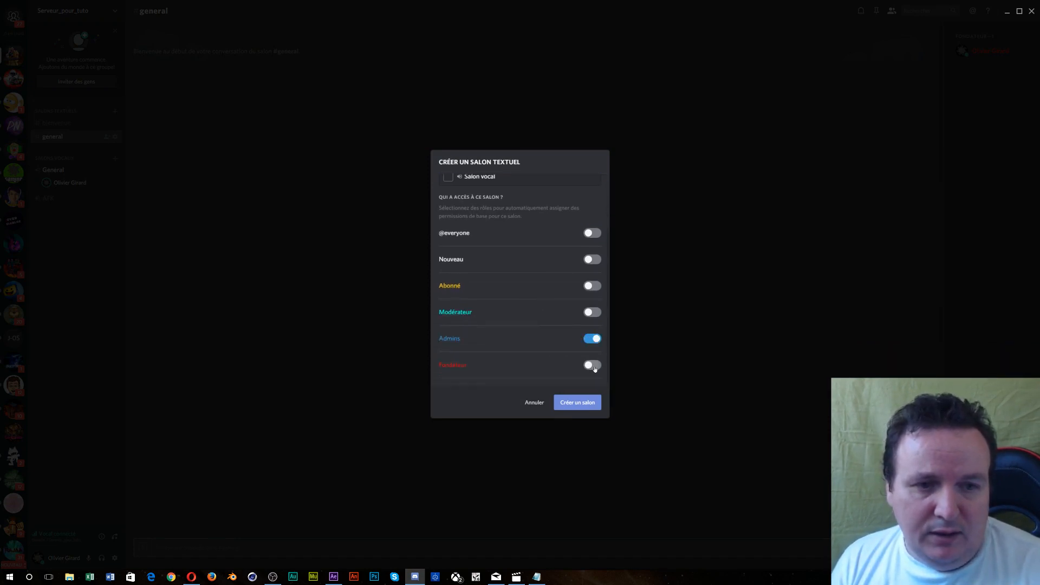
pyautogui.click(592, 365)
pyautogui.click(586, 404)
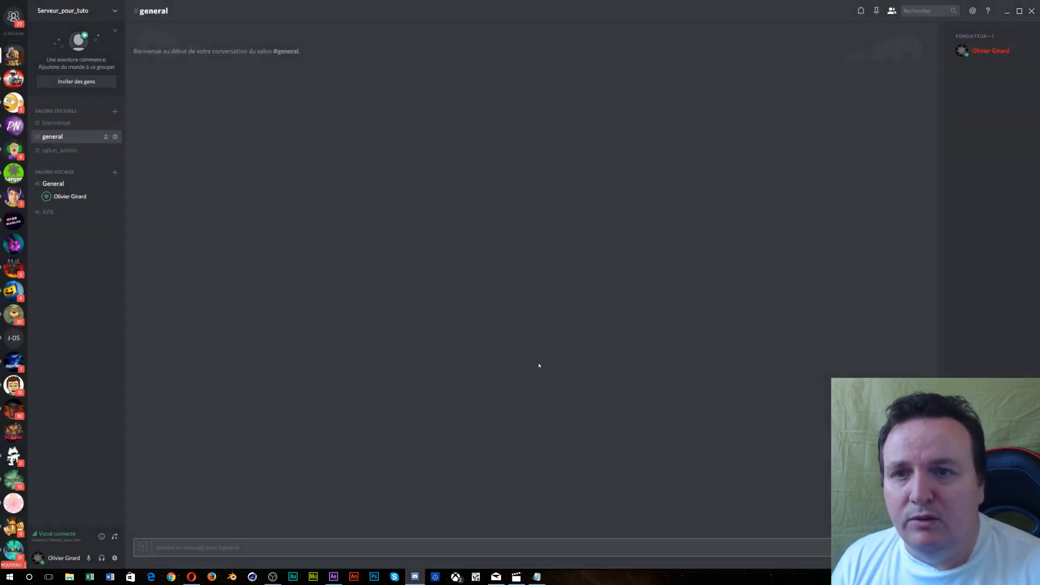
pyautogui.moveTo(81, 151); pyautogui.dragTo(73, 139)
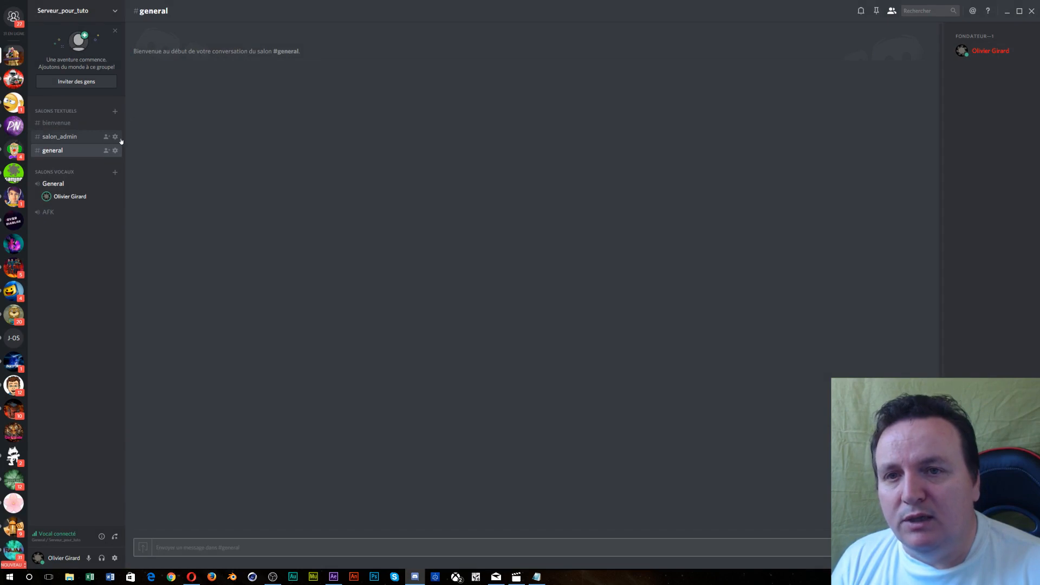
# - Create a Salon_Modo text channel for Modérateur, Admins and Fondateur, and move it above general
pyautogui.click(115, 110)
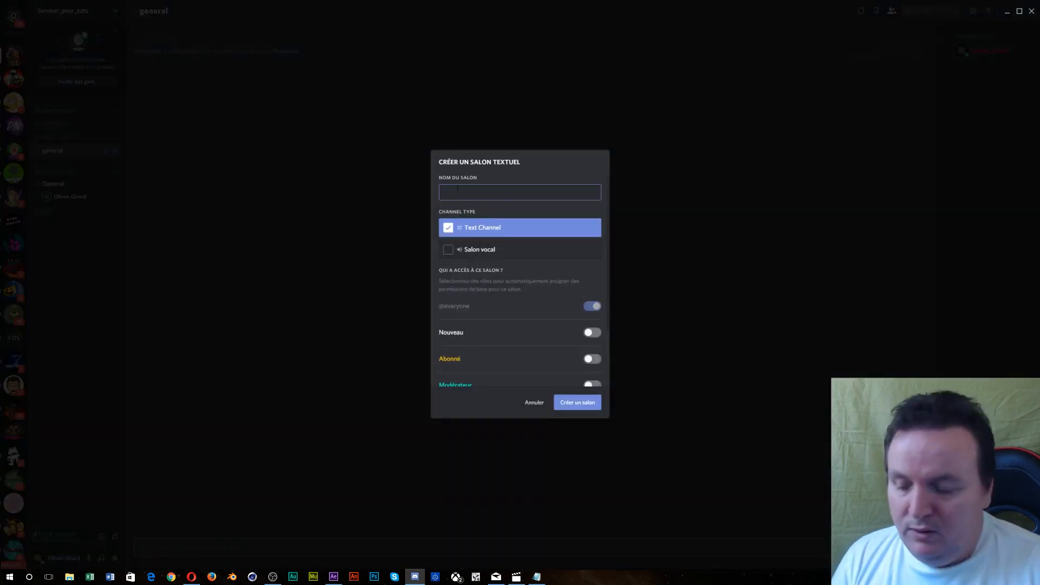
pyautogui.write('Sa')
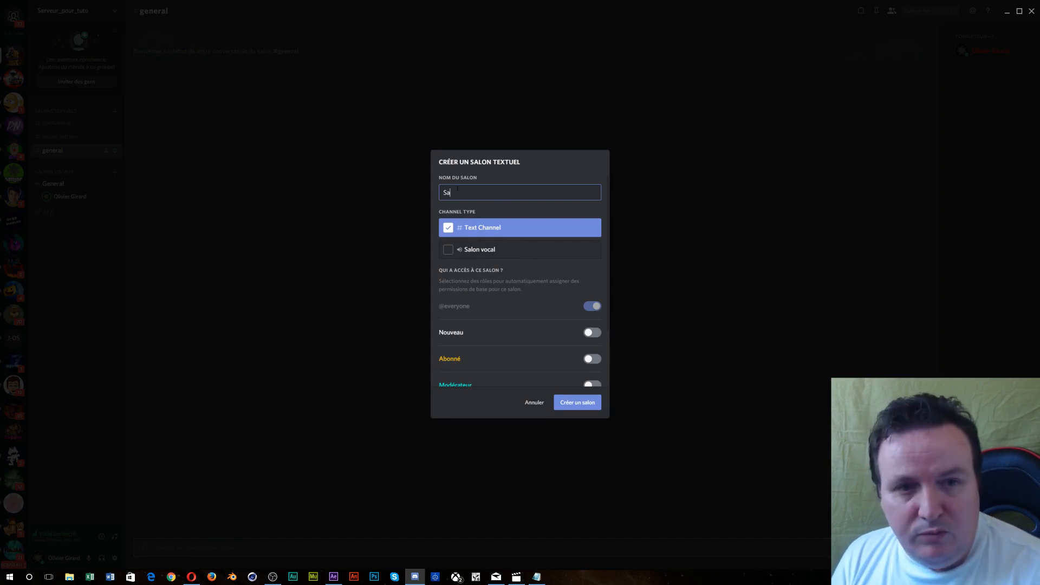
pyautogui.write('lon_')
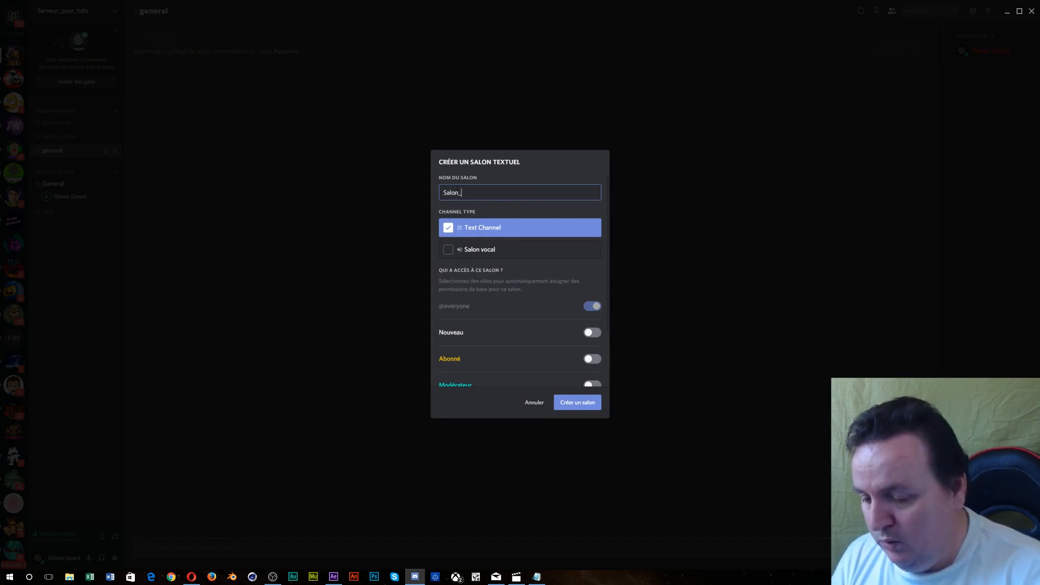
pyautogui.write('Modo')
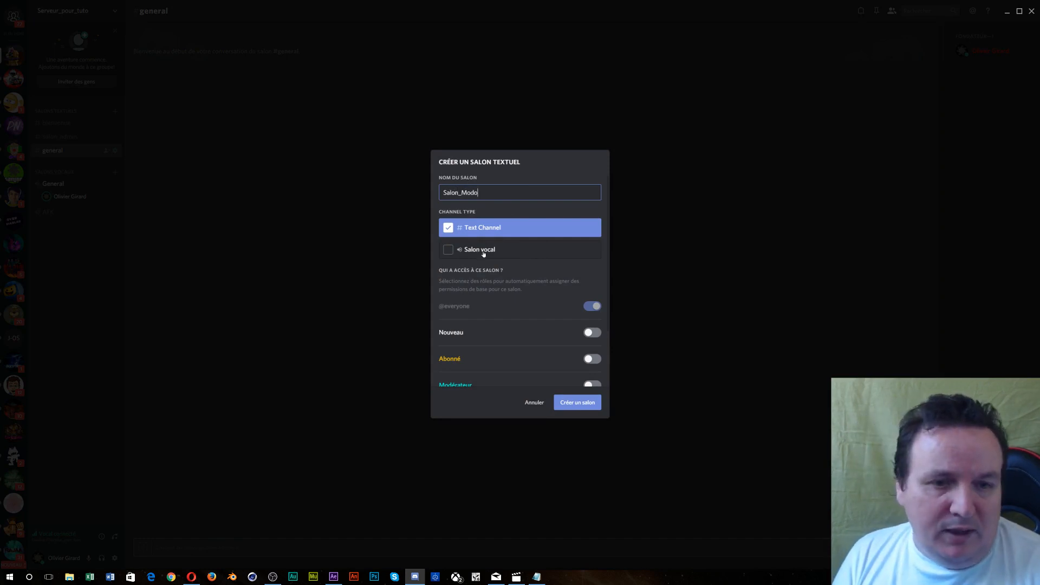
pyautogui.scroll(-3, 540, 330)
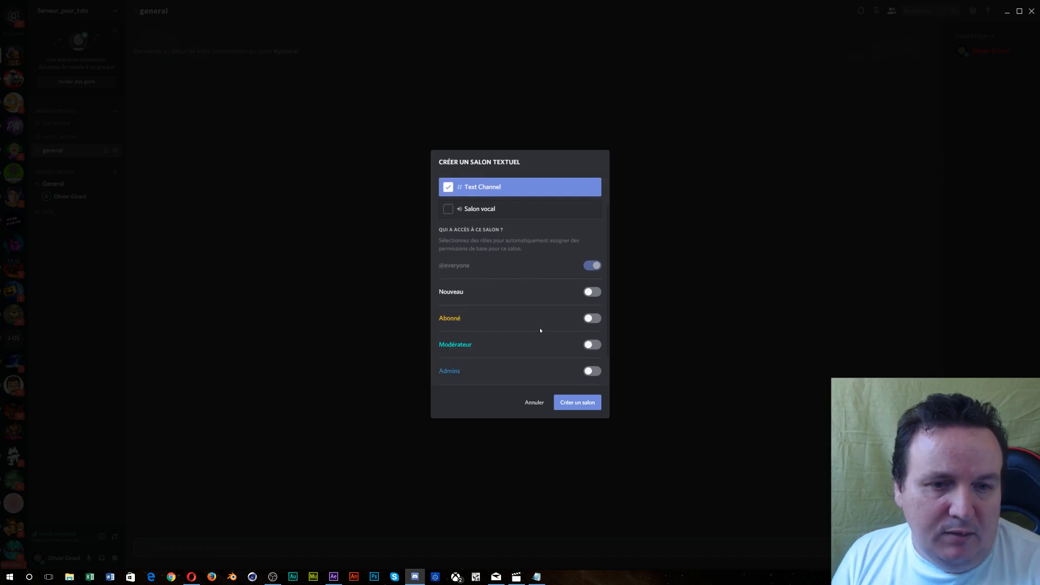
pyautogui.click(593, 313)
pyautogui.click(594, 339)
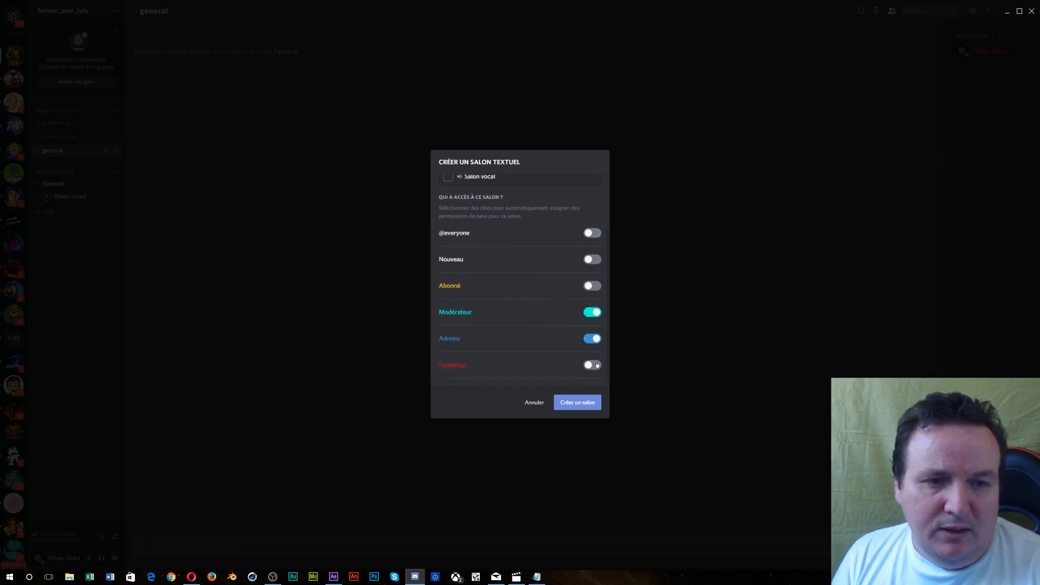
pyautogui.click(593, 366)
pyautogui.click(583, 402)
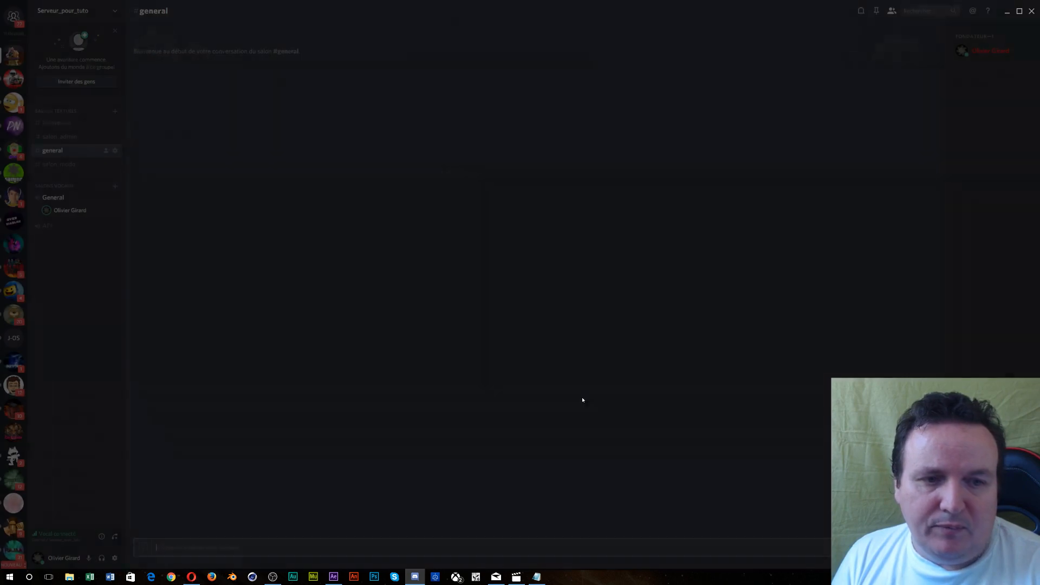
pyautogui.moveTo(65, 165); pyautogui.dragTo(56, 148)
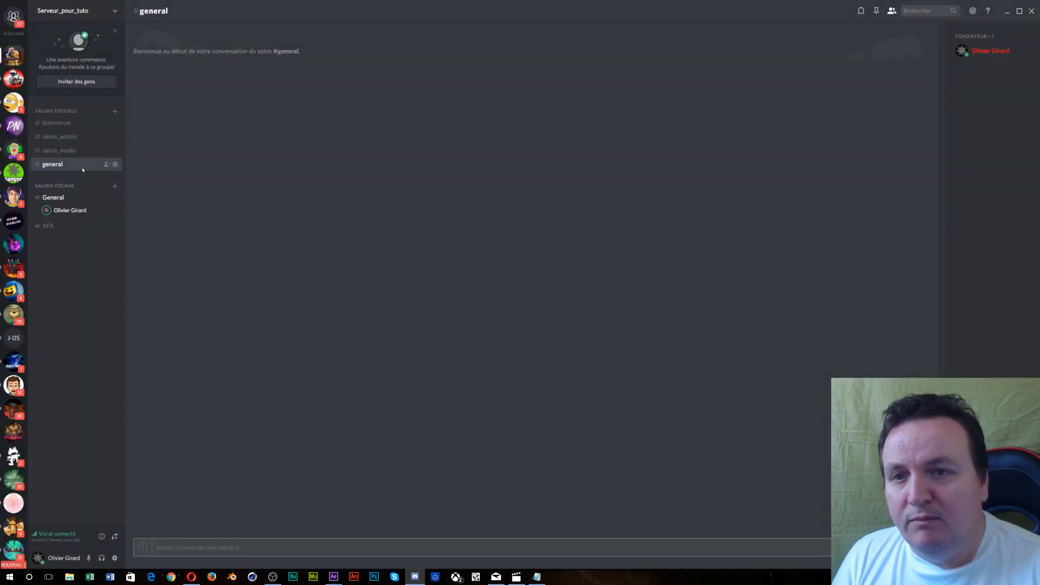
# - Create a Salon_Fondateur text channel open only to Fondateur, and move it just below bienvenue
pyautogui.click(115, 111)
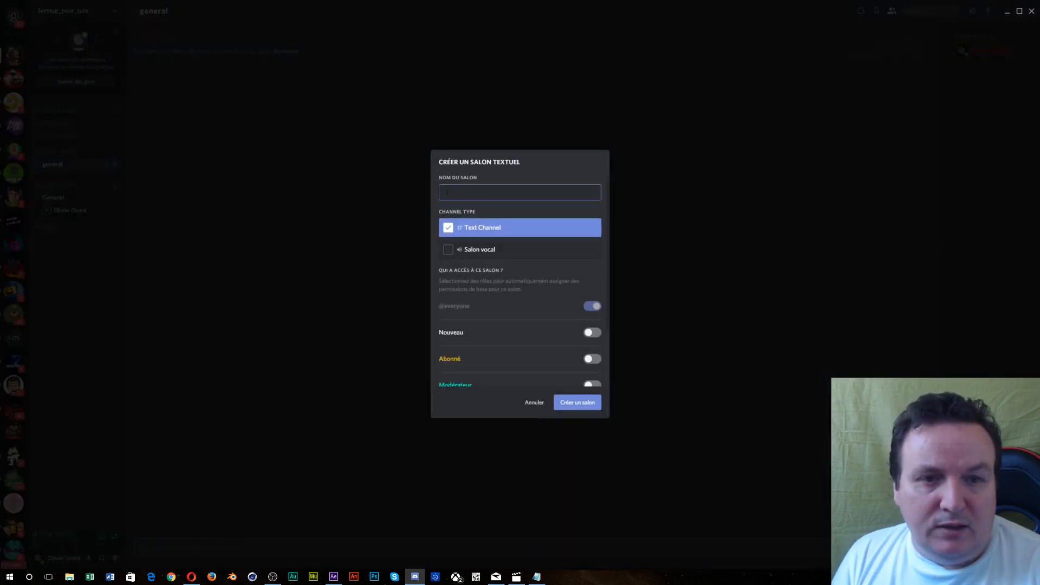
pyautogui.write('Salo')
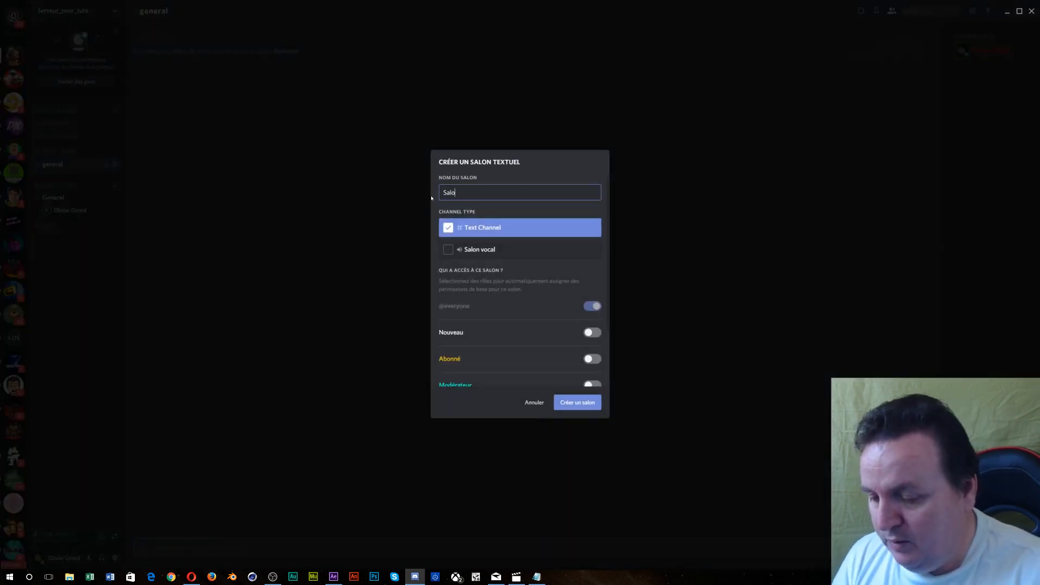
pyautogui.write('n_Foi')
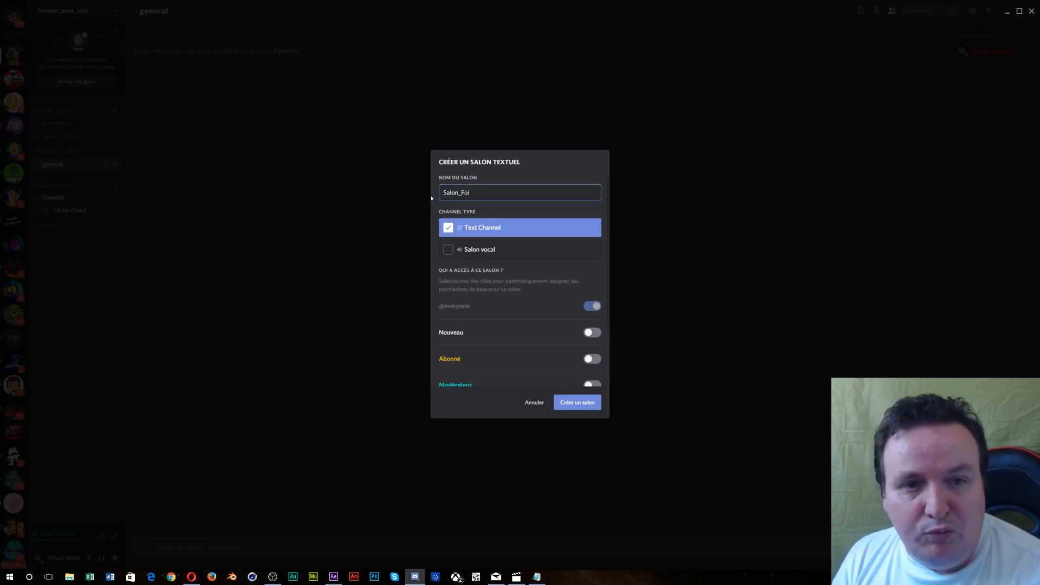
pyautogui.press('BackSpace')
pyautogui.write('ndateur')
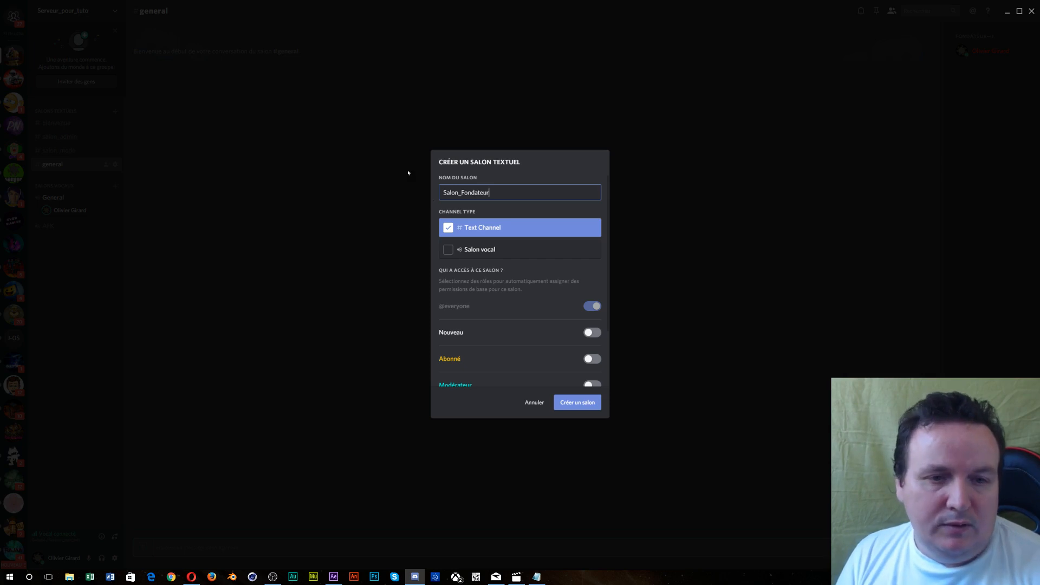
pyautogui.scroll(-1, 526, 401)
pyautogui.scroll(-1, 550, 355)
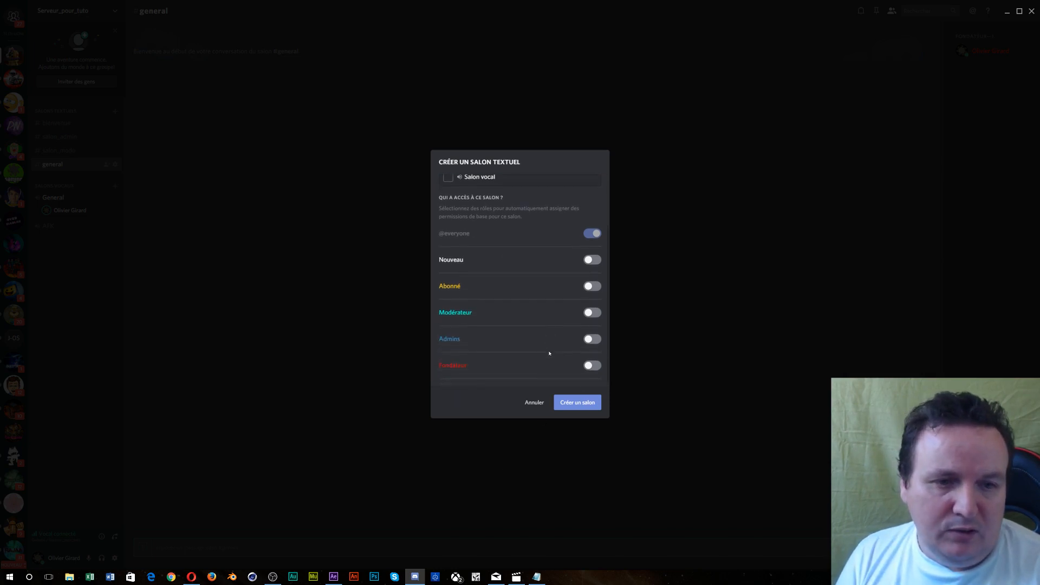
pyautogui.click(592, 366)
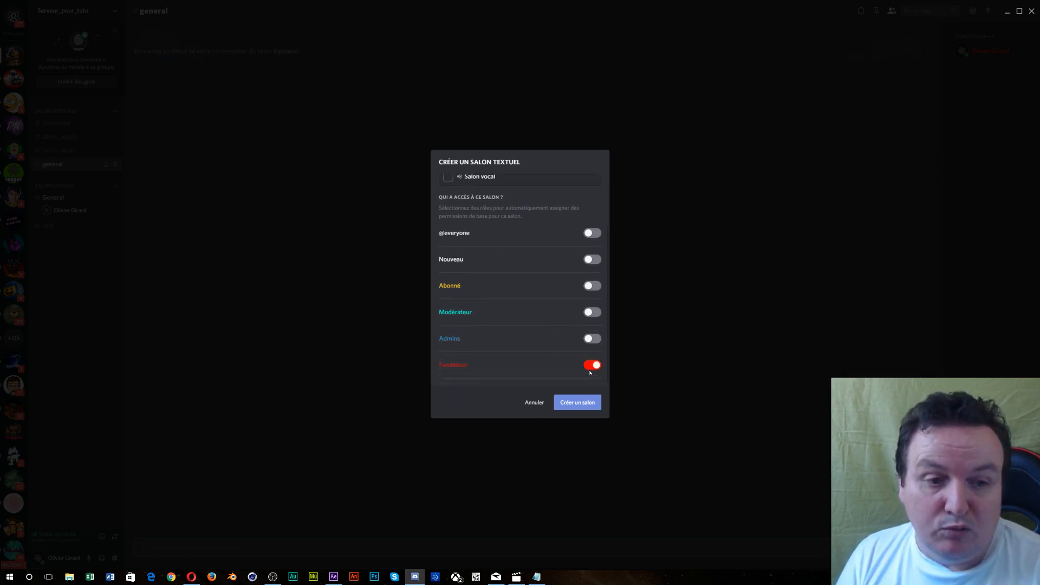
pyautogui.click(577, 405)
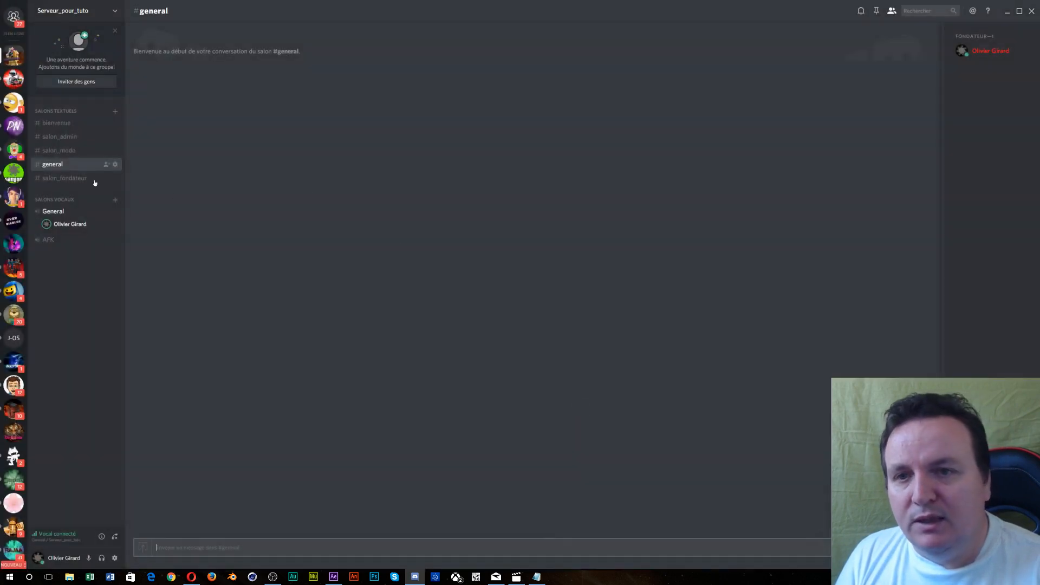
pyautogui.moveTo(76, 178); pyautogui.dragTo(82, 137)
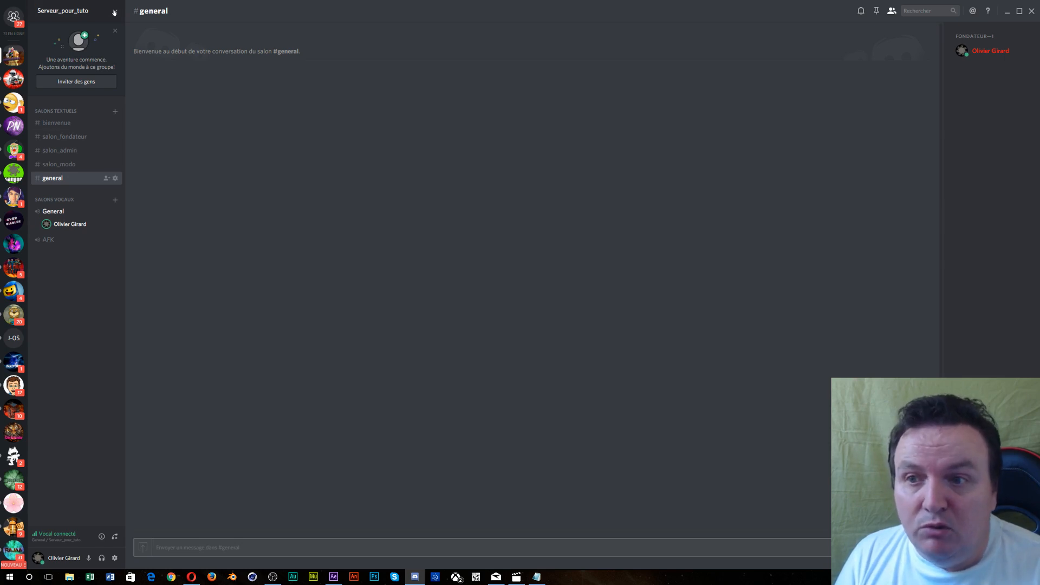
# - Create a Salon_Abonne text channel open to Abonné, Modérateur, Admins and Fondateur
pyautogui.click(115, 111)
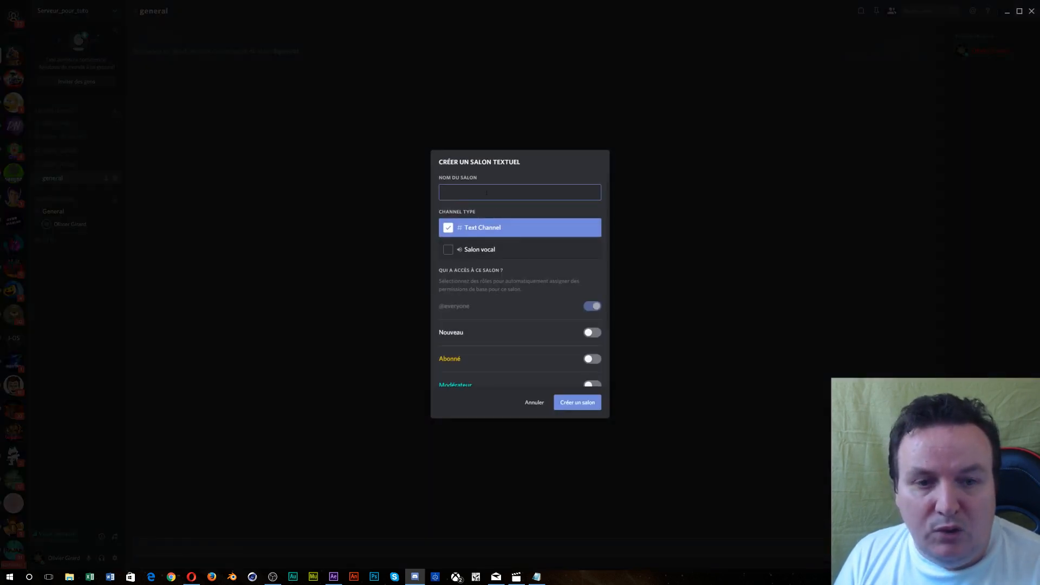
pyautogui.click(592, 358)
pyautogui.scroll(-1, 580, 330)
pyautogui.click(592, 312)
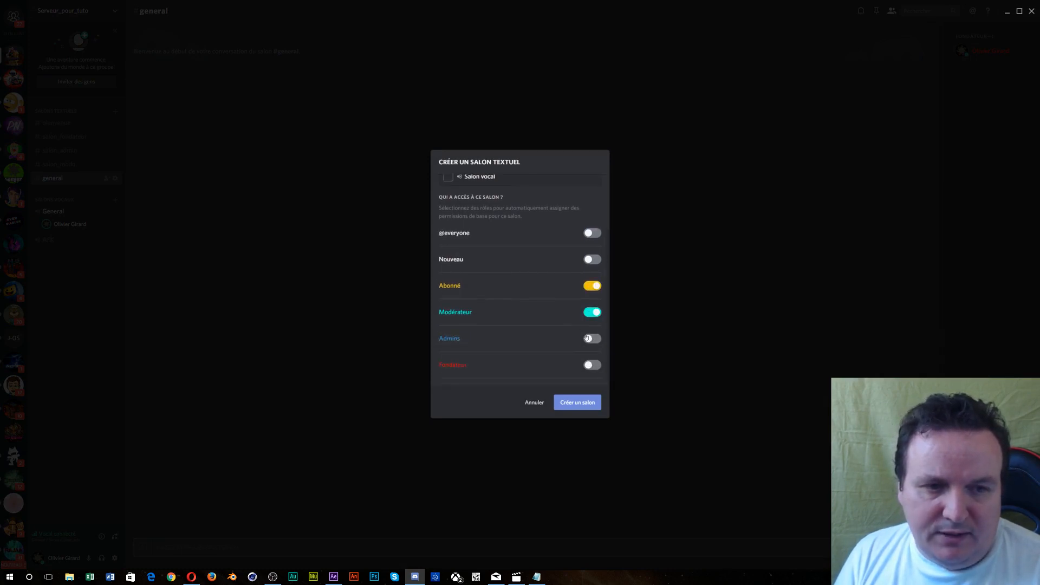
pyautogui.click(593, 339)
pyautogui.click(592, 366)
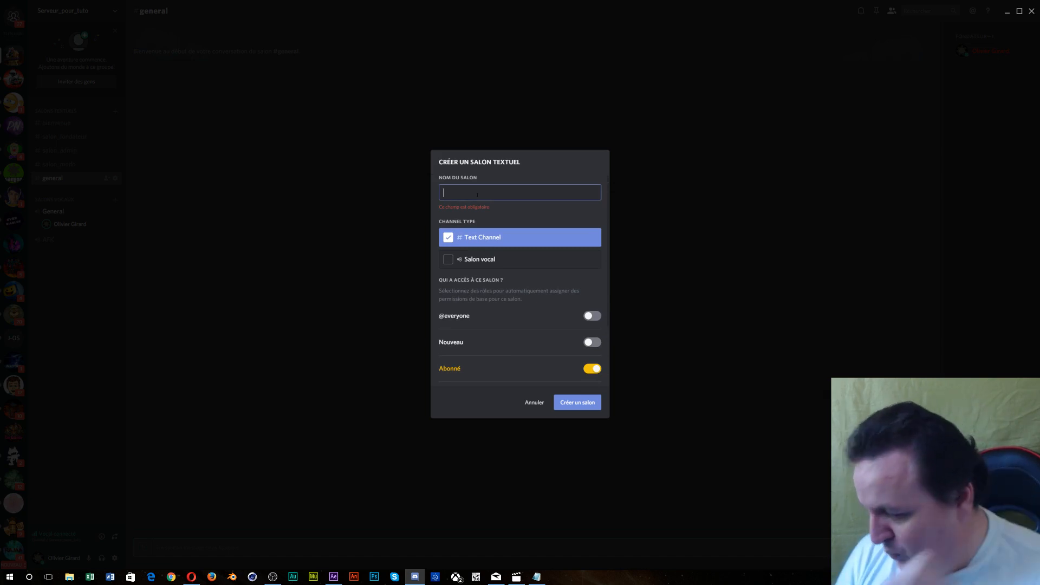
pyautogui.write('Salon_')
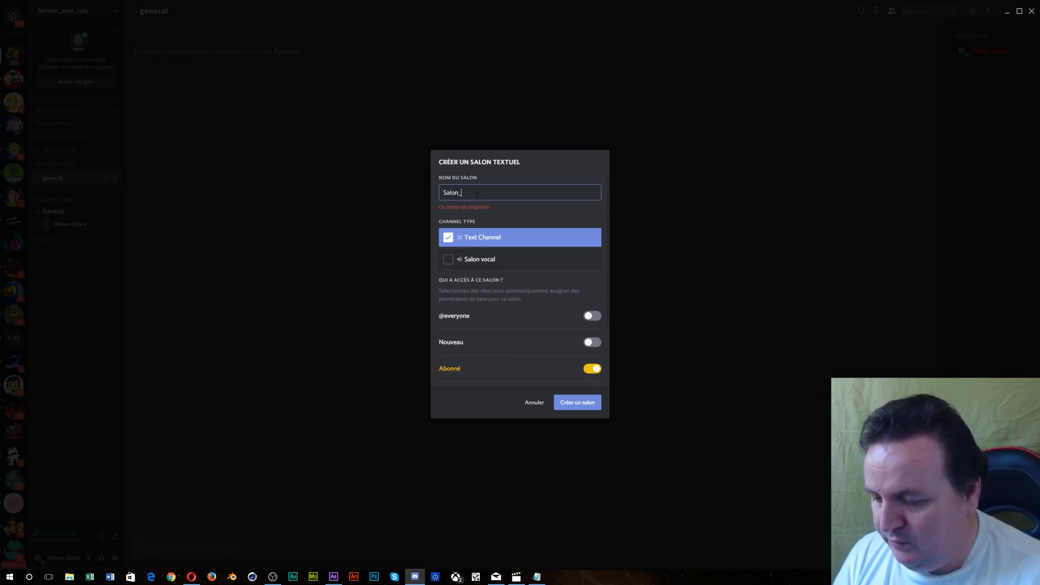
pyautogui.write('Ab')
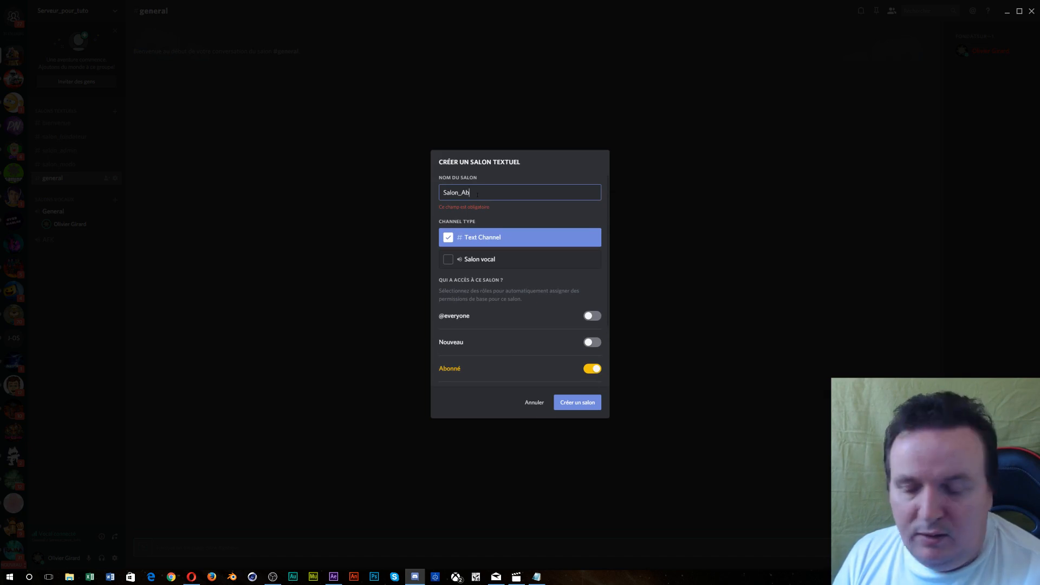
pyautogui.write('onnes')
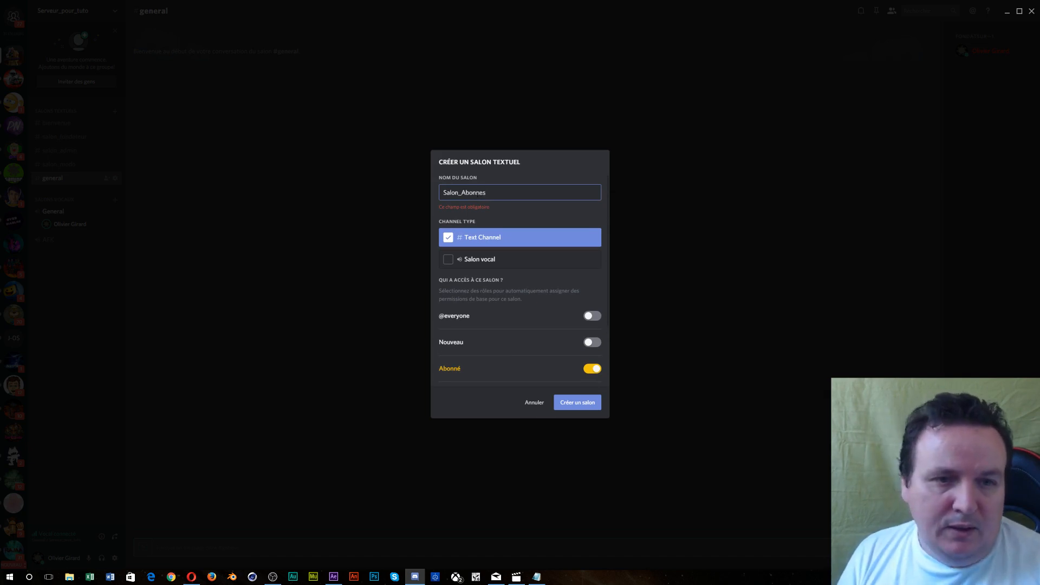
pyautogui.click(579, 402)
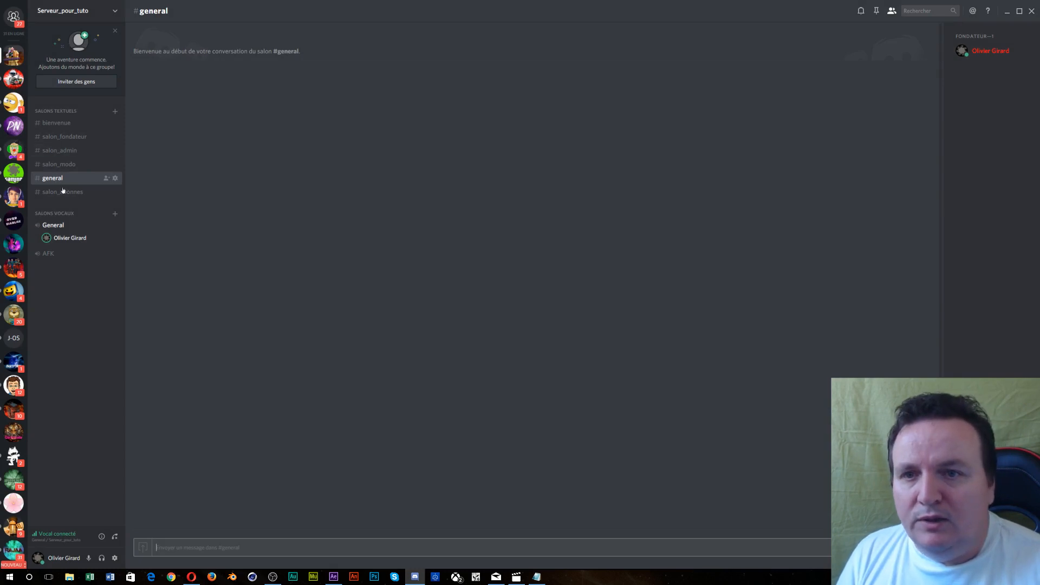
# - Move salon_abonnes above general and start a text channel named Salon_arrivéee_et_depart
pyautogui.moveTo(68, 193); pyautogui.dragTo(68, 175)
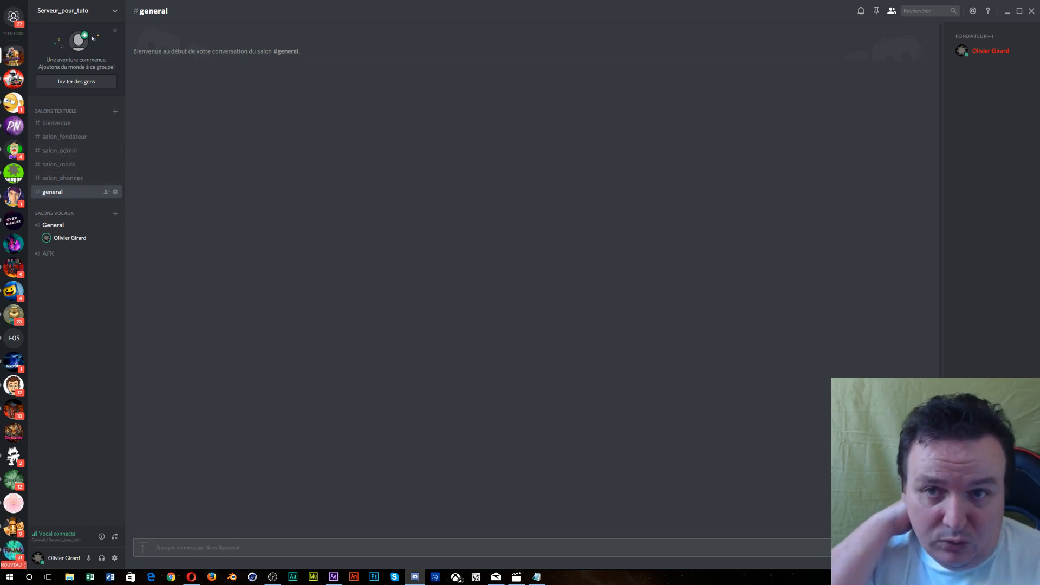
pyautogui.click(79, 11)
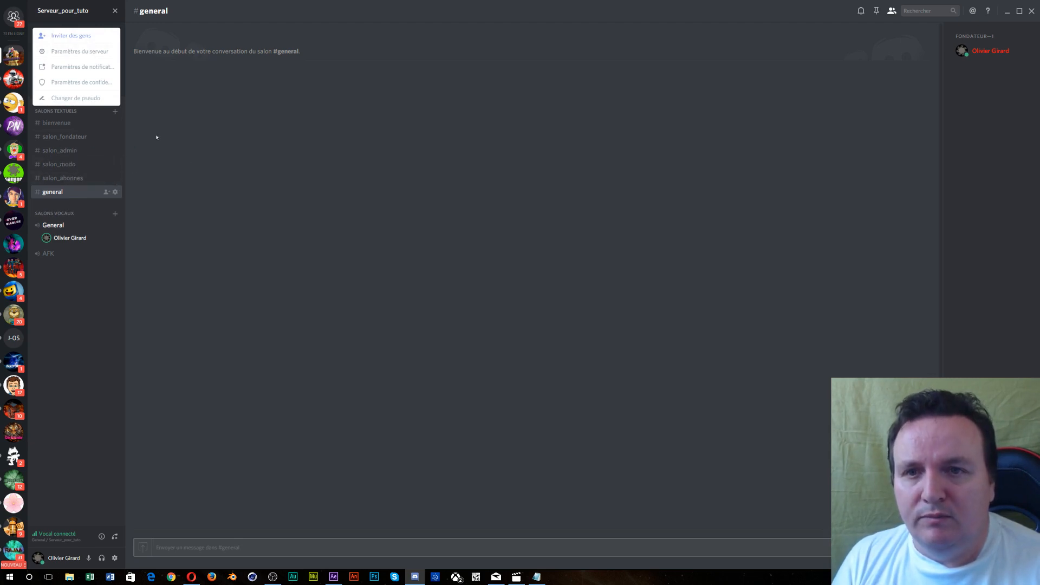
pyautogui.click(115, 112)
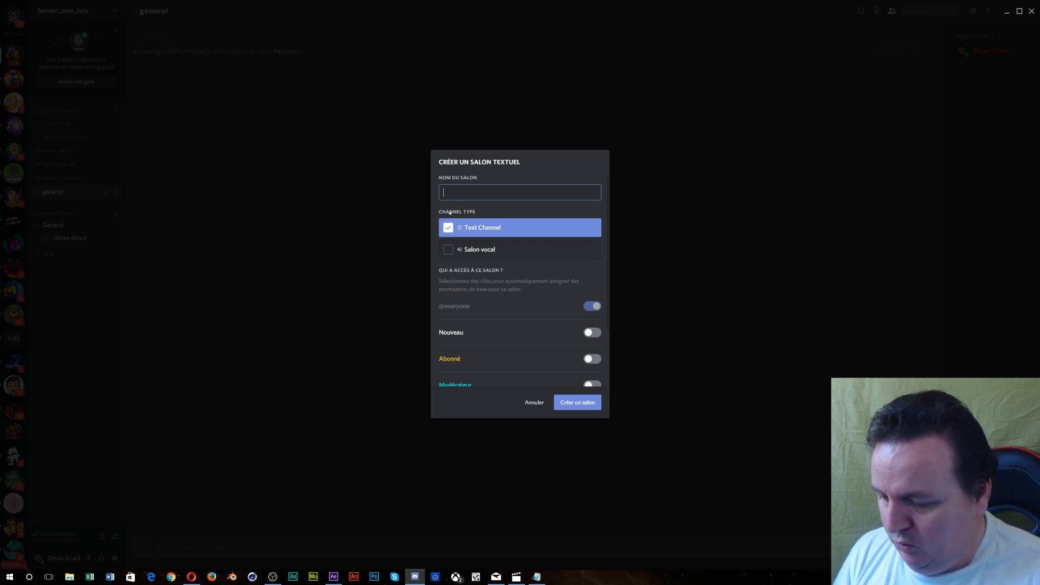
pyautogui.write('Salon')
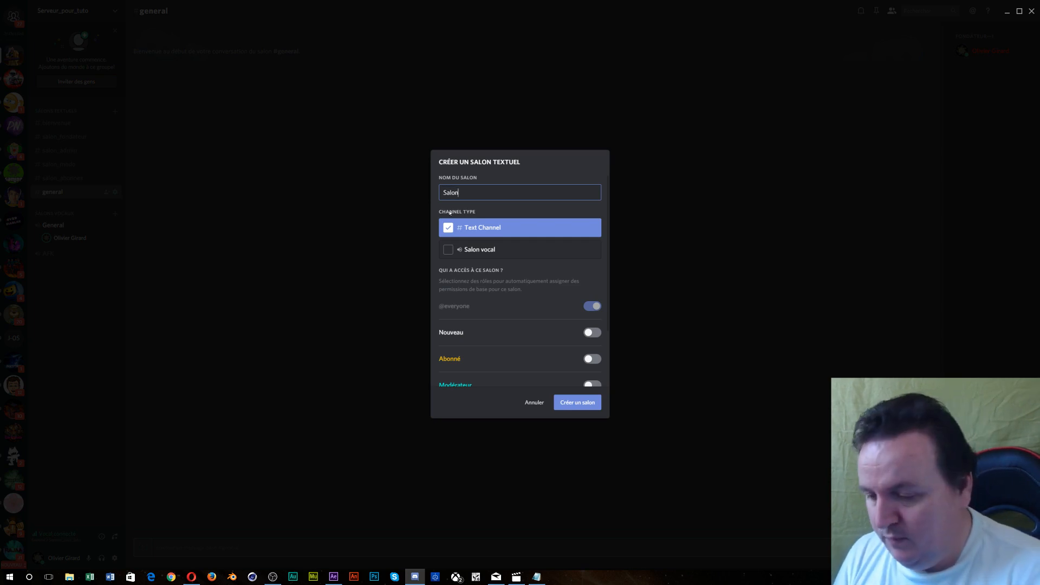
pyautogui.write('_arrivé')
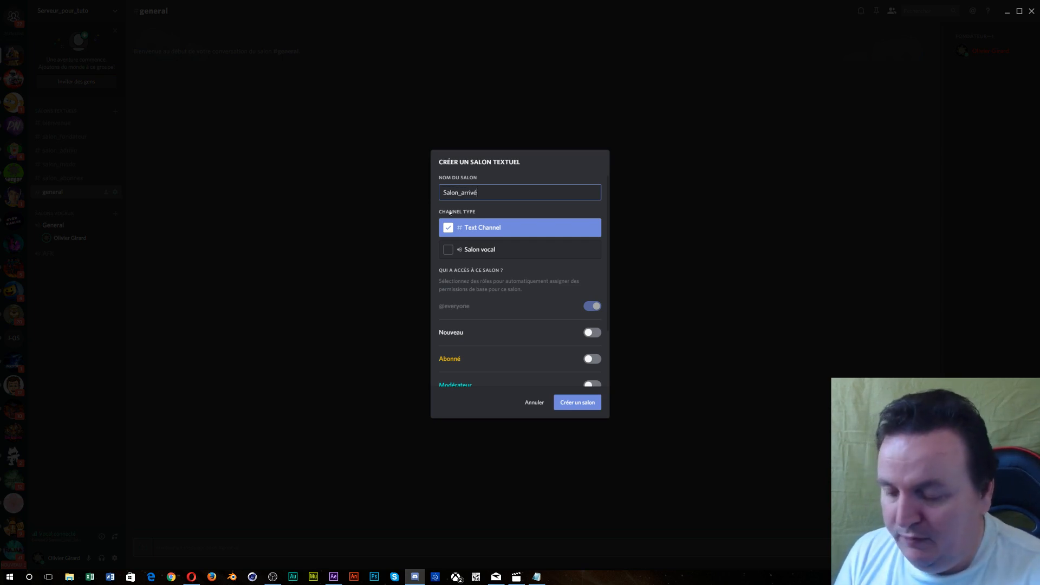
pyautogui.press('BackSpace')
pyautogui.write('ee')
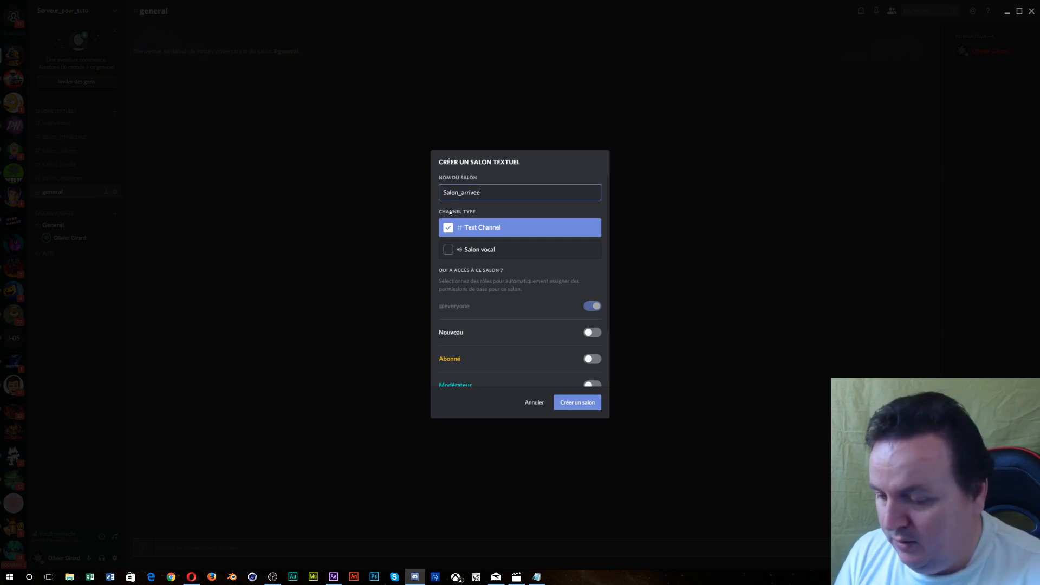
pyautogui.write('_et_depart')
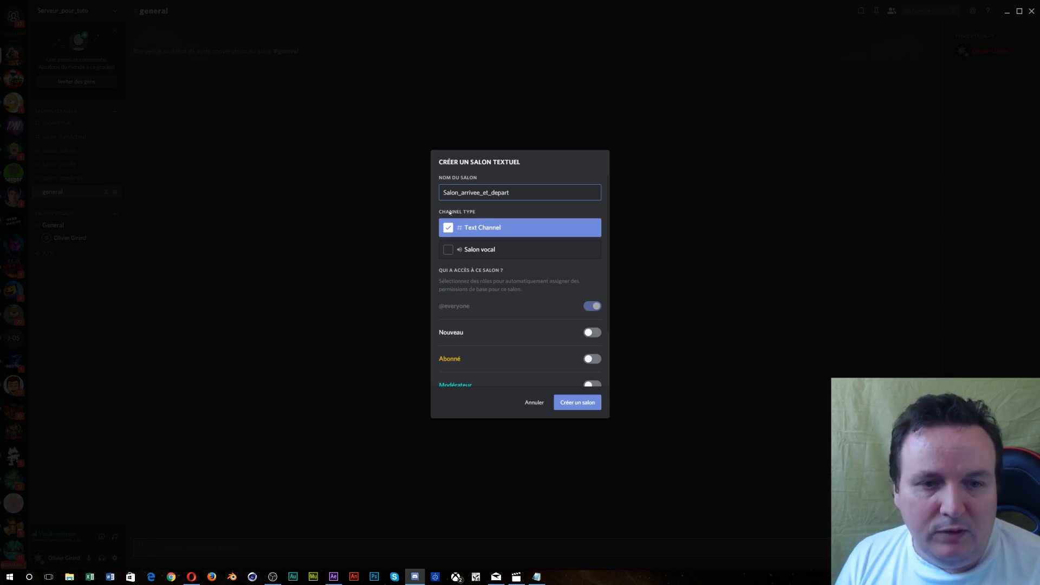
# - Grant Nouveau, Abonné, Modérateur, Admins and Fondateur access, then create the arrivals channel
pyautogui.scroll(-1, 514, 342)
pyautogui.scroll(-1, 513, 342)
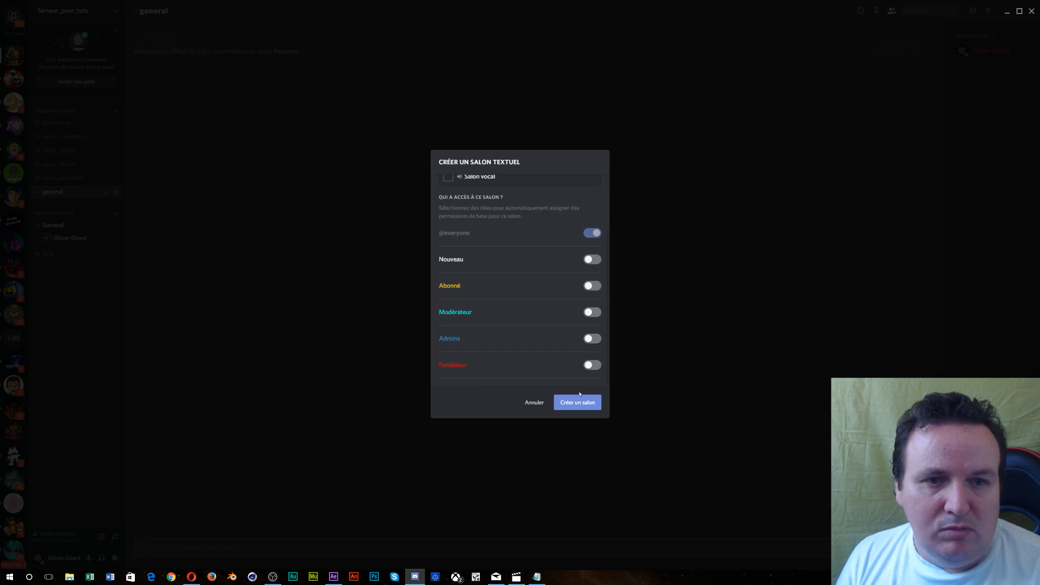
pyautogui.click(592, 260)
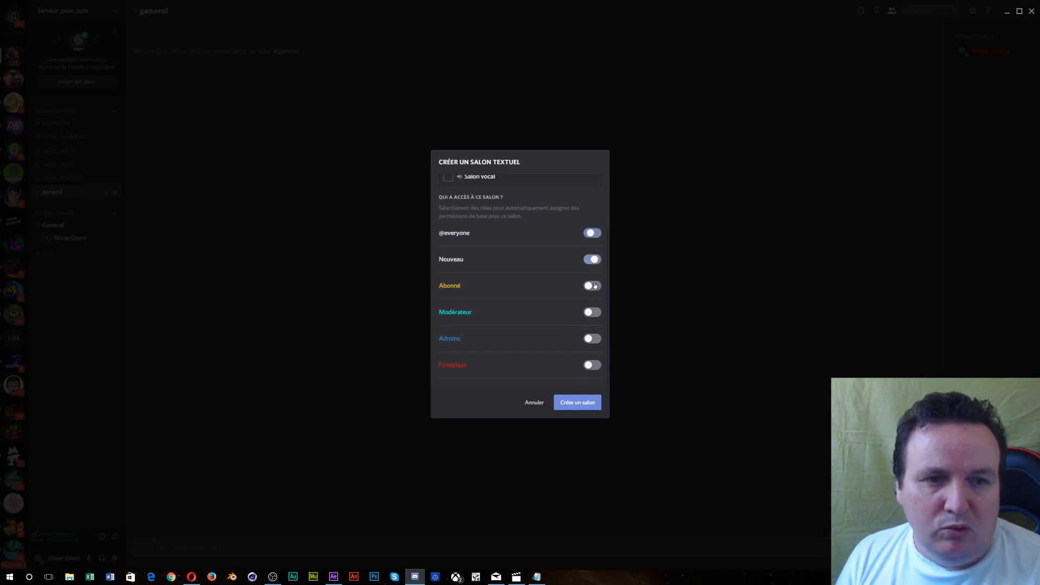
pyautogui.click(591, 286)
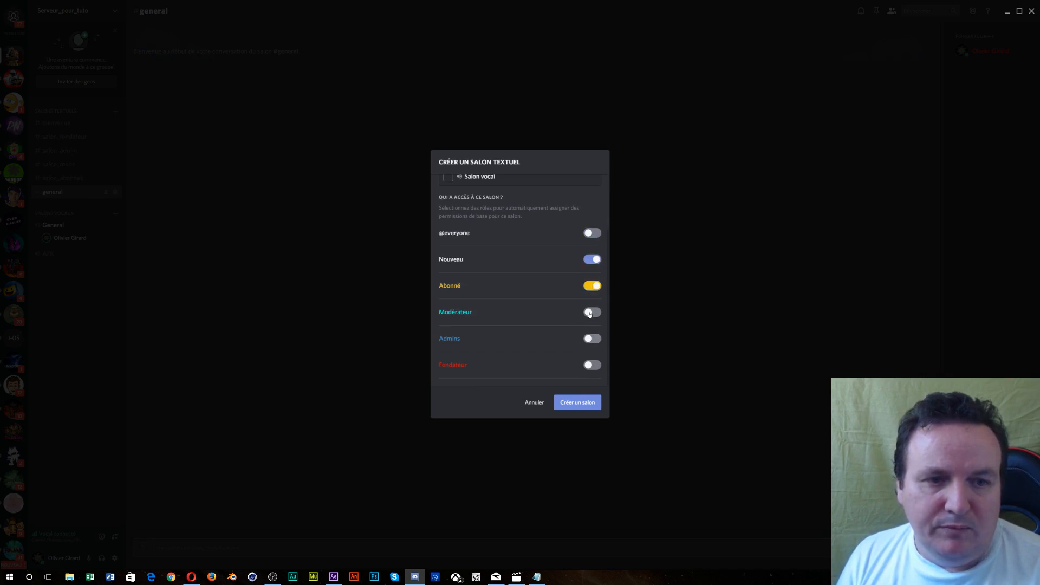
pyautogui.click(592, 312)
pyautogui.click(592, 338)
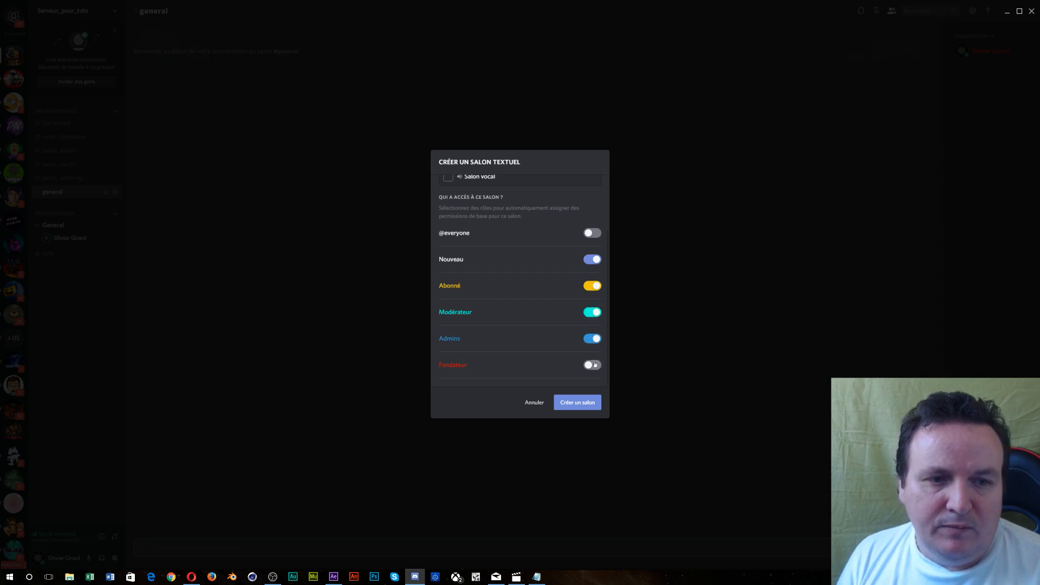
pyautogui.click(593, 365)
pyautogui.click(576, 403)
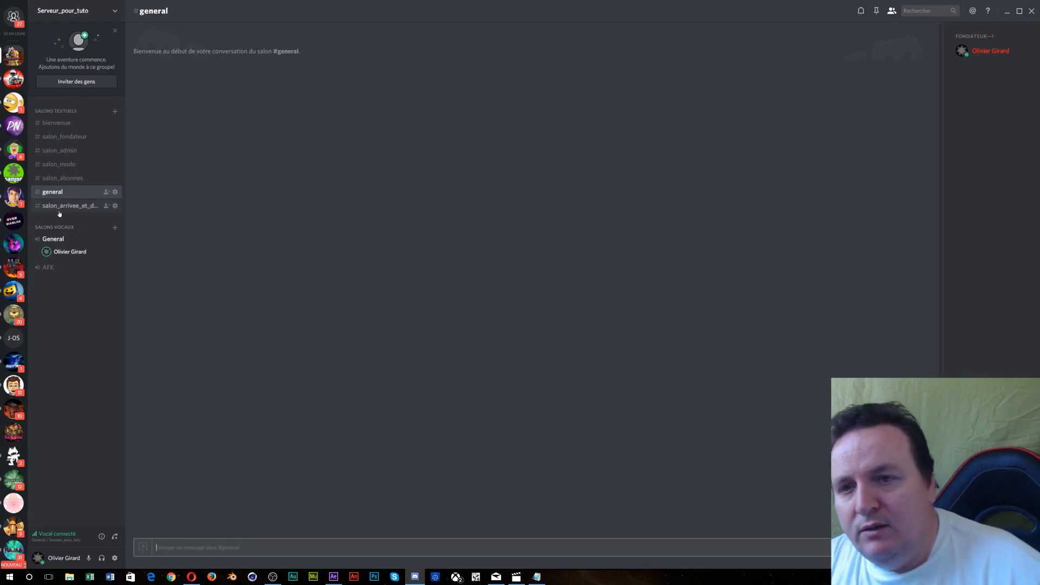
# - Drag salon_arrivee_et_depart up so it sits above general, below salon_abonnes
pyautogui.moveTo(59, 209)
pyautogui.mouseDown()
pyautogui.moveTo(57, 169)
pyautogui.moveTo(55, 193)
pyautogui.mouseUp()
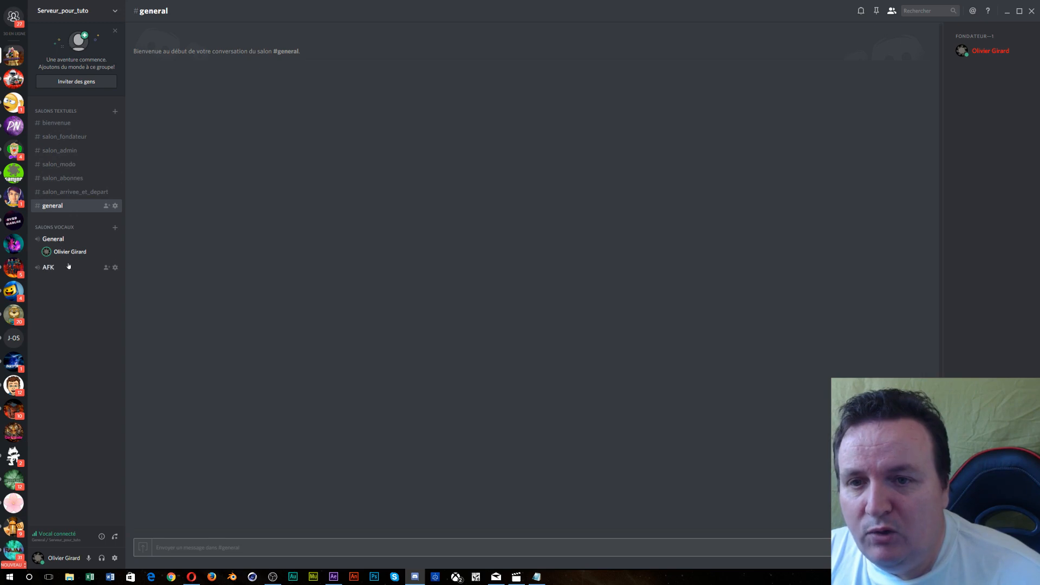
# - Create a Salon_Fondateur voice channel accessible only to the Fondateur role
pyautogui.click(115, 228)
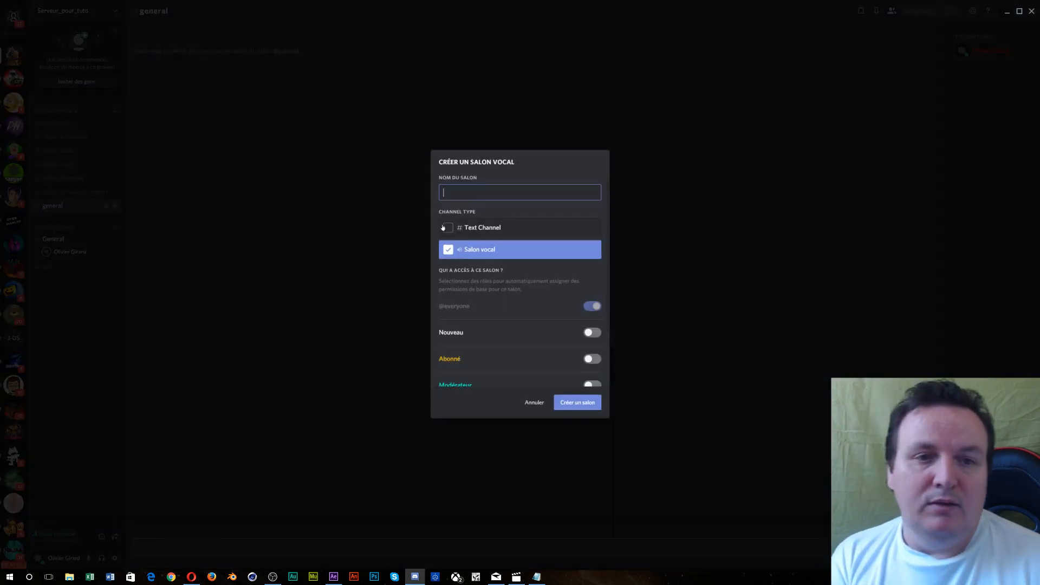
pyautogui.write('Salon')
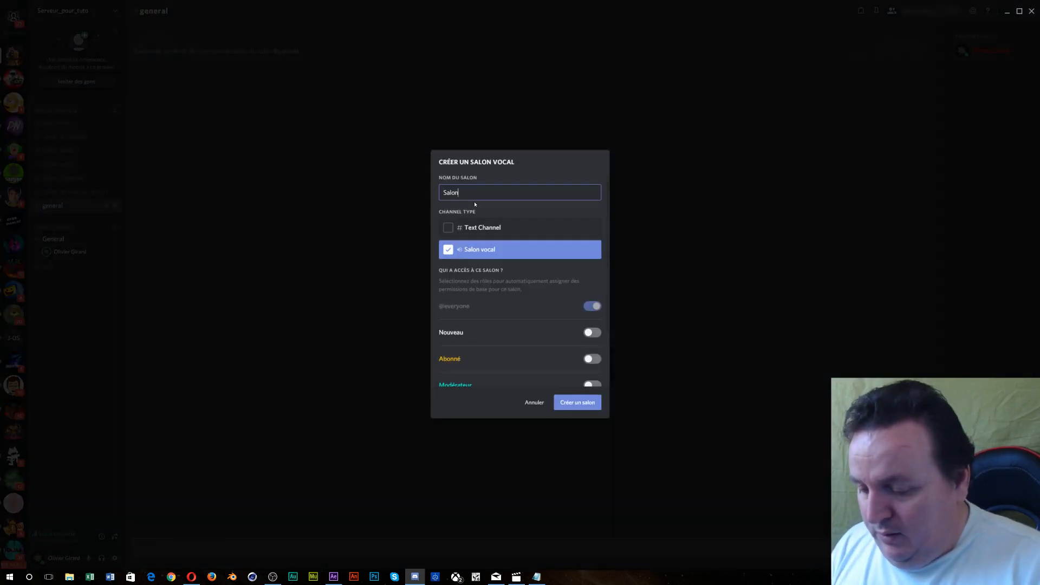
pyautogui.write('_Fond')
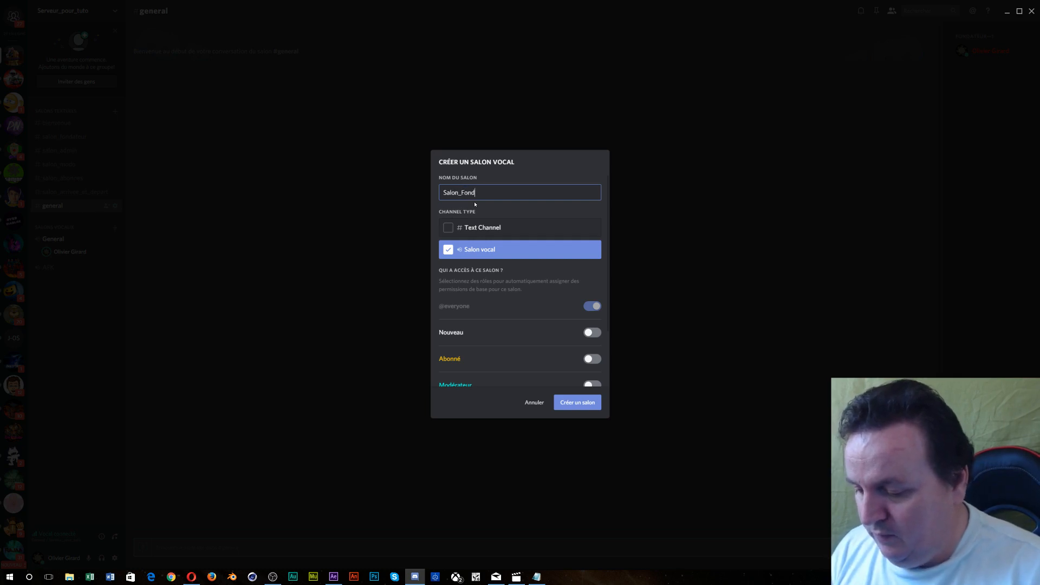
pyautogui.write('ateur')
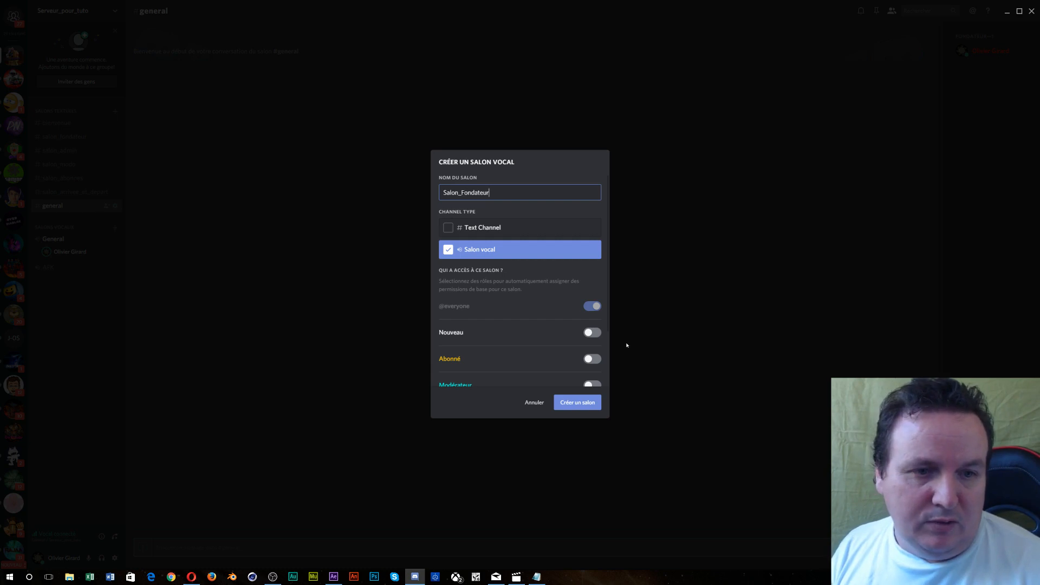
pyautogui.scroll(-2, 511, 307)
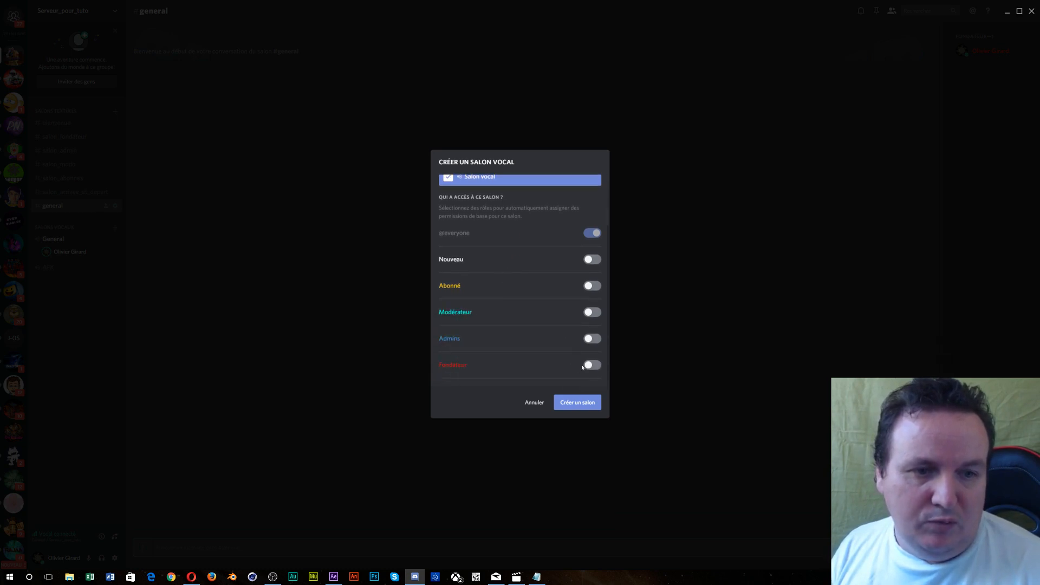
pyautogui.click(590, 365)
pyautogui.click(576, 403)
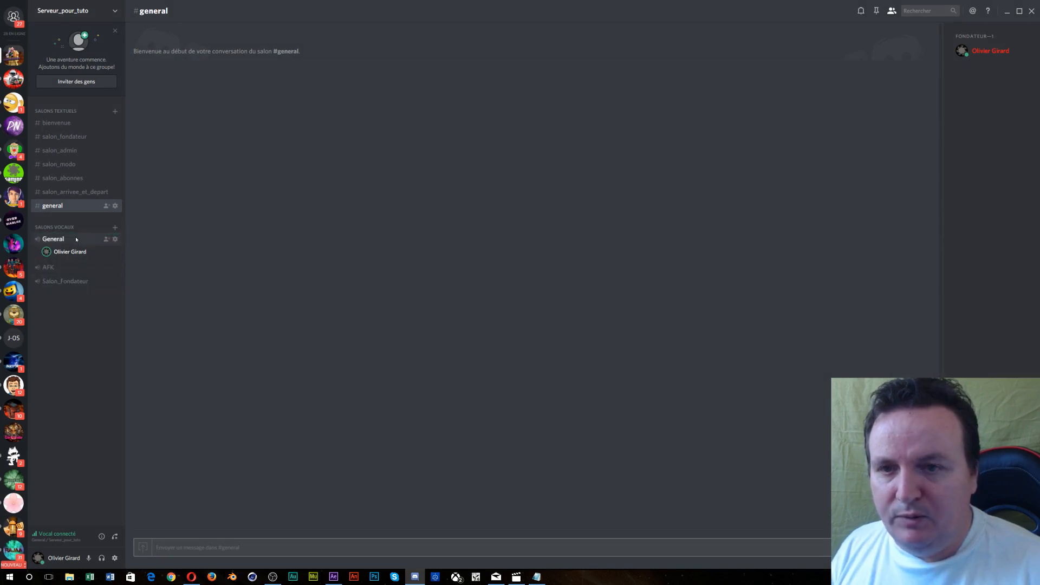
pyautogui.click(115, 11)
pyautogui.click(197, 114)
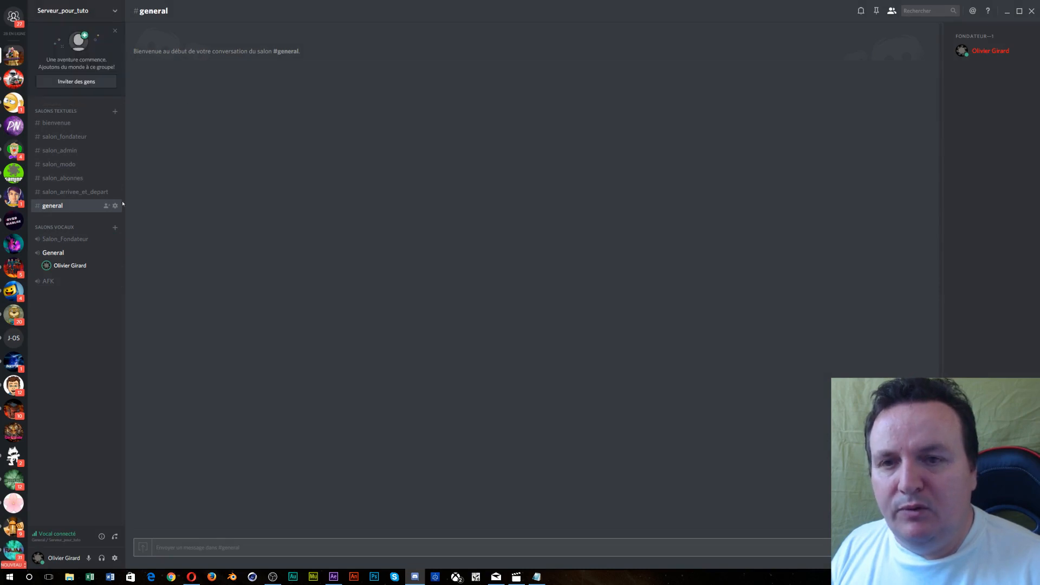
pyautogui.click(115, 229)
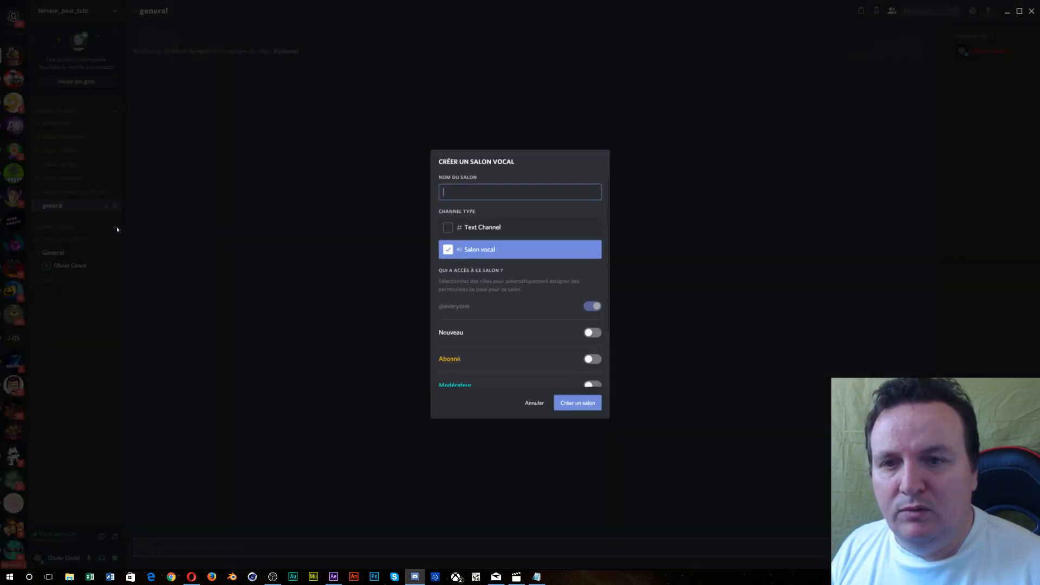
pyautogui.scroll(-3, 484, 315)
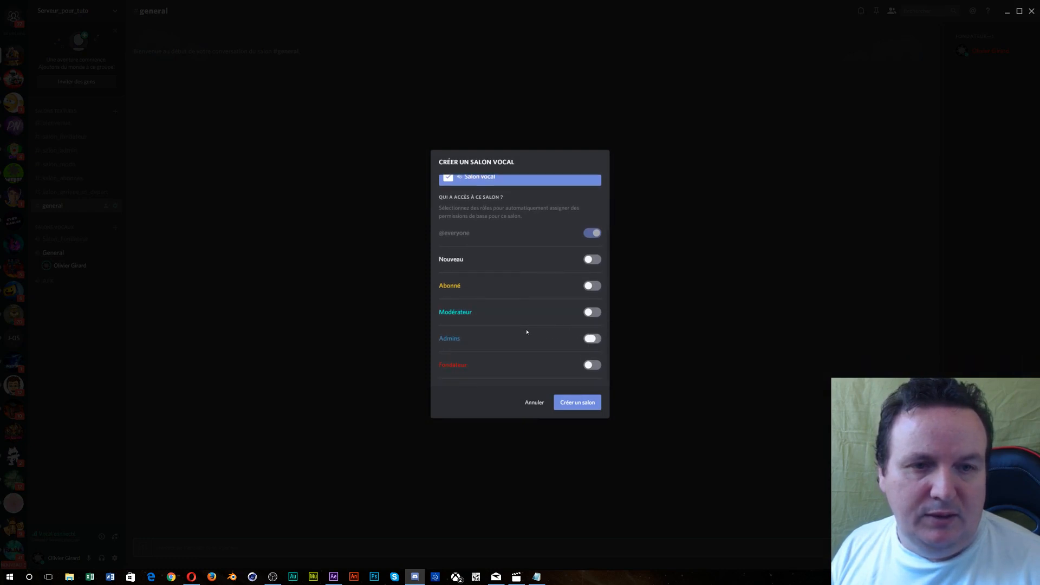
pyautogui.scroll(3, 527, 320)
pyautogui.click(456, 192)
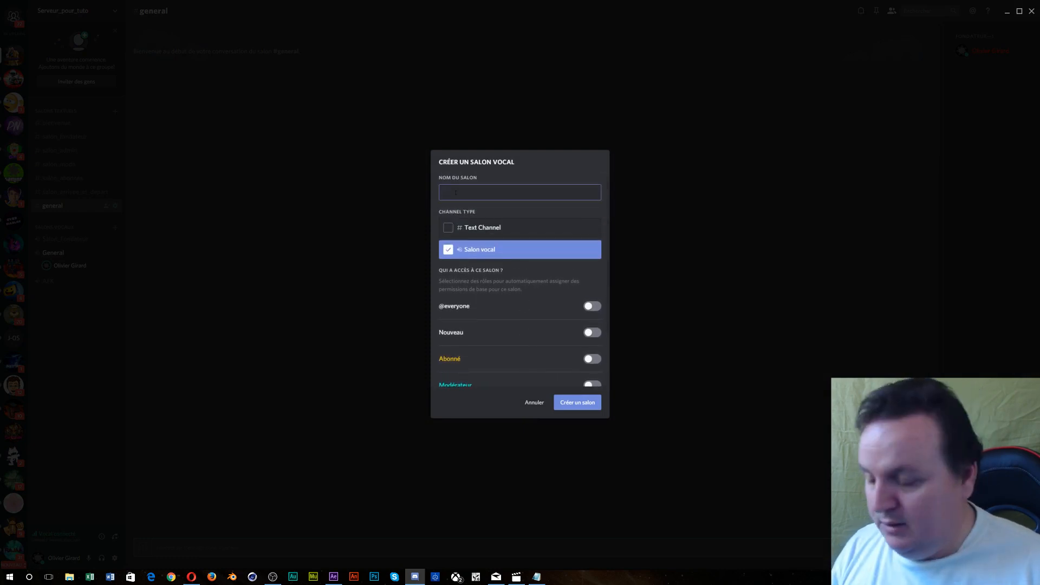
pyautogui.write('Salon')
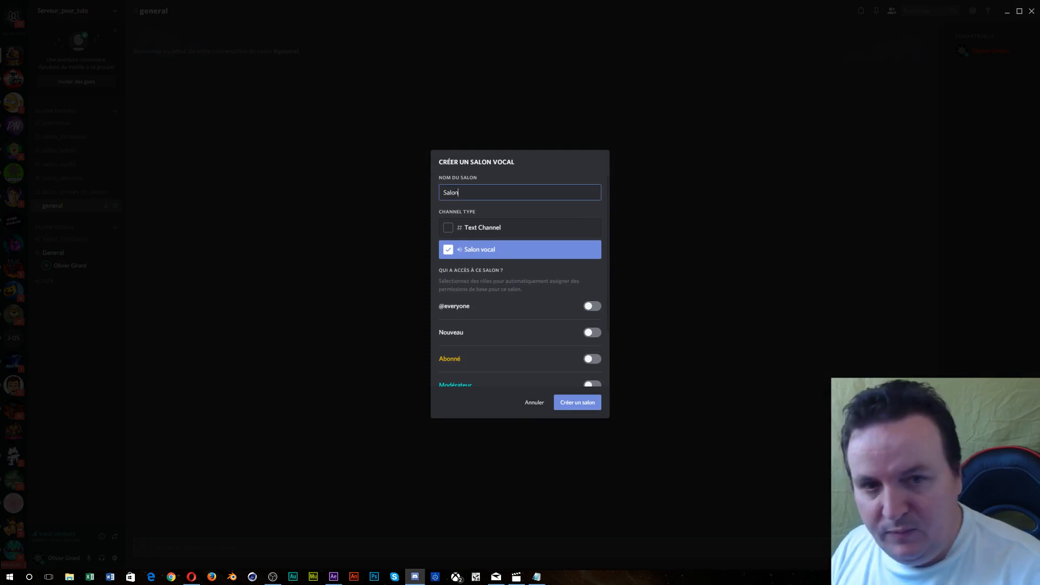
pyautogui.write('_')
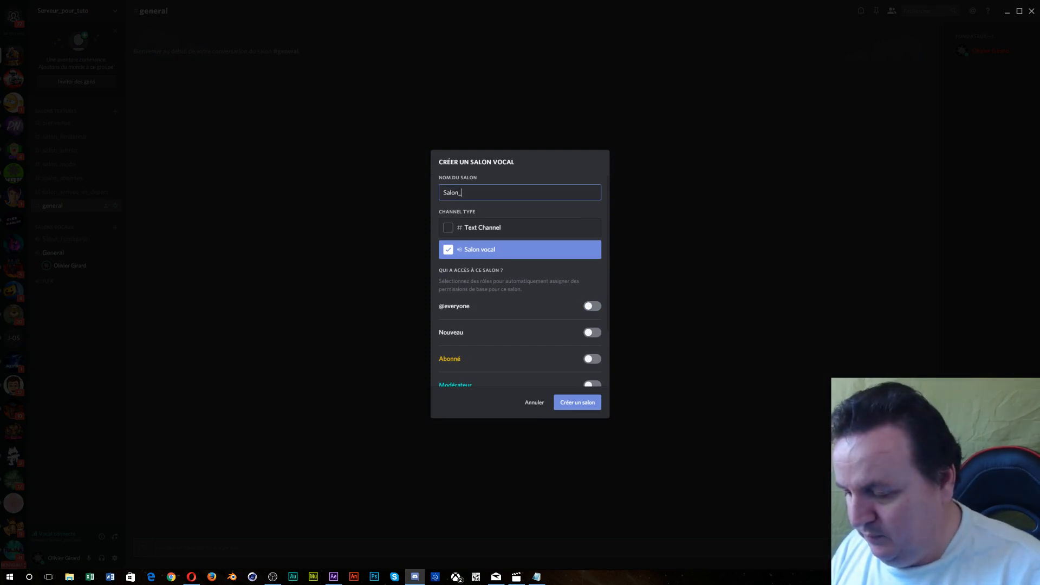
pyautogui.write('Ad')
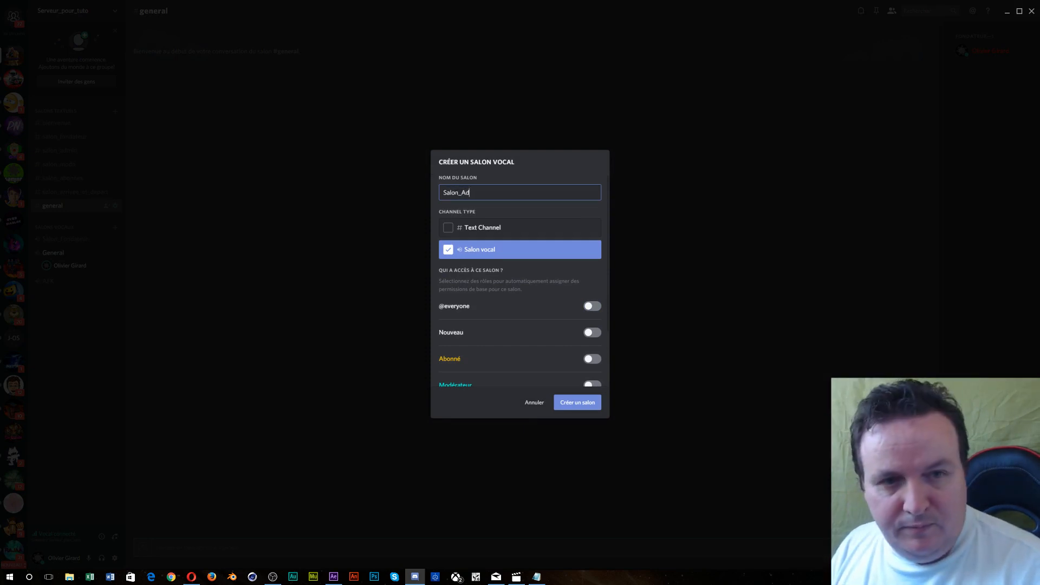
pyautogui.write('min')
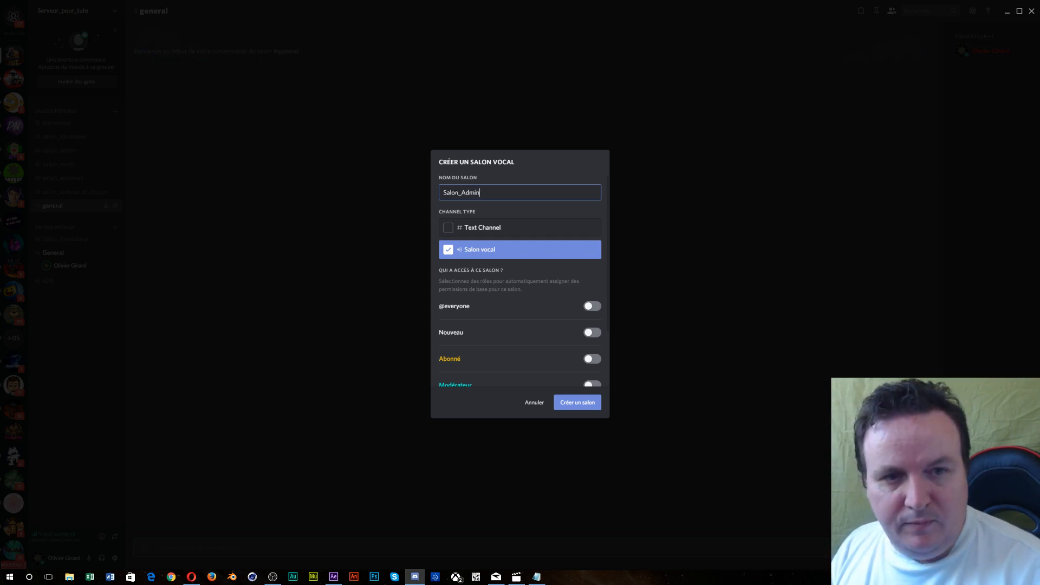
pyautogui.write('ss')
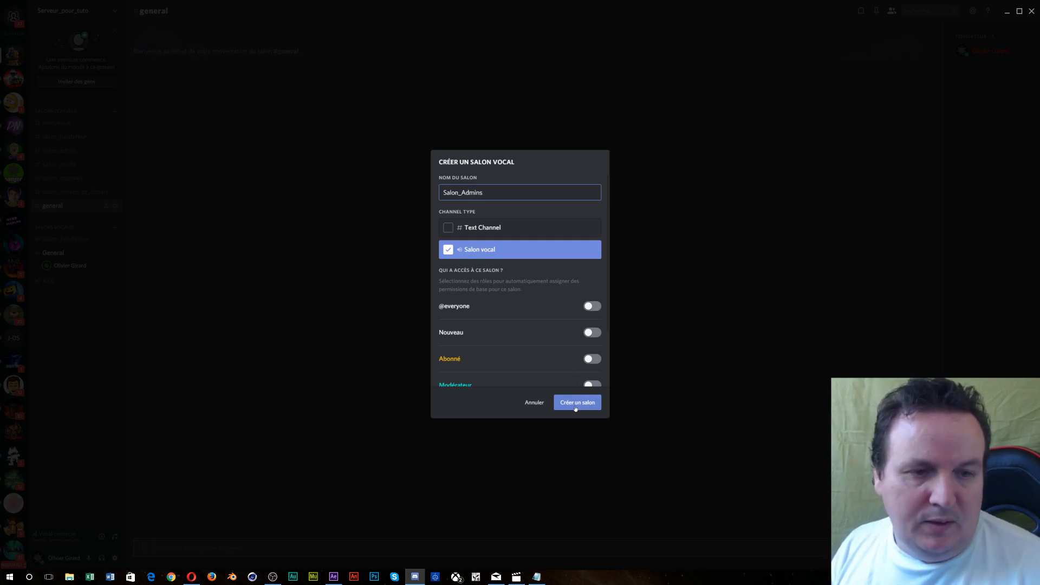
pyautogui.click(576, 408)
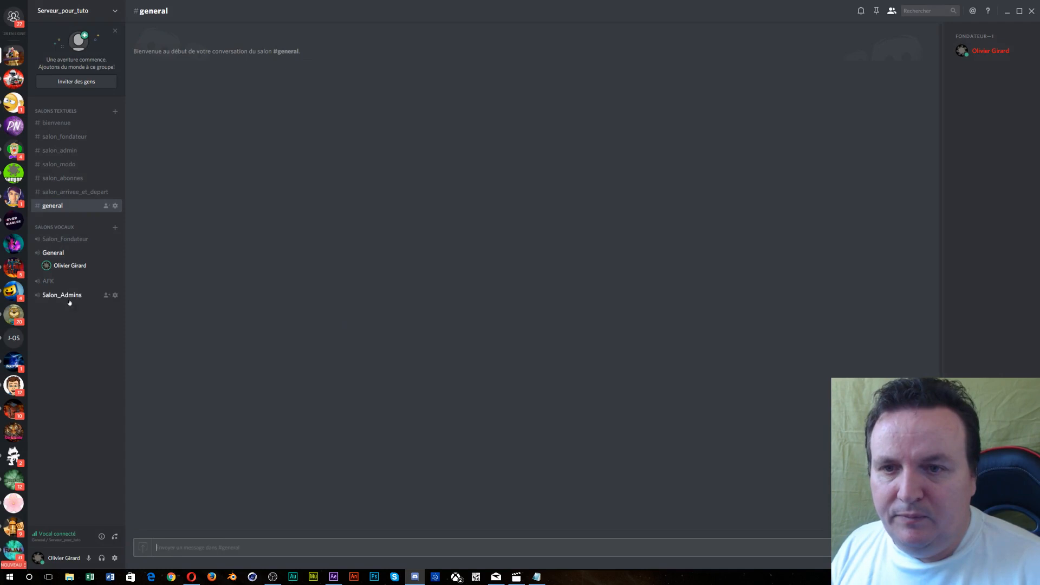
# - Move Salon_Admins above General and start a voice channel for Modérateur, Admins and Fondateur
pyautogui.moveTo(69, 301); pyautogui.dragTo(70, 263)
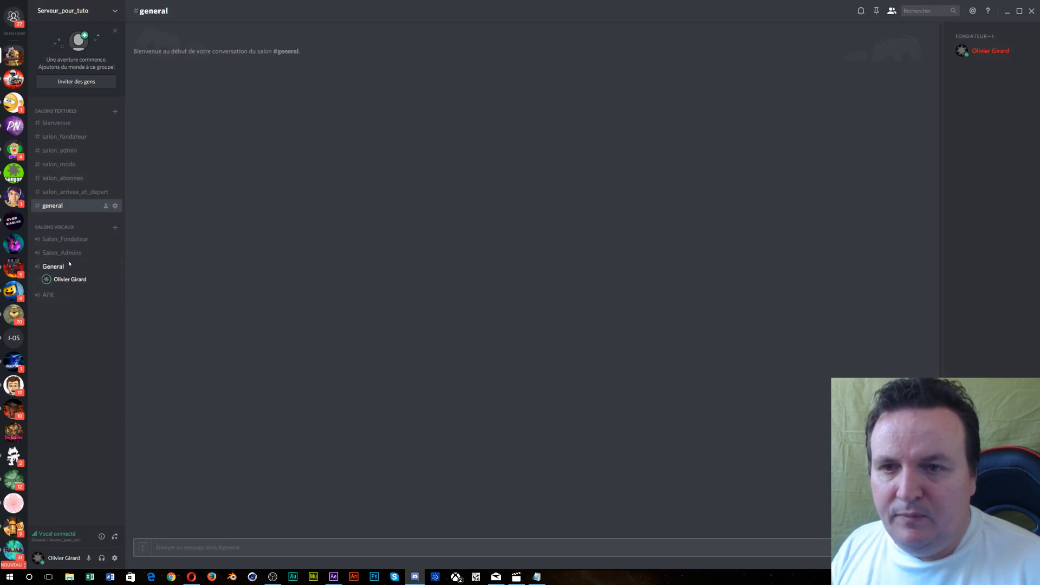
pyautogui.click(115, 227)
pyautogui.scroll(-3, 487, 307)
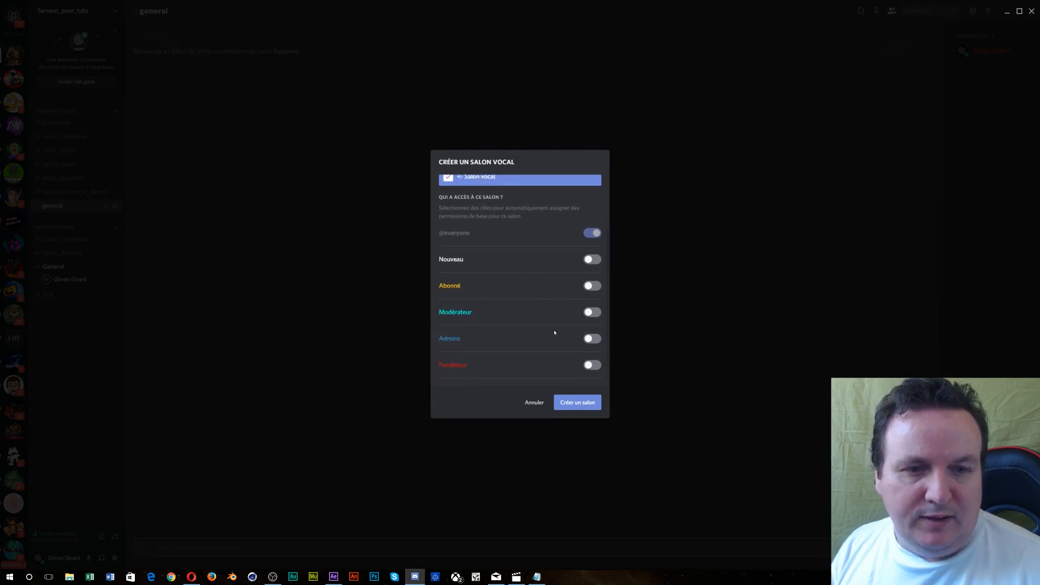
pyautogui.click(594, 312)
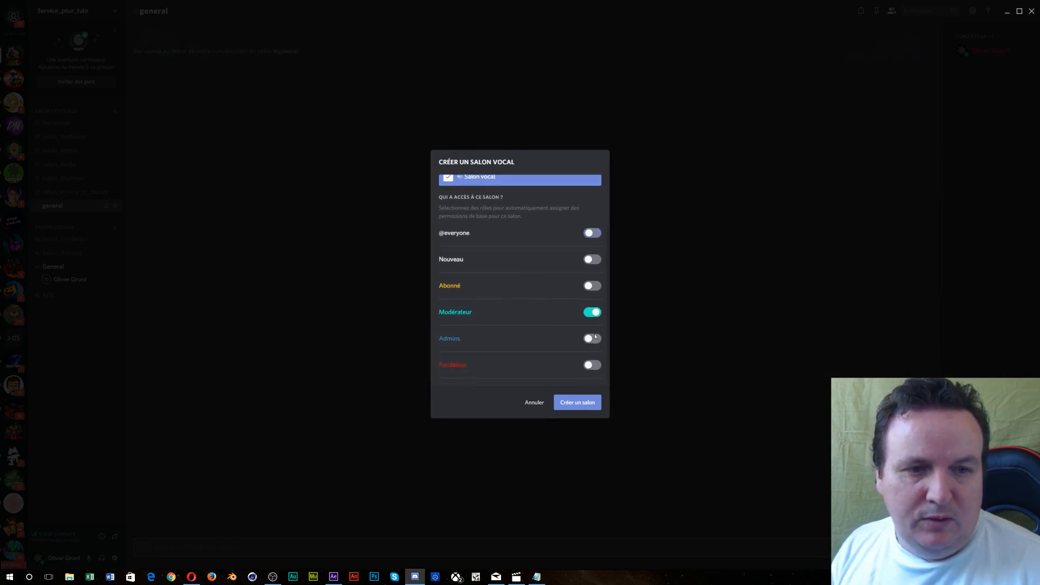
pyautogui.click(593, 339)
pyautogui.click(592, 364)
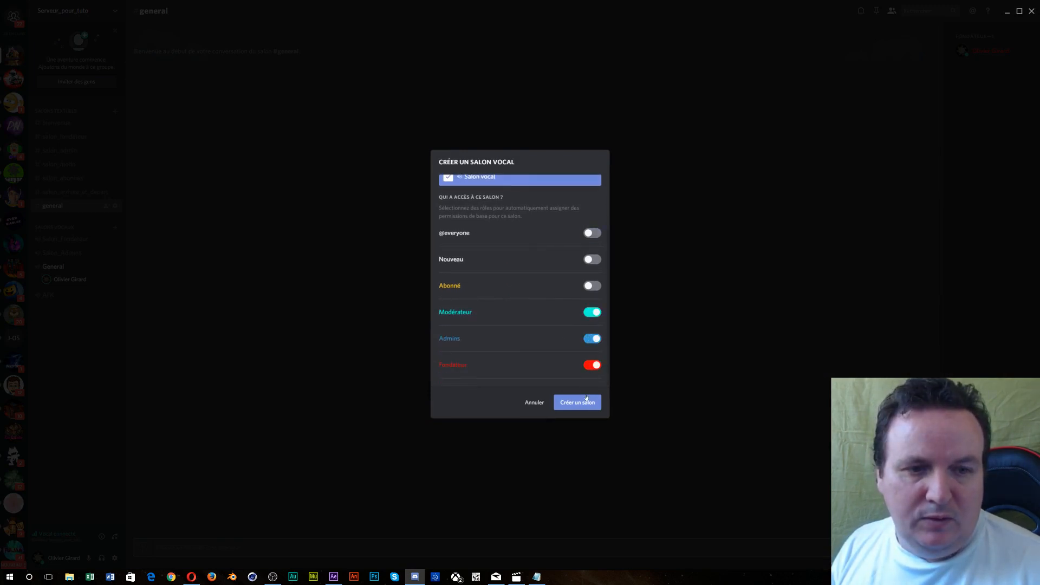
# - Name the new voice channel Salon_Modos and create it
pyautogui.scroll(3, 523, 310)
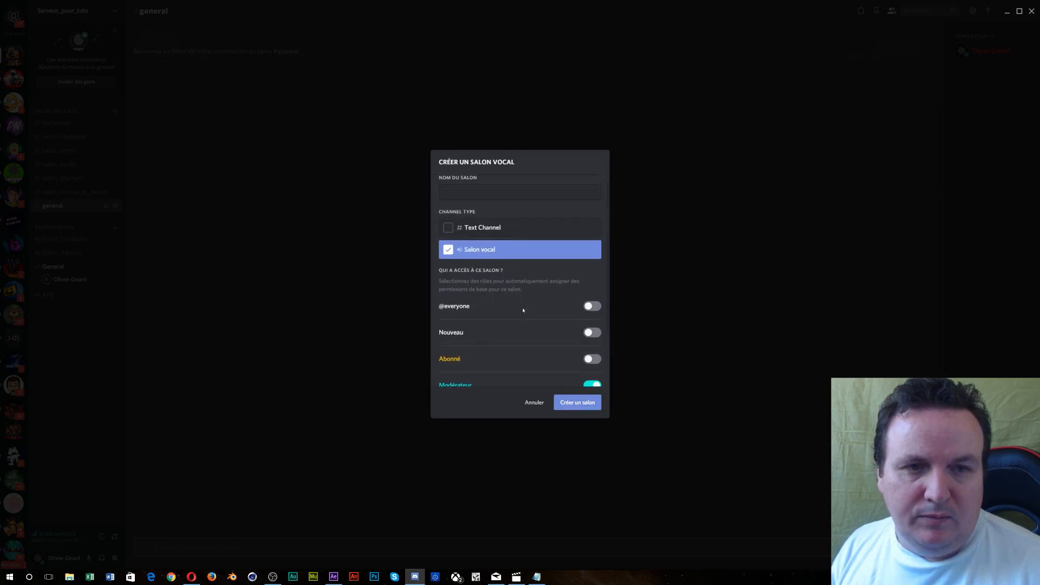
pyautogui.click(485, 195)
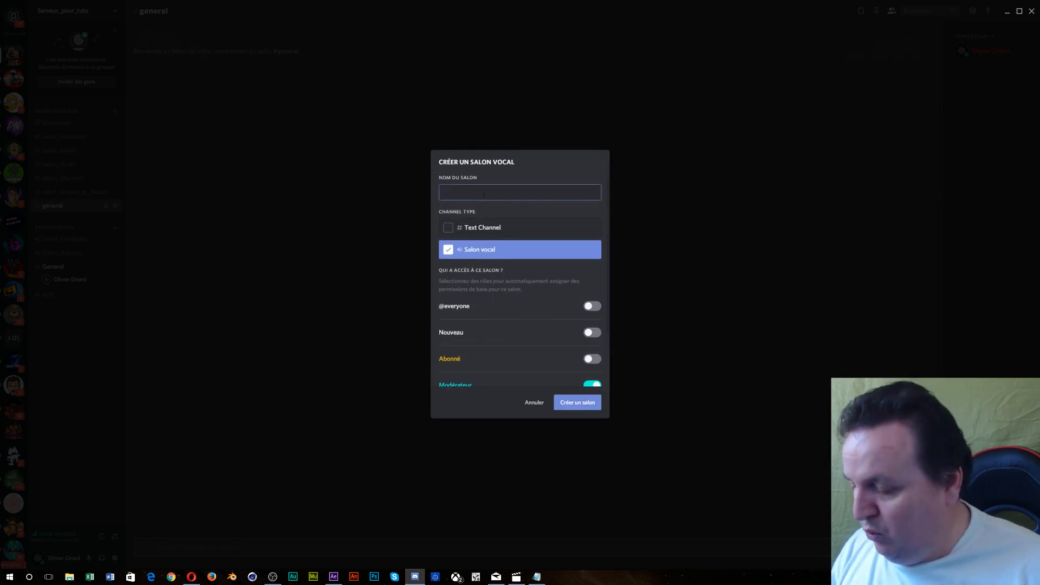
pyautogui.write('Salon')
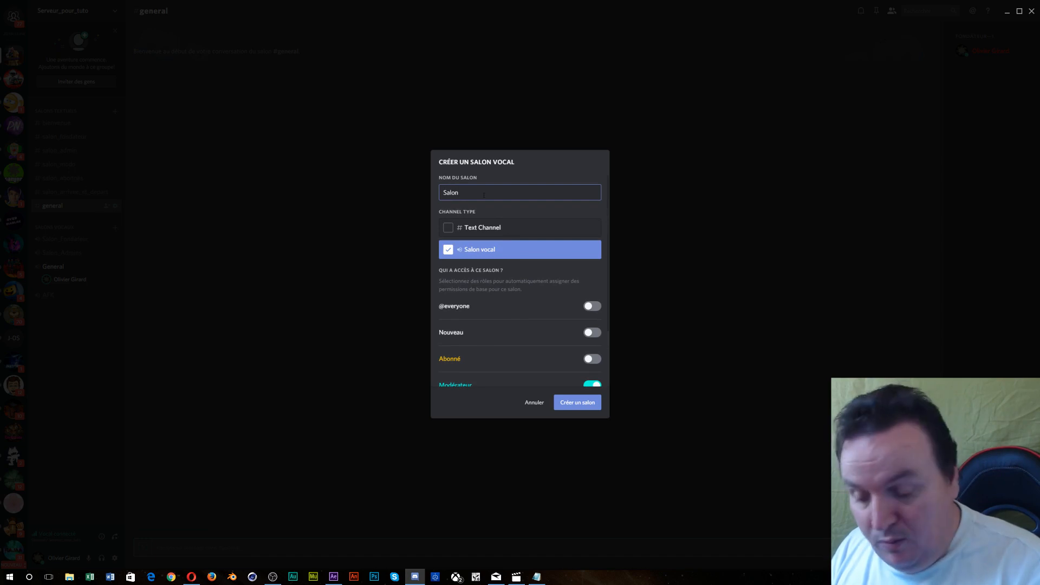
pyautogui.write('_Modos')
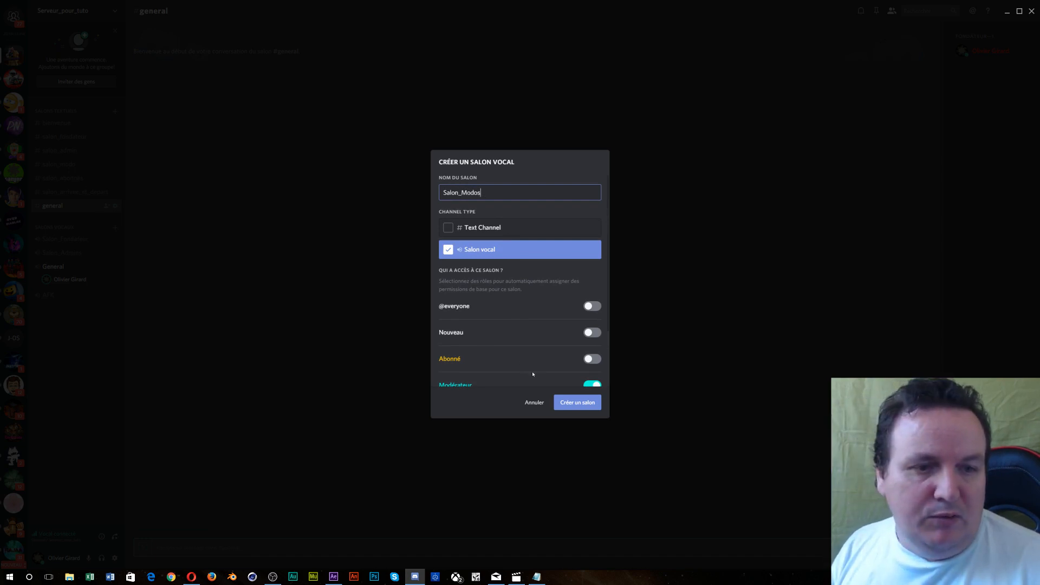
pyautogui.click(566, 401)
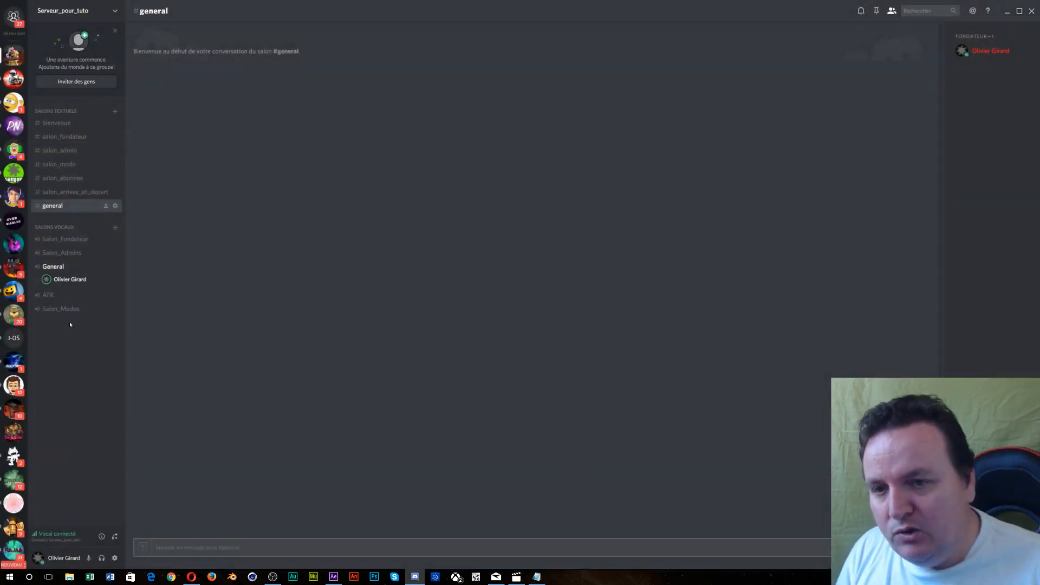
# - Drag Salon_Modos from the bottom of the voice list to just above General
pyautogui.moveTo(62, 313); pyautogui.dragTo(65, 269)
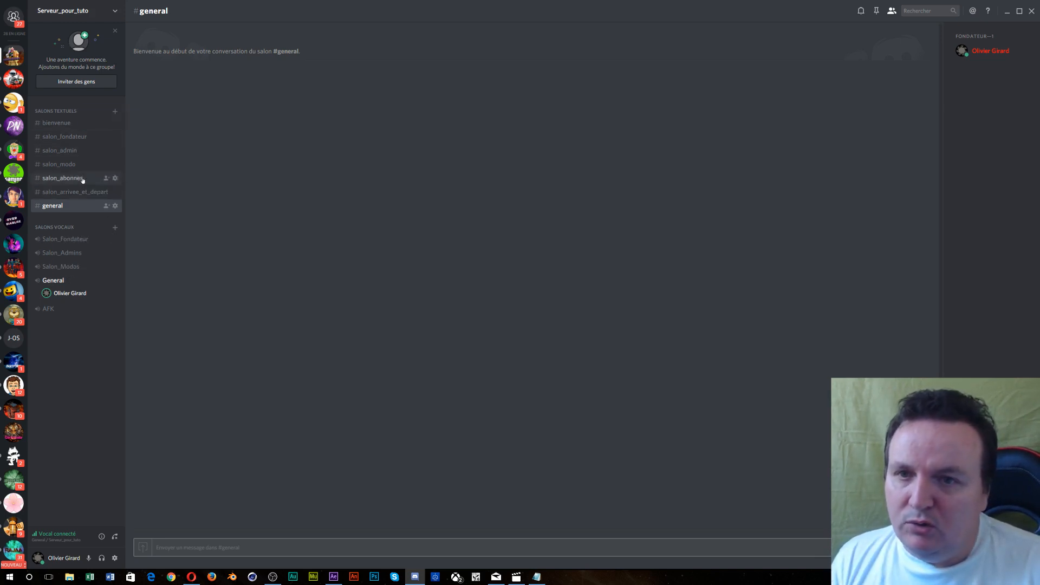
# - Start a voice channel named Salon_Abonnés with access for Abonné, Modérateur and Admins
pyautogui.click(115, 228)
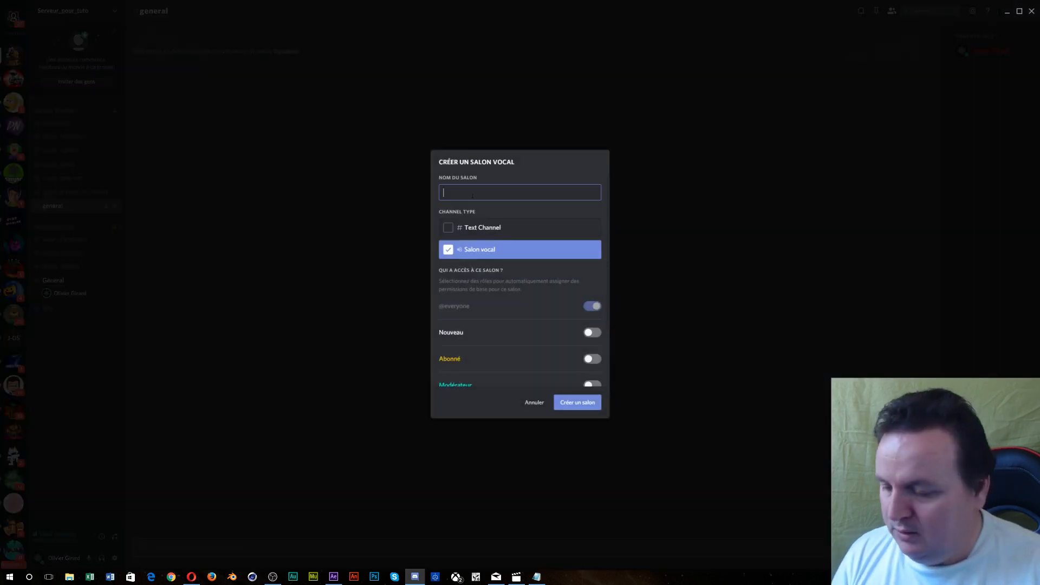
pyautogui.write('Salon')
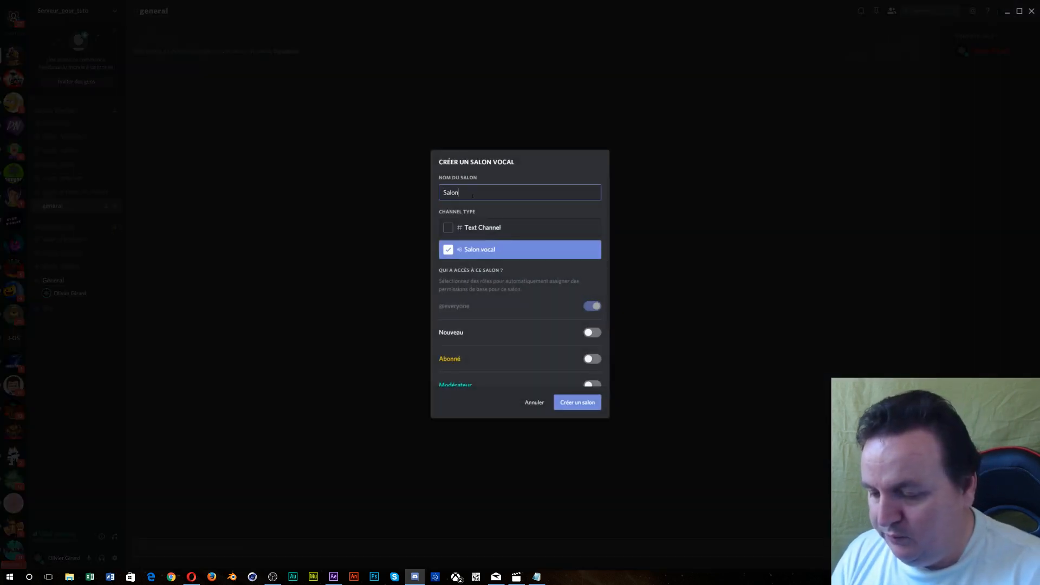
pyautogui.write('_Ab')
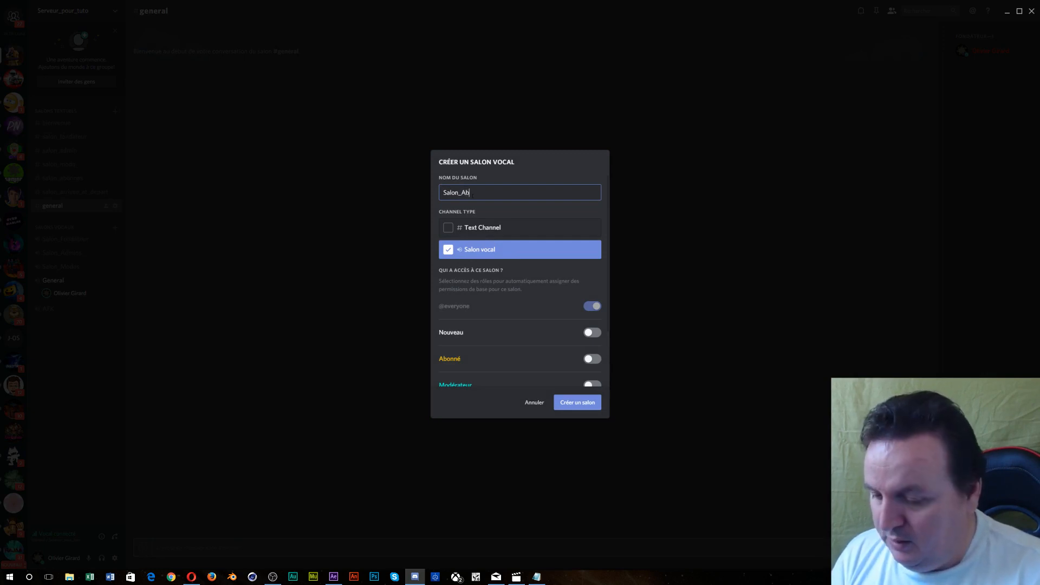
pyautogui.write('onnés')
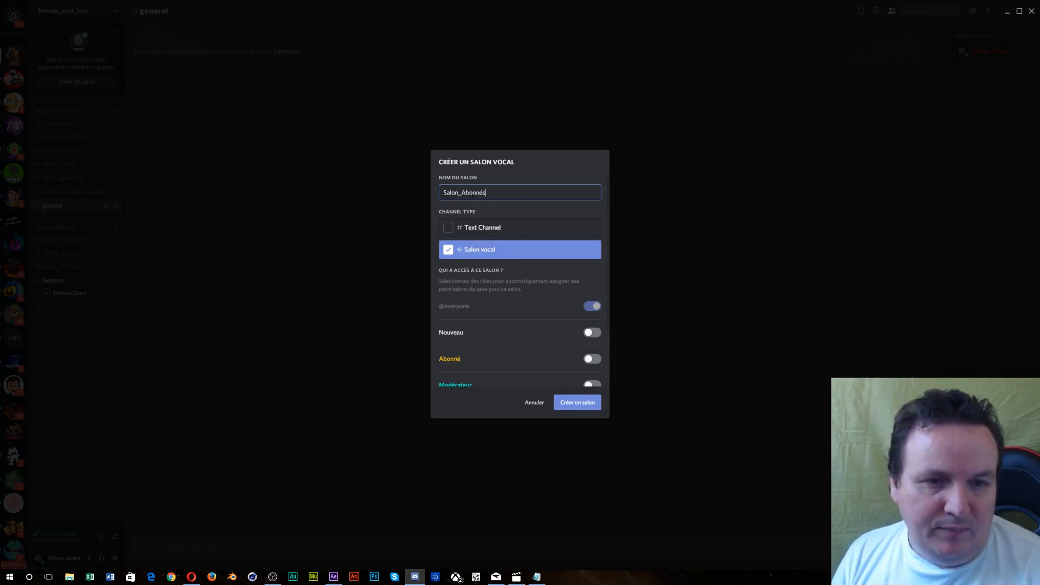
pyautogui.scroll(-1, 637, 264)
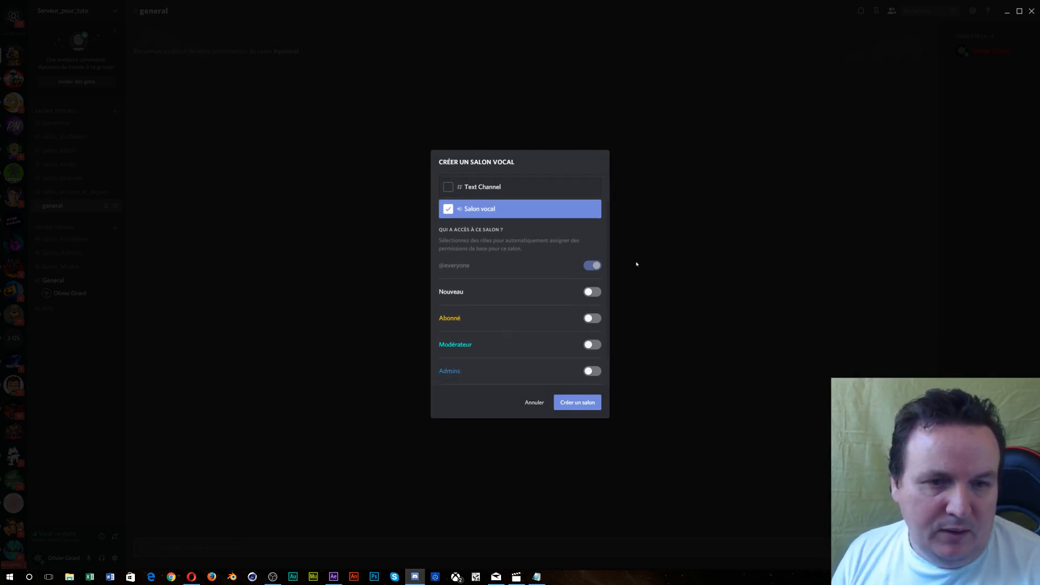
pyautogui.click(592, 318)
pyautogui.click(593, 345)
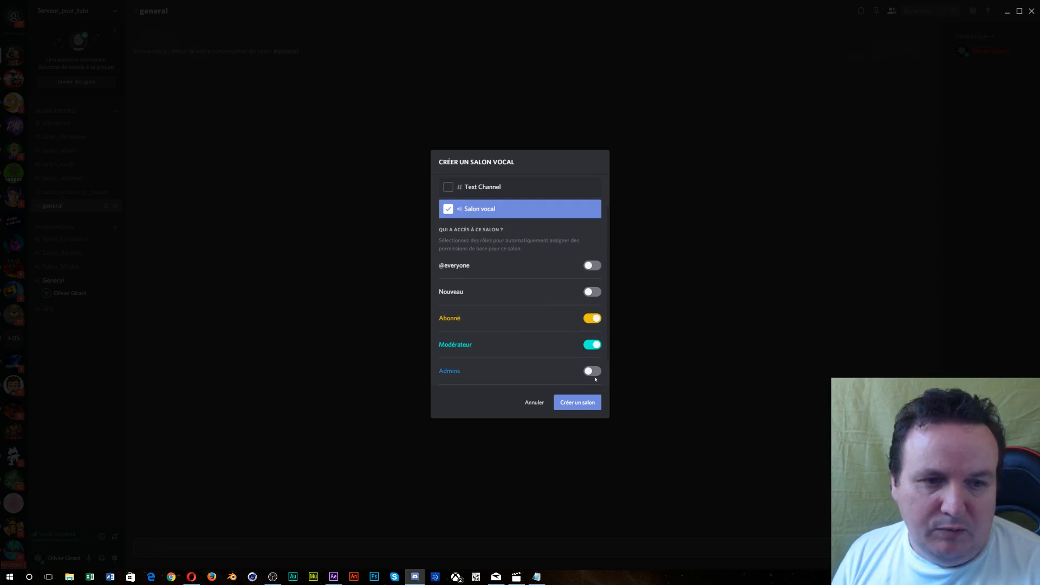
pyautogui.click(592, 371)
# - Grant Fondateur access too, create Salon_Abonnés, and move it above General
pyautogui.scroll(-1, 594, 368)
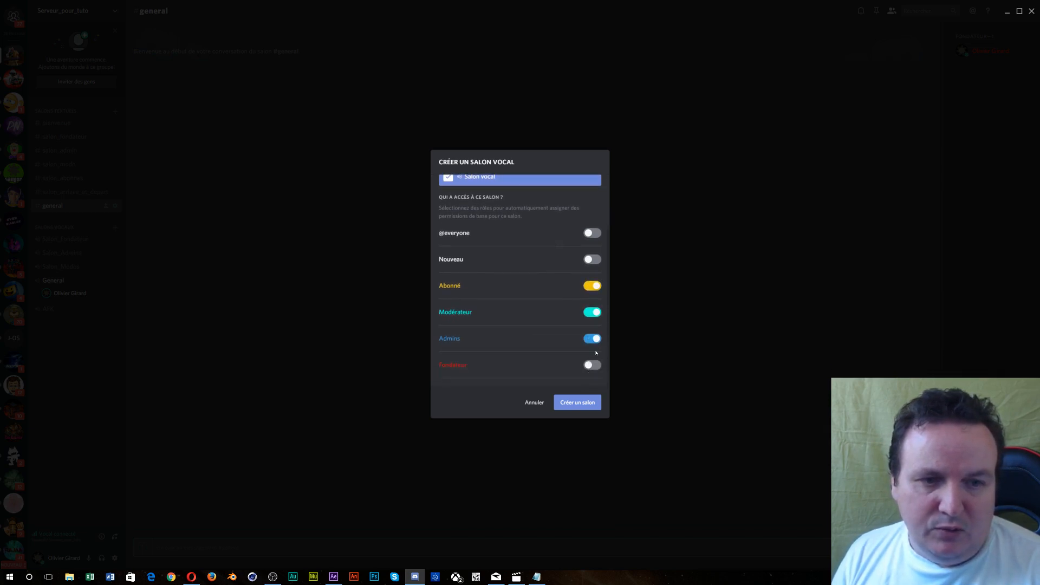
pyautogui.click(593, 366)
pyautogui.click(577, 403)
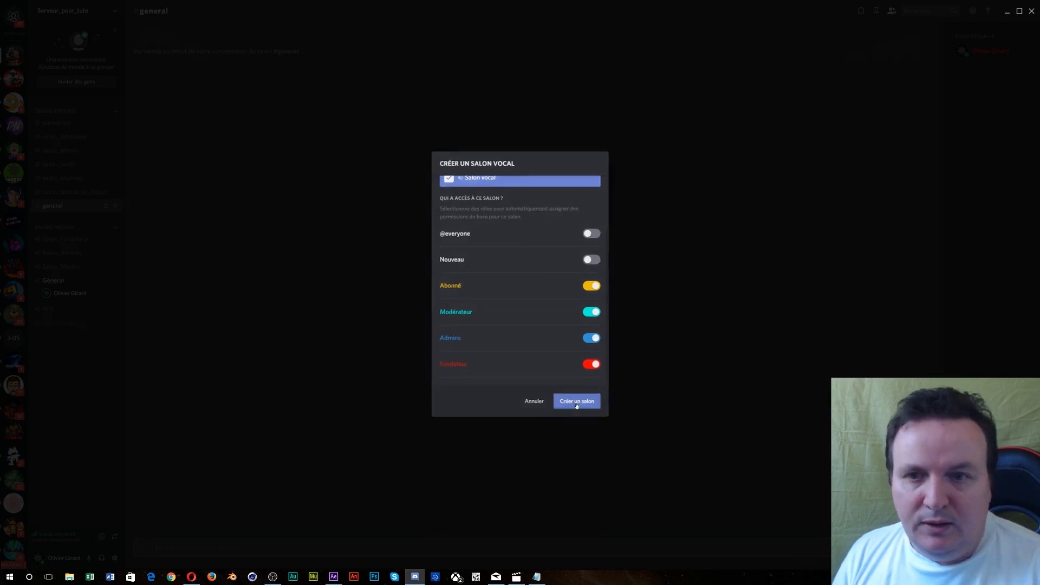
pyautogui.moveTo(44, 322); pyautogui.dragTo(44, 280)
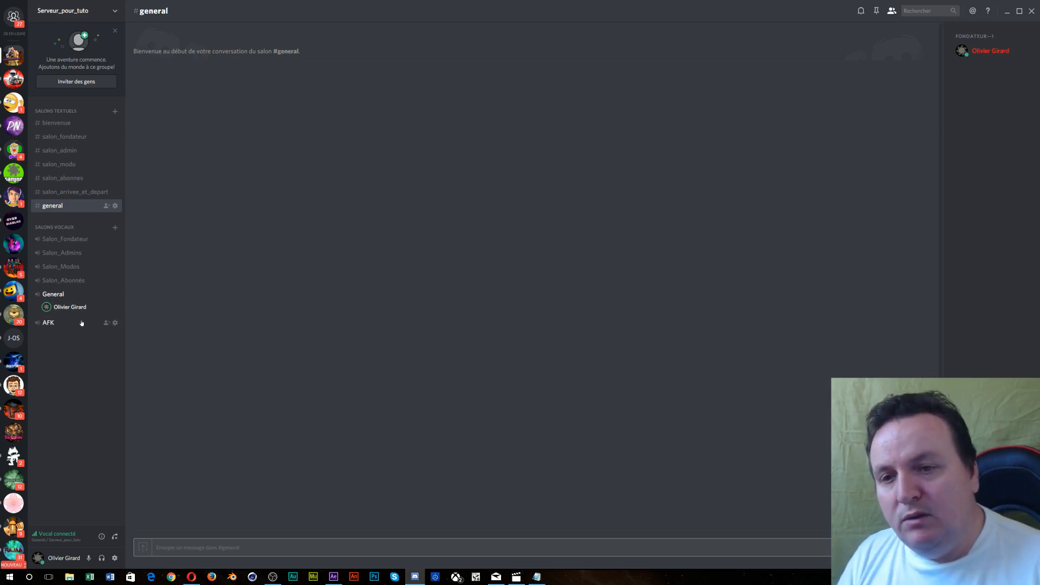
# - Start a voice channel named live with access for Nouveau, Abonné and Modérateur
pyautogui.click(115, 230)
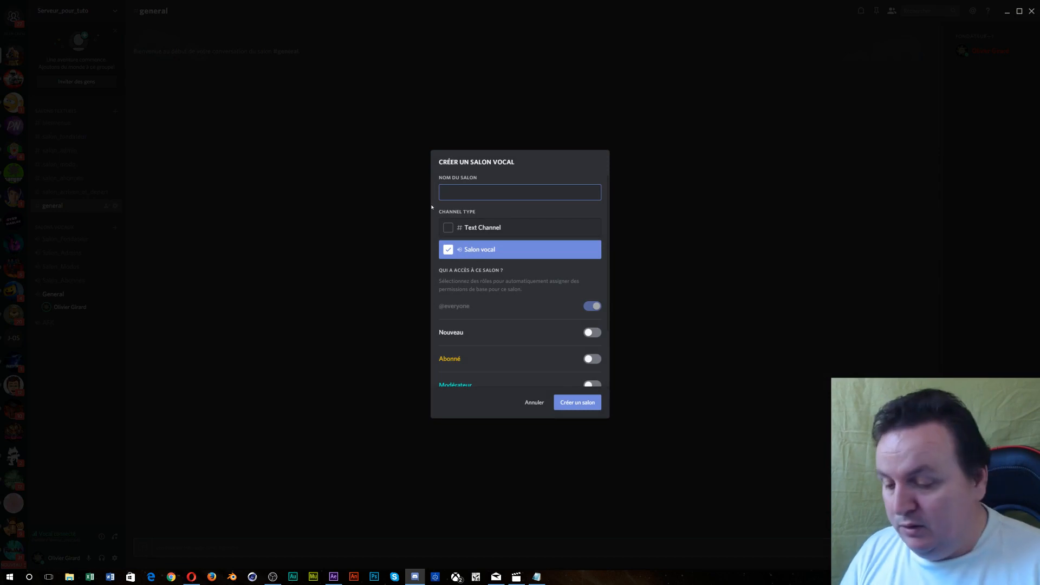
pyautogui.write('live')
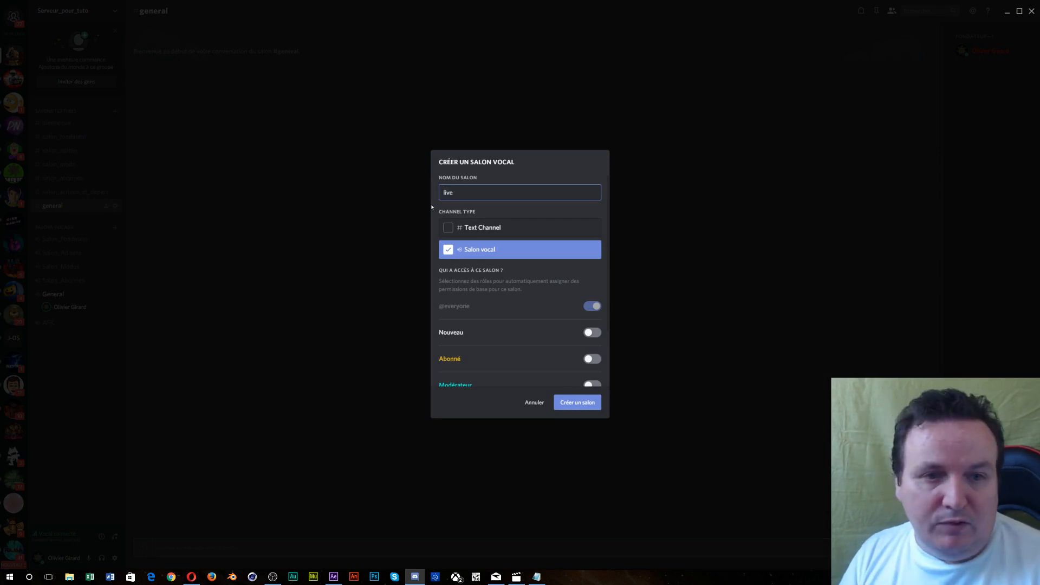
pyautogui.scroll(-3, 485, 281)
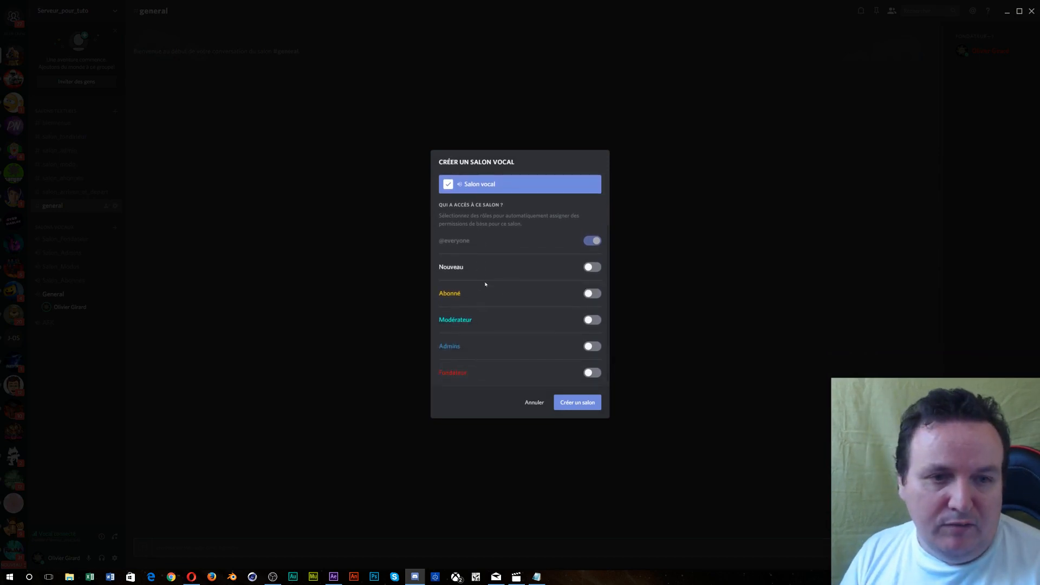
pyautogui.click(593, 260)
pyautogui.click(593, 286)
pyautogui.click(593, 313)
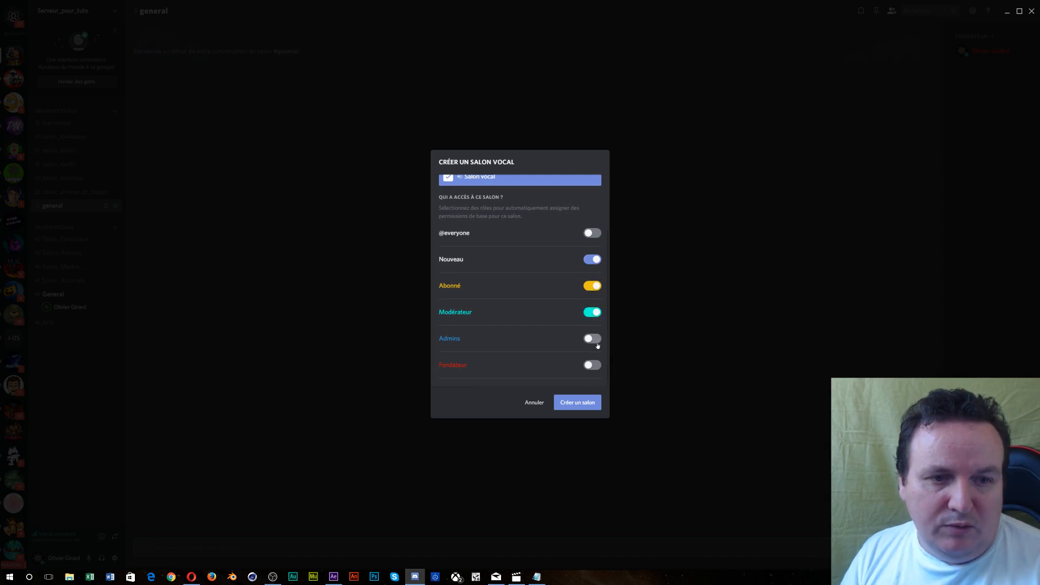
# - Grant Admins and Fondateur access, create live, and move it above AFK
pyautogui.click(596, 340)
pyautogui.click(594, 365)
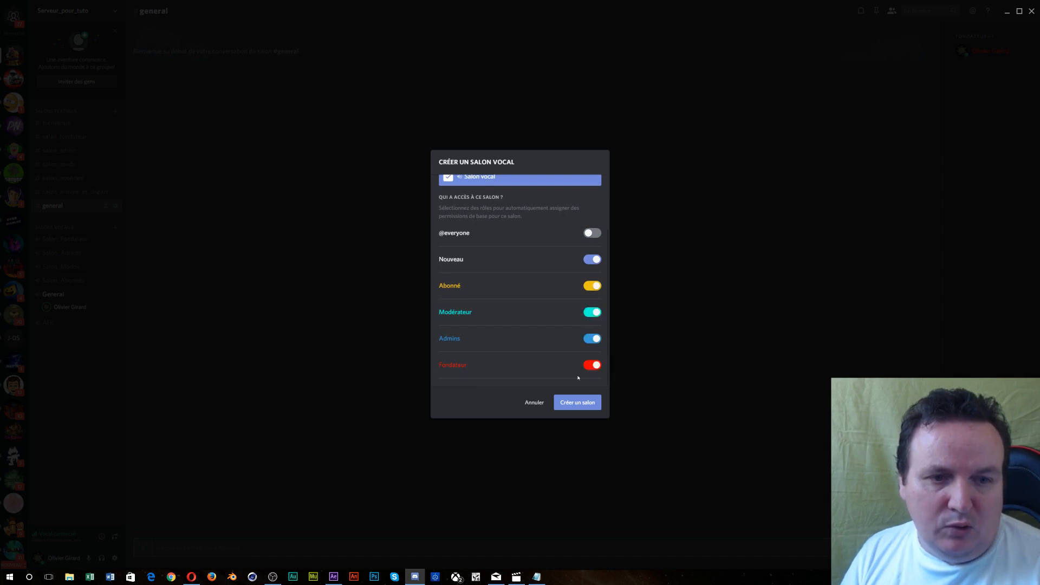
pyautogui.click(579, 404)
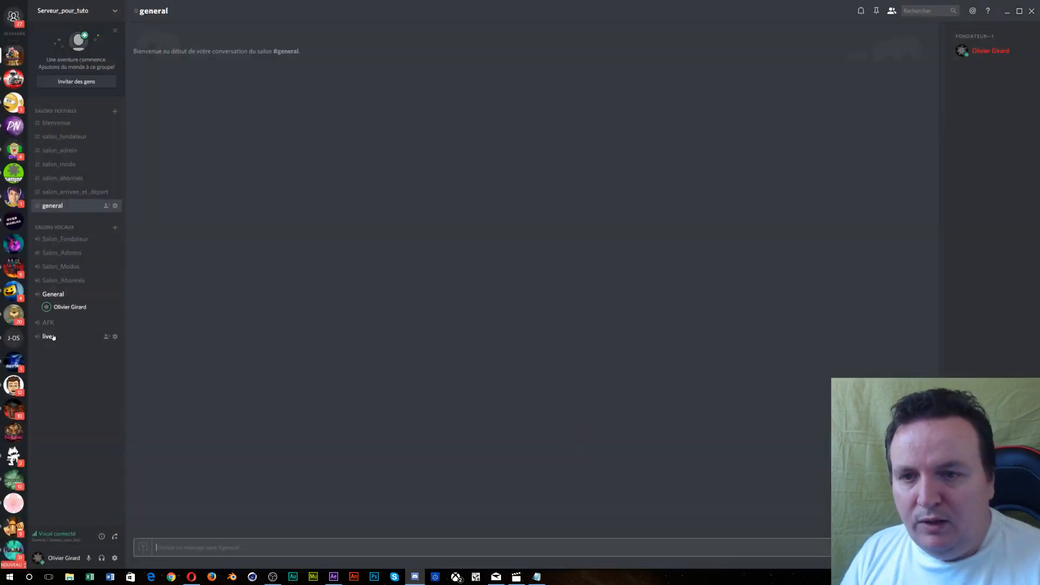
pyautogui.moveTo(46, 336)
pyautogui.mouseDown()
pyautogui.moveTo(53, 305)
pyautogui.moveTo(47, 320)
pyautogui.mouseUp()
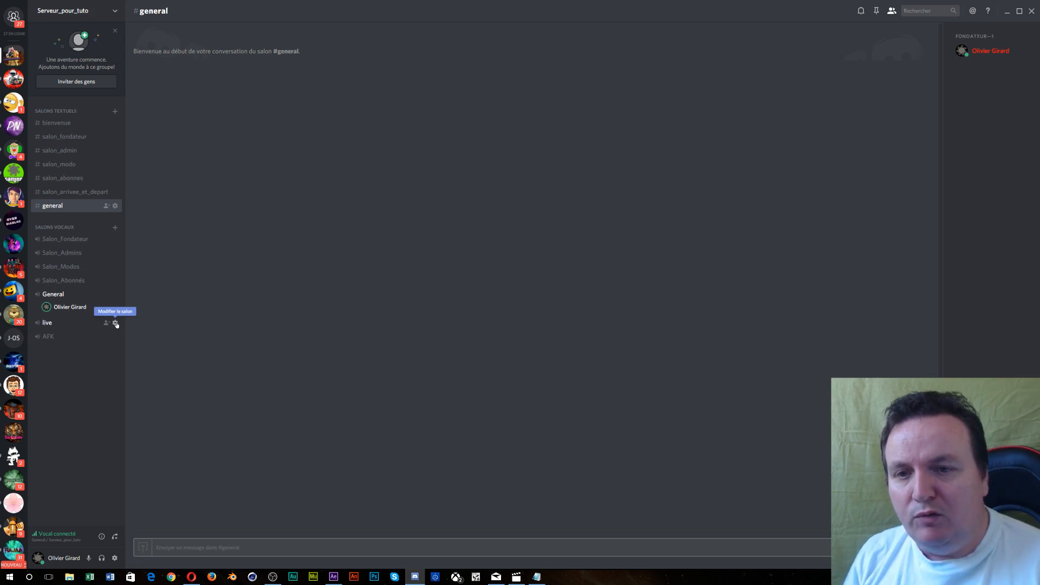
# - Set the live voice channel's user limit to 99 and save
pyautogui.click(115, 323)
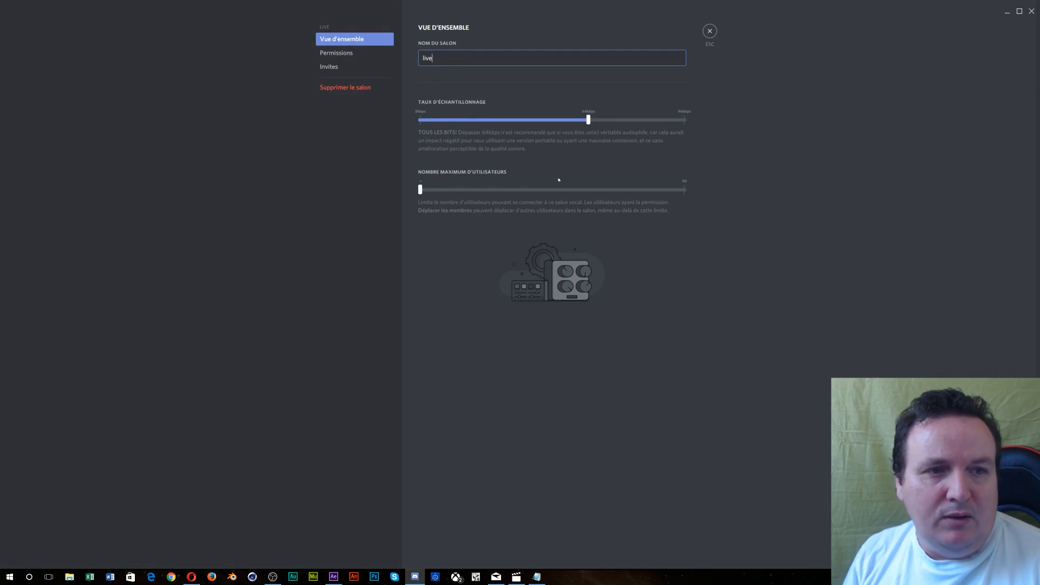
pyautogui.moveTo(420, 190)
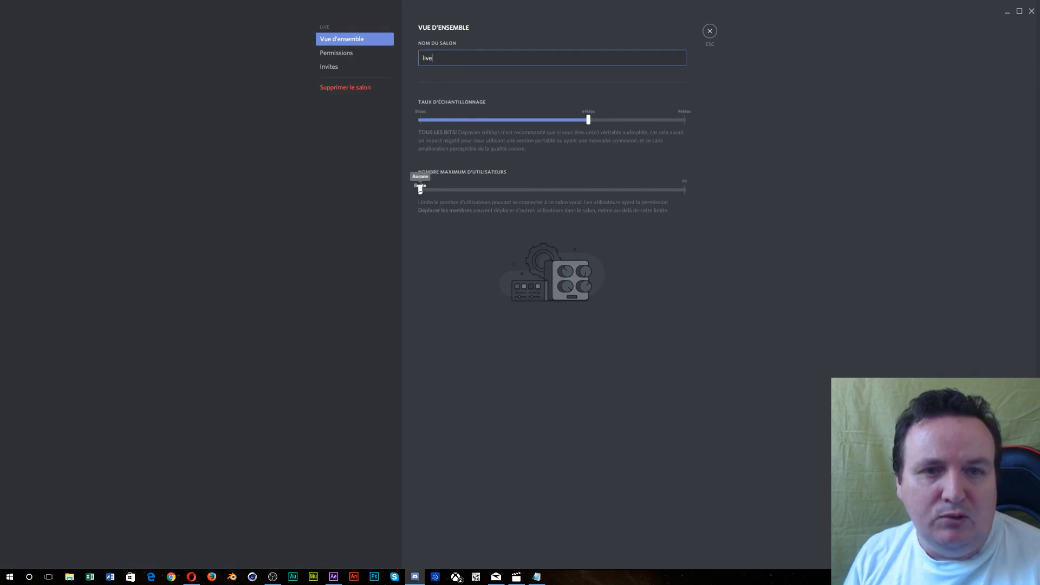
pyautogui.moveTo(420, 189); pyautogui.dragTo(727, 190)
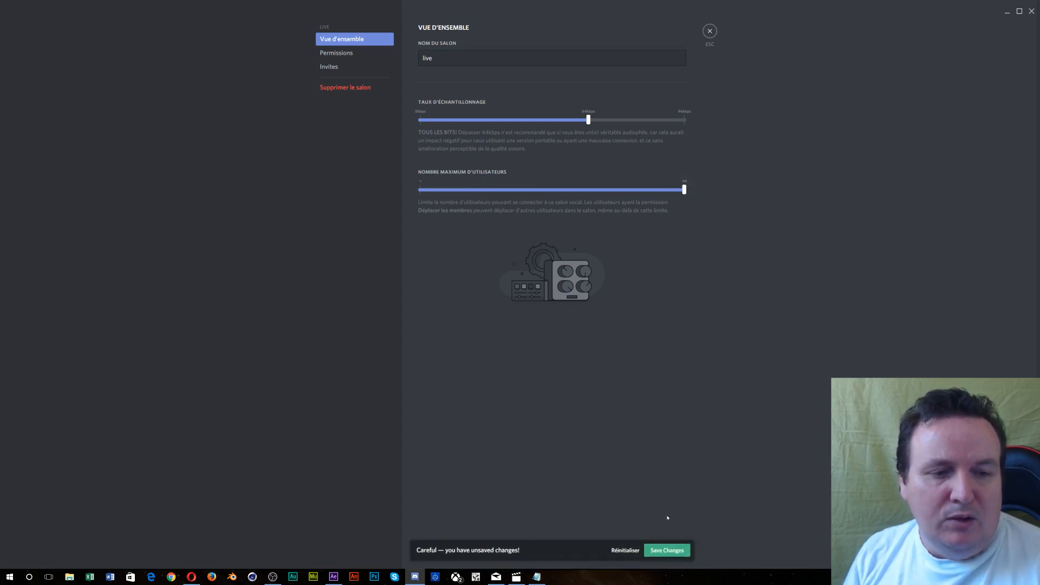
pyautogui.click(671, 547)
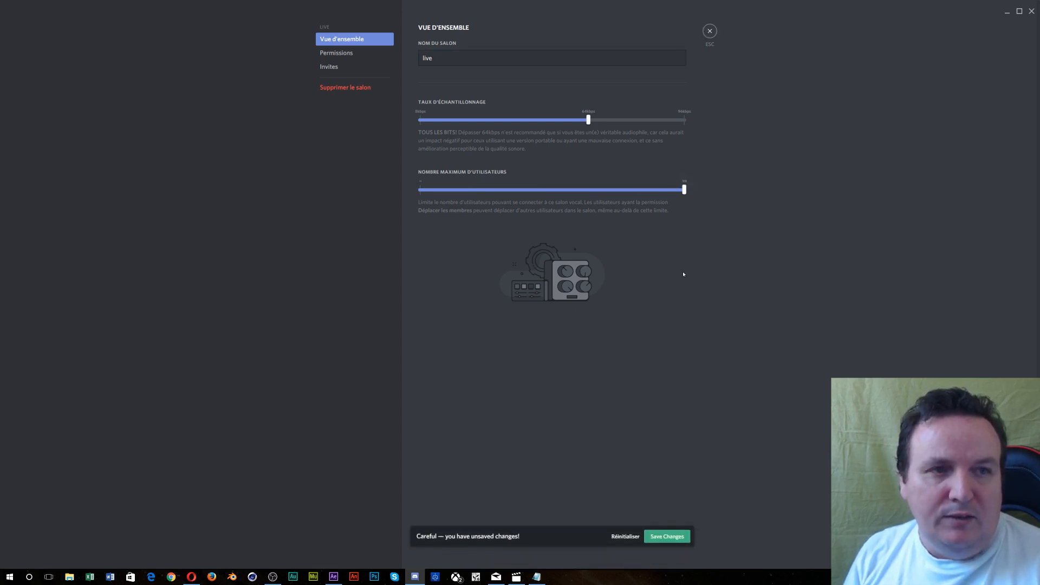
pyautogui.click(711, 33)
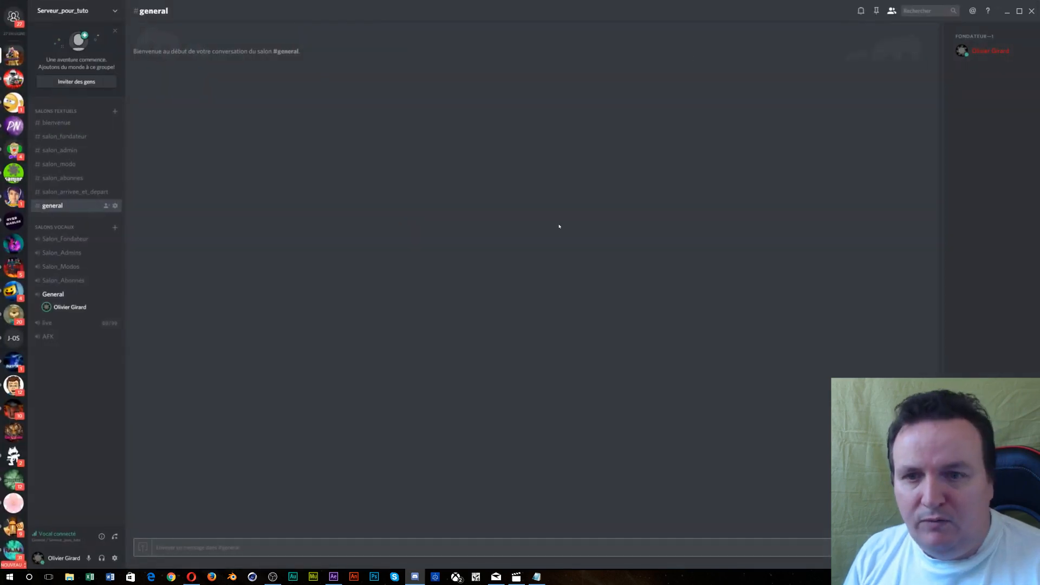
# - Set the Salon_Abonnés voice channel's user limit to 99 and save
pyautogui.click(115, 281)
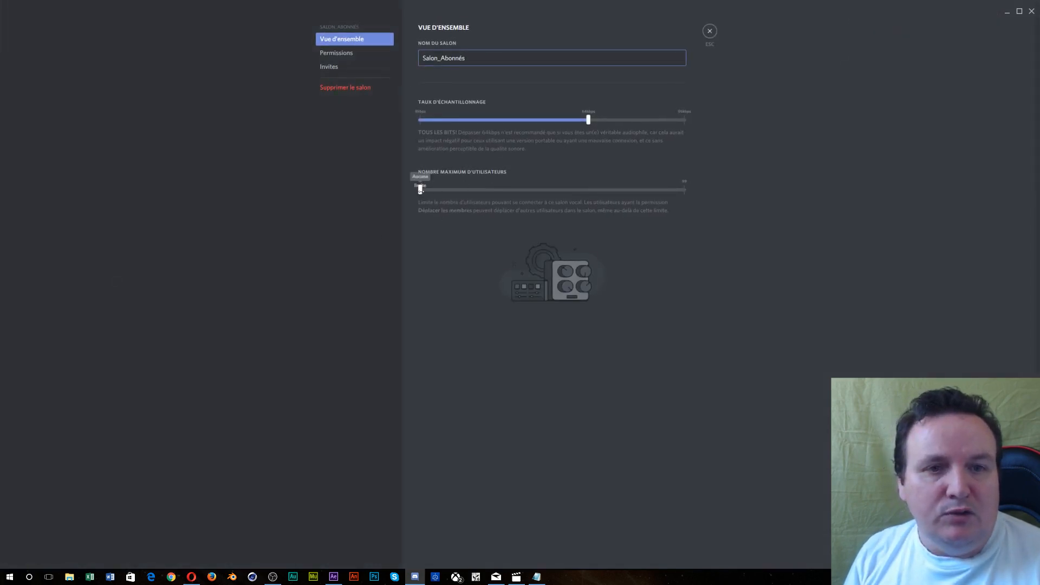
pyautogui.moveTo(420, 189); pyautogui.dragTo(684, 189)
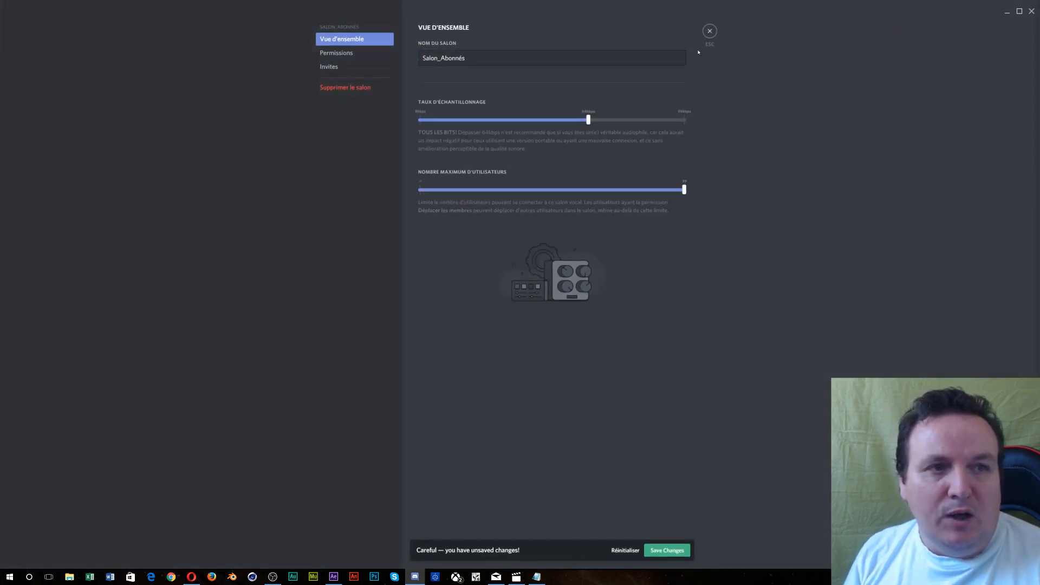
pyautogui.click(665, 549)
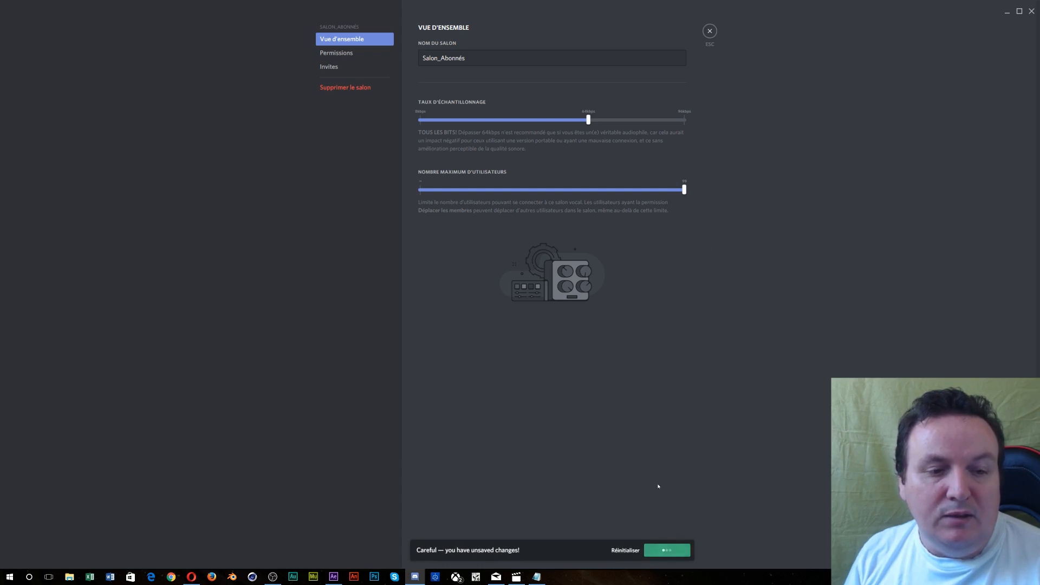
pyautogui.click(711, 32)
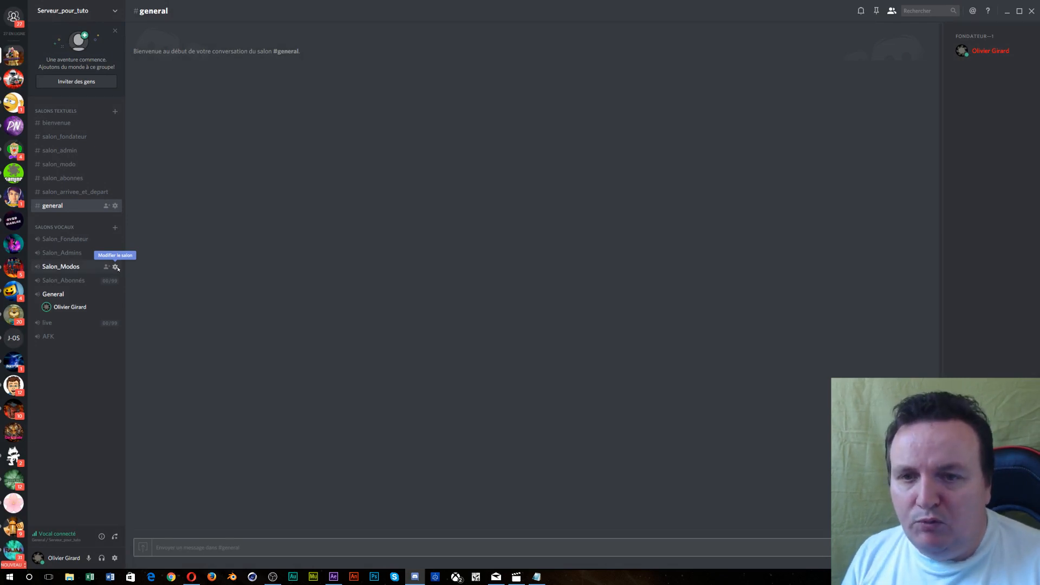
# - Set the Salon_Modos voice channel's user limit to 99 and save
pyautogui.click(116, 267)
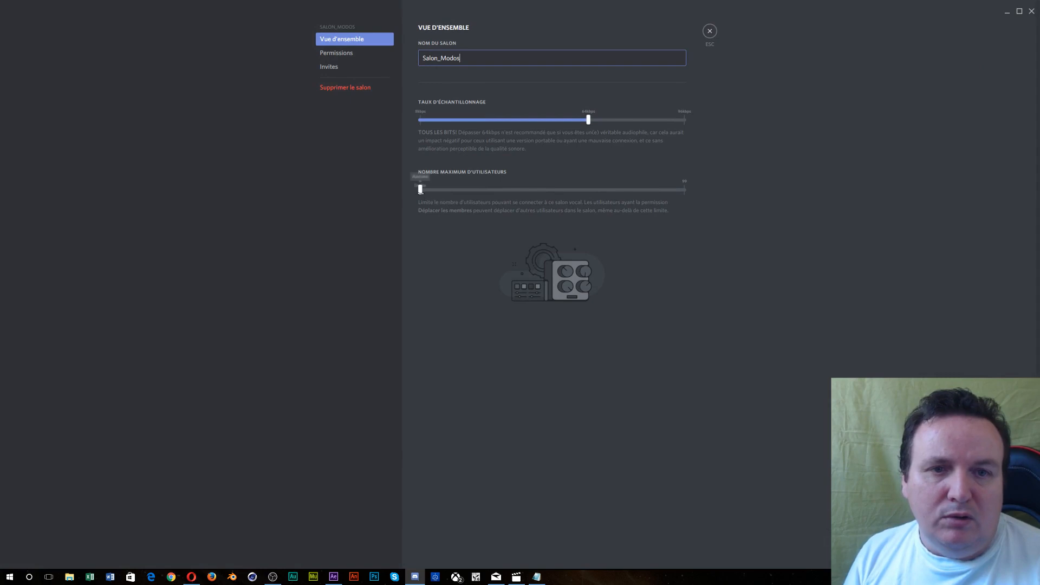
pyautogui.moveTo(420, 189); pyautogui.dragTo(762, 188)
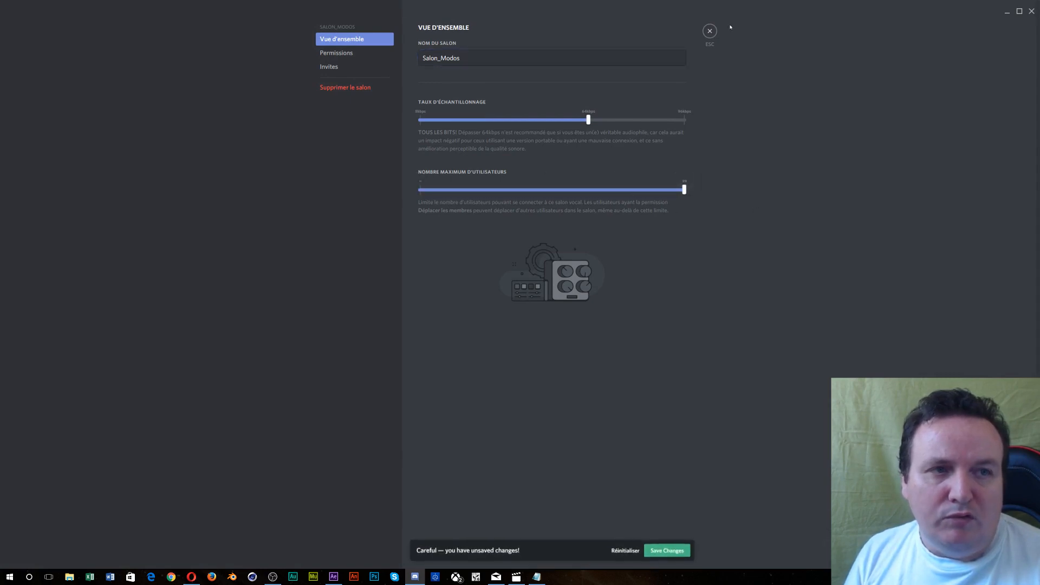
pyautogui.click(668, 551)
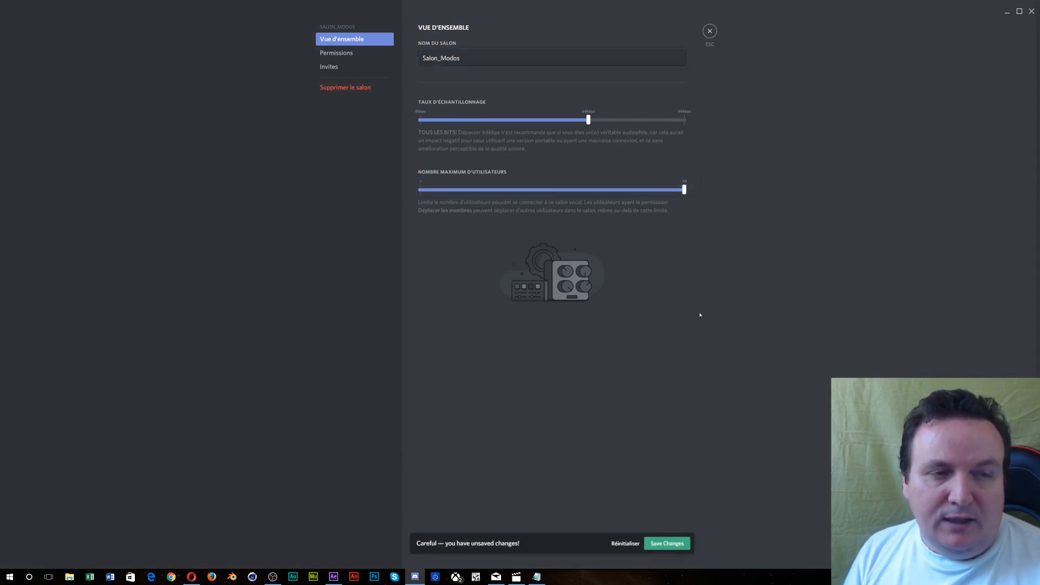
pyautogui.click(710, 31)
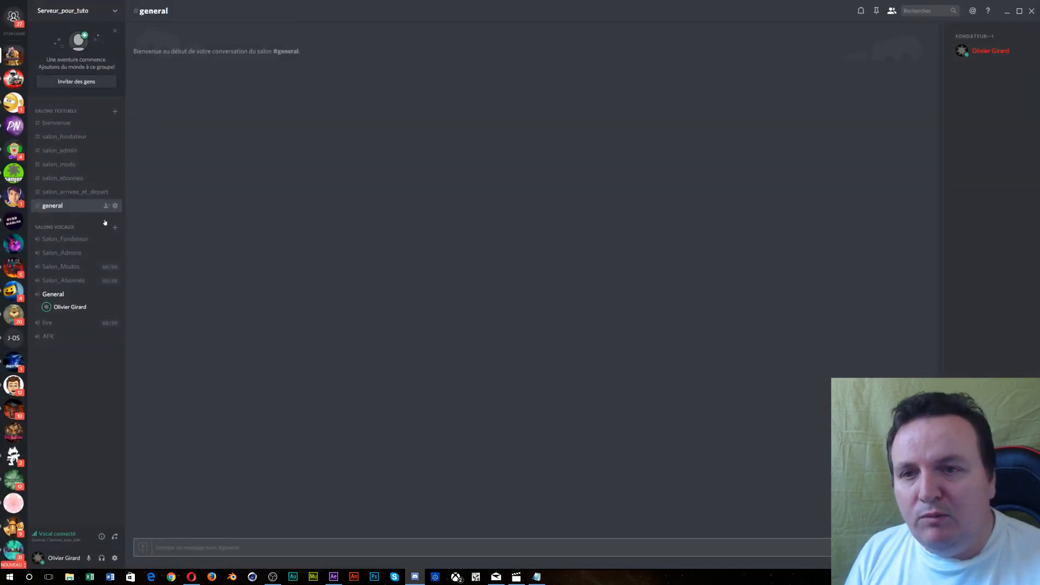
# - Cap Salon_Admins at 32 users, then check Salon_Fondateur's settings without changes
pyautogui.click(114, 253)
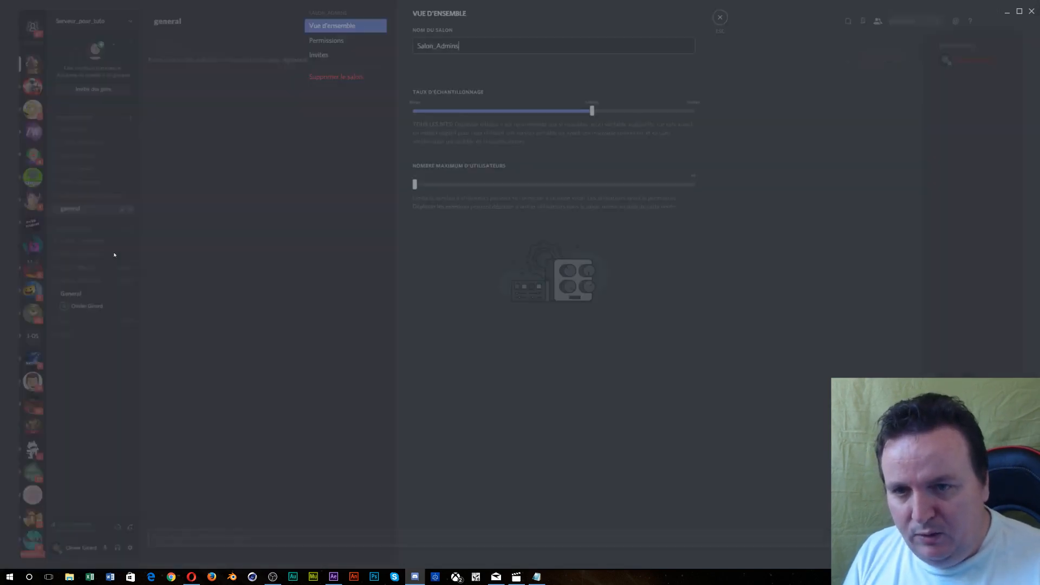
pyautogui.moveTo(420, 190); pyautogui.dragTo(477, 190)
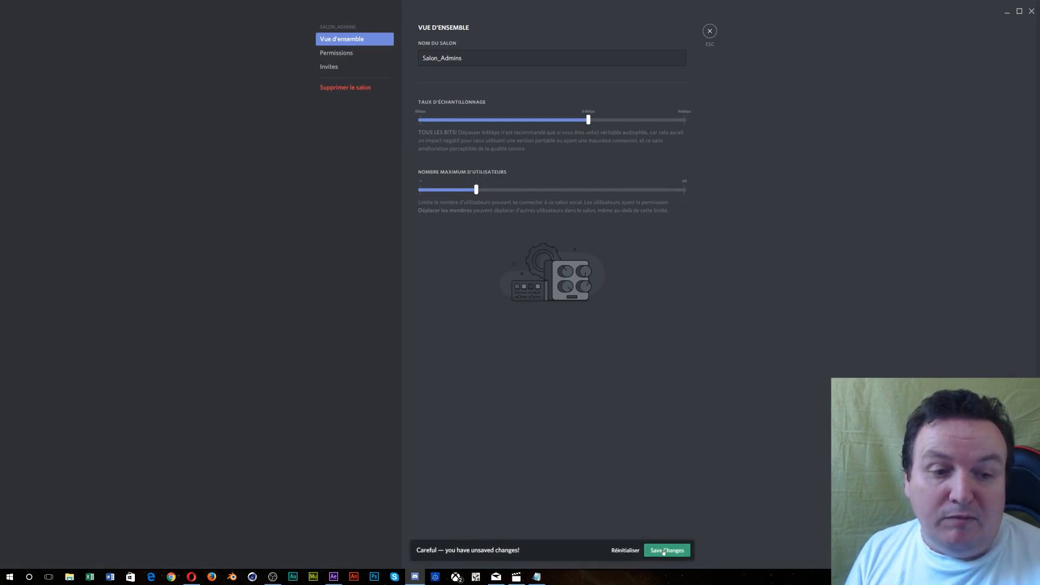
pyautogui.click(667, 551)
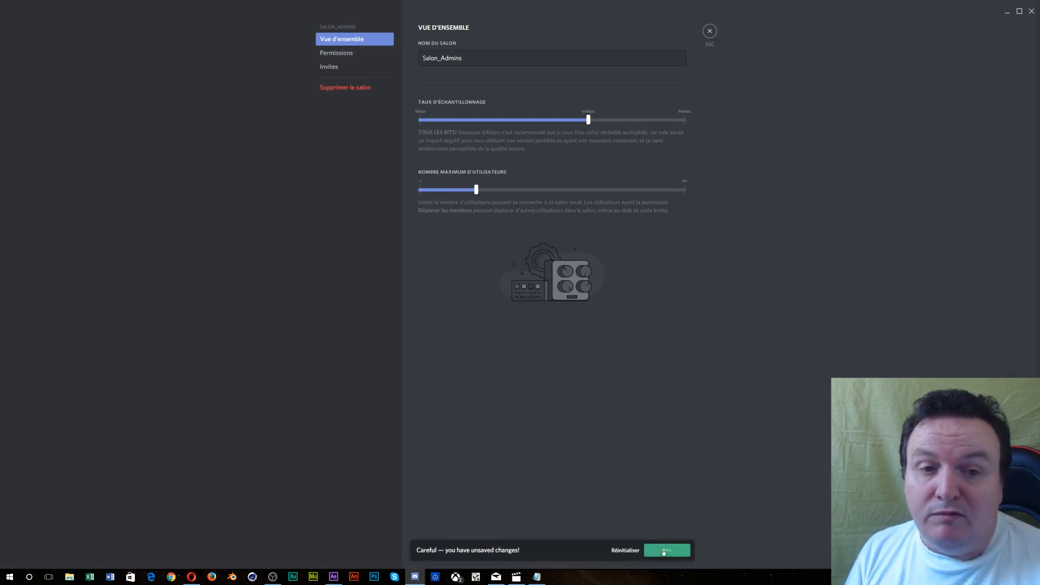
pyautogui.click(709, 31)
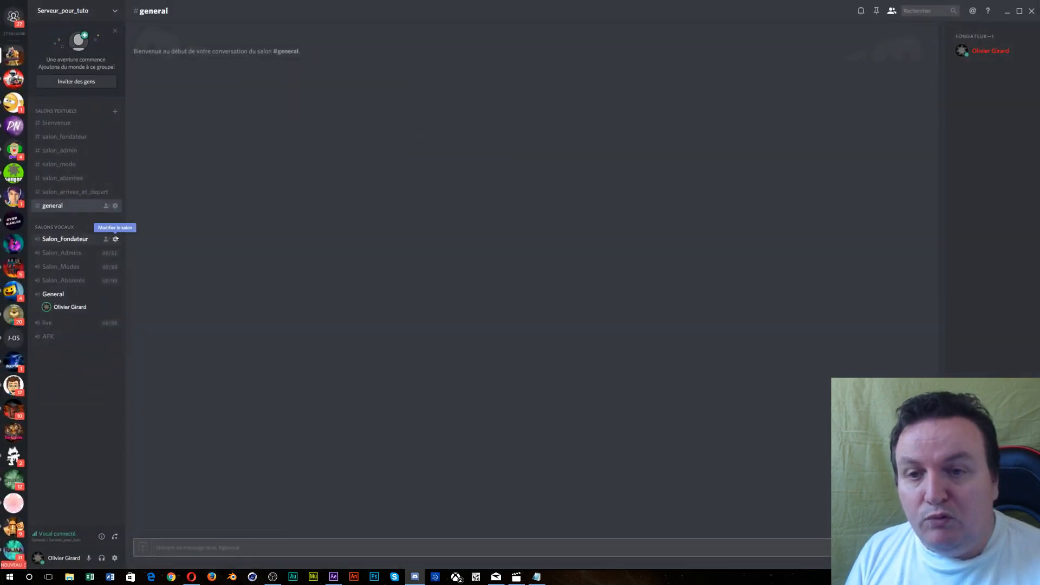
pyautogui.click(114, 239)
pyautogui.click(710, 31)
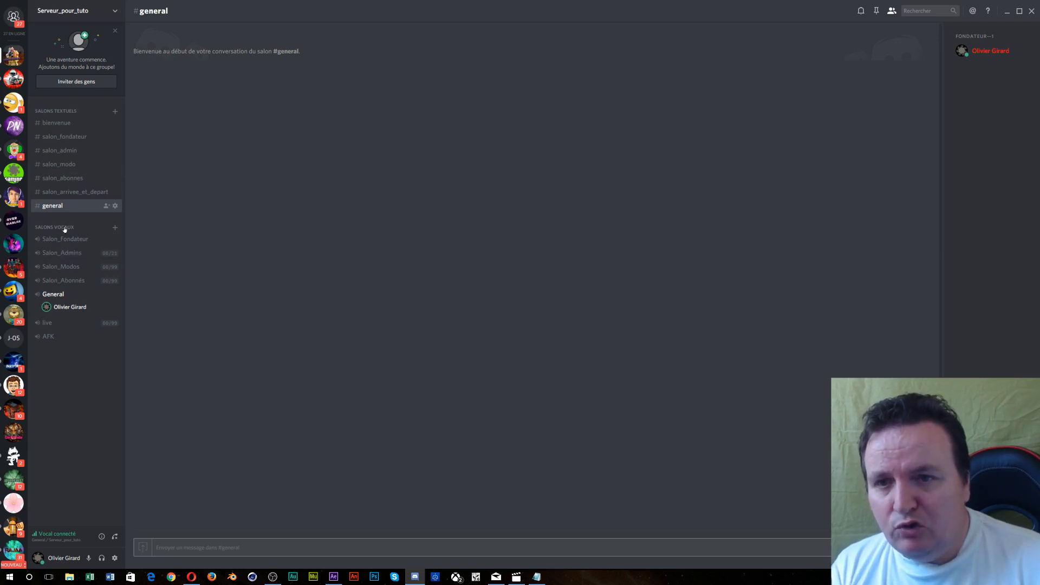
# - In salon_arrivee_et_depart permissions, deny Envoyer des messages to Nouveau and Abonné
pyautogui.click(78, 194)
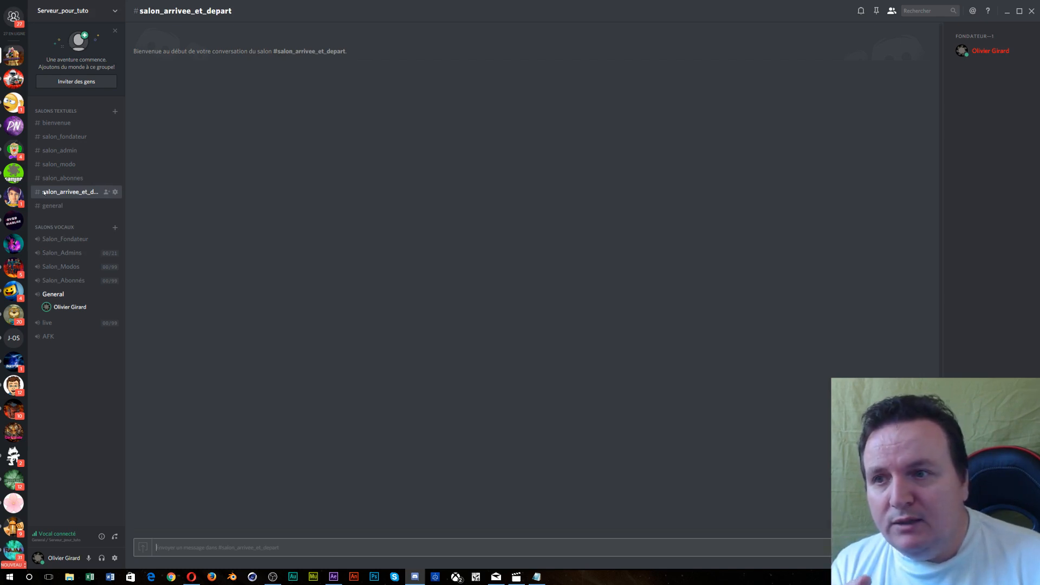
pyautogui.click(115, 192)
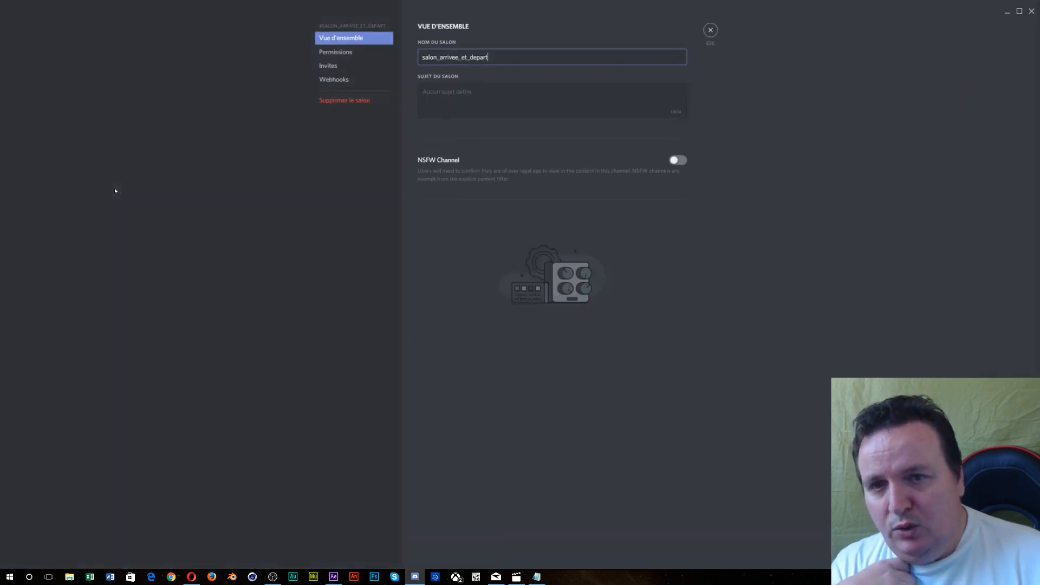
pyautogui.click(339, 54)
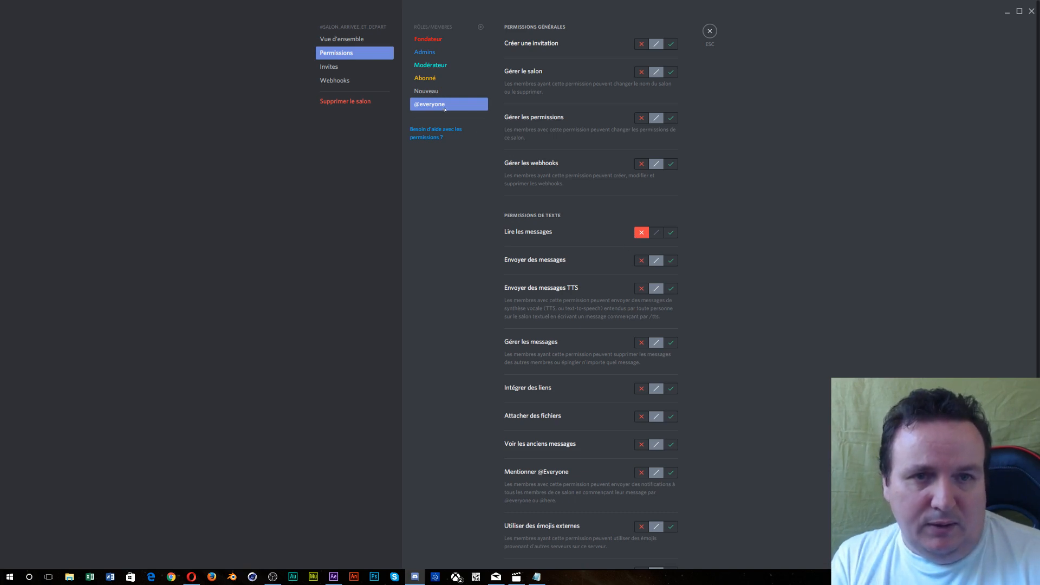
pyautogui.click(430, 90)
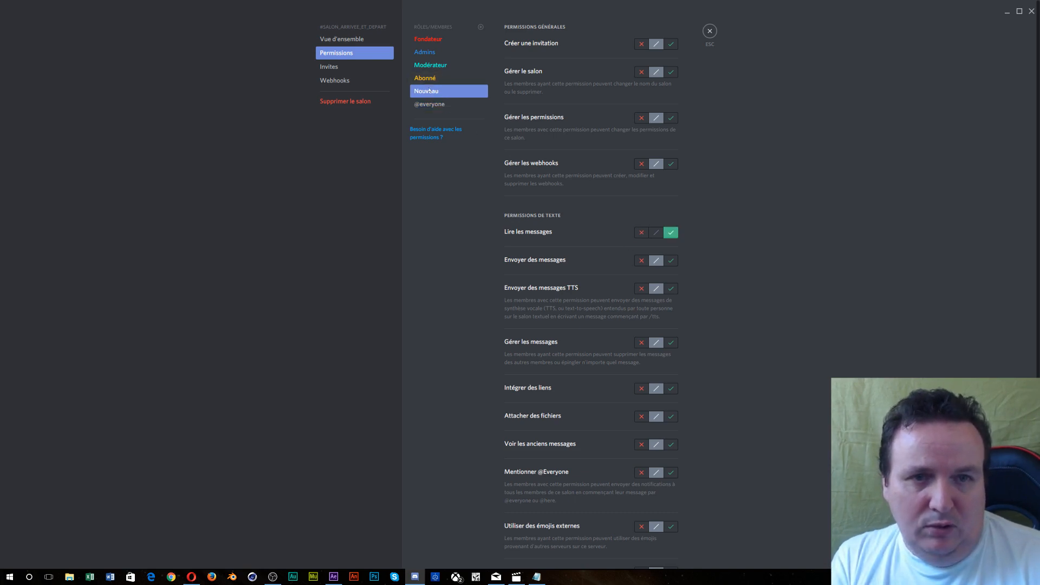
pyautogui.click(642, 261)
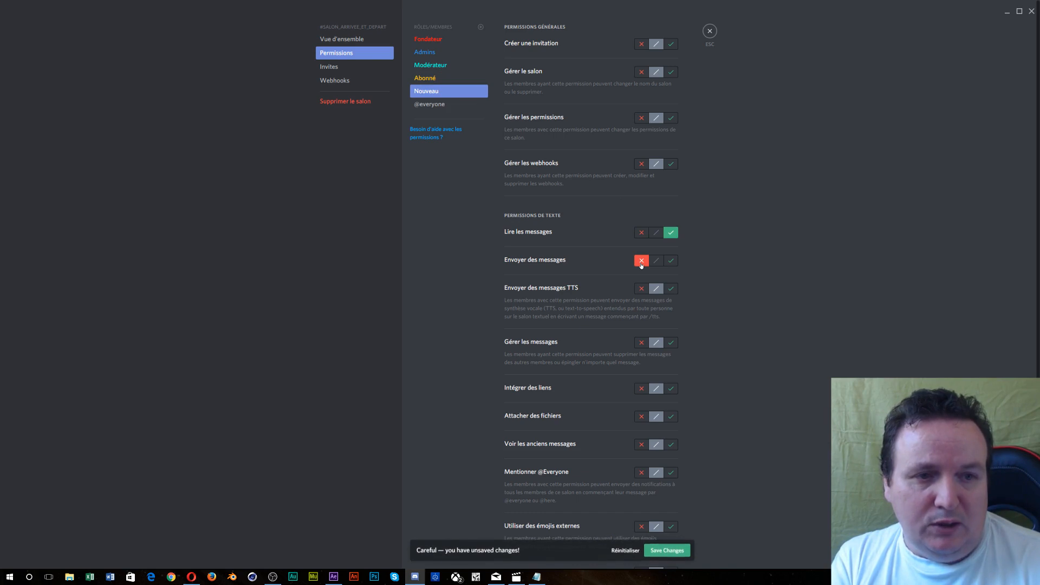
pyautogui.click(442, 81)
pyautogui.click(639, 261)
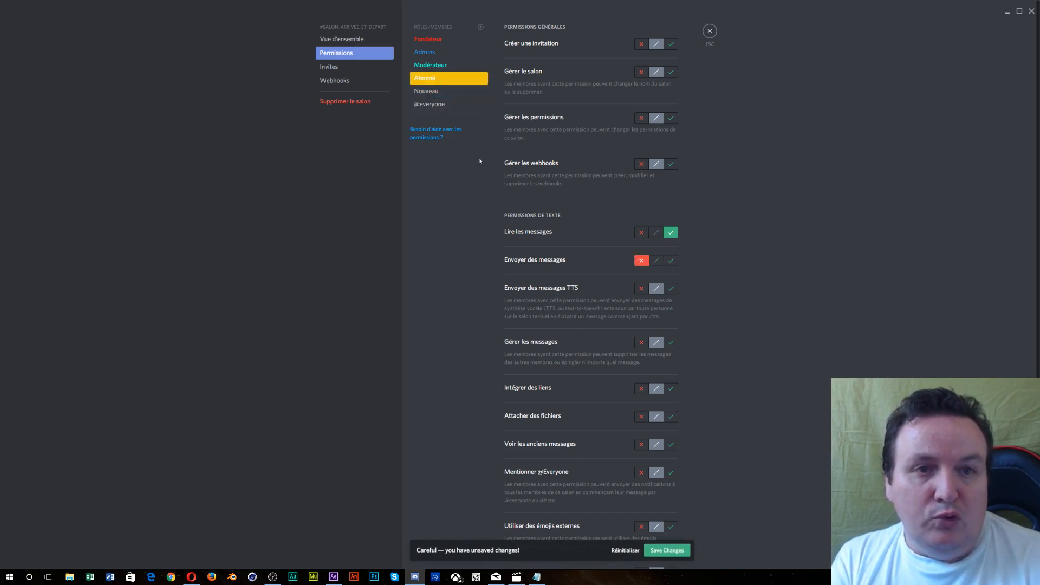
# - Deny Envoyer des messages to Modérateur, Admins and Fondateur and save the changes
pyautogui.click(447, 67)
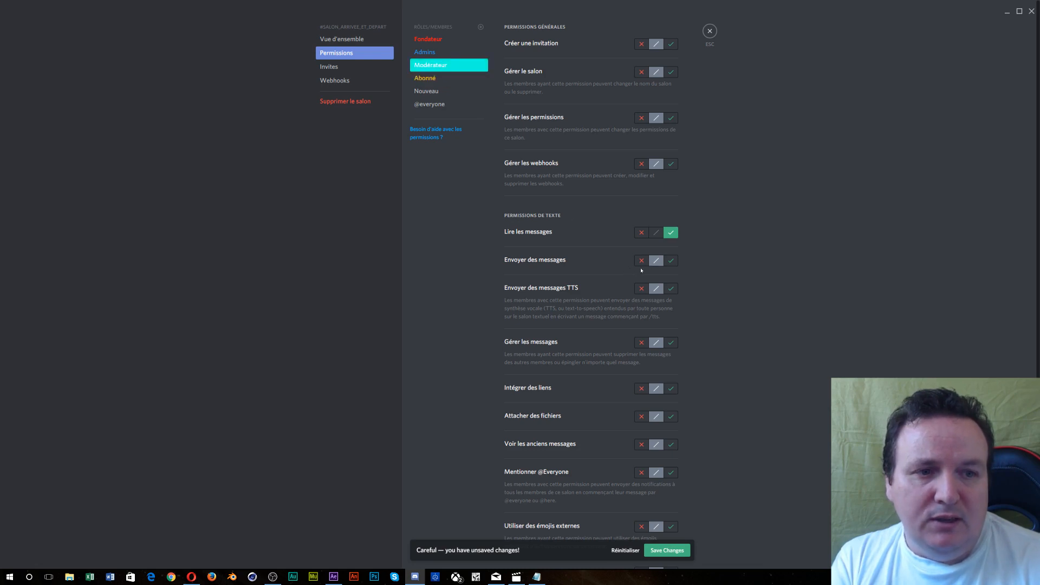
pyautogui.click(639, 261)
pyautogui.click(467, 53)
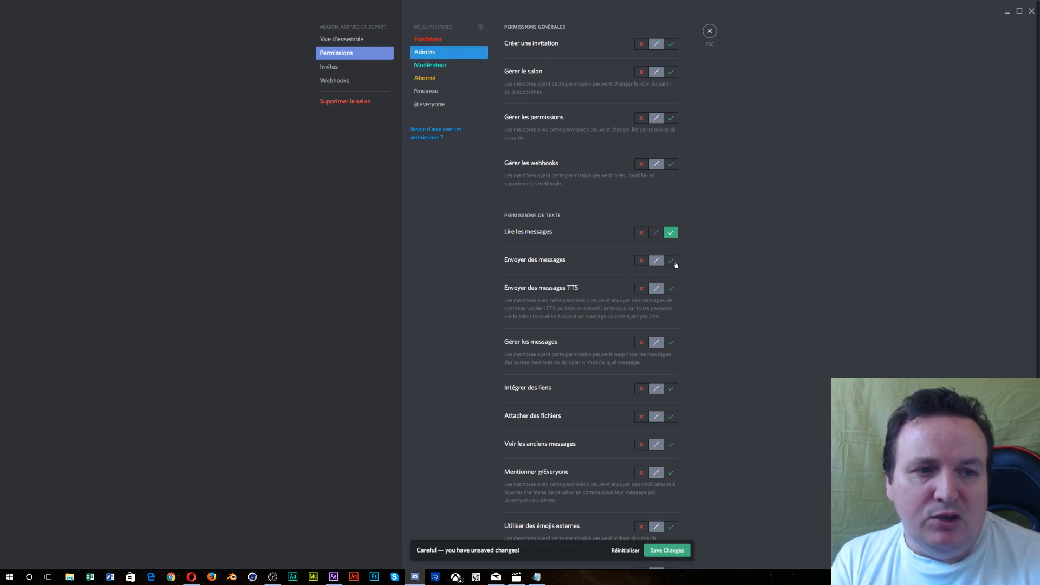
pyautogui.click(641, 261)
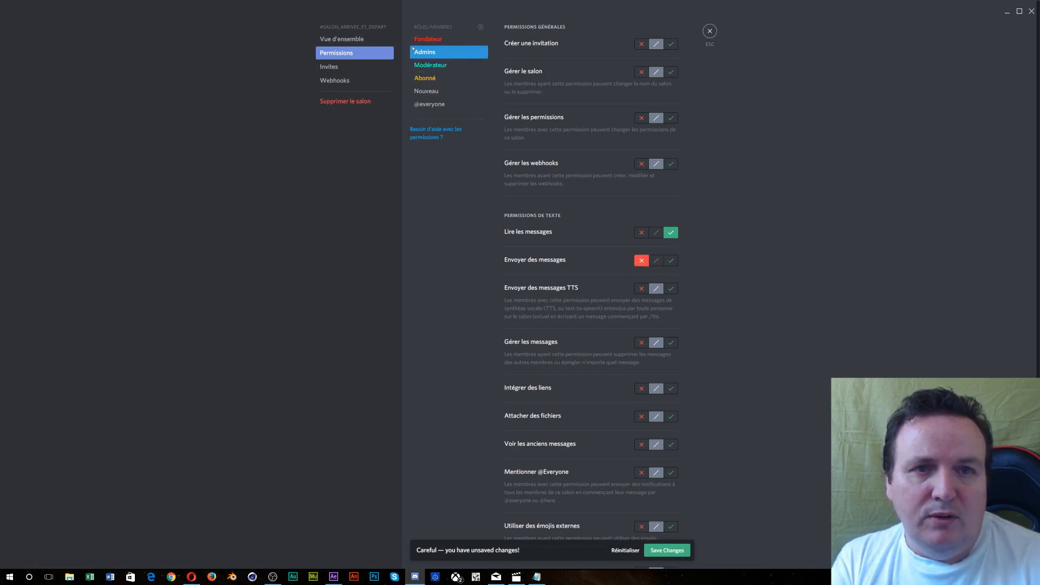
pyautogui.click(436, 44)
pyautogui.click(641, 263)
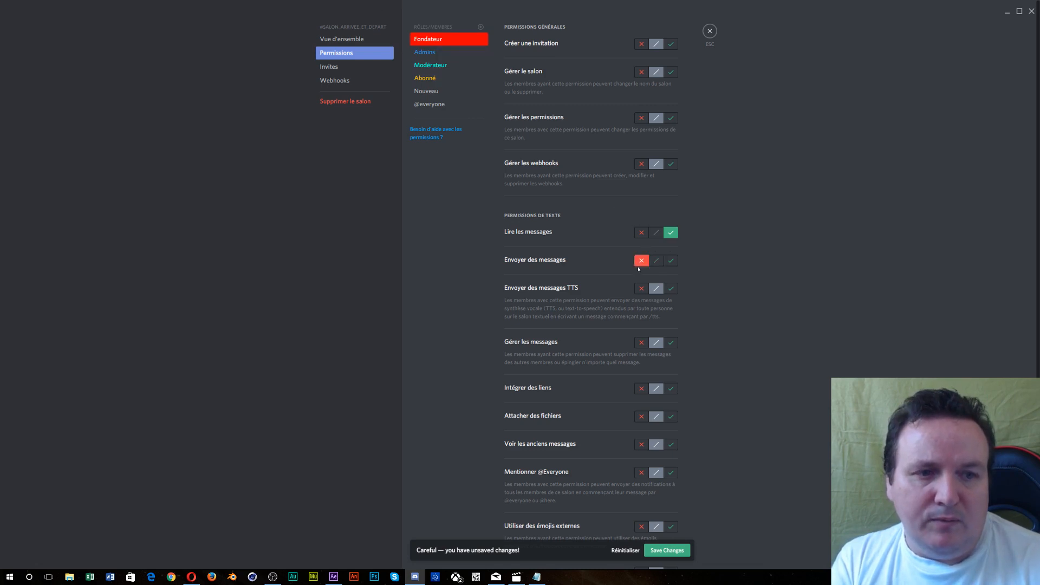
pyautogui.click(666, 553)
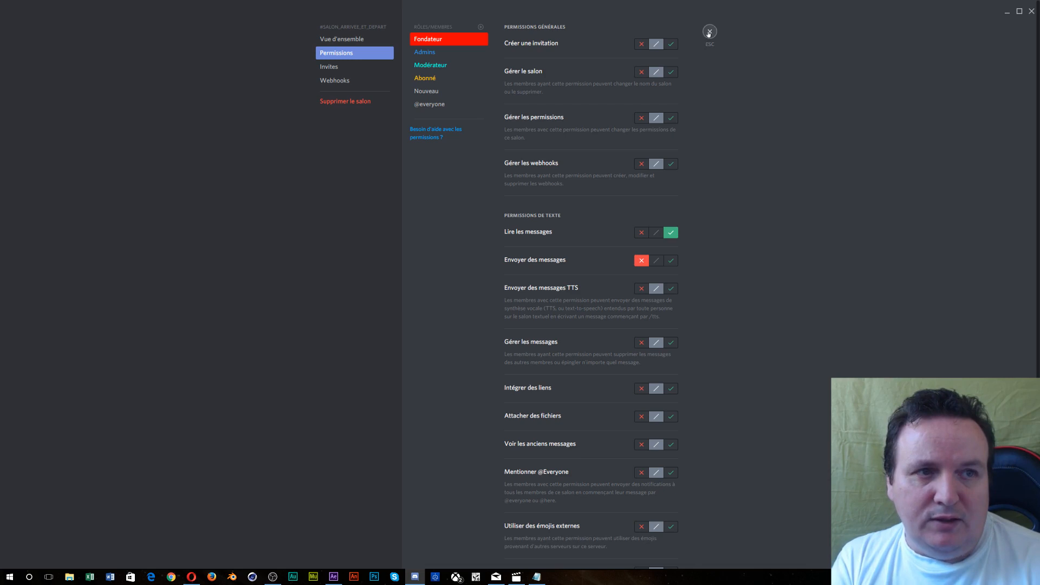
pyautogui.click(710, 31)
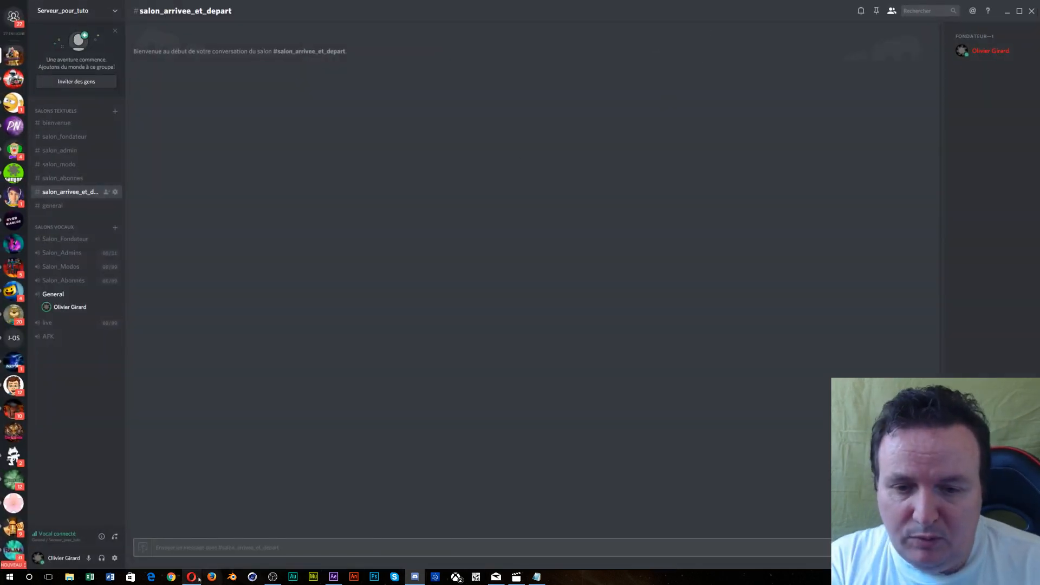
# - Launch Firefox from the taskbar so its start page opens over Discord
pyautogui.moveTo(198, 580)
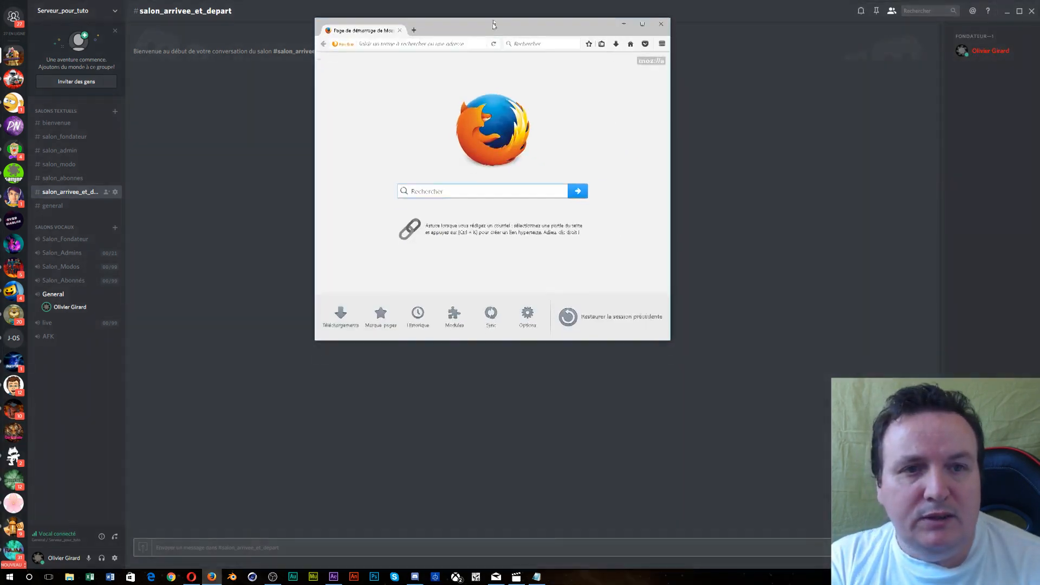
# - Maximize Firefox, search for Mee6, open mee6.xyz and choose Add to Discord
pyautogui.moveTo(493, 26); pyautogui.dragTo(501, 3)
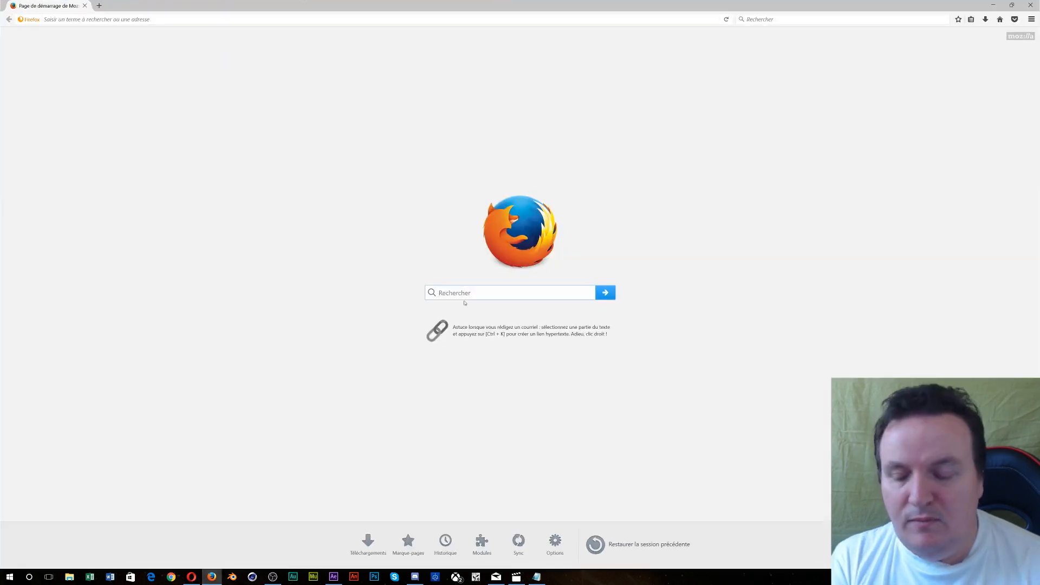
pyautogui.write('Mee')
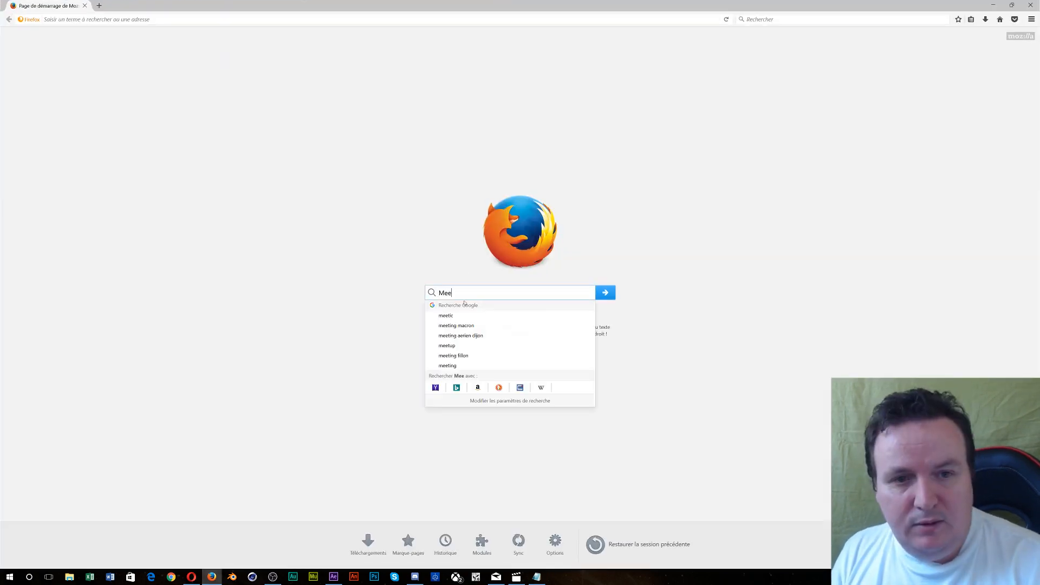
pyautogui.write('6')
pyautogui.press('Return')
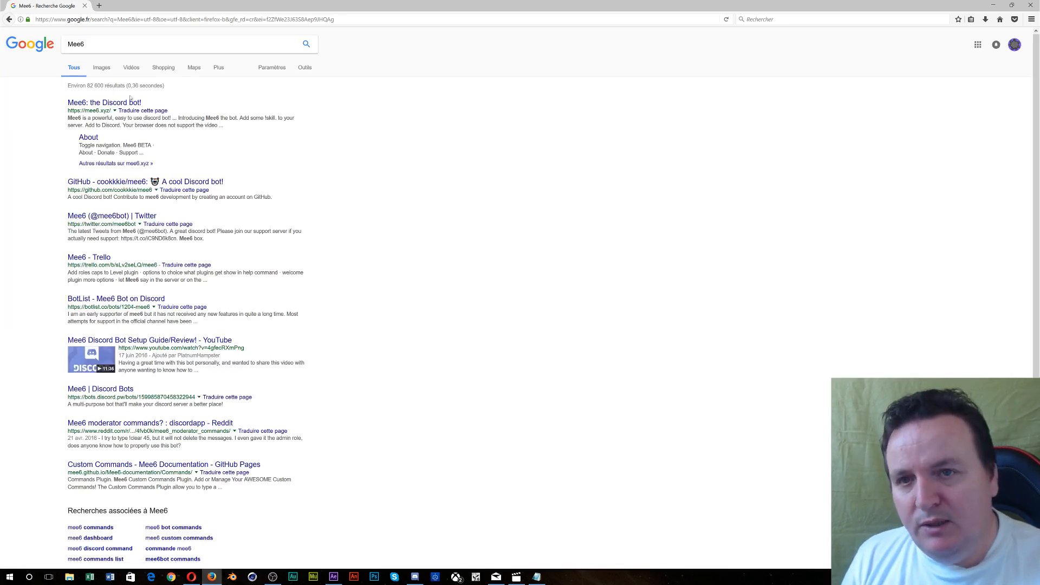
pyautogui.click(122, 103)
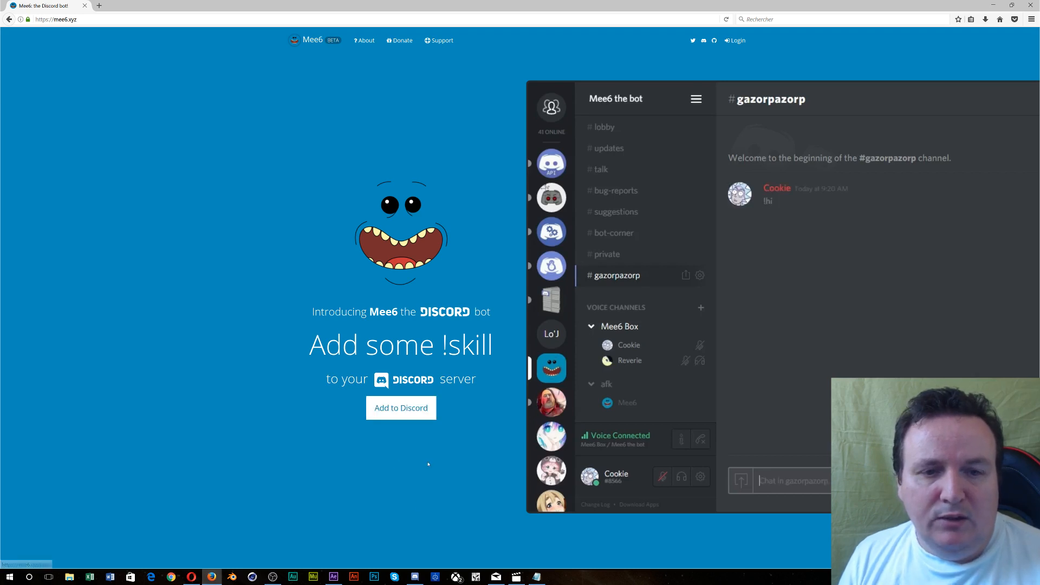
pyautogui.click(389, 410)
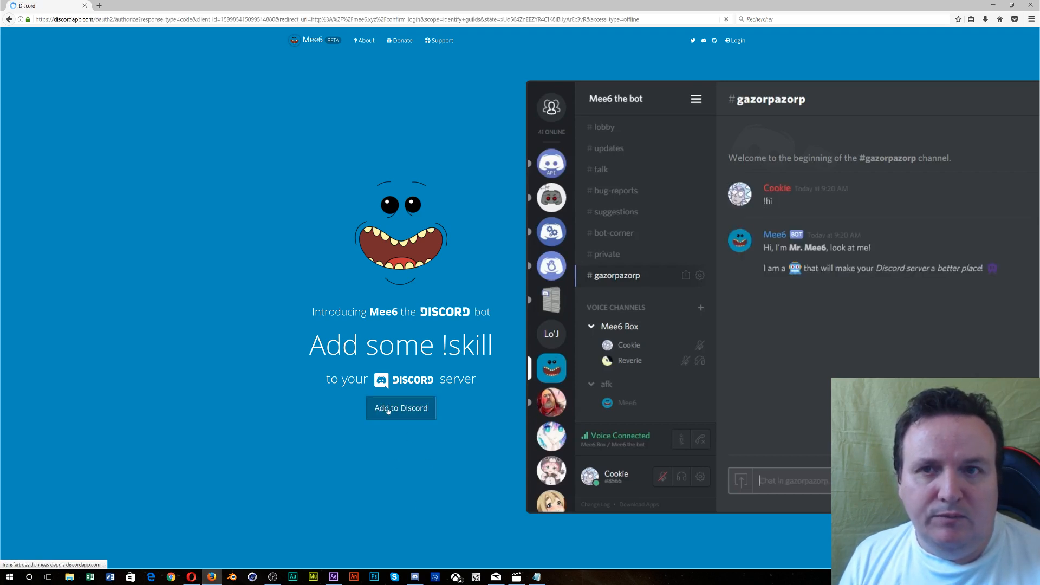
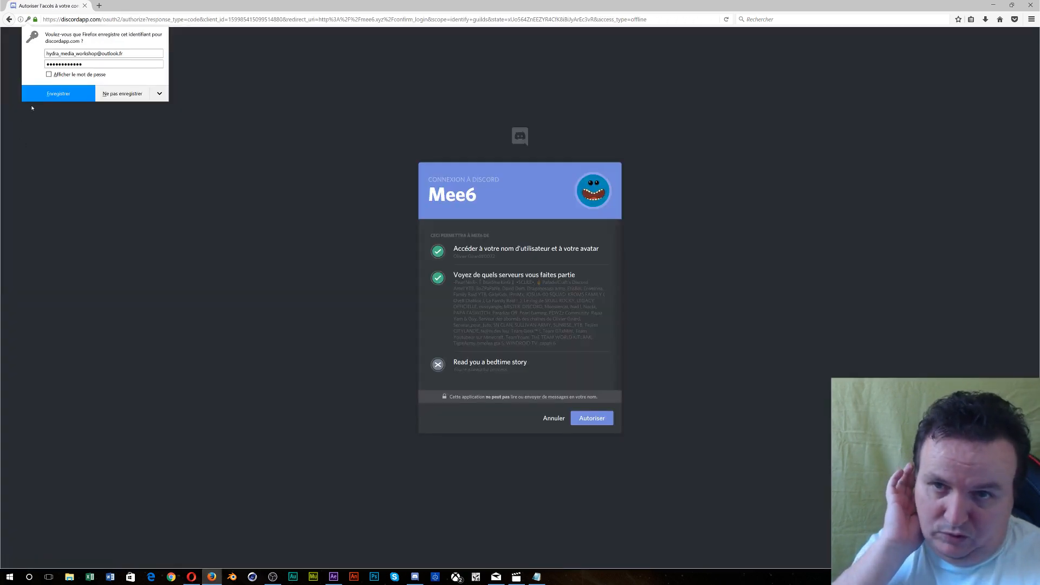
# - Save the Discord login in Firefox and authorize Mee6 to access the Discord account
pyautogui.click(42, 93)
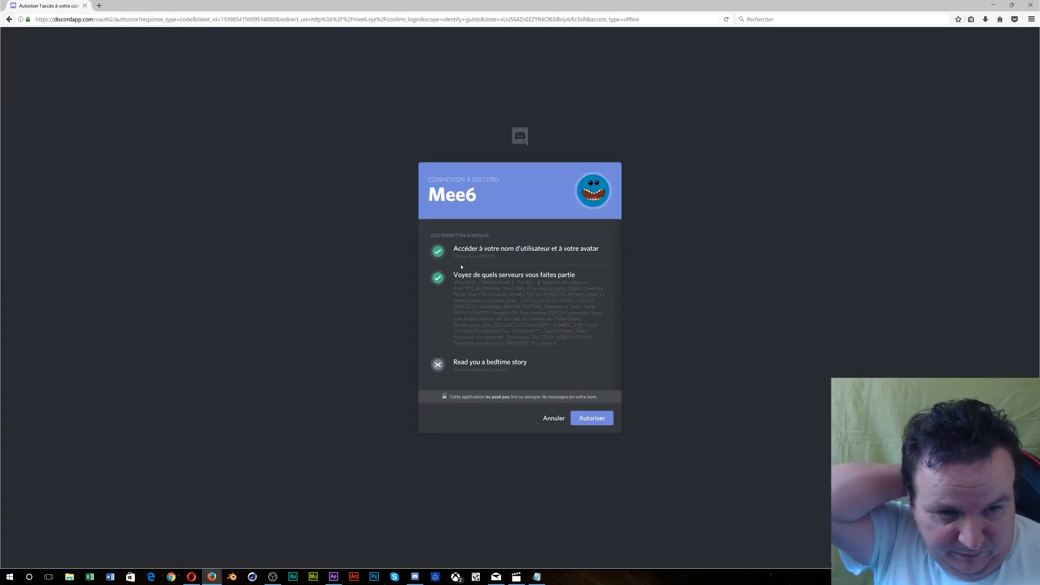
pyautogui.click(593, 420)
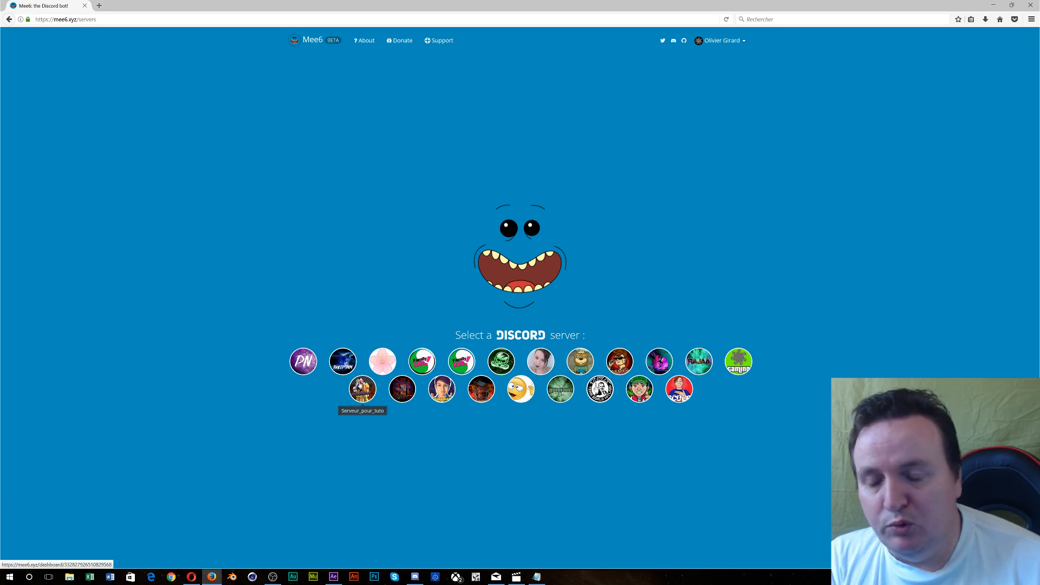
# - Pick Serveur_pour_tuto in Mee6 and authorize adding the Mee6 bot to it
pyautogui.click(362, 387)
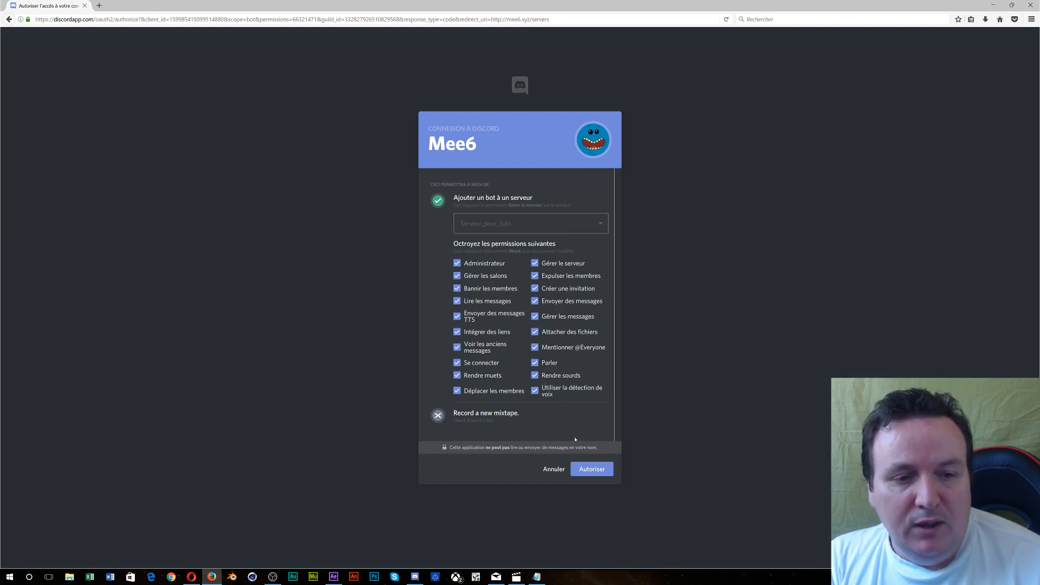
pyautogui.click(584, 468)
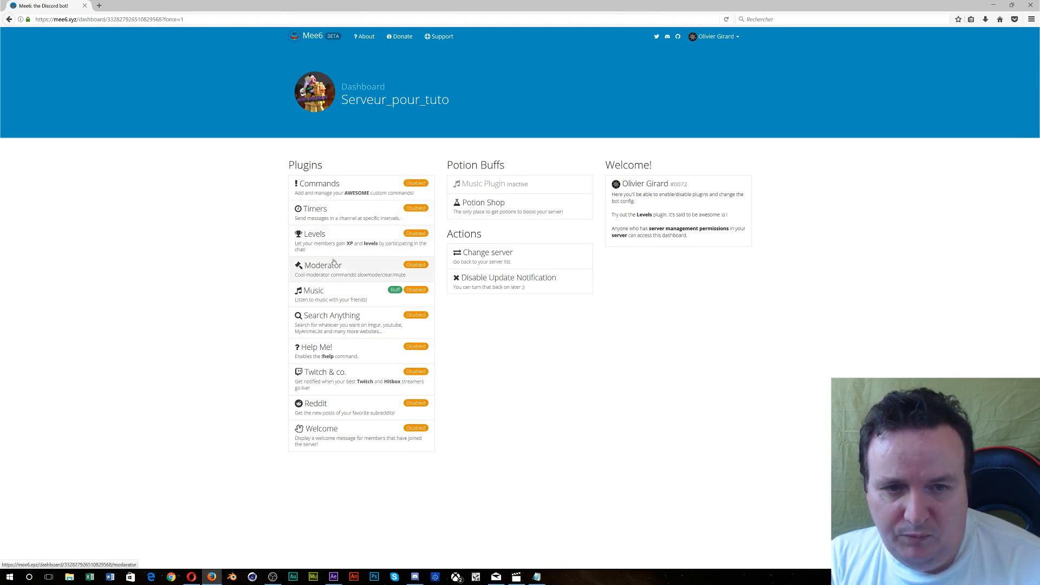
# - Enable the Moderator plugin, visit its Banned Words field, then switch on the Welcome plugin
pyautogui.click(423, 266)
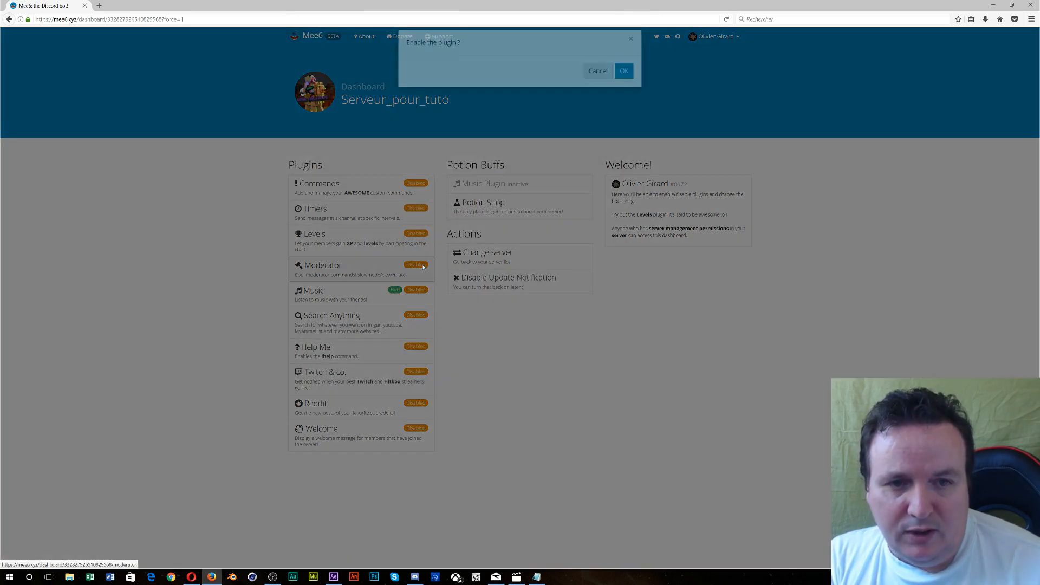
pyautogui.click(623, 83)
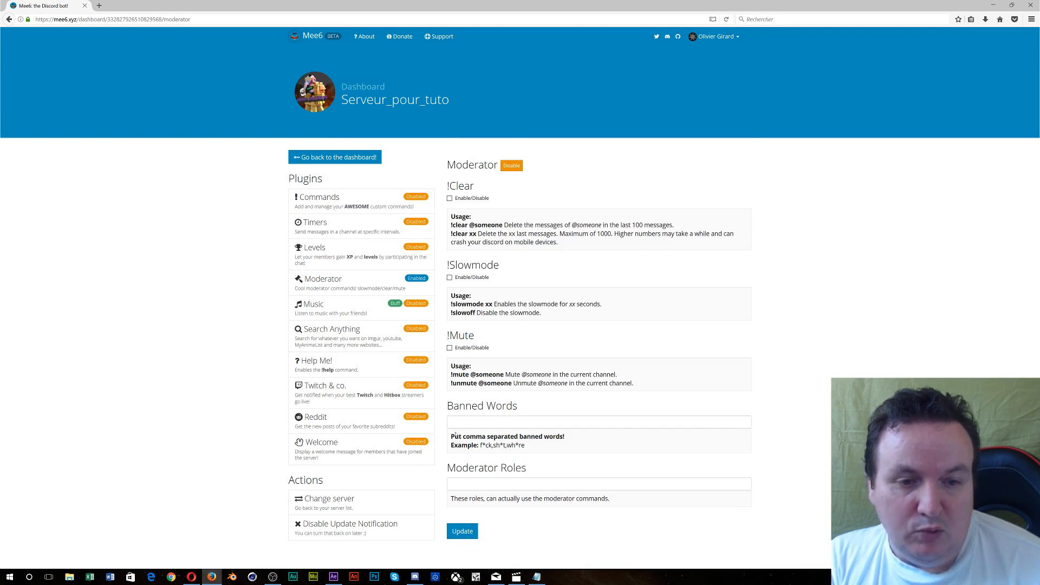
pyautogui.click(451, 421)
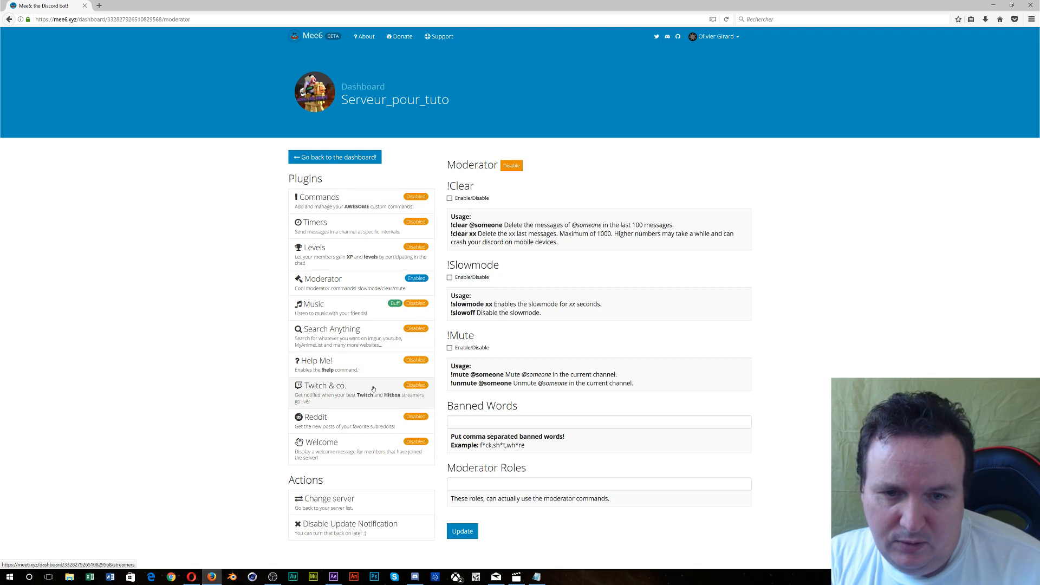
pyautogui.click(379, 445)
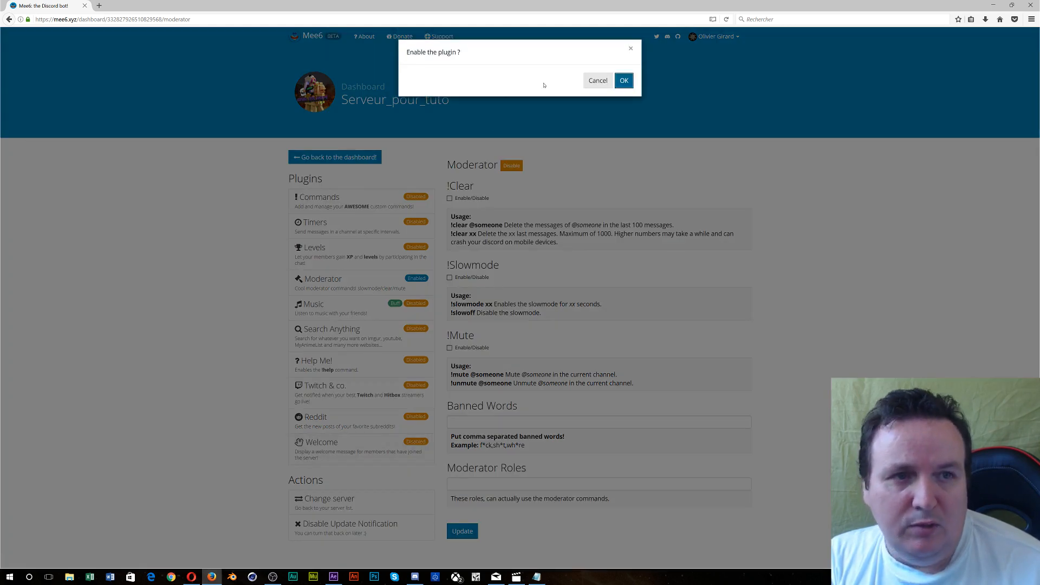
# - Confirm enabling the Welcome plugin with OK
pyautogui.click(628, 84)
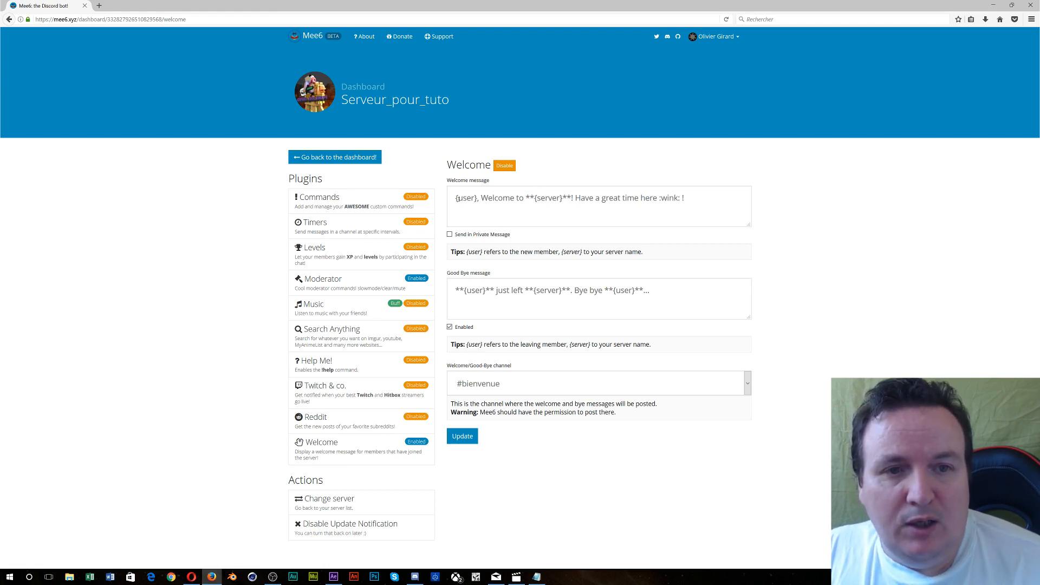
# - Start the welcome message with 'Bonjour {user}, Bienvenue sur le {server}'
pyautogui.click(456, 199)
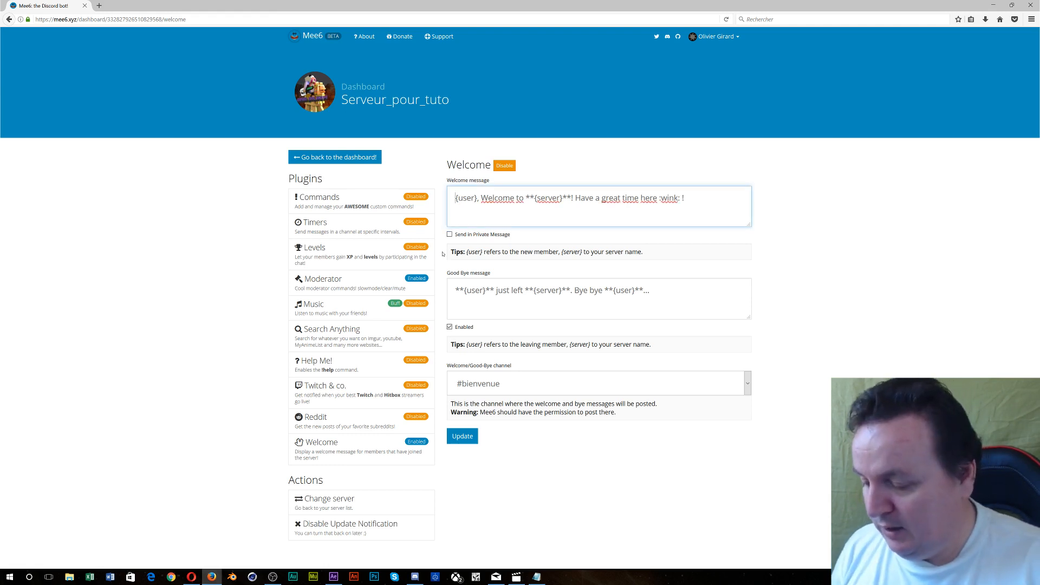
pyautogui.write('Bonjour')
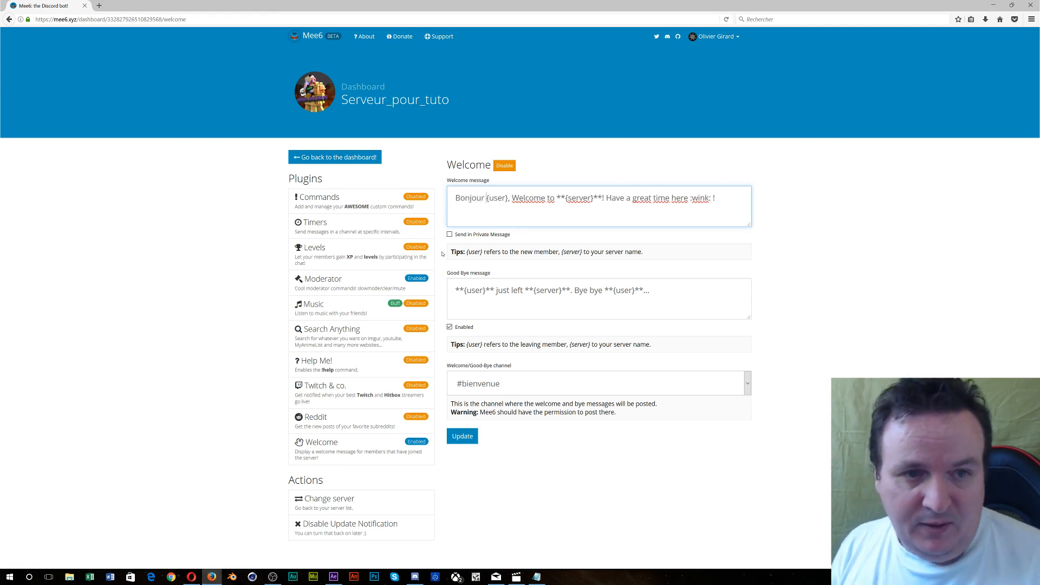
pyautogui.moveTo(511, 201); pyautogui.dragTo(565, 211)
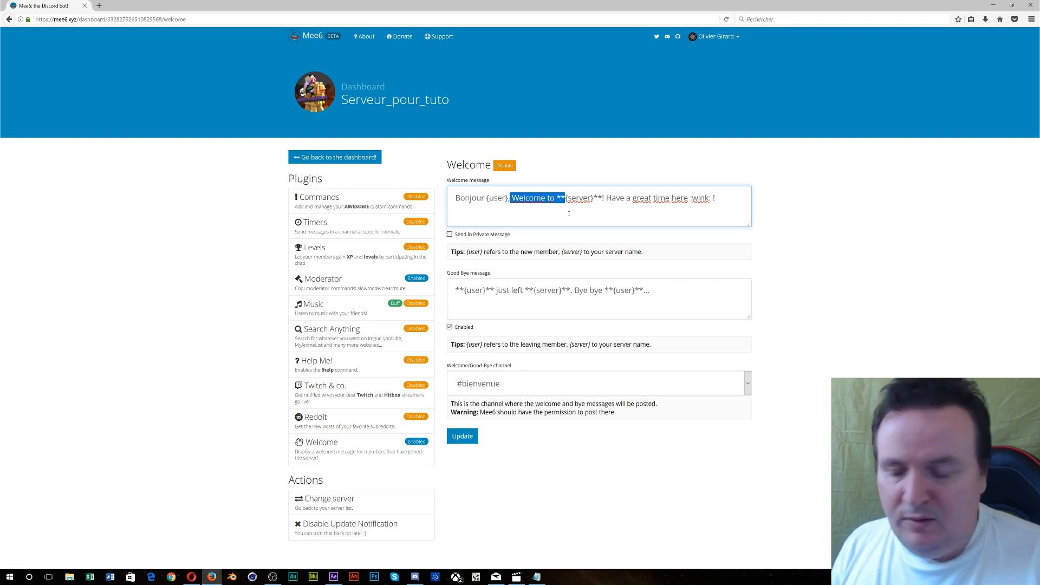
pyautogui.write('Biu')
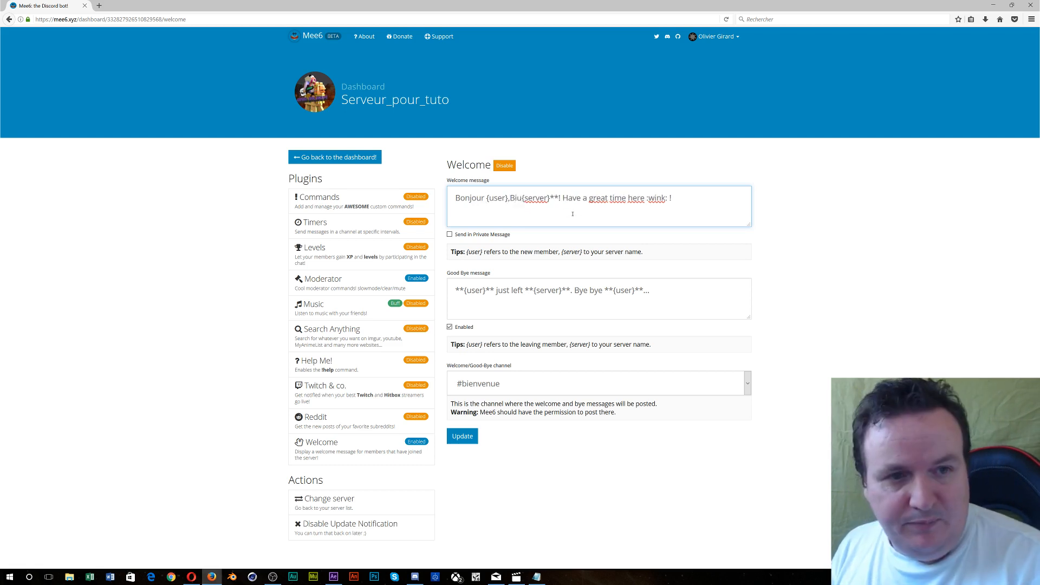
pyautogui.press('BackSpace')
pyautogui.write('envenue')
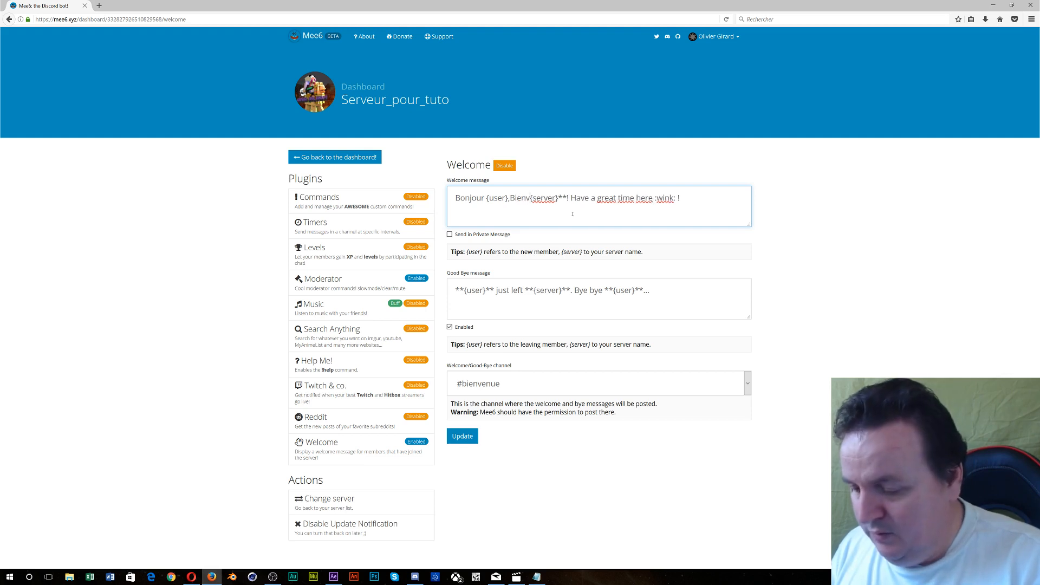
pyautogui.write(' sur le')
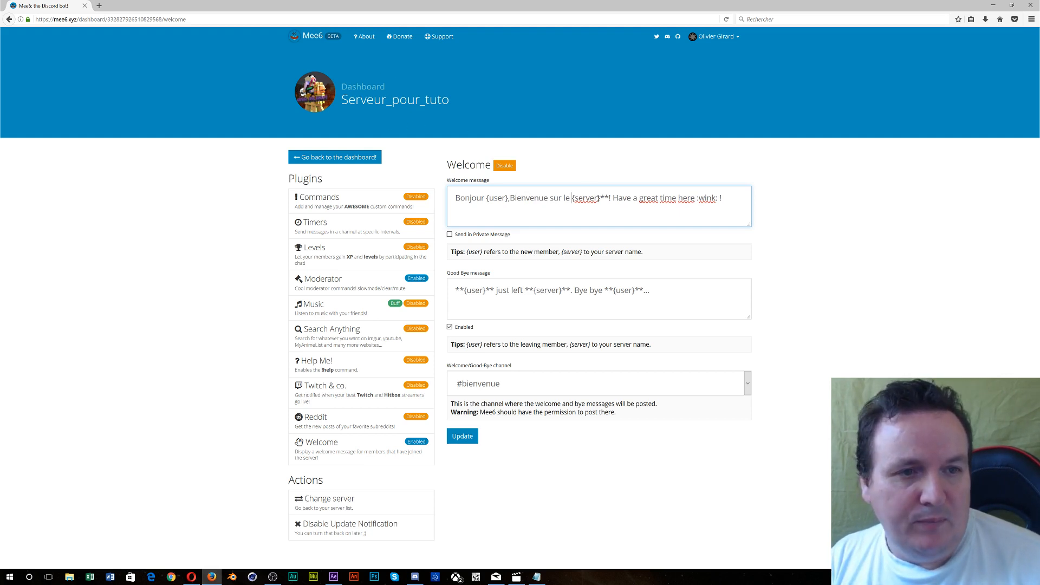
# - Remove the asterisks after {server} and replace the closing with 'Passe un bon moment en notre compagnie'
pyautogui.moveTo(601, 199); pyautogui.dragTo(608, 198)
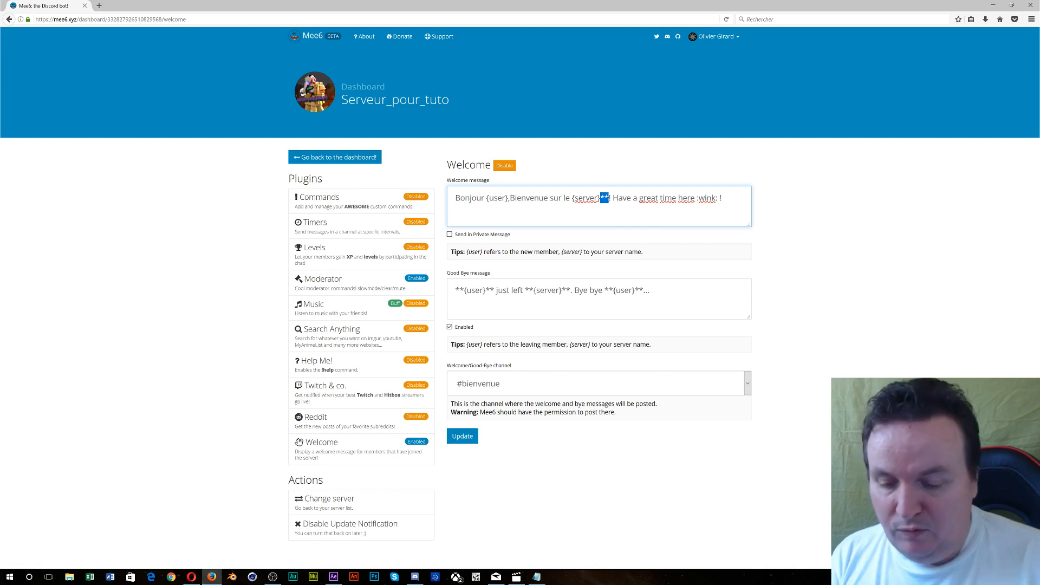
pyautogui.press('BackSpace')
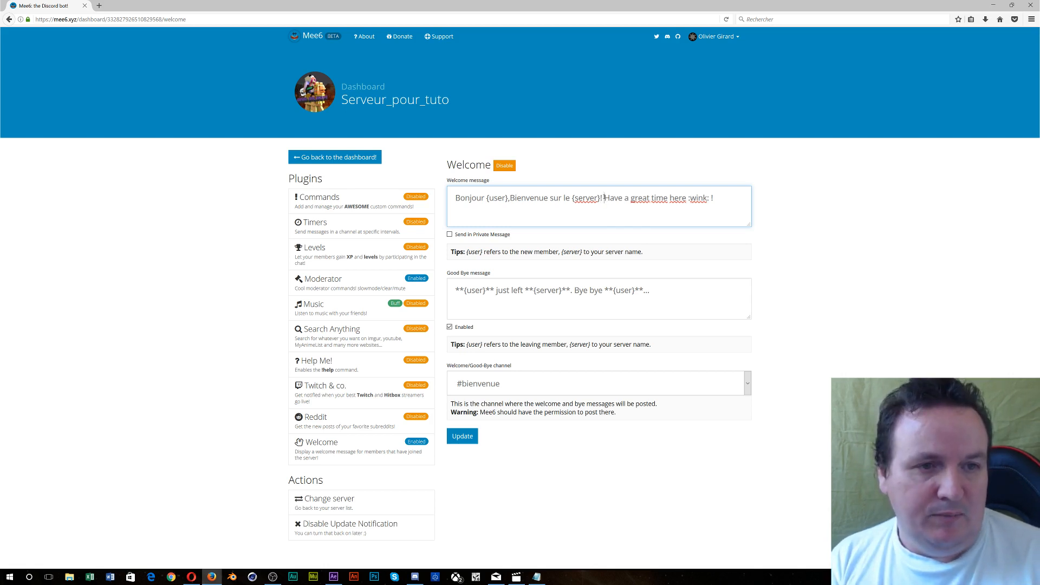
pyautogui.moveTo(605, 198)
pyautogui.mouseDown()
pyautogui.moveTo(713, 208)
pyautogui.moveTo(604, 198)
pyautogui.mouseUp()
pyautogui.click(715, 208)
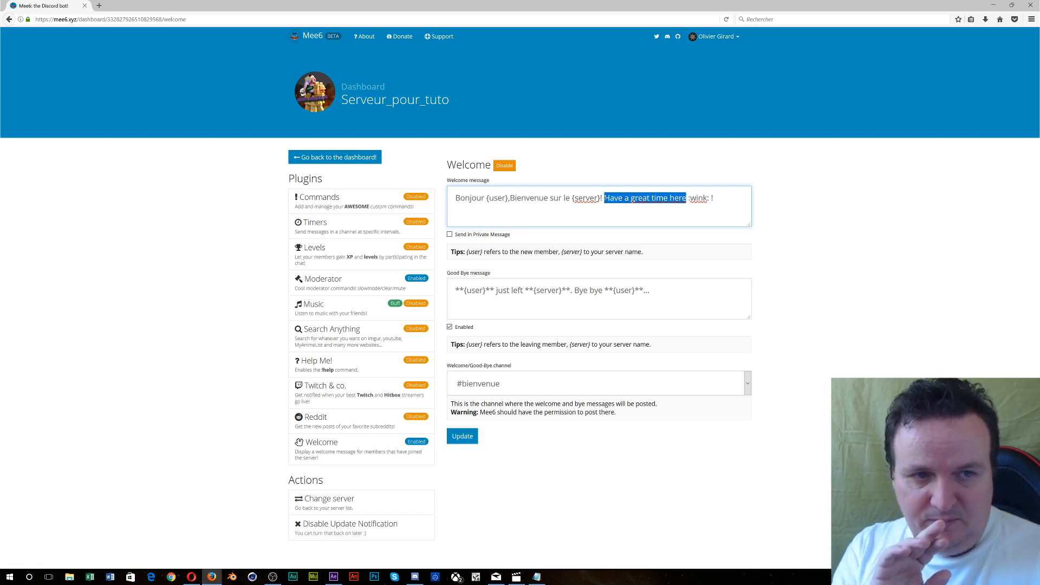
pyautogui.write('PAsse')
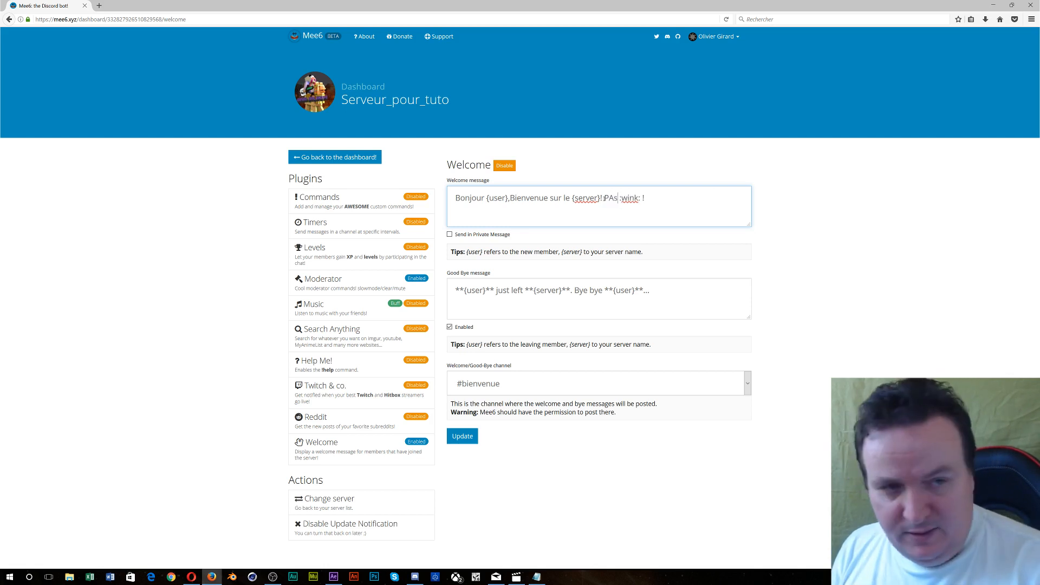
pyautogui.press('BackSpace')
pyautogui.press('BackSpace')
pyautogui.press('BackSpace')
pyautogui.press('BackSpace')
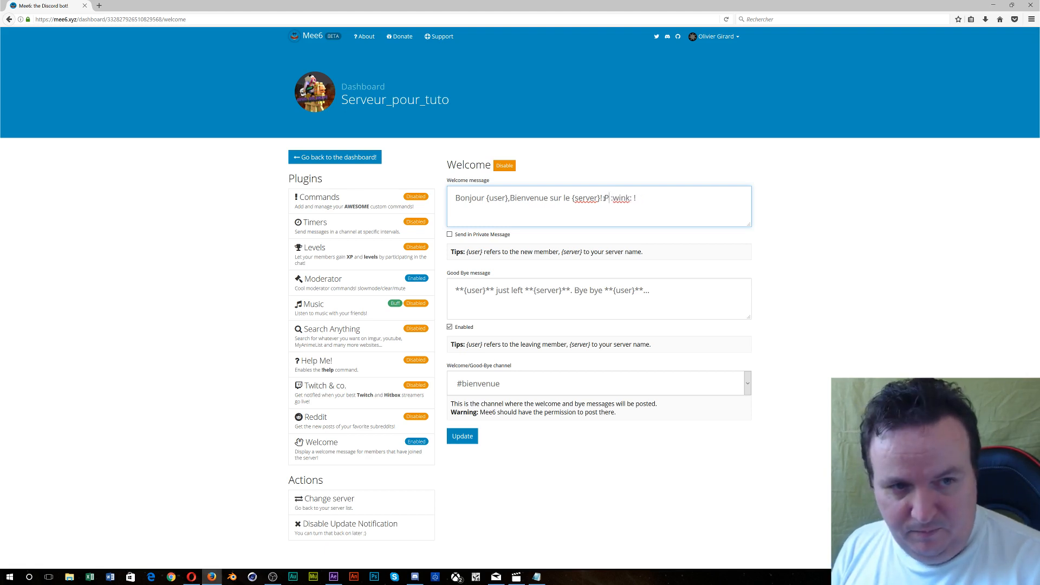
pyautogui.write('asse')
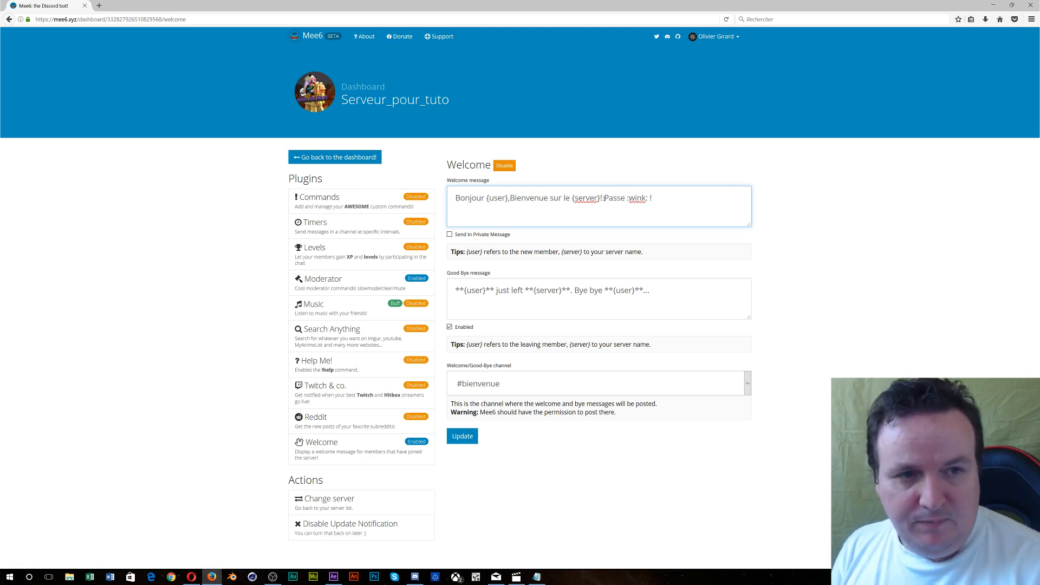
pyautogui.write(' un bon m ')
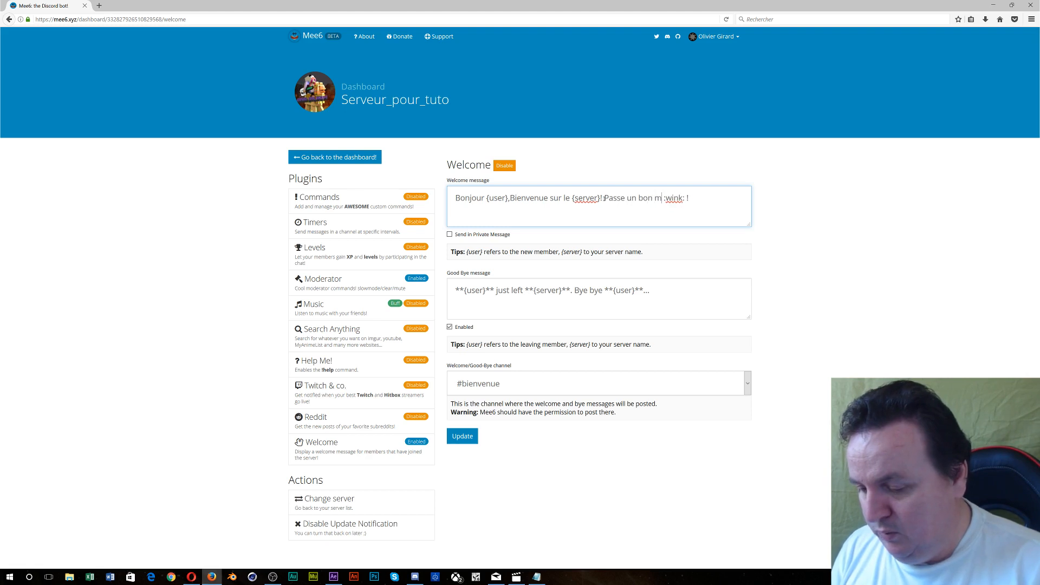
pyautogui.write('oment en ')
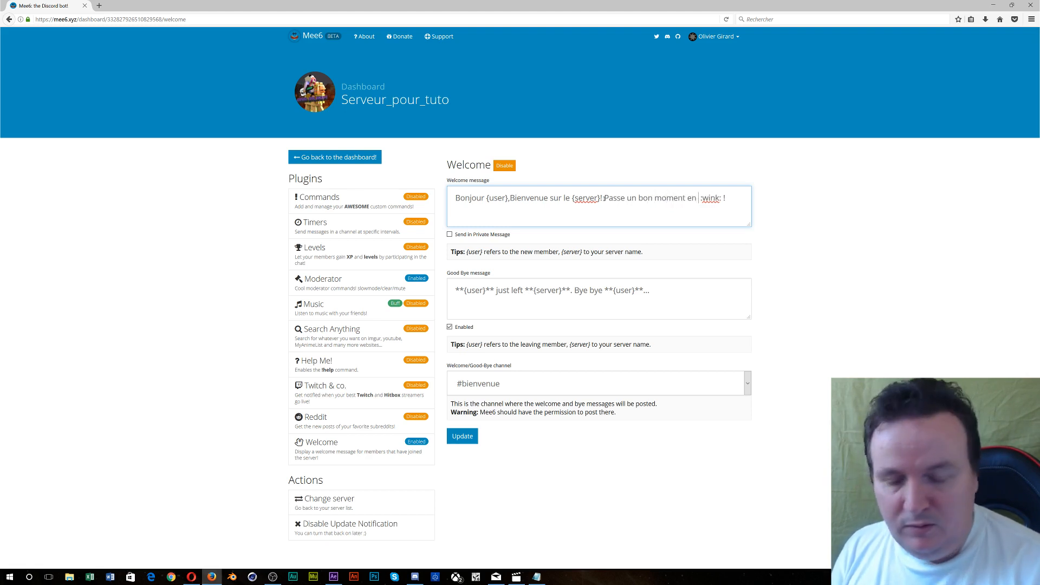
pyautogui.write('notre ')
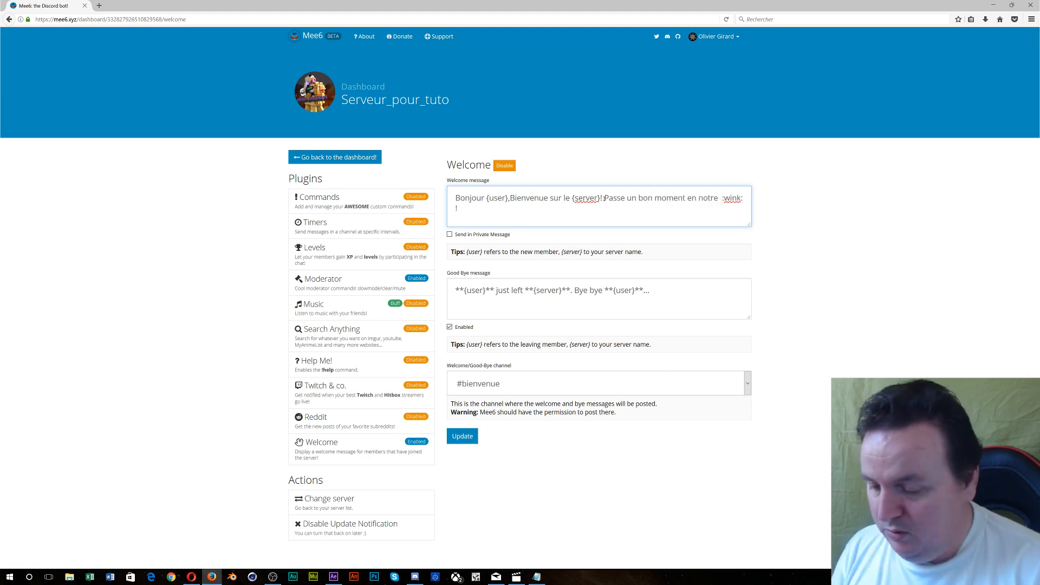
pyautogui.write('compagnie')
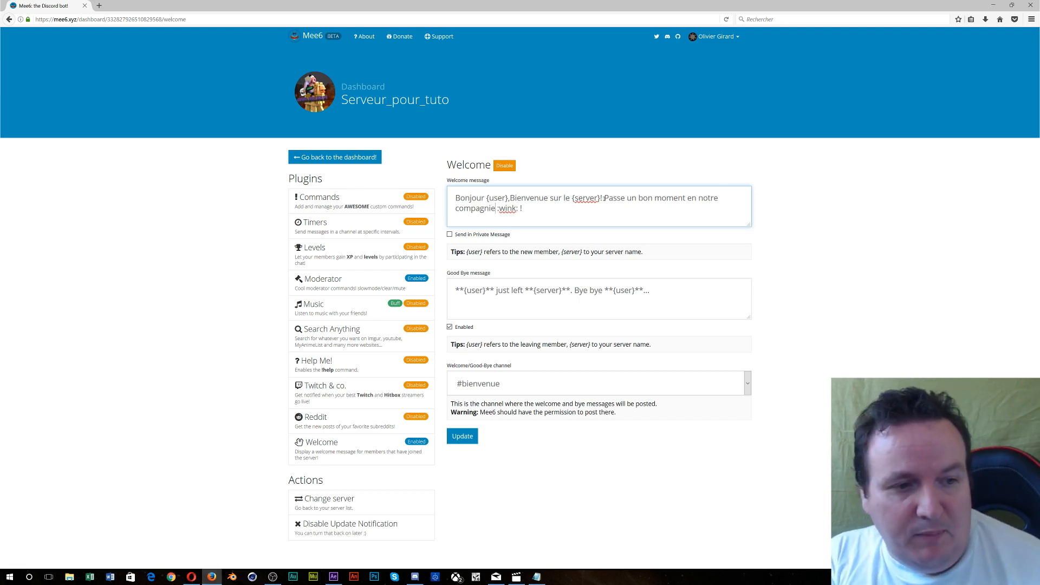
# - Set #salon_arrivee_et_depart as the welcome/goodbye channel and place the cursor in the Good Bye message
pyautogui.click(746, 385)
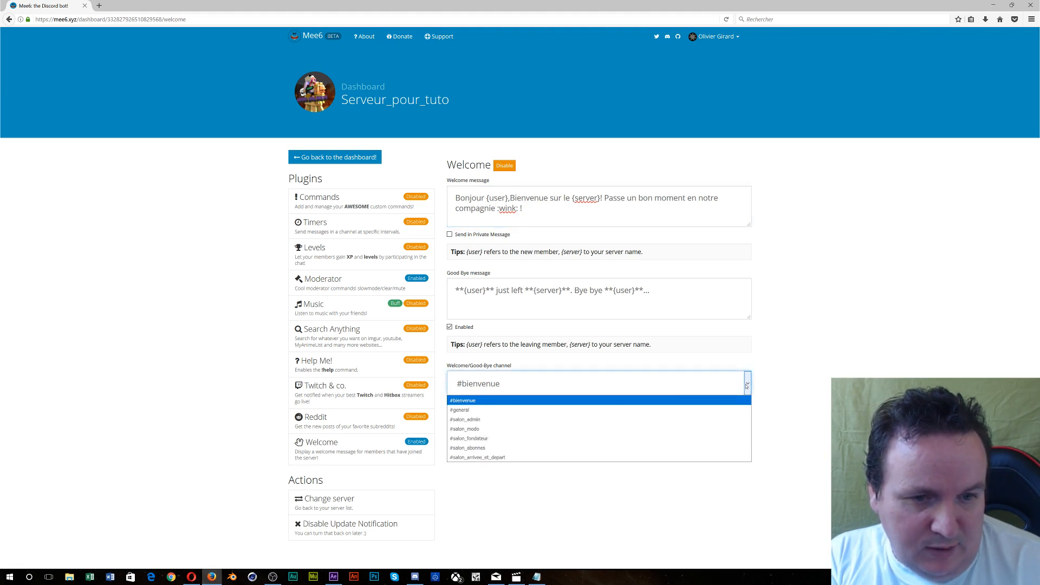
pyautogui.click(555, 458)
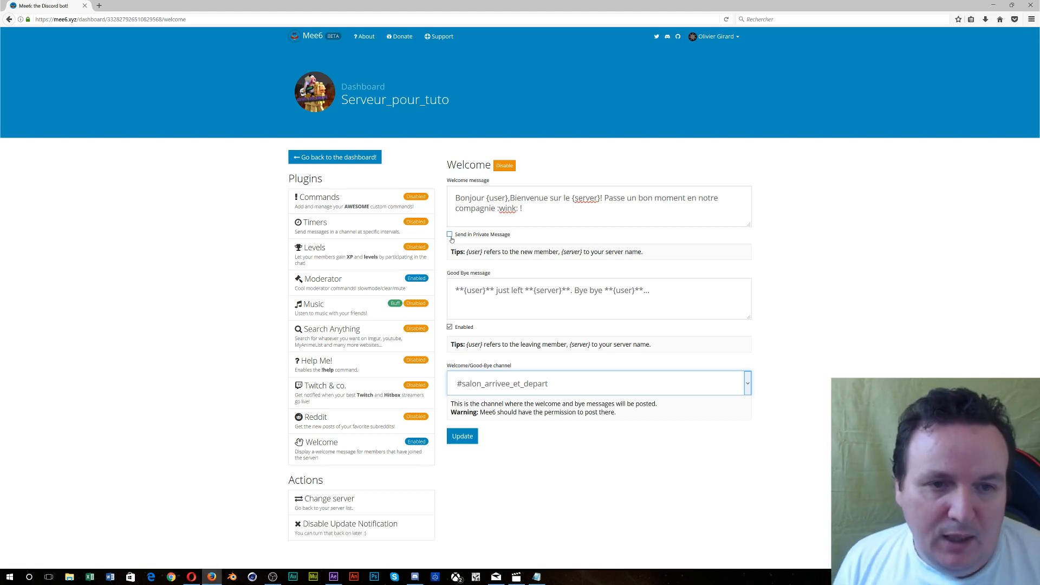
pyautogui.click(459, 290)
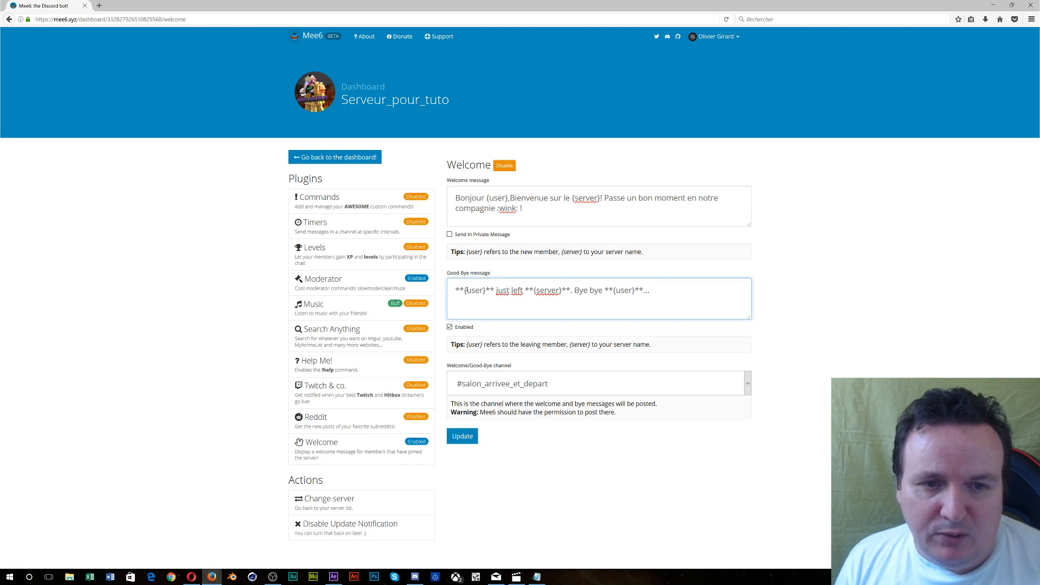
# - Remove the bold markers and change the goodbye opening to '{user} viens de quitter le'
pyautogui.moveTo(460, 290); pyautogui.dragTo(449, 292)
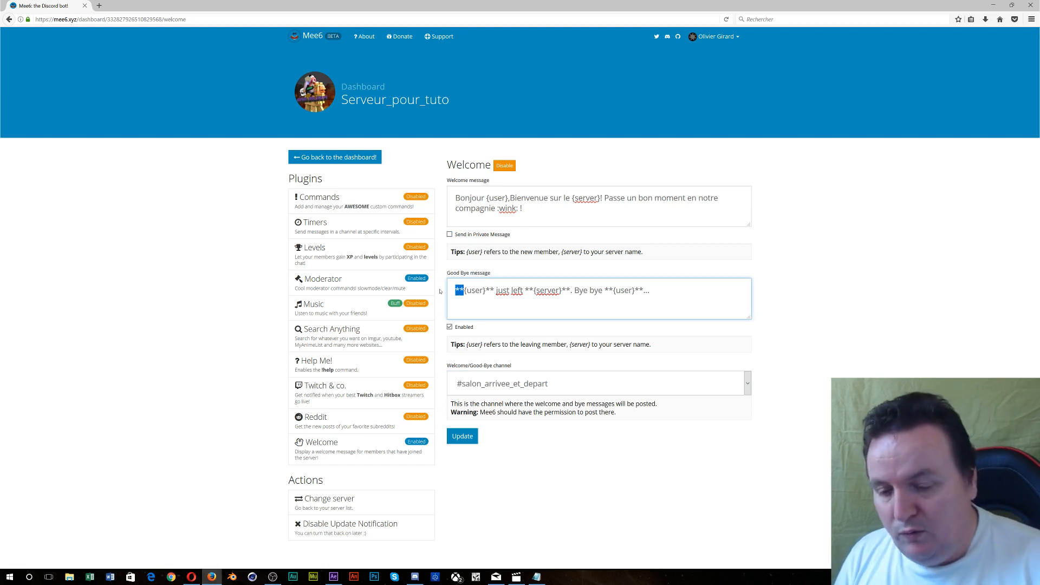
pyautogui.press('BackSpace')
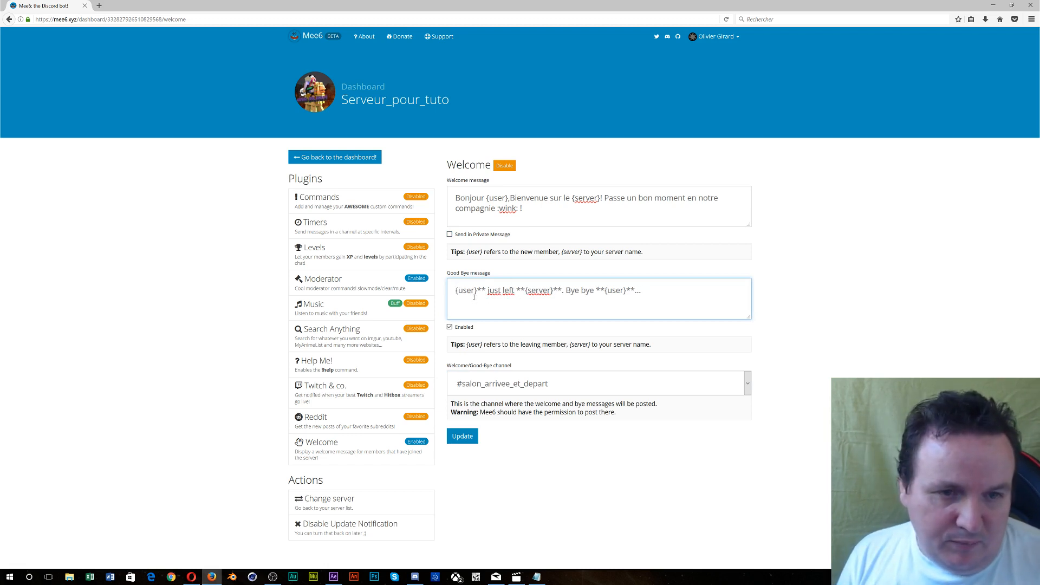
pyautogui.moveTo(477, 290); pyautogui.dragTo(524, 297)
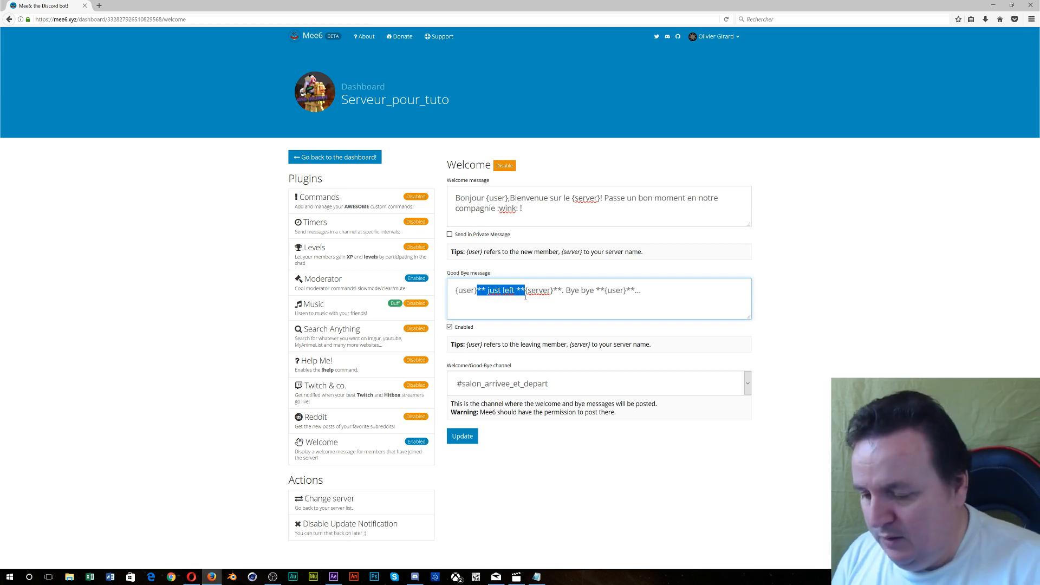
pyautogui.write('vien')
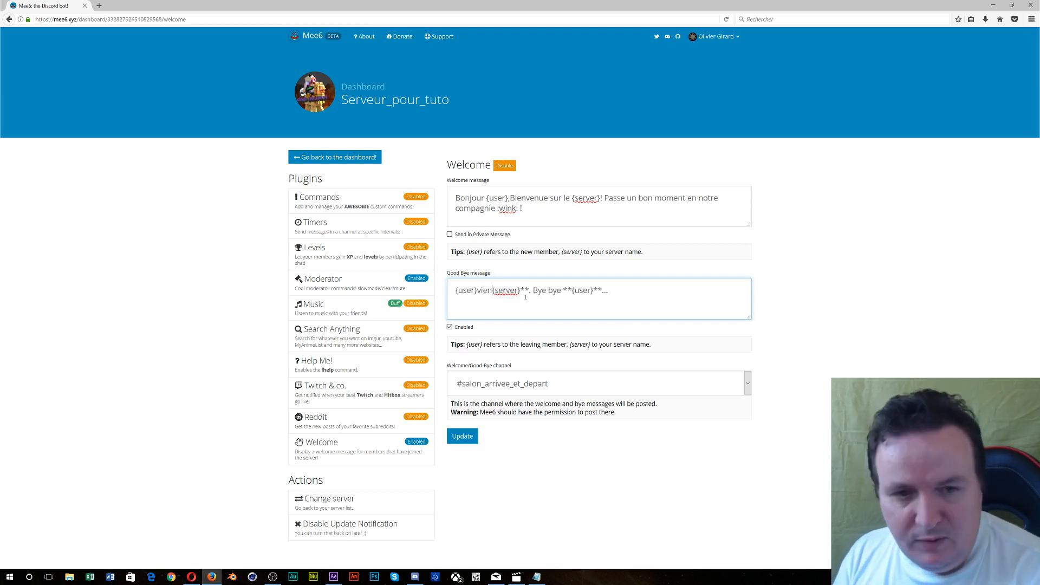
pyautogui.press('BackSpace')
pyautogui.press('BackSpace')
pyautogui.press('BackSpace')
pyautogui.press('BackSpace')
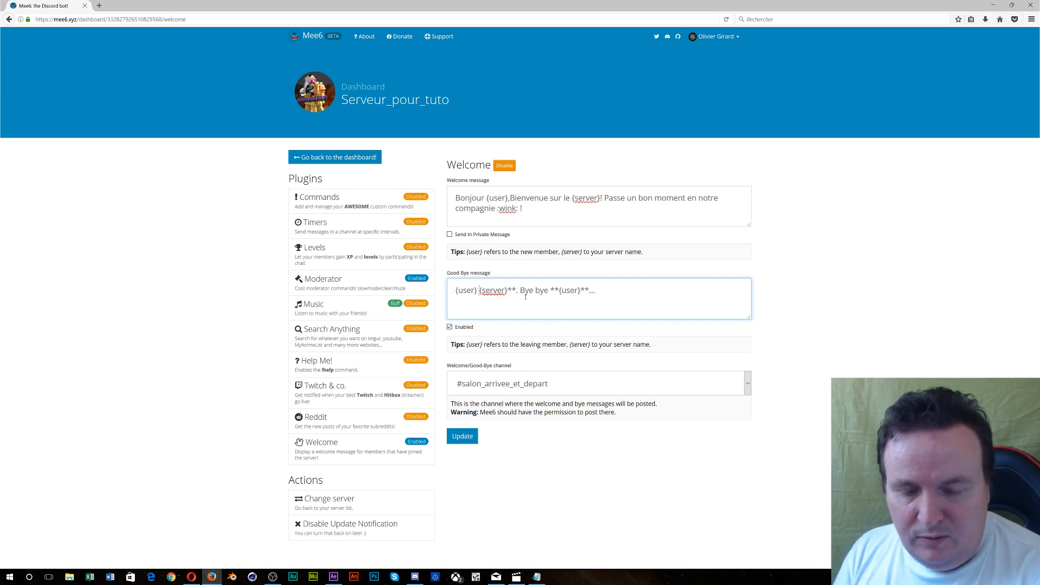
pyautogui.write('vie')
pyautogui.write('ns de qui')
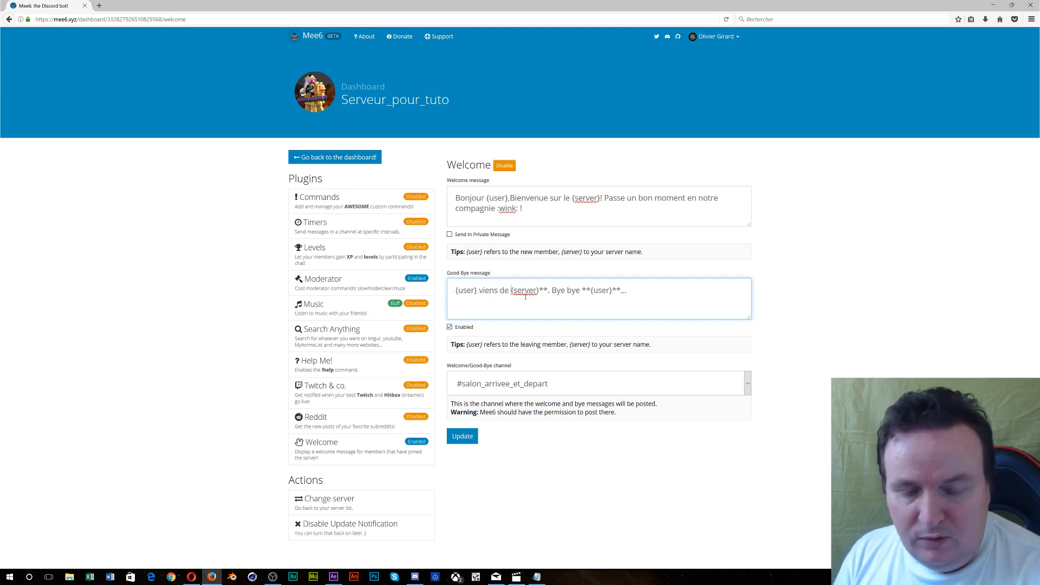
pyautogui.write('tter l')
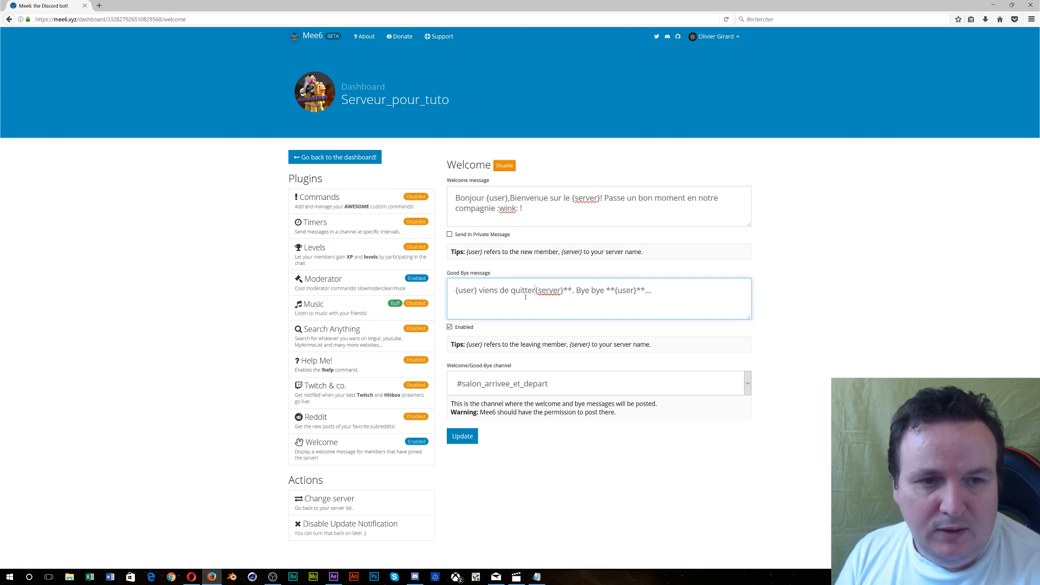
pyautogui.write('e')
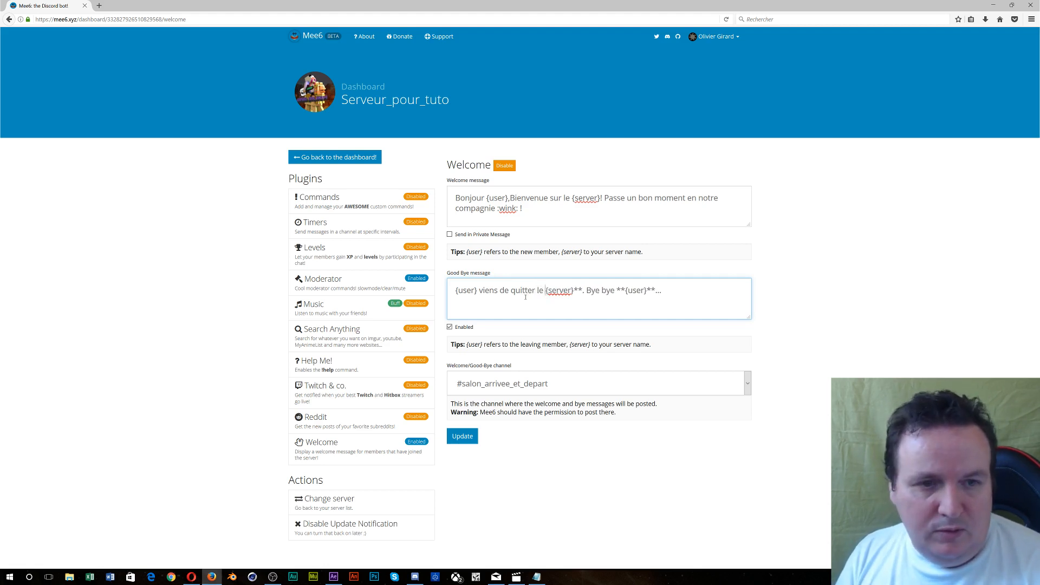
# - End the goodbye with '. Au revoir … n'hésite pas à revenir tu sera le bienvenue.', save, and return to Discord
pyautogui.moveTo(573, 294); pyautogui.dragTo(624, 299)
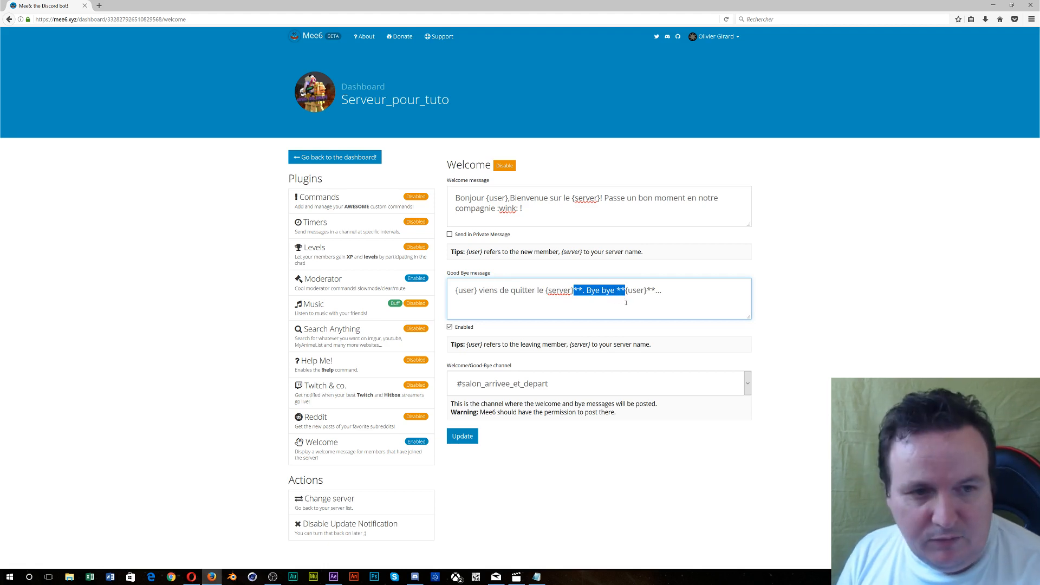
pyautogui.write('. ')
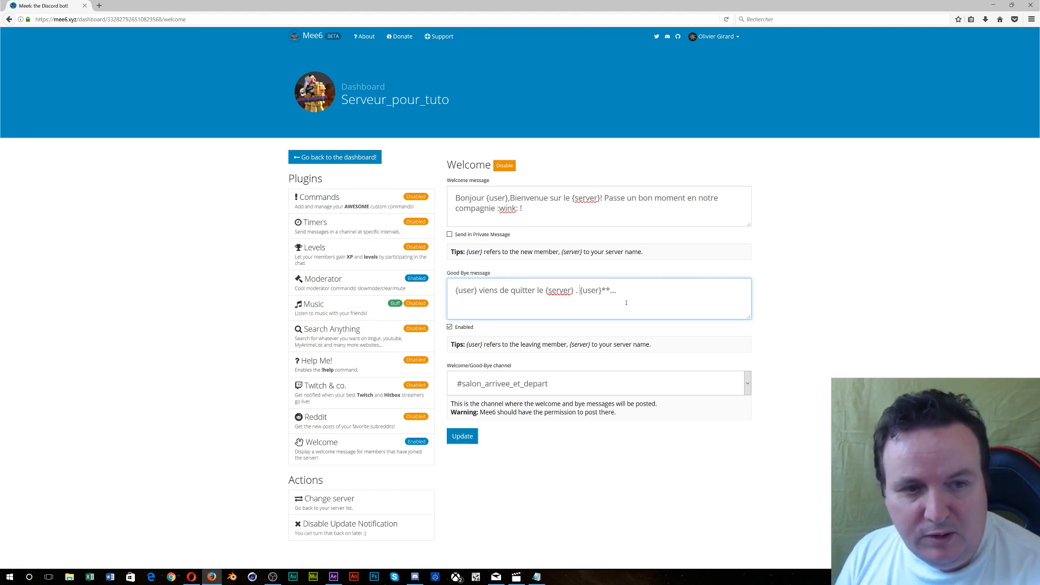
pyautogui.write('Au revoir')
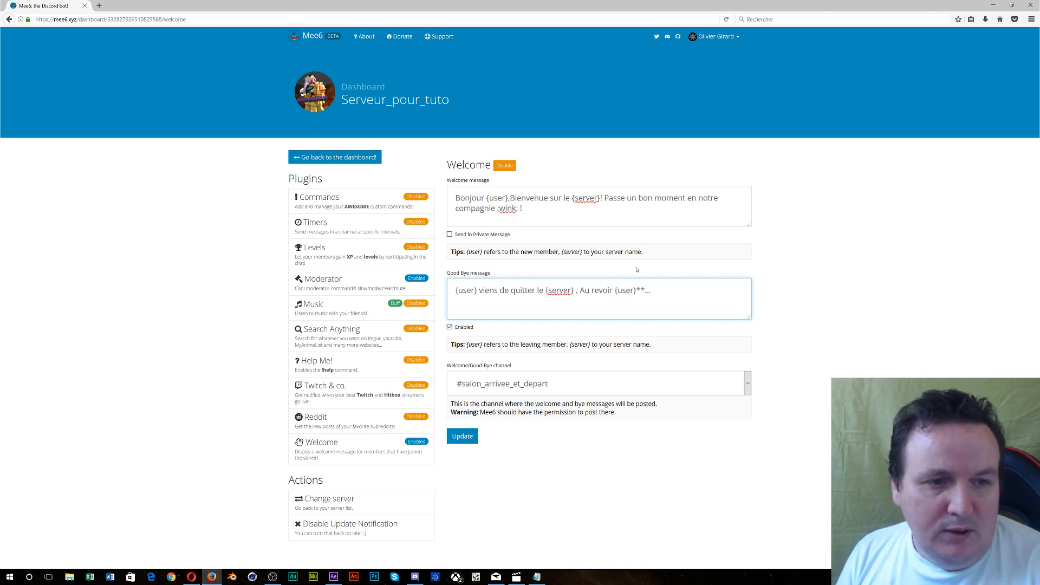
pyautogui.moveTo(637, 291); pyautogui.dragTo(661, 292)
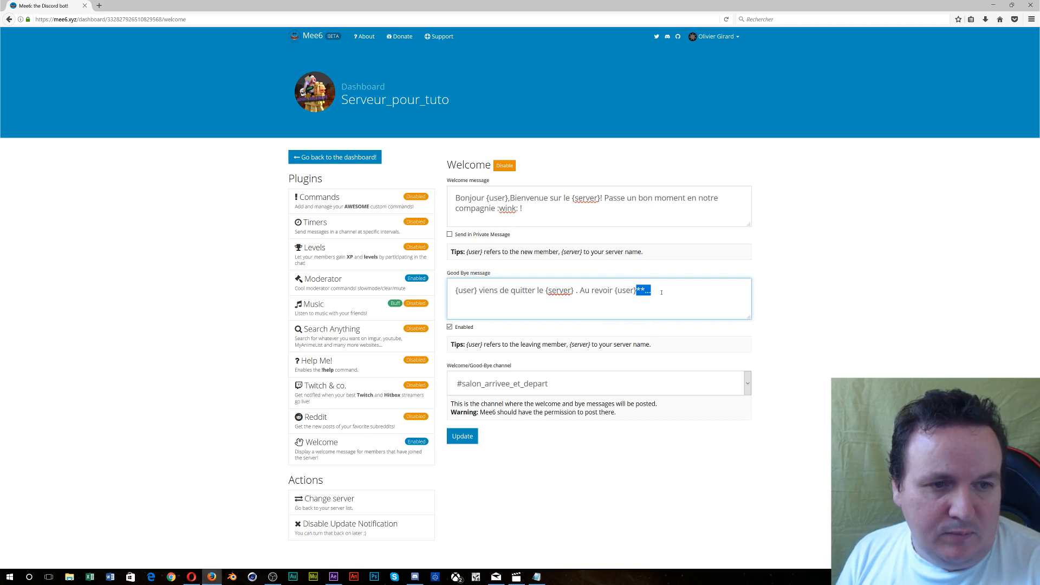
pyautogui.write("n'h")
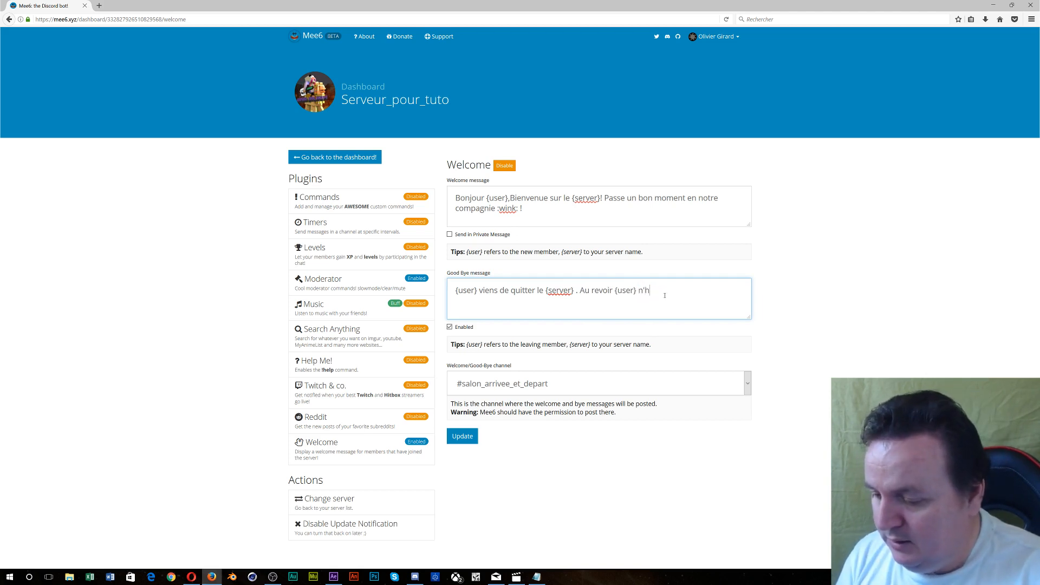
pyautogui.write('ésite pas à')
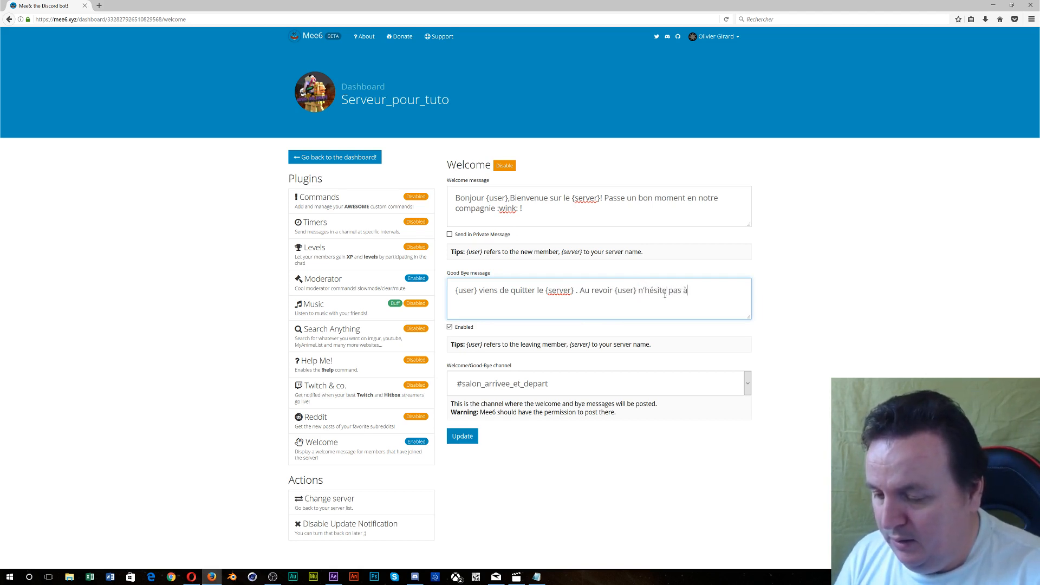
pyautogui.write(' revenir')
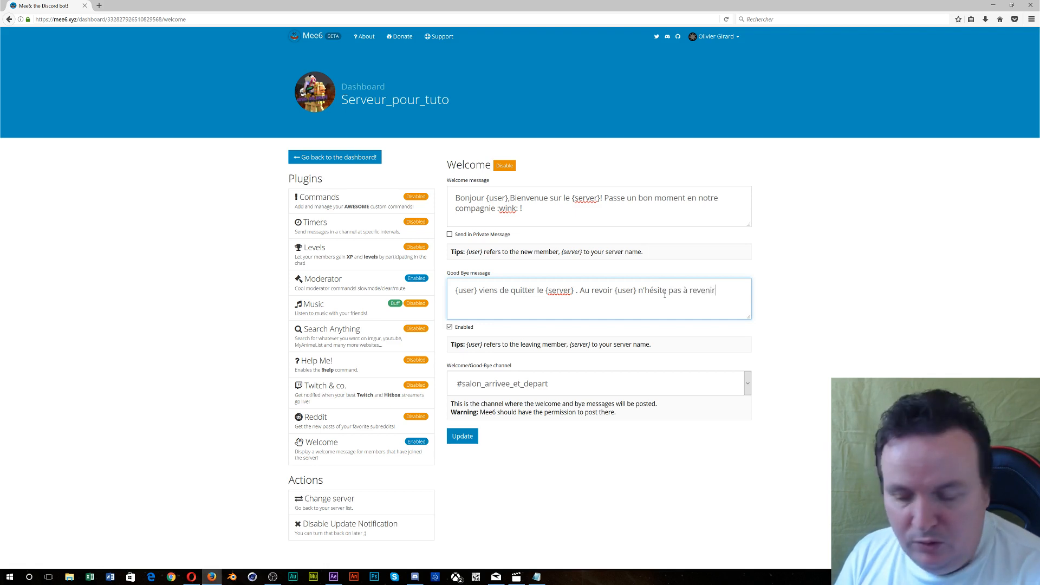
pyautogui.write(' tu sera')
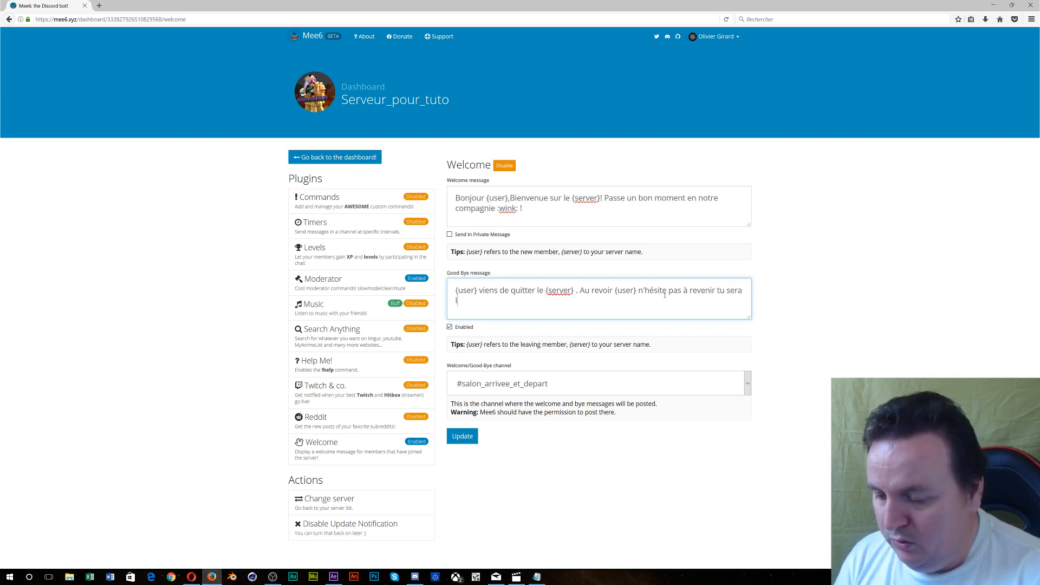
pyautogui.write(' le bienvenui')
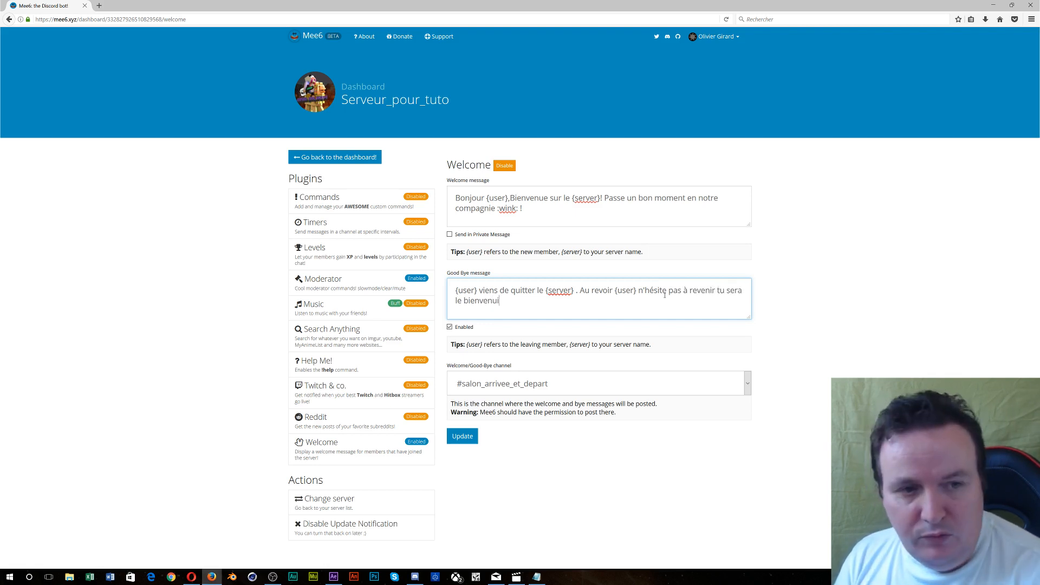
pyautogui.press('BackSpace')
pyautogui.write('e')
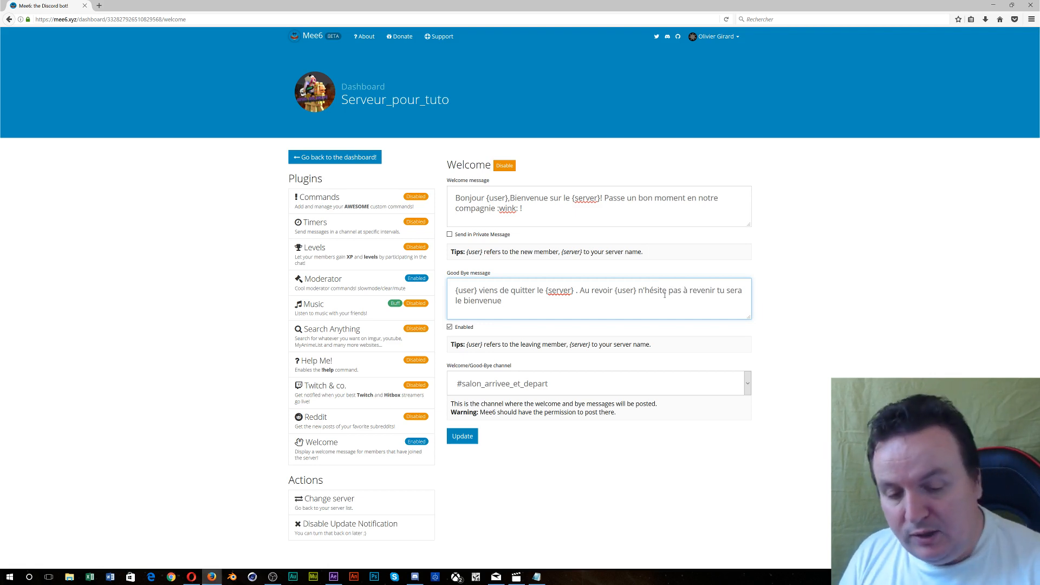
pyautogui.write('.')
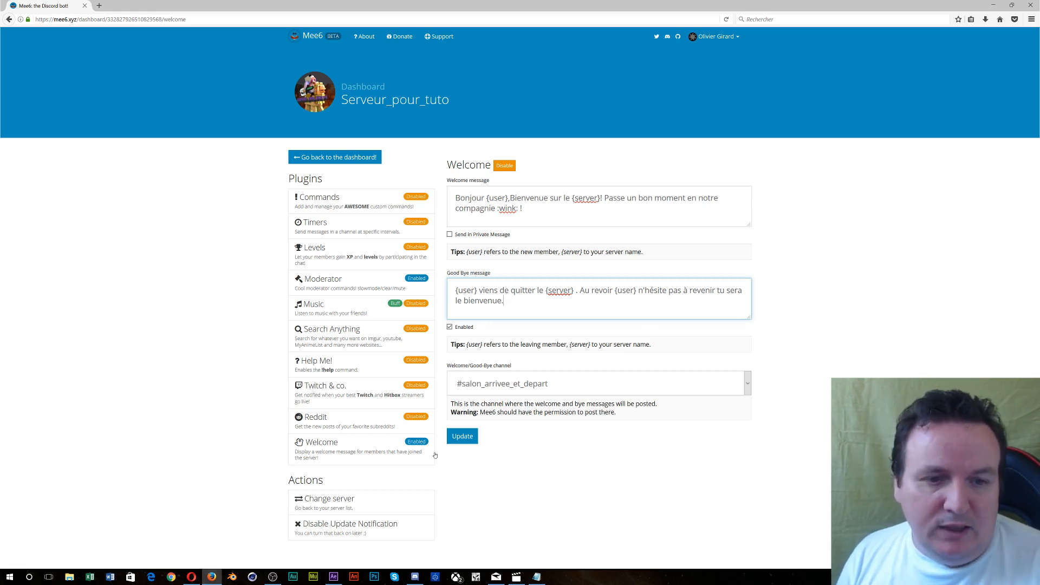
pyautogui.click(460, 442)
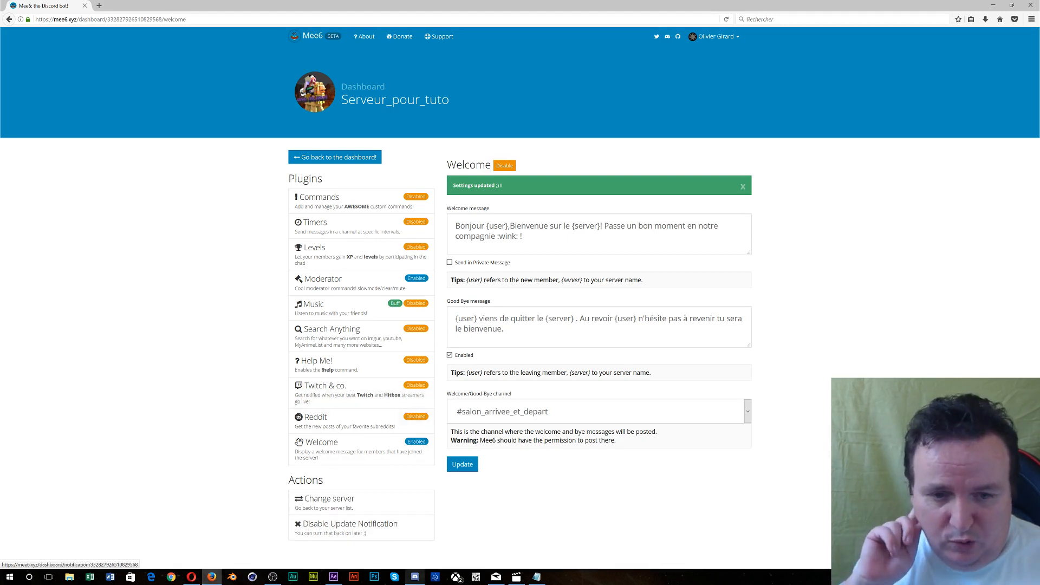
pyautogui.click(415, 577)
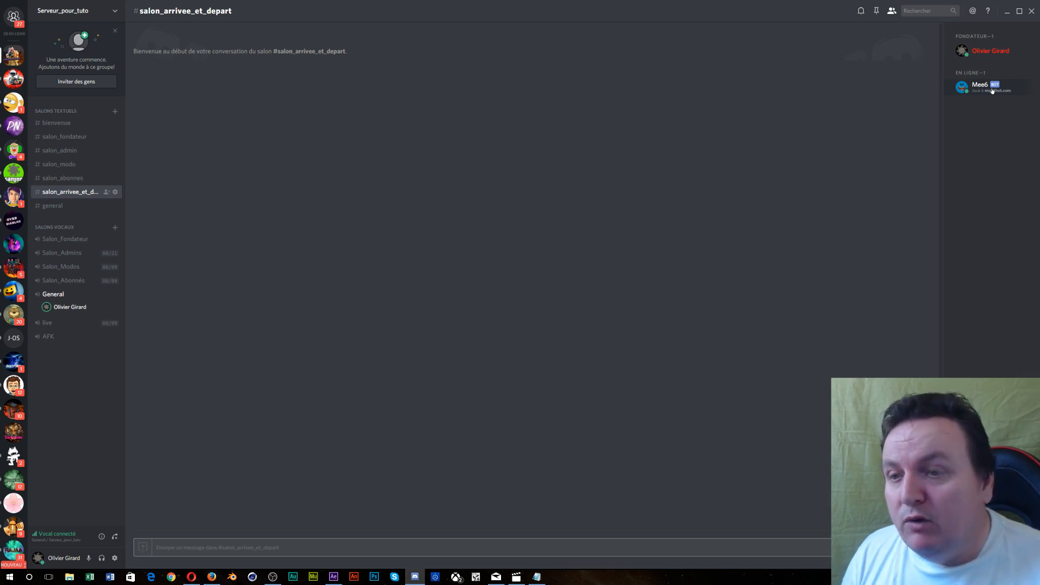
# - Create private text channel Salon_Pub_Live_twitch for Mee6, Nouveau, Abonné, Modérateur, Admins and Fondateur
pyautogui.click(115, 113)
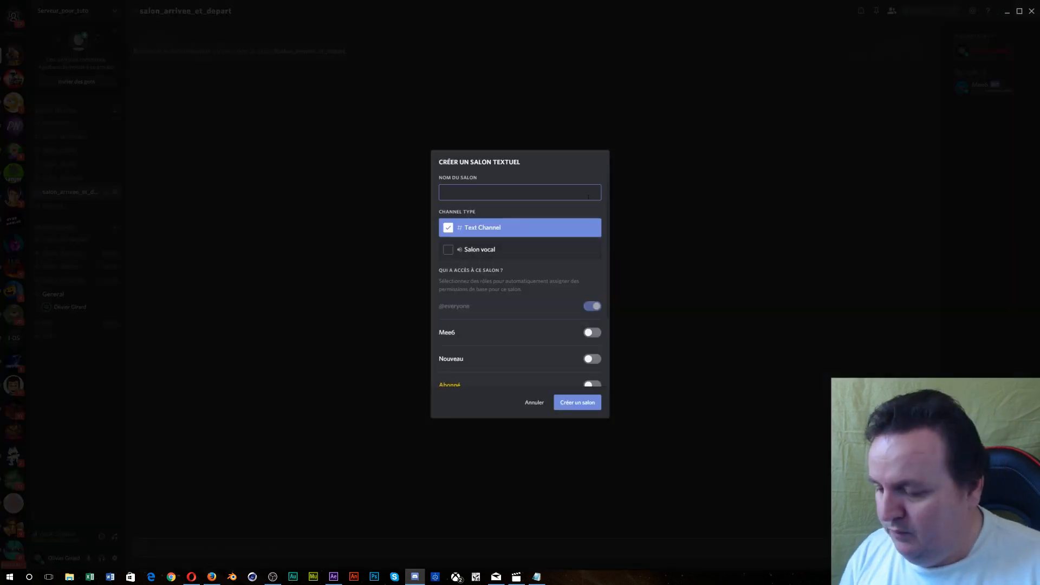
pyautogui.write('Salon')
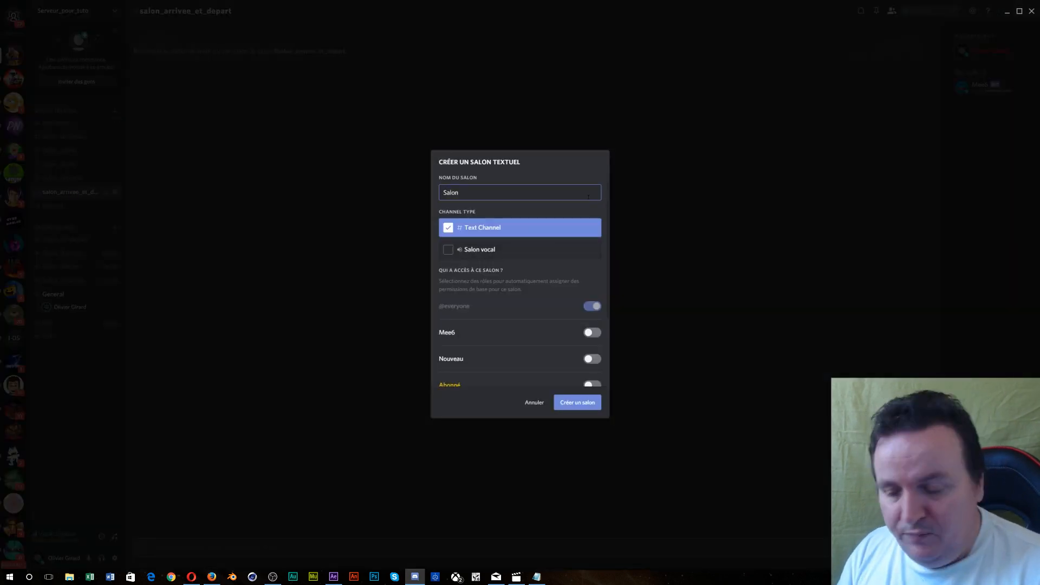
pyautogui.write('_Pub')
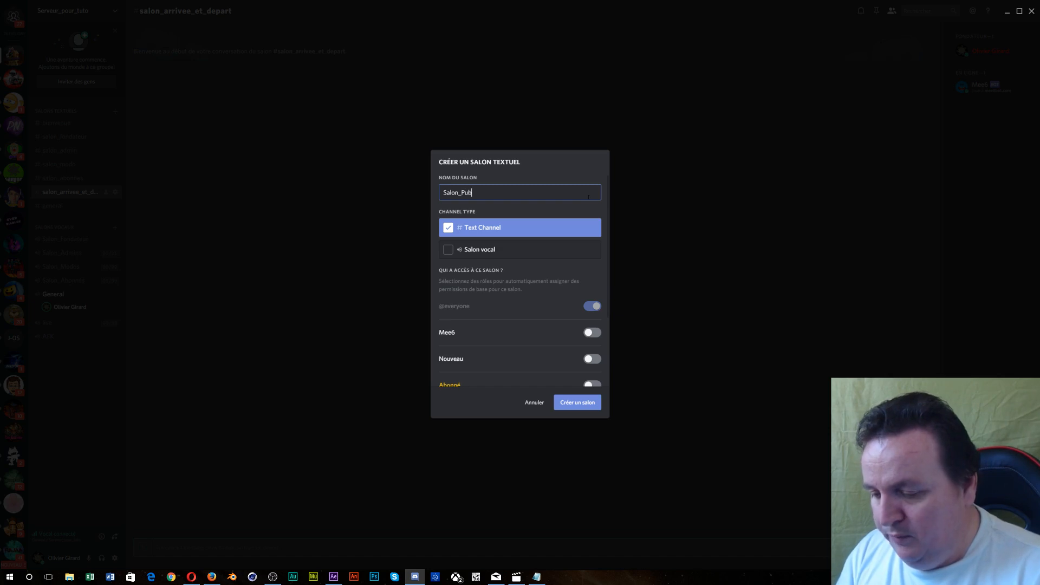
pyautogui.write('_Live')
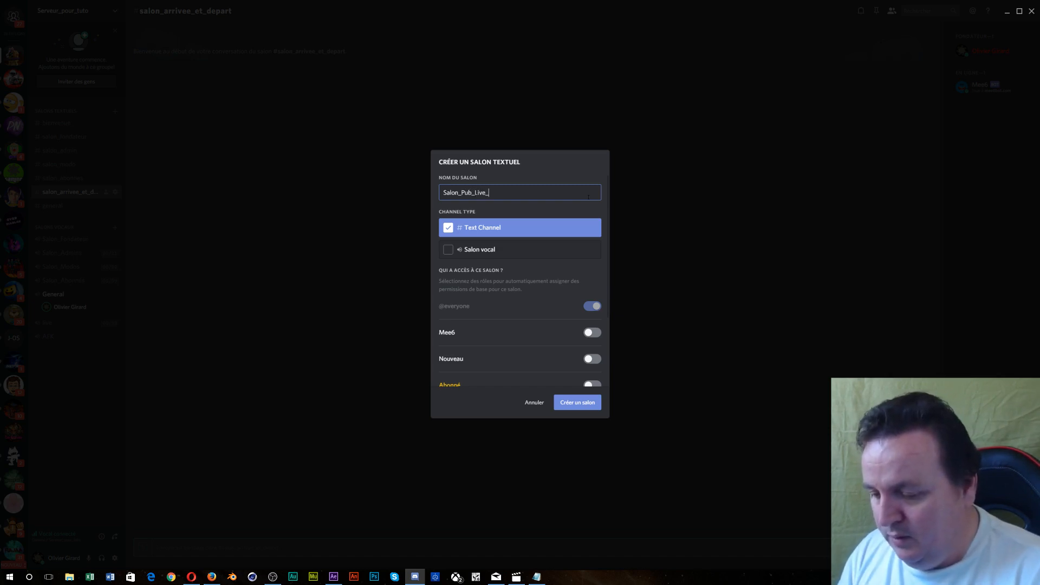
pyautogui.write('_twitch')
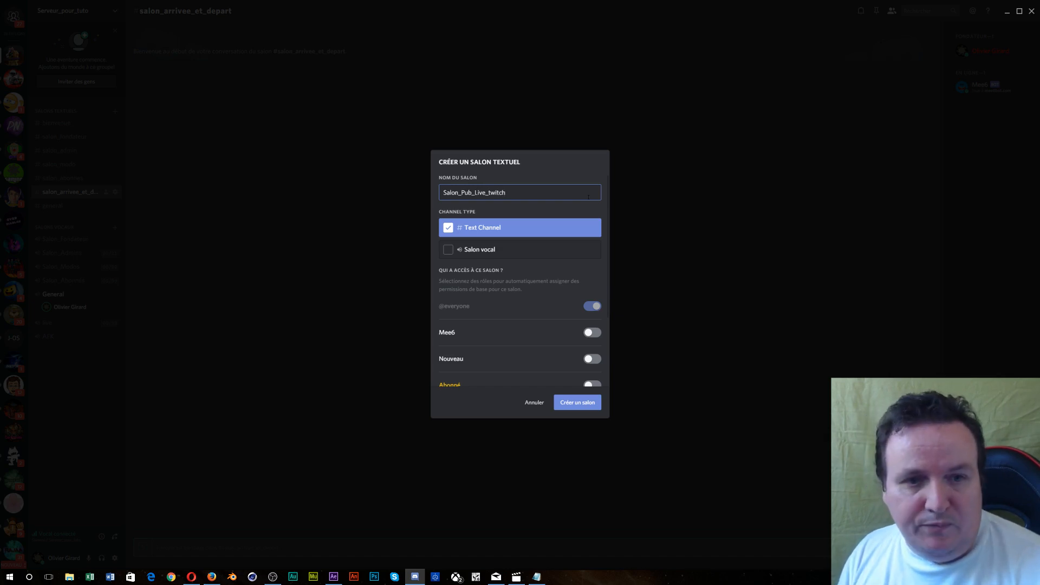
pyautogui.click(597, 332)
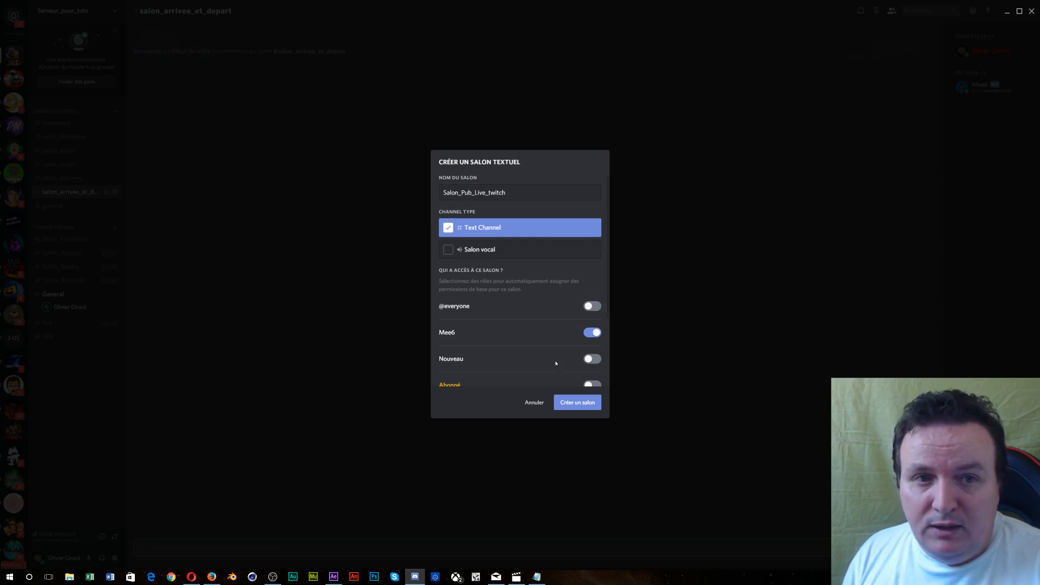
pyautogui.click(591, 359)
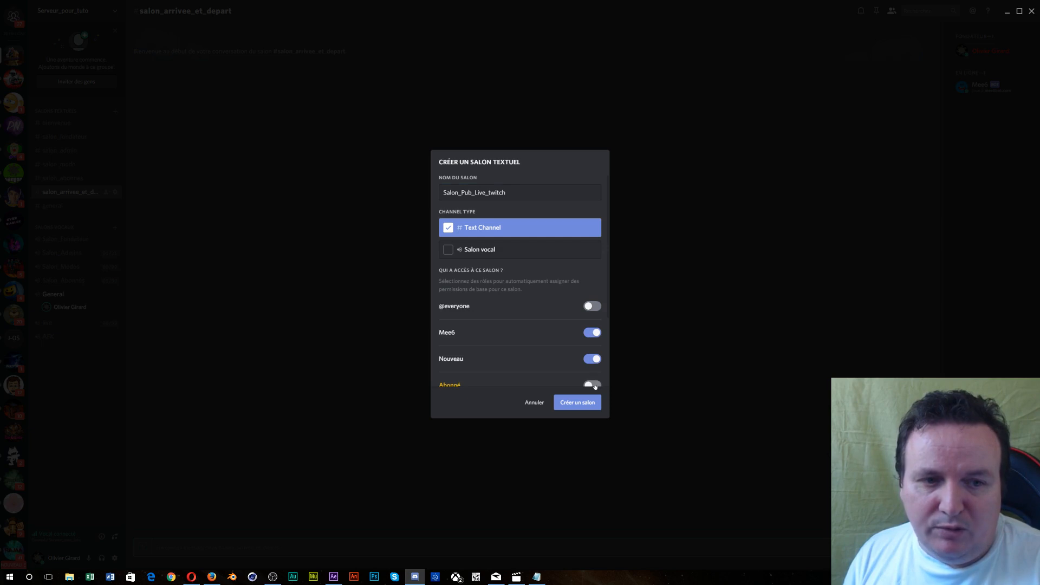
pyautogui.click(593, 384)
pyautogui.scroll(-2, 591, 380)
pyautogui.click(592, 365)
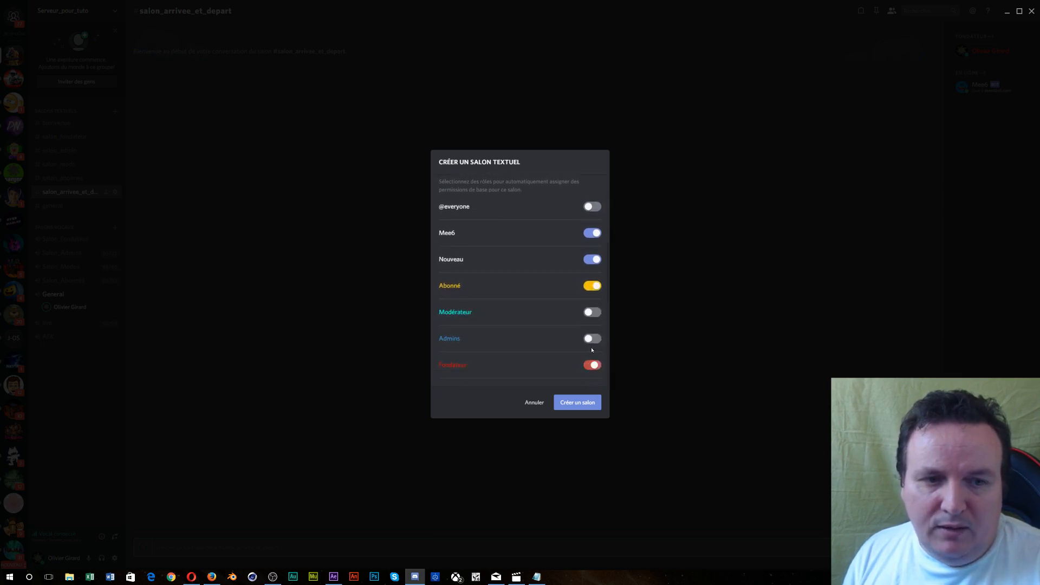
pyautogui.click(591, 339)
pyautogui.click(592, 312)
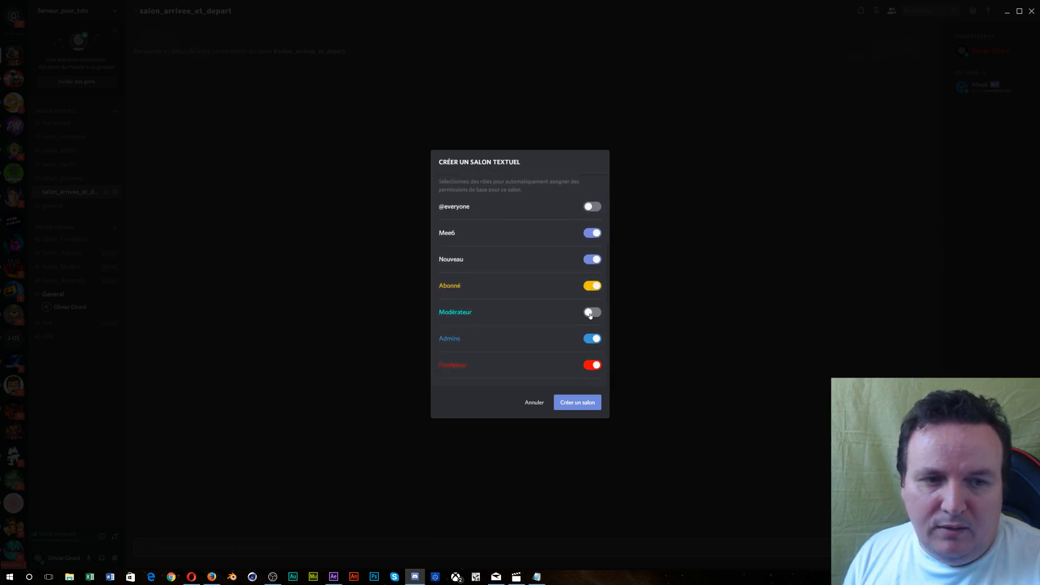
pyautogui.click(578, 403)
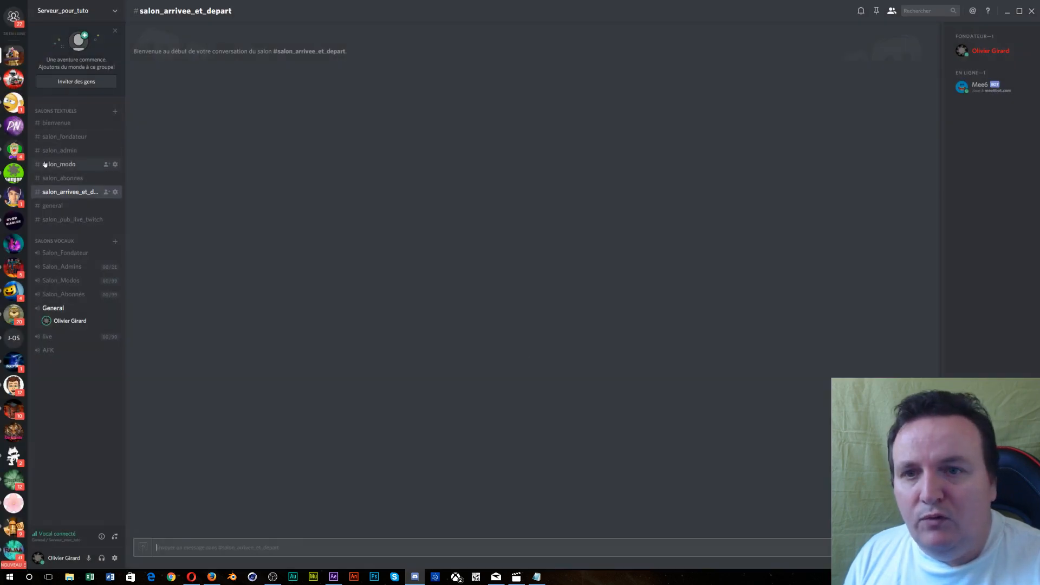
# - Dismiss the server invitation window and drag salon_pub_live_twitch above general
pyautogui.click(106, 220)
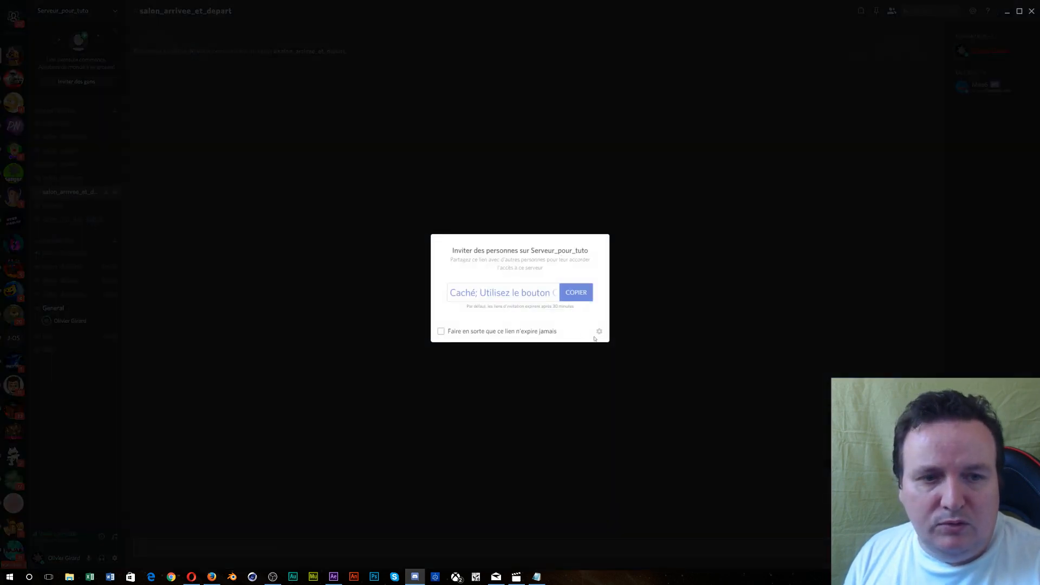
pyautogui.click(525, 365)
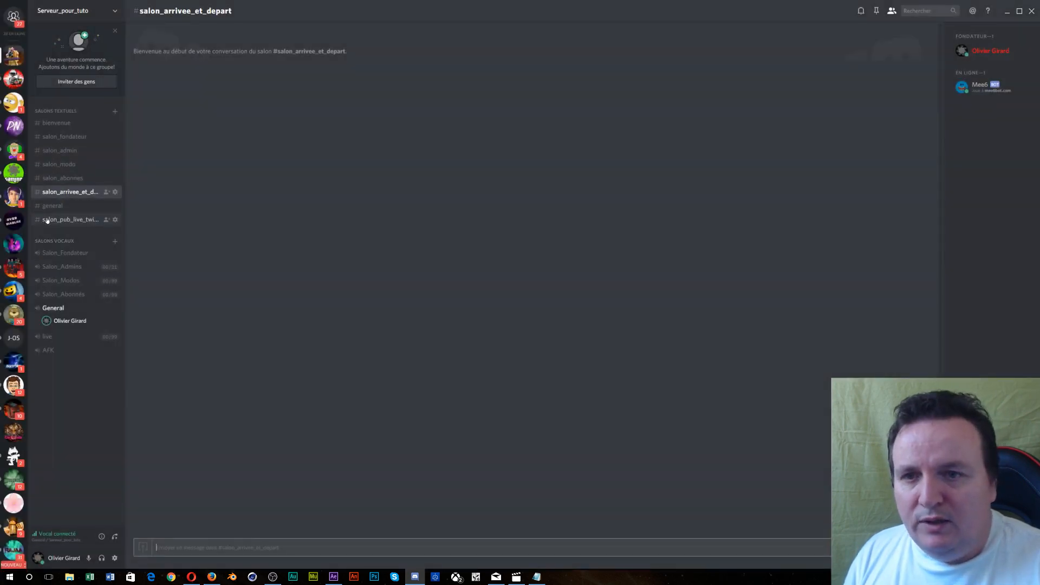
pyautogui.moveTo(47, 219); pyautogui.dragTo(47, 214)
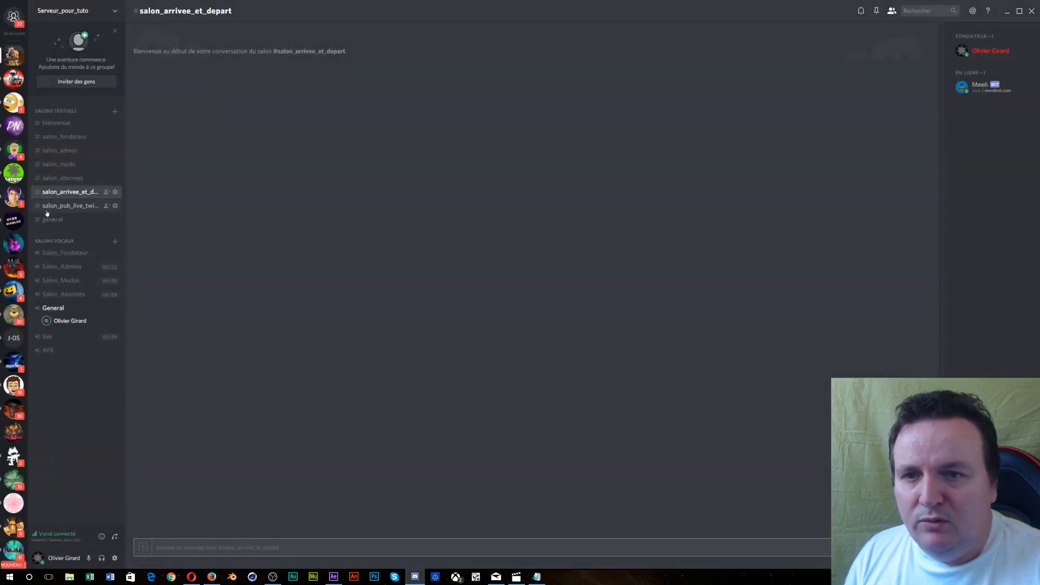
# - Open and close the server settings, then bring up salon_pub_live_twitch's channel settings
pyautogui.click(114, 11)
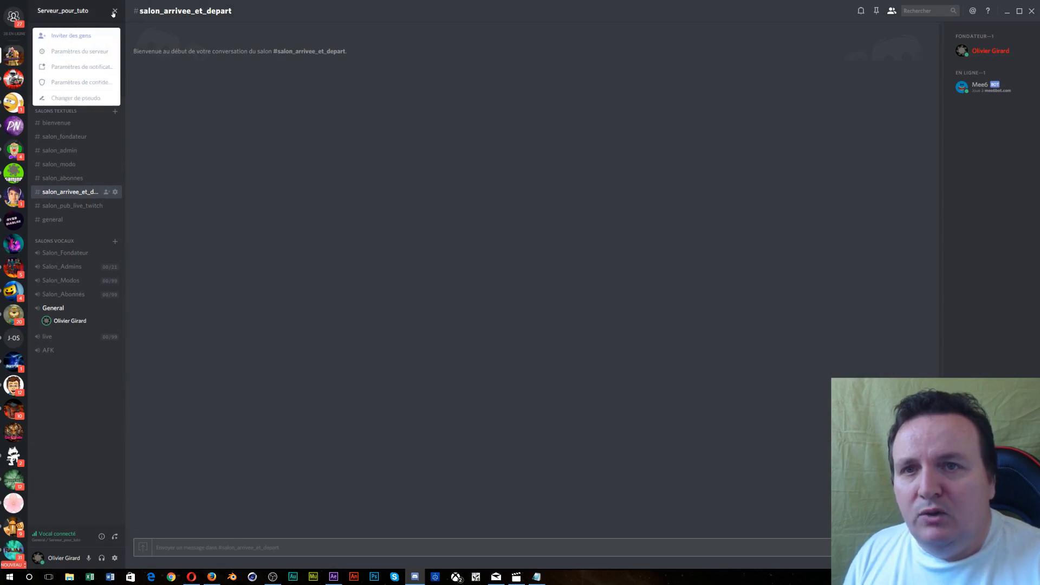
pyautogui.click(93, 50)
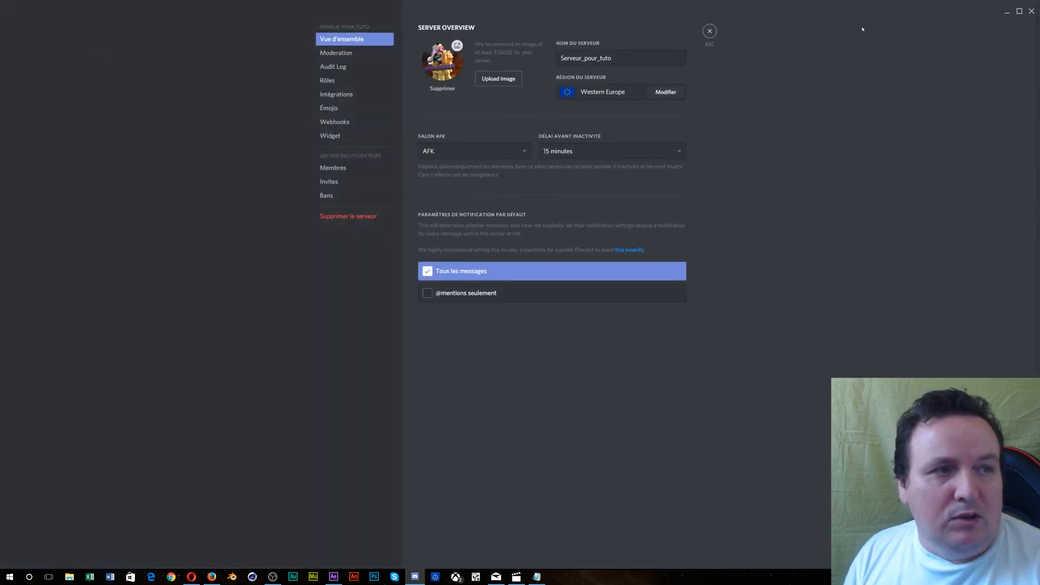
pyautogui.click(1033, 12)
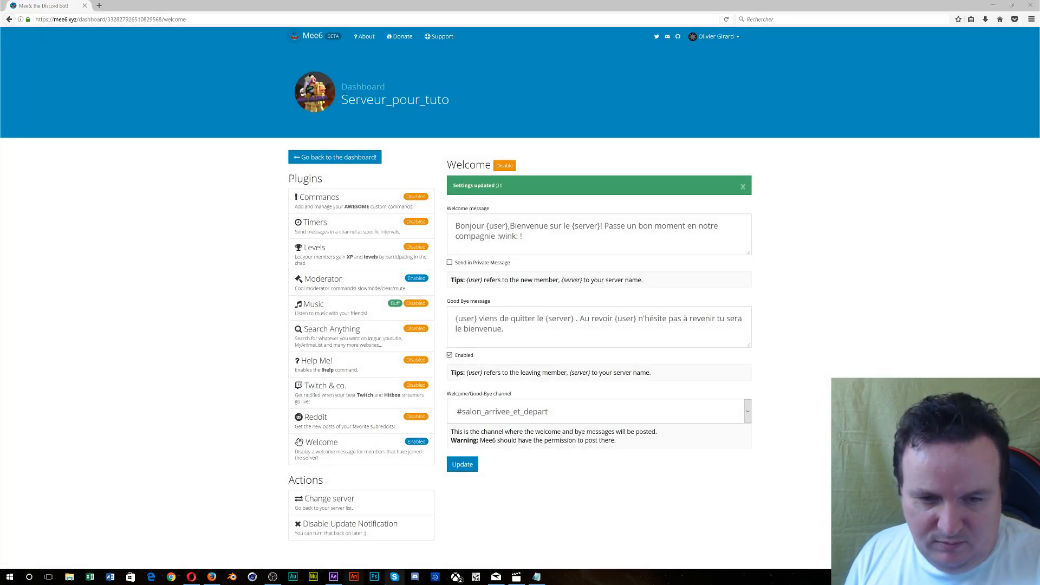
pyautogui.click(415, 577)
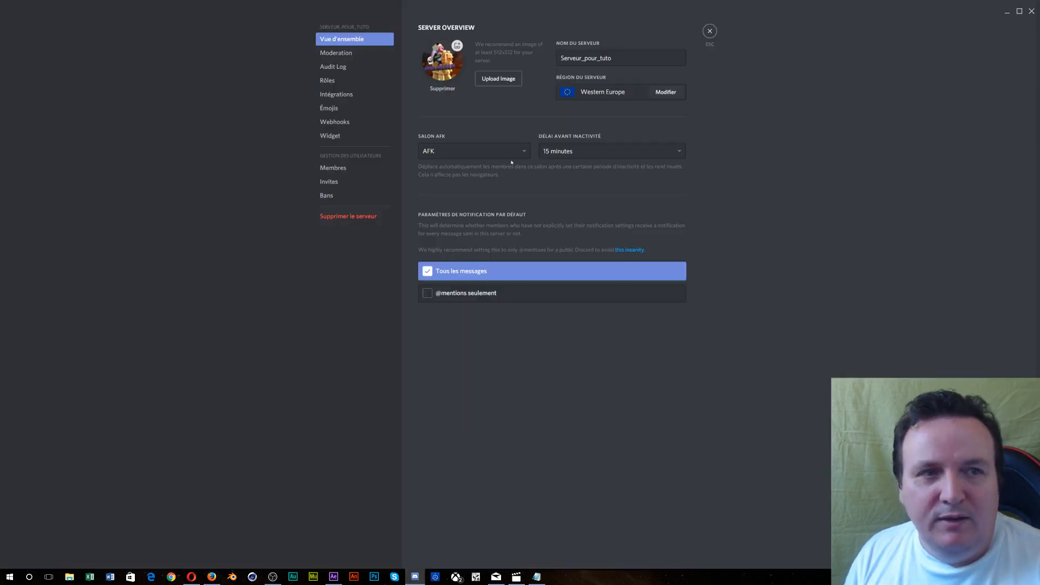
pyautogui.click(710, 32)
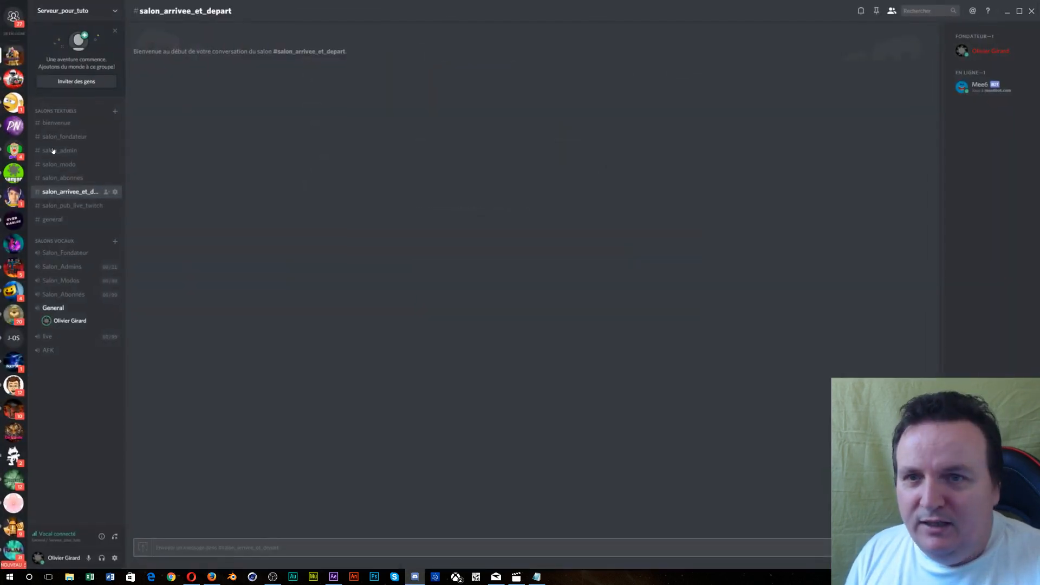
pyautogui.click(116, 206)
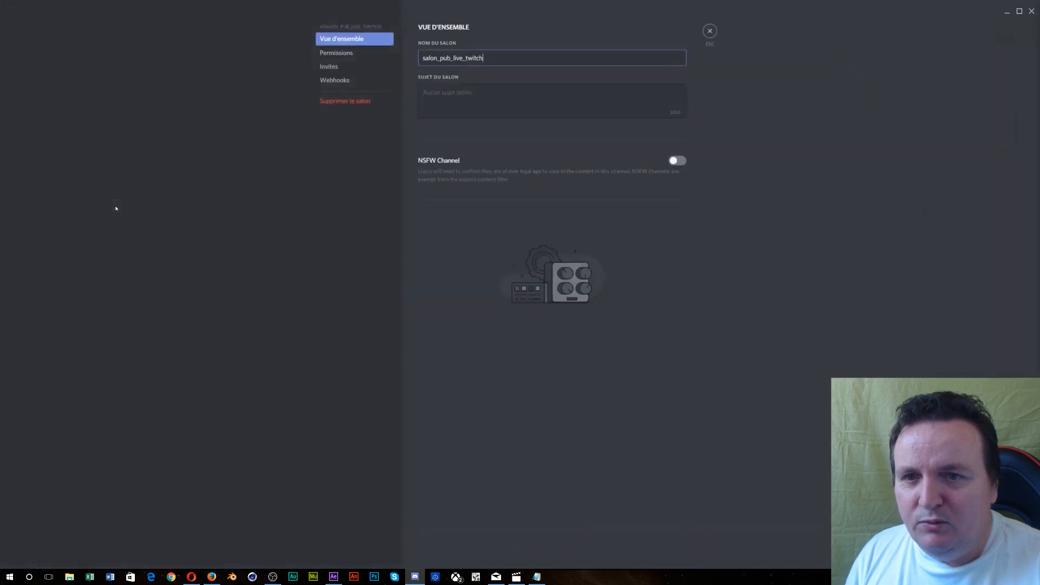
pyautogui.click(336, 52)
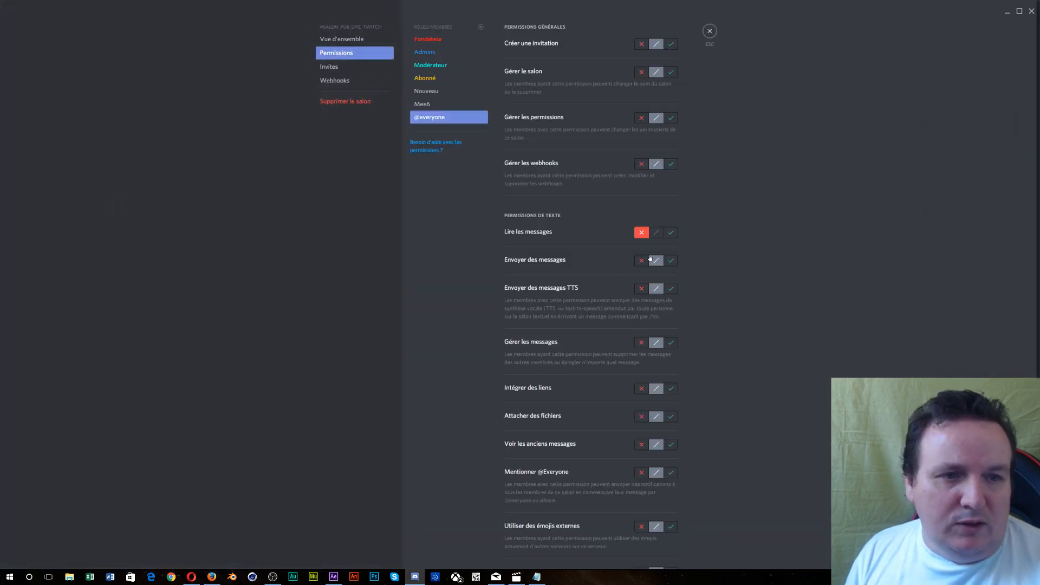
pyautogui.click(644, 261)
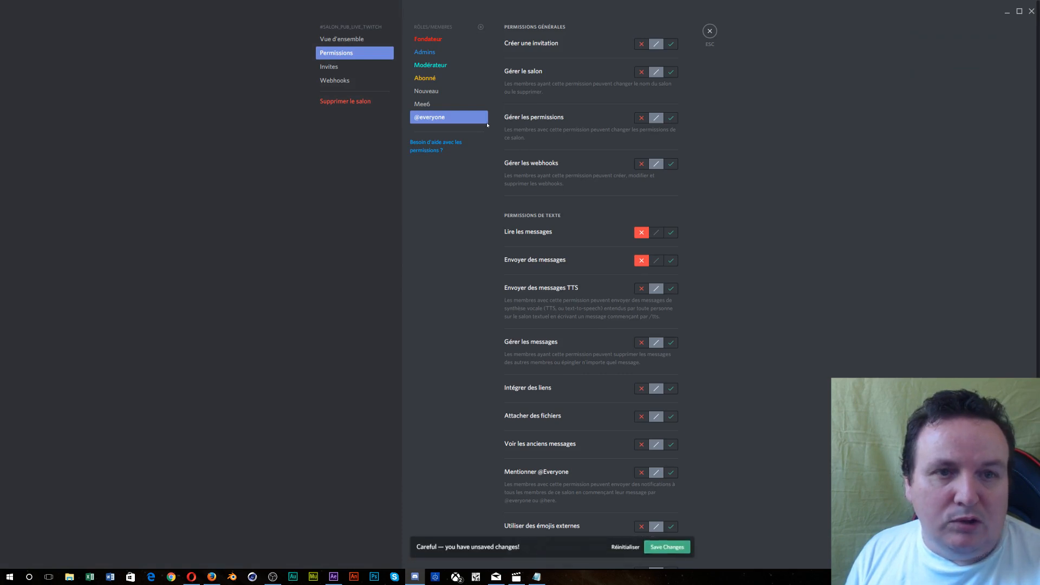
pyautogui.click(423, 91)
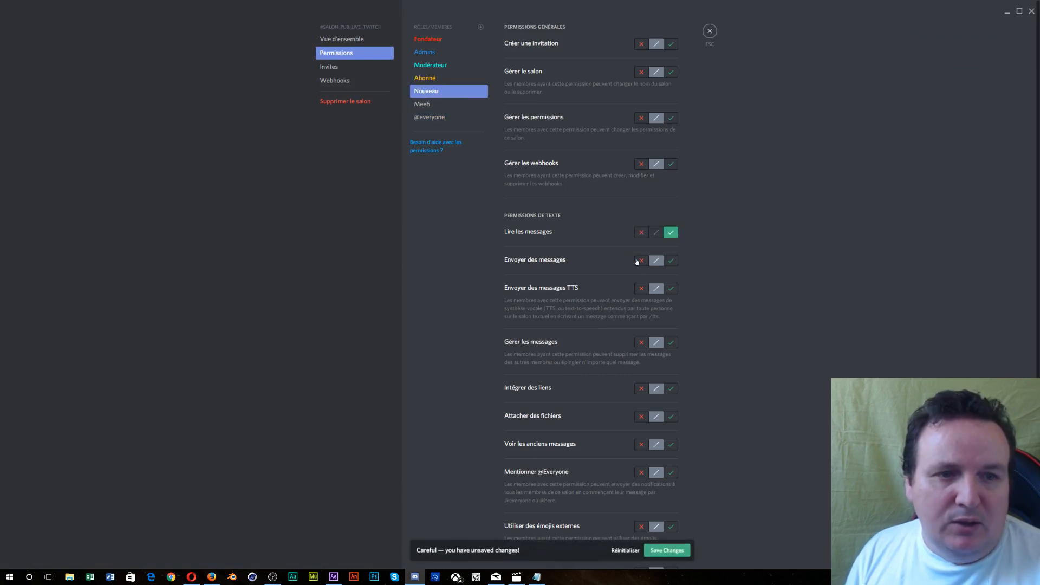
pyautogui.click(642, 261)
pyautogui.click(458, 81)
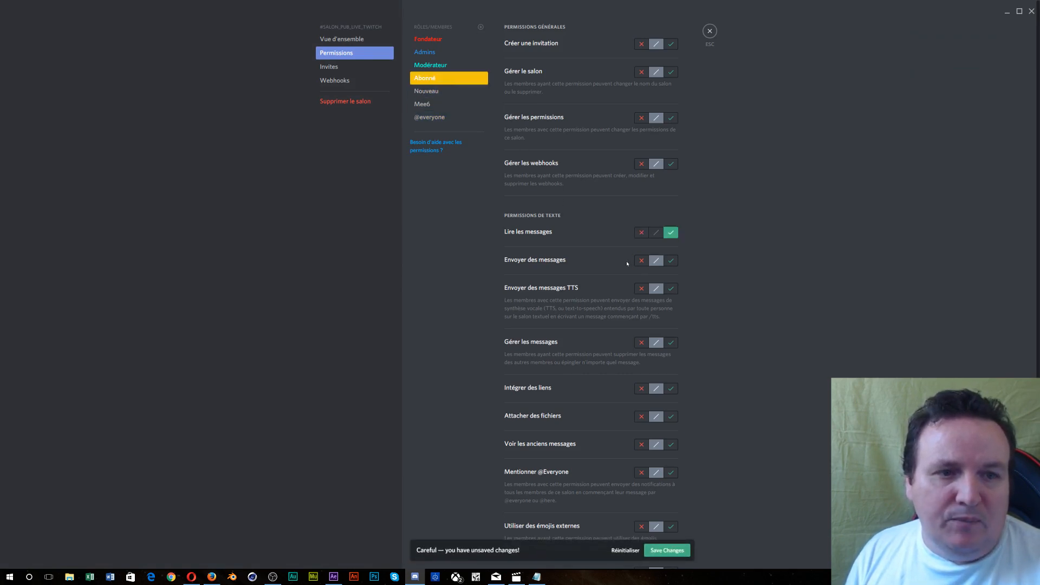
pyautogui.click(639, 262)
pyautogui.click(437, 65)
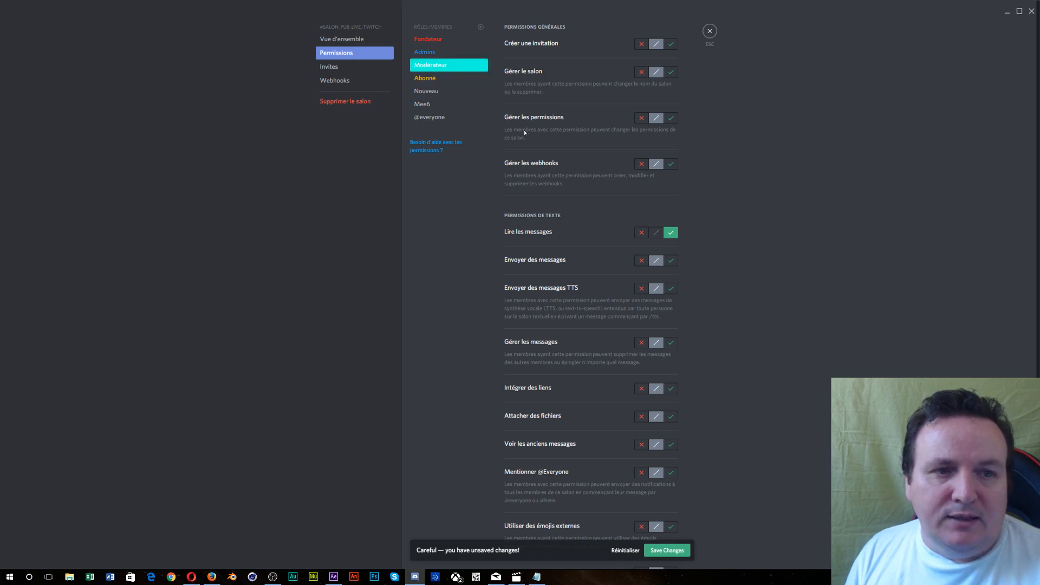
pyautogui.click(639, 261)
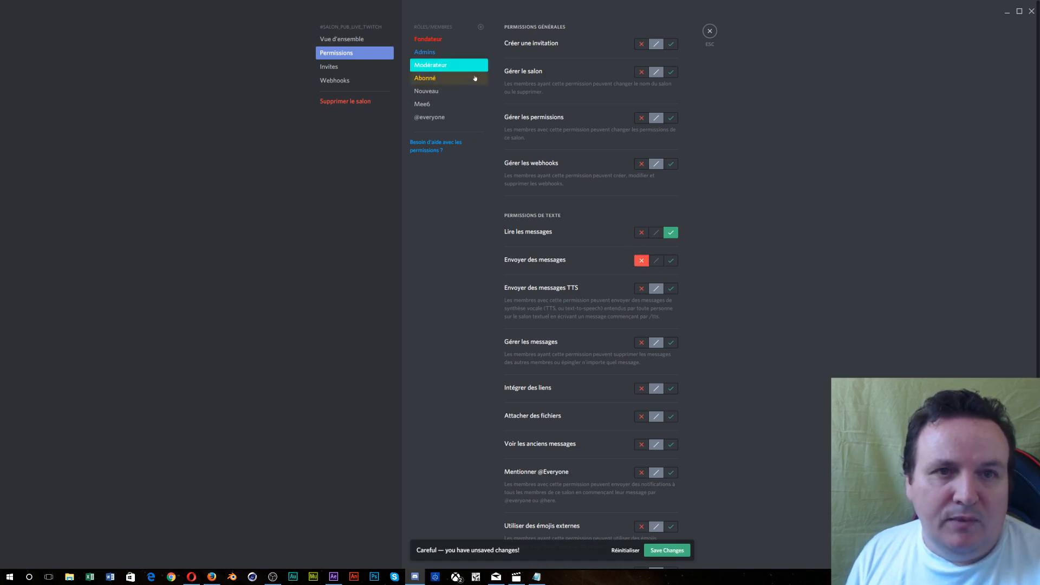
# - Deny Envoyer des messages to Admins and Fondateur, save the changes, and minimize Discord
pyautogui.click(454, 53)
pyautogui.click(641, 261)
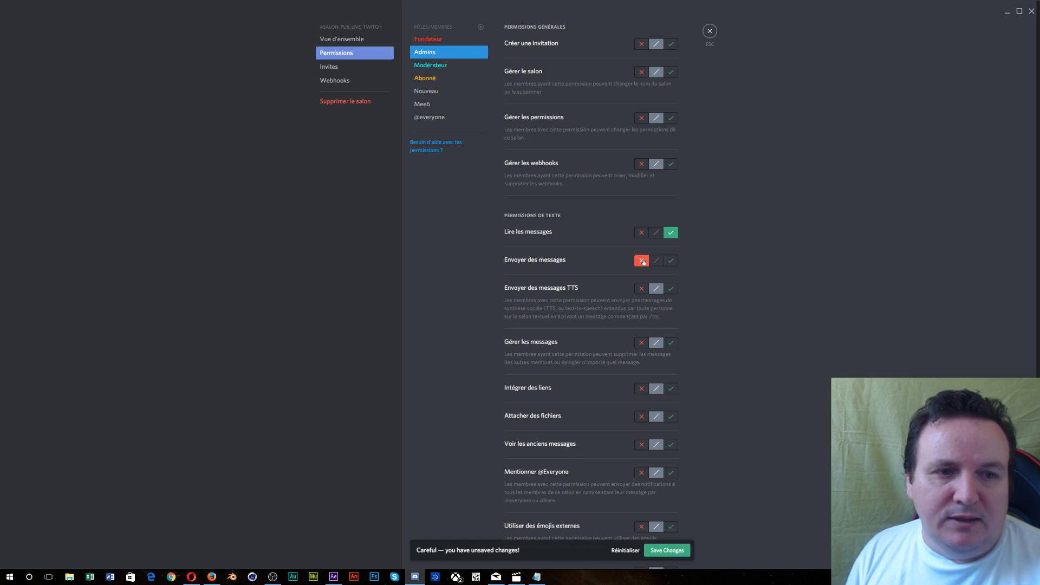
pyautogui.click(475, 42)
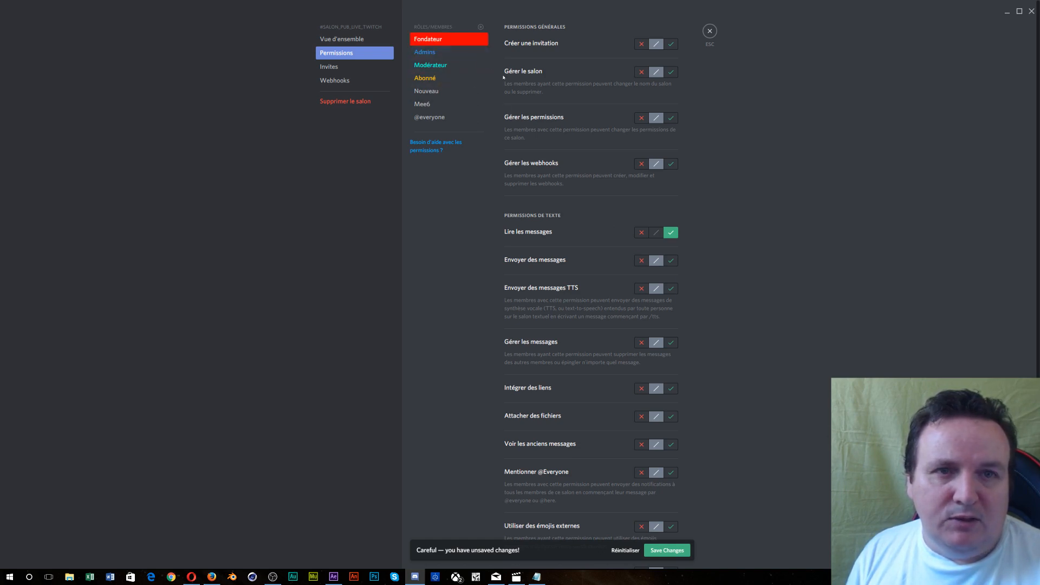
pyautogui.click(639, 261)
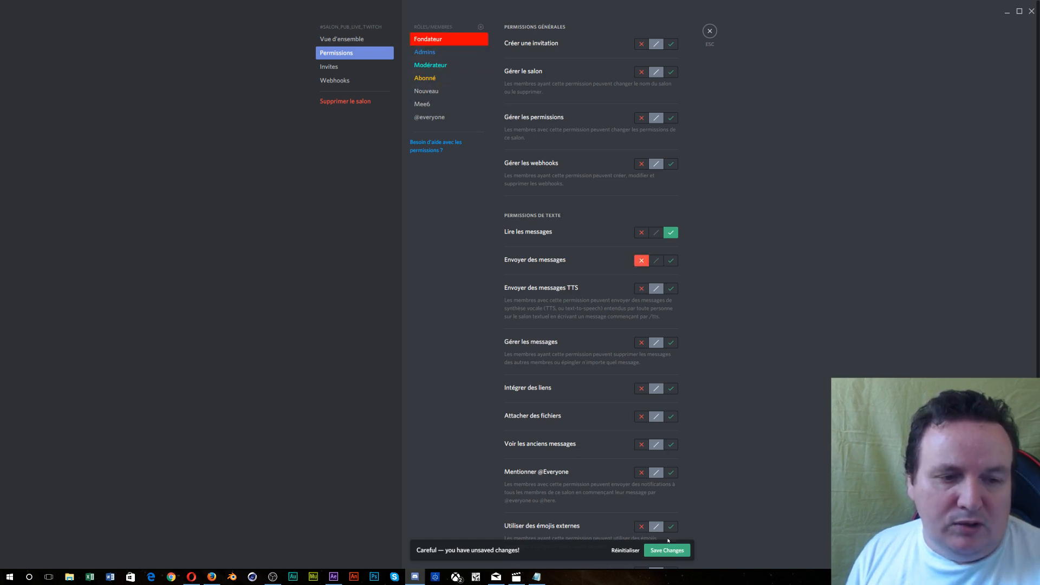
pyautogui.click(667, 550)
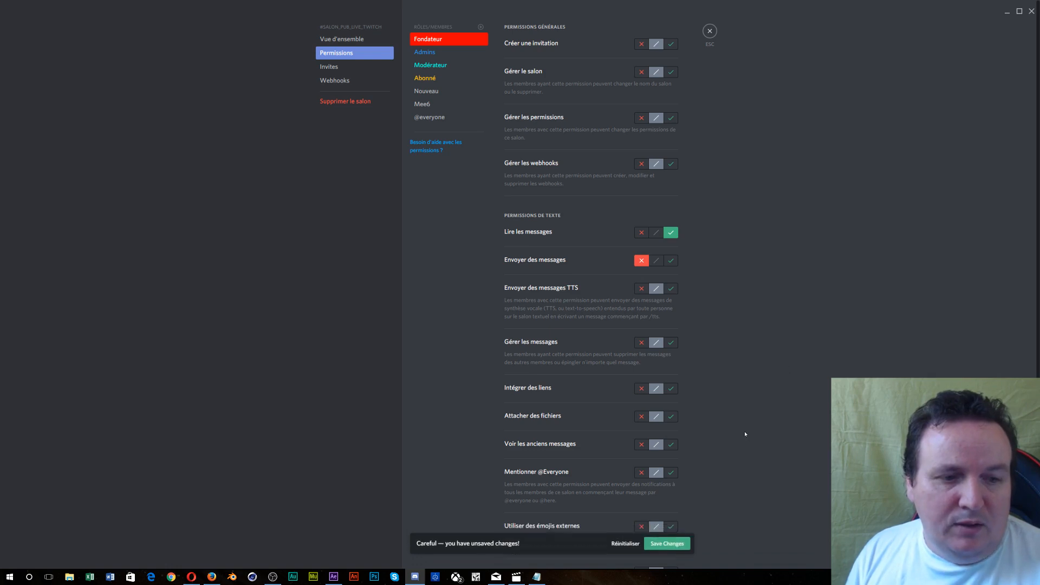
pyautogui.click(1007, 11)
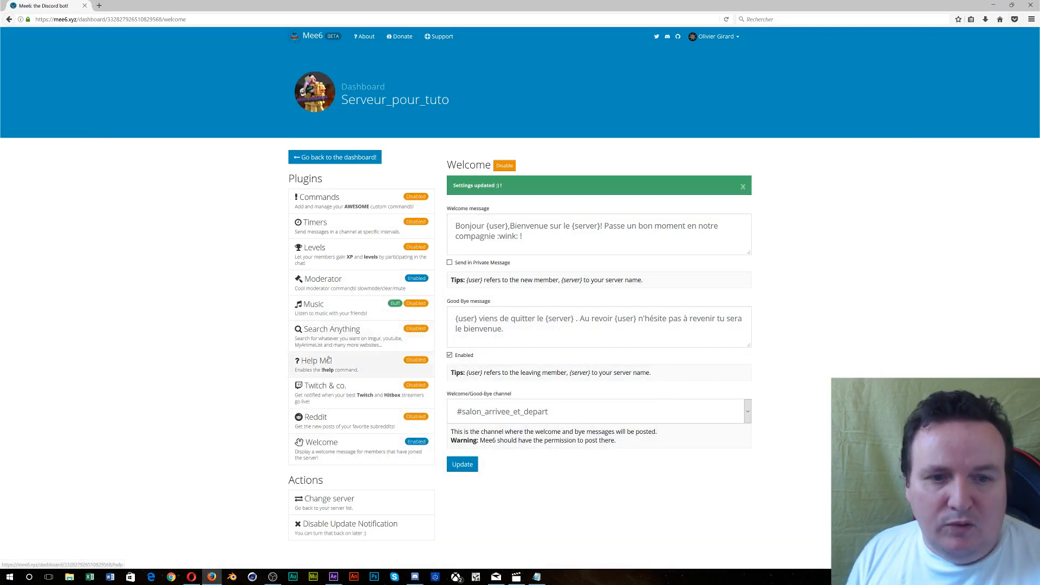
# - Enable the Twitch & co. plugin, posting to #salon_pub_live_twitch, then open a new browser tab
pyautogui.click(331, 386)
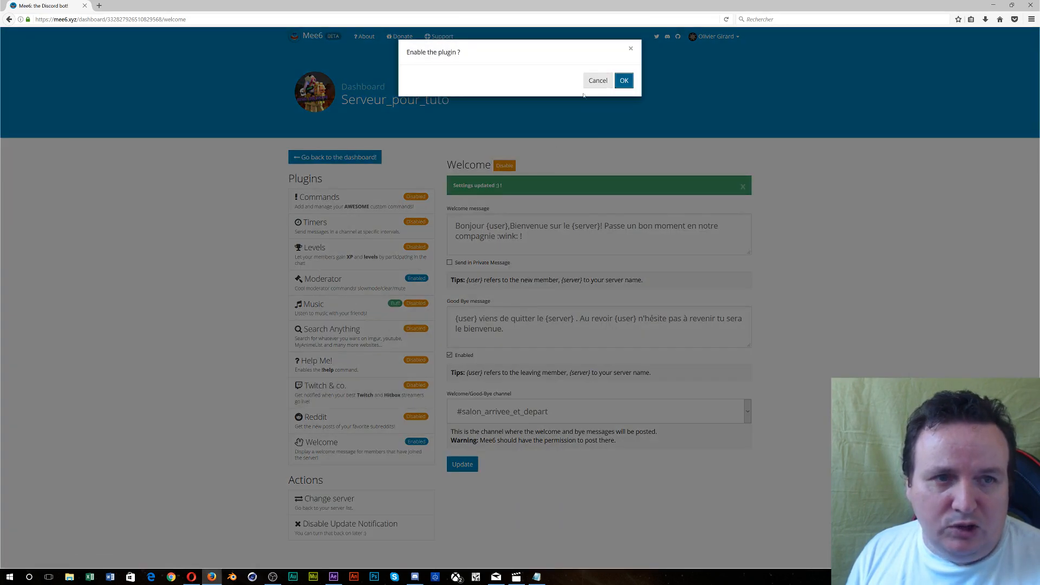
pyautogui.click(619, 85)
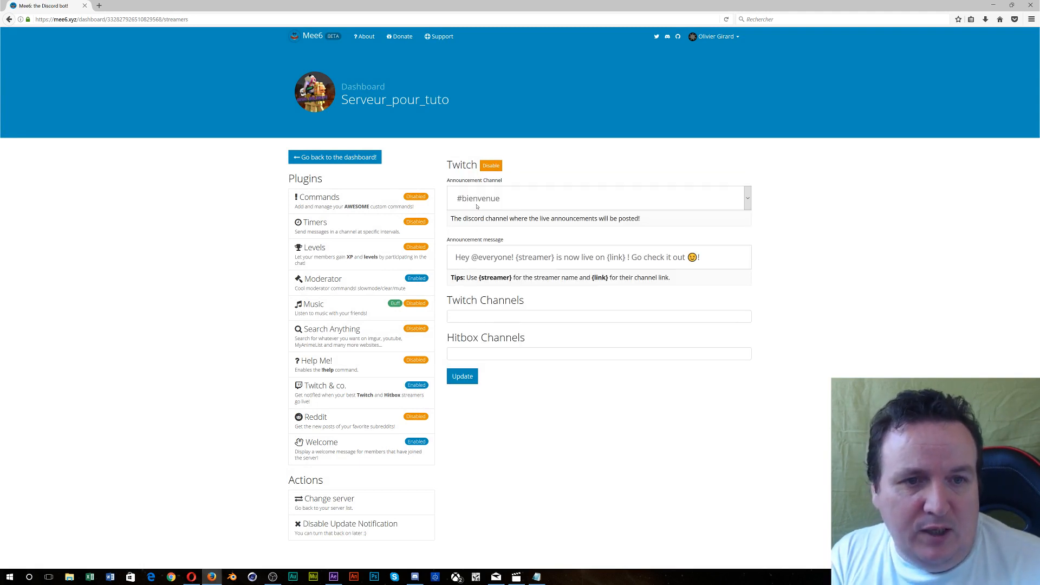
pyautogui.click(748, 199)
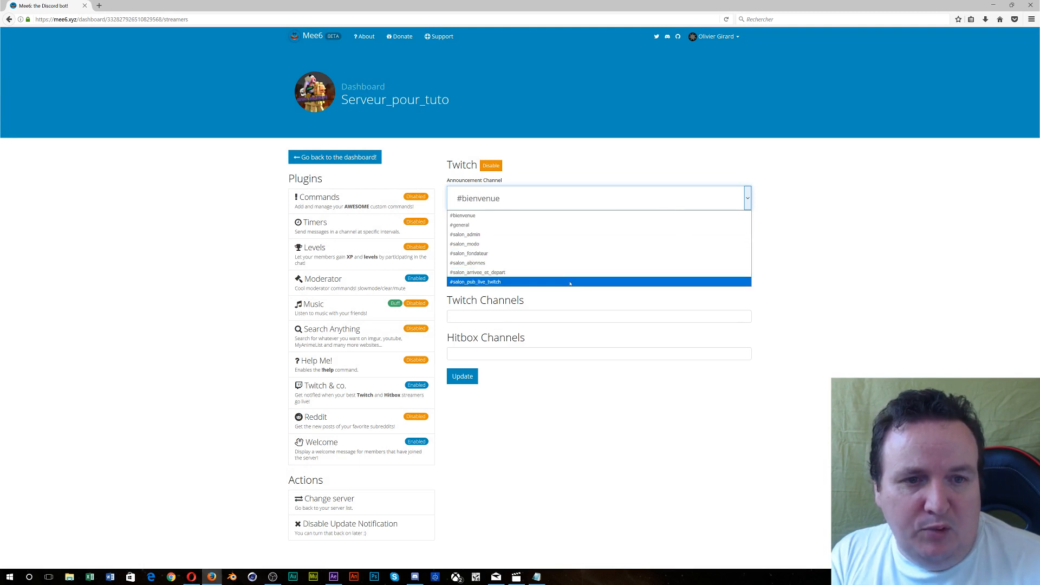
pyautogui.click(570, 283)
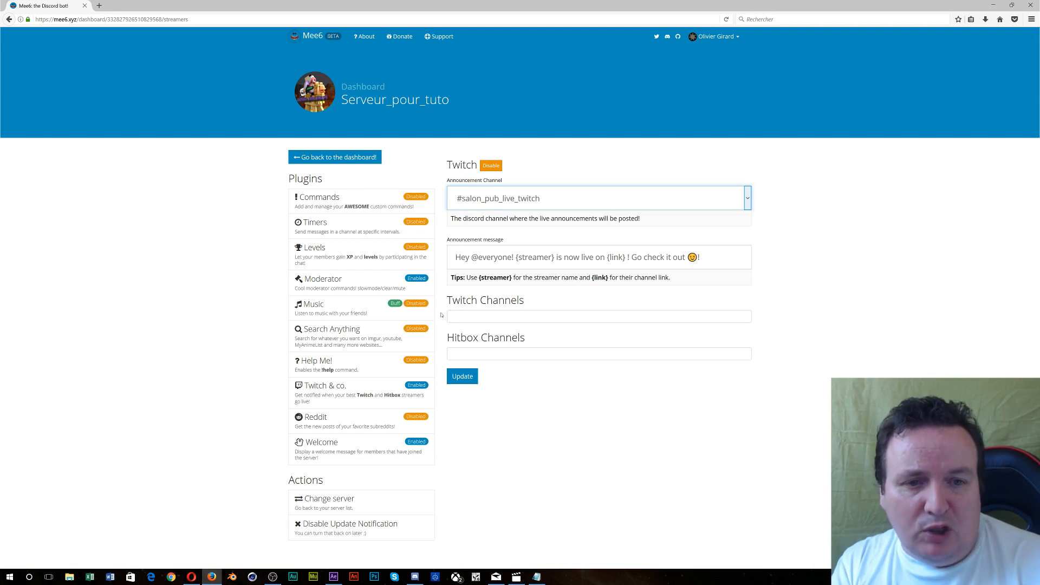
pyautogui.click(473, 319)
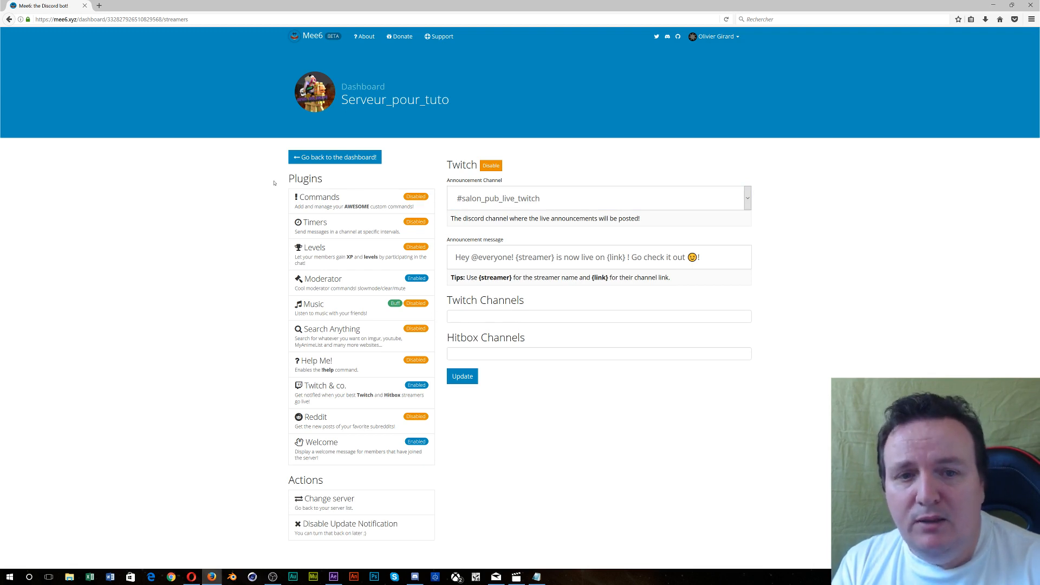
pyautogui.click(100, 6)
pyautogui.click(445, 112)
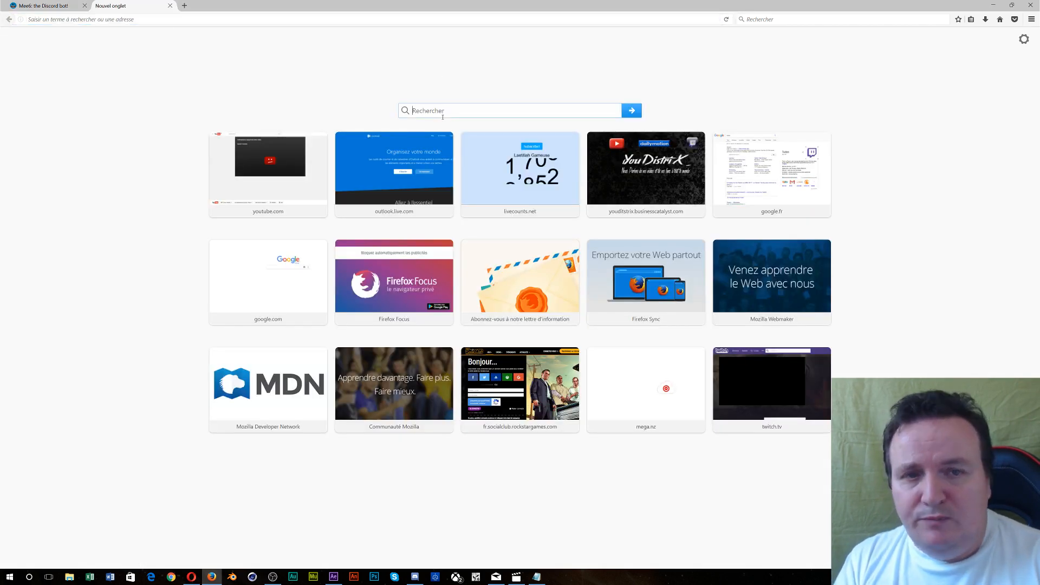
pyautogui.write('twitch')
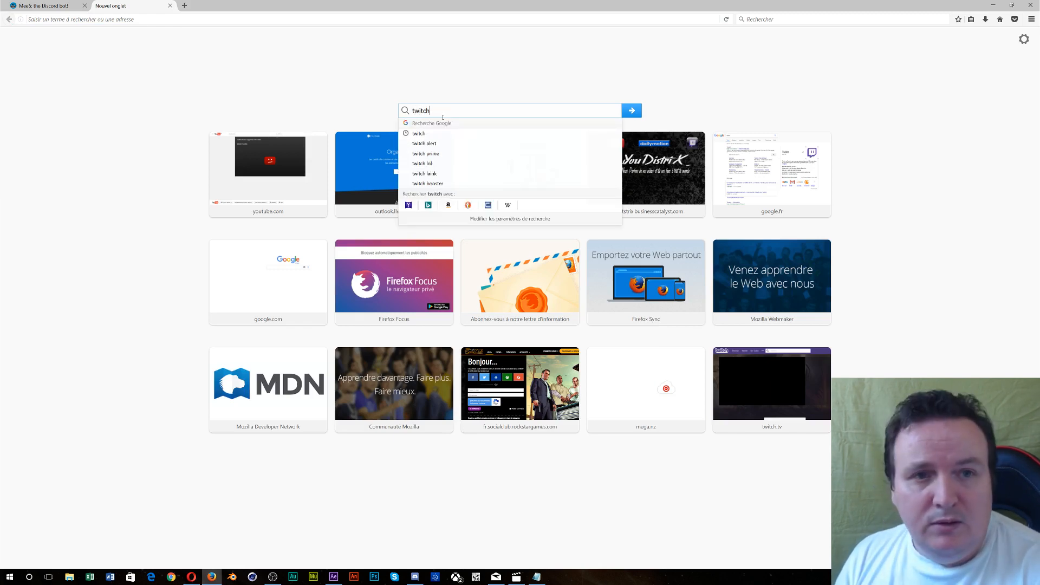
pyautogui.press('Return')
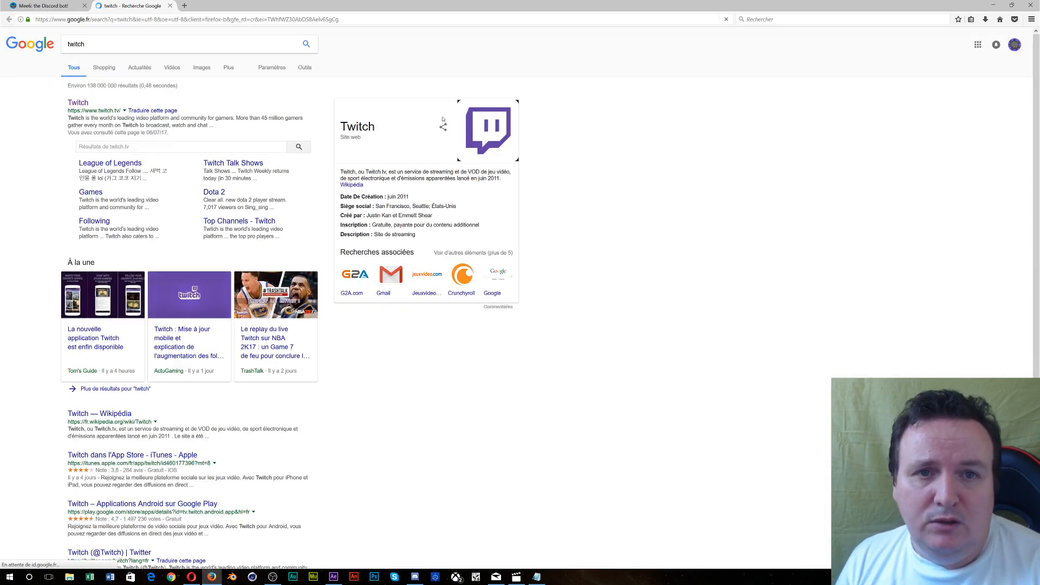
pyautogui.click(122, 146)
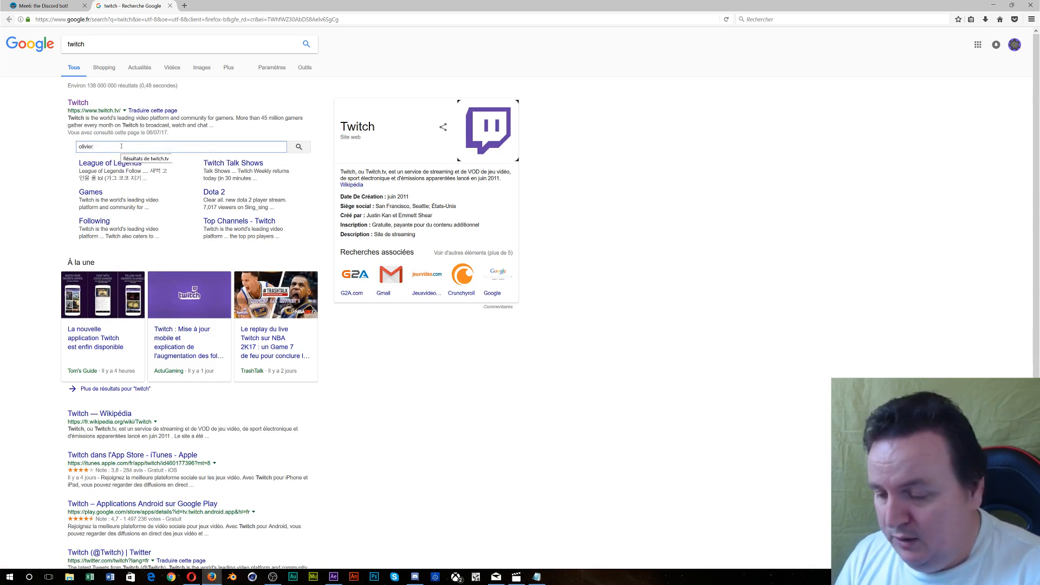
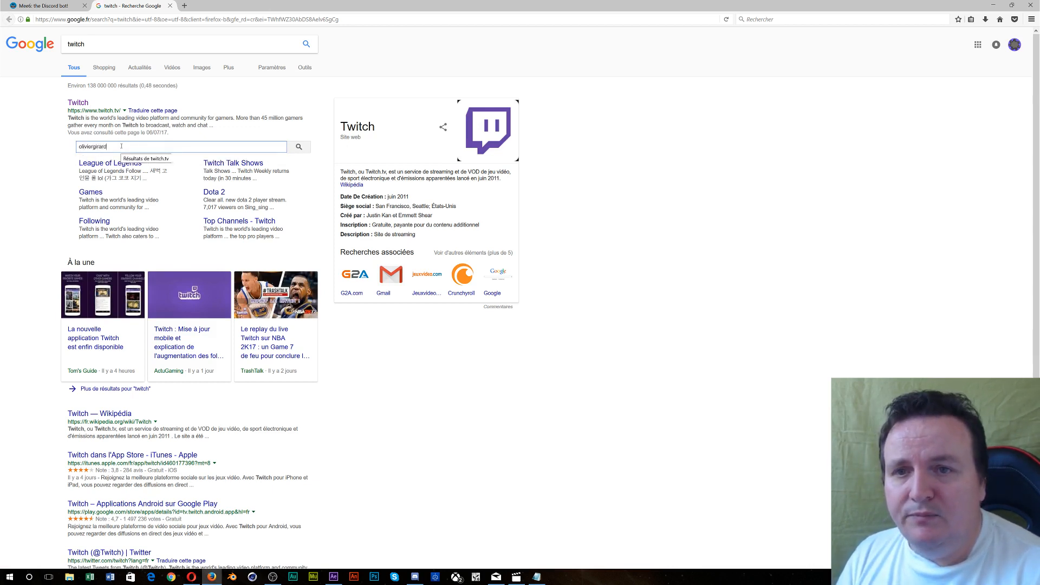
pyautogui.press('Return')
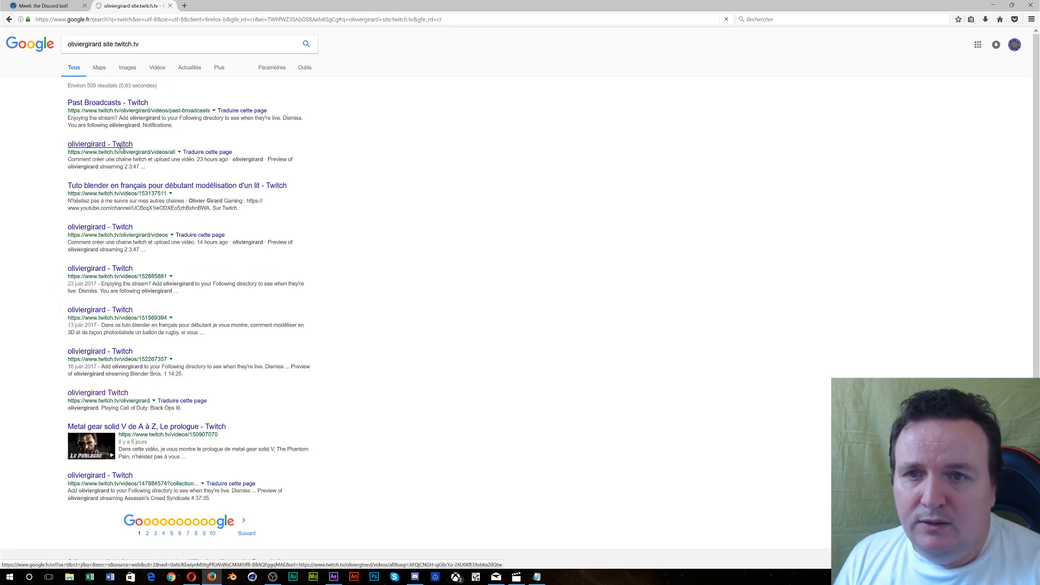
pyautogui.click(121, 145)
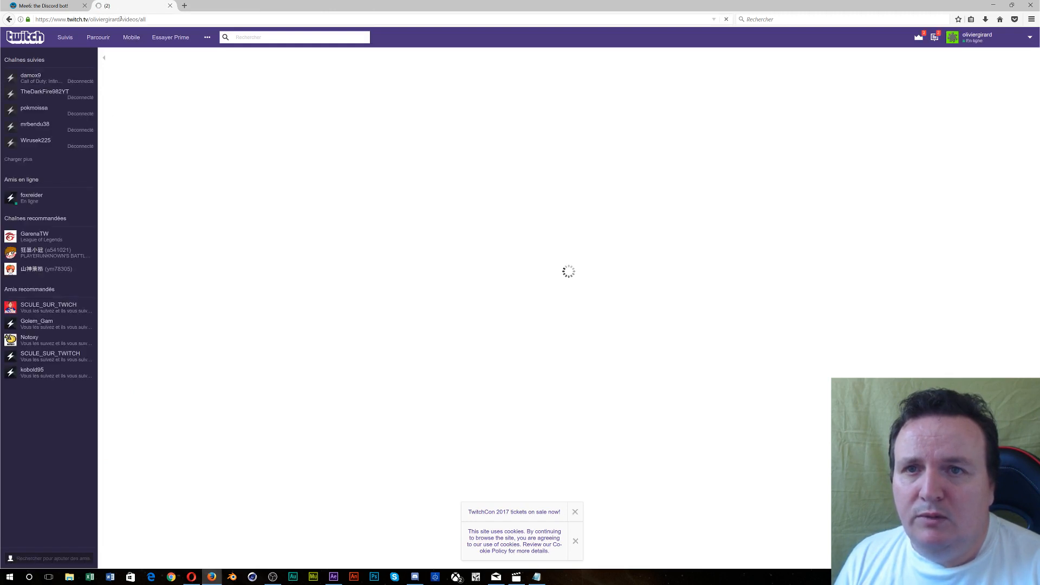
# - Copy the Twitch channel's URL from the address bar and return to the Mee6 tab
pyautogui.moveTo(121, 19); pyautogui.dragTo(35, 19)
pyautogui.rightClick(48, 22)
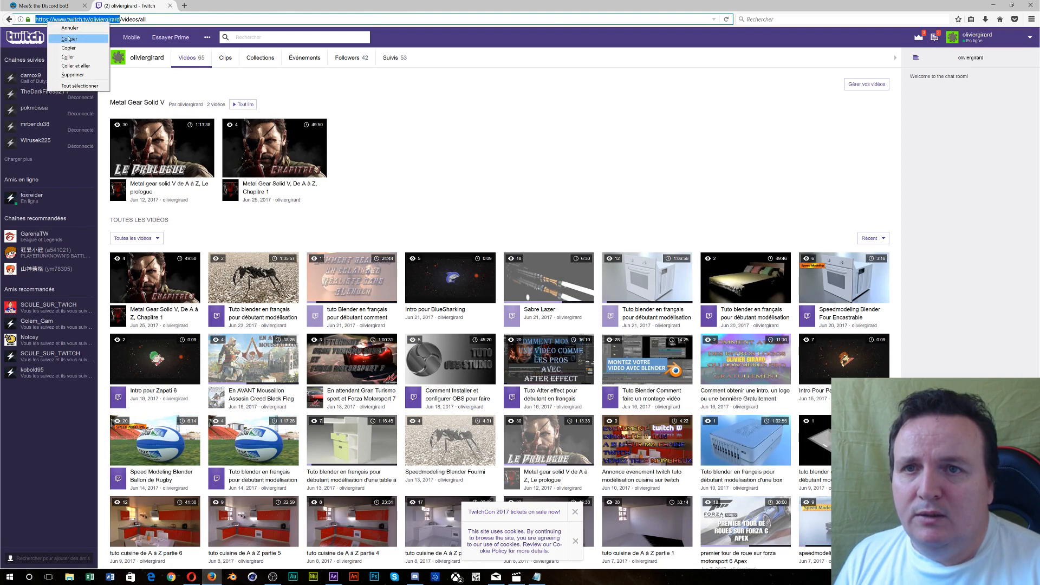
pyautogui.click(77, 48)
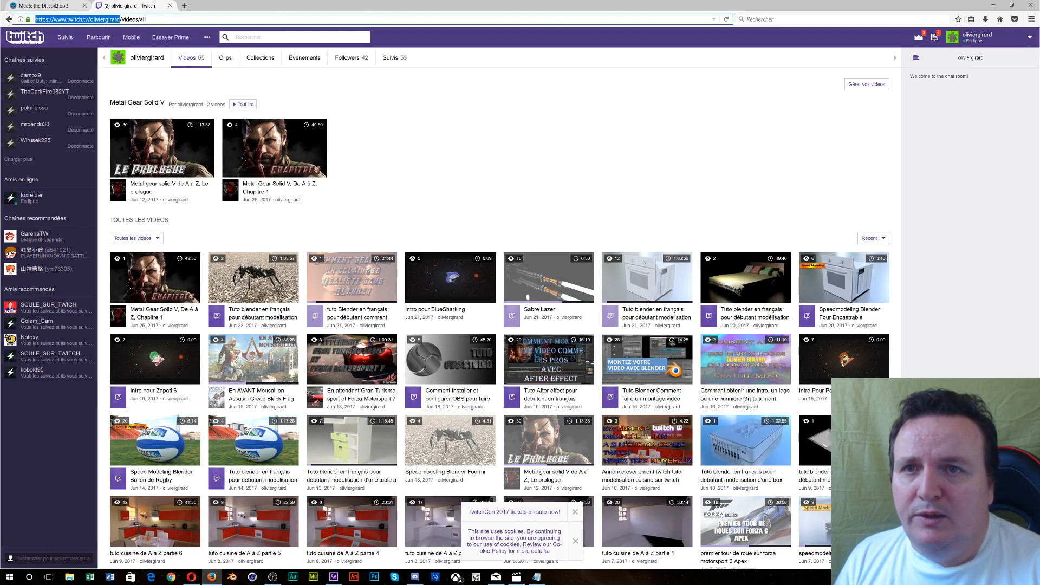
pyautogui.click(48, 6)
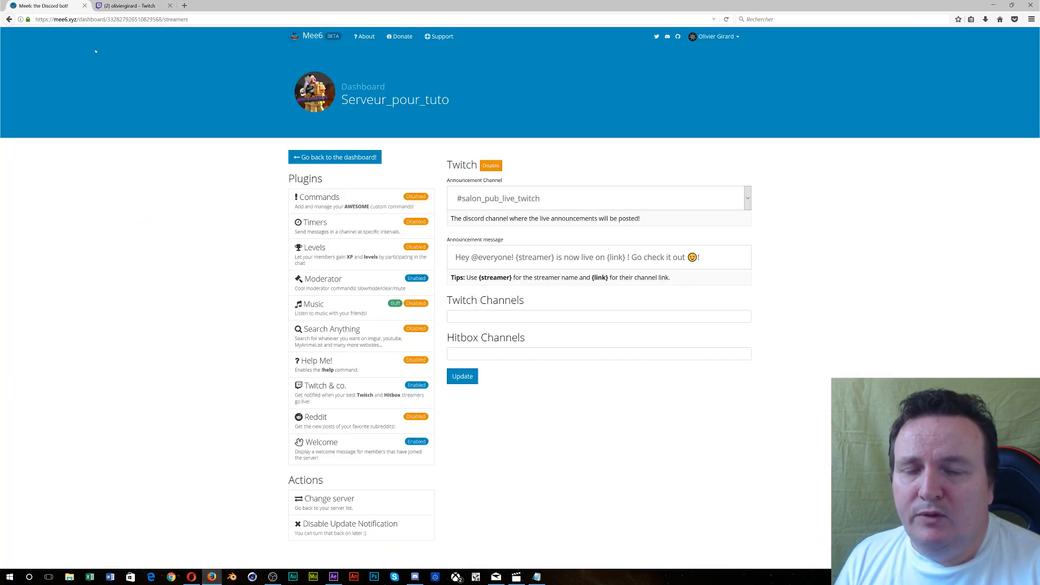
# - Paste the copied Twitch URL into Twitch Channels as an entry, then select 'Hey' in the announcement
pyautogui.rightClick(481, 315)
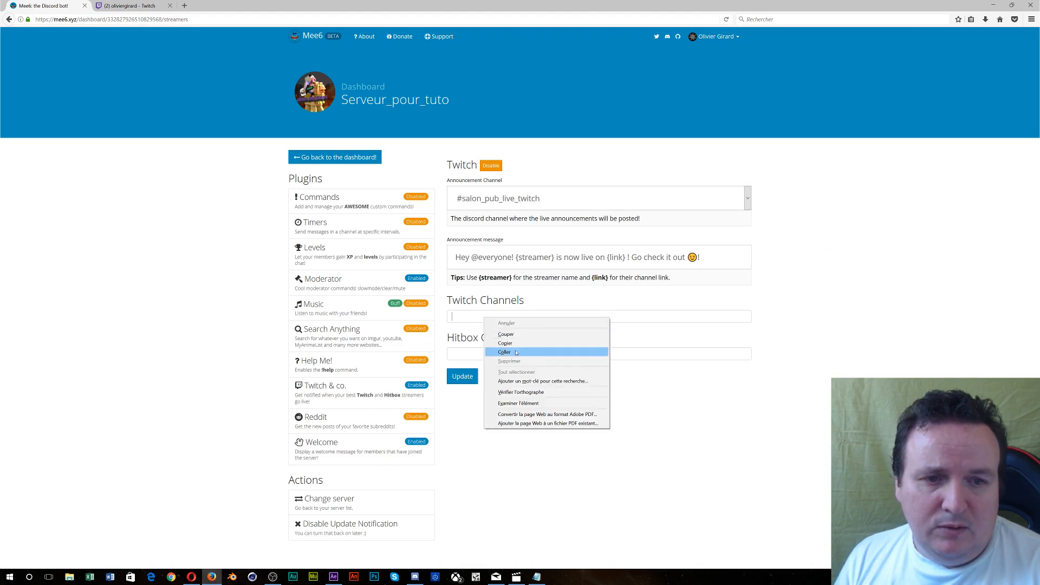
pyautogui.click(515, 351)
pyautogui.press('Return')
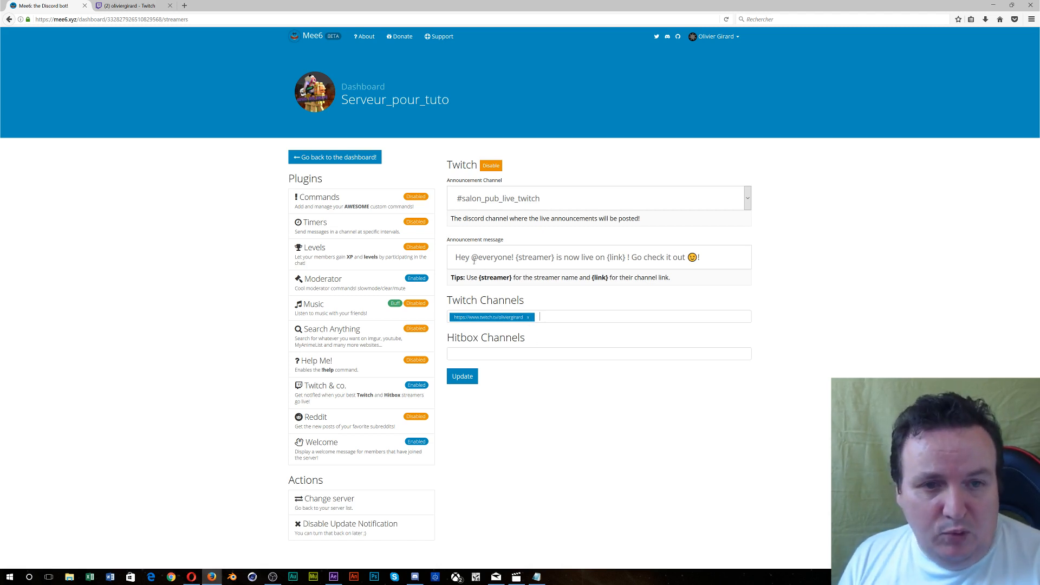
pyautogui.moveTo(470, 259); pyautogui.dragTo(447, 258)
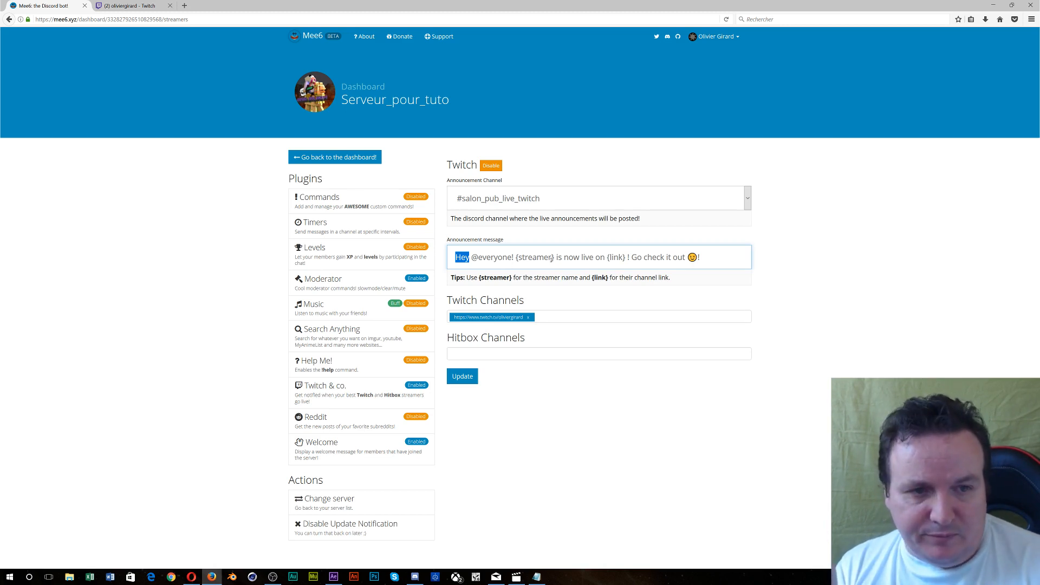
# - Replace 'is now live' in the announcement with 'viens de commencer un live'
pyautogui.moveTo(558, 258); pyautogui.dragTo(606, 258)
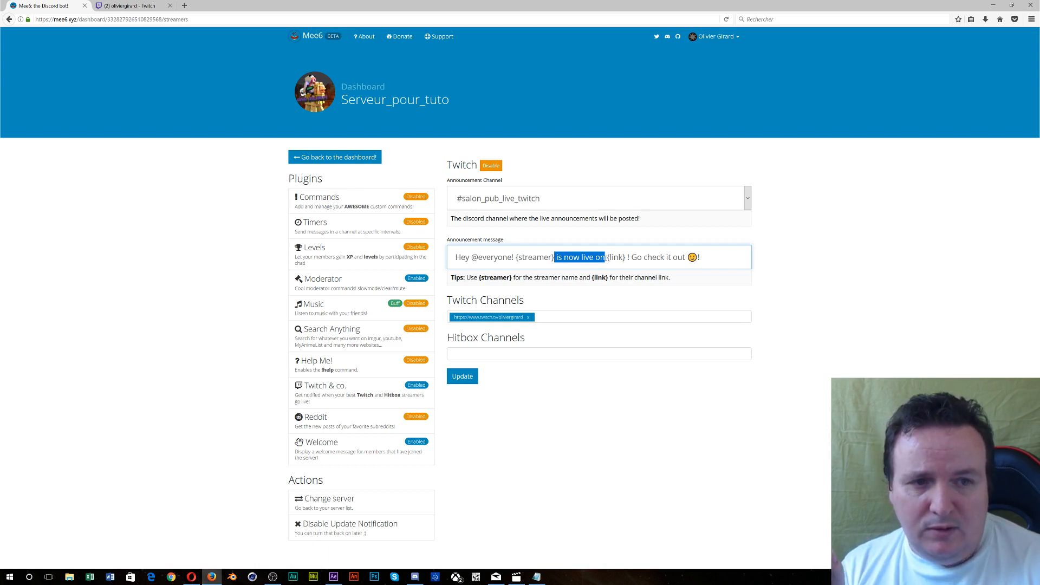
pyautogui.write('es maint')
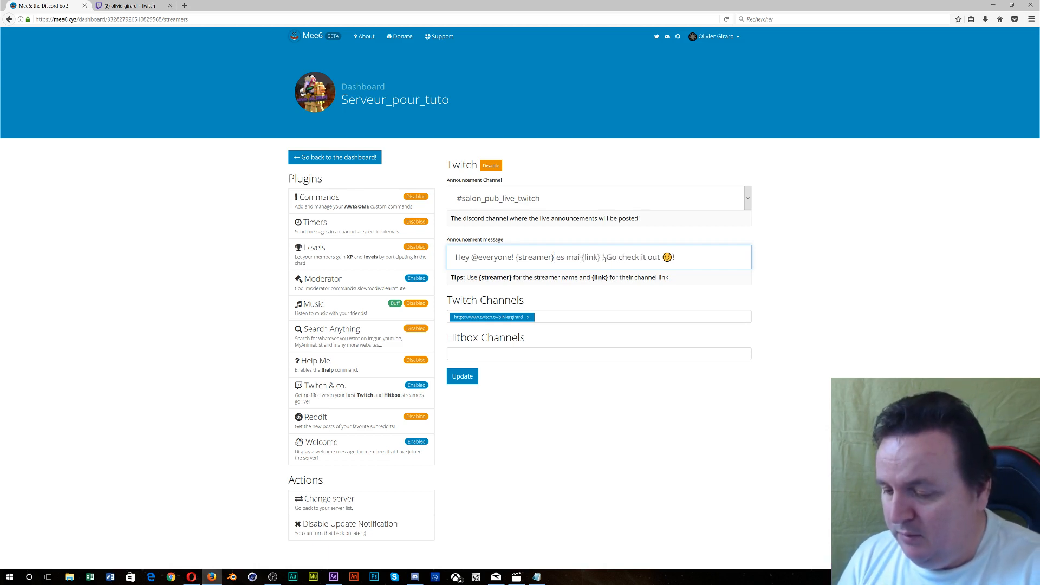
pyautogui.write('an')
pyautogui.press('BackSpace')
pyautogui.press('BackSpace')
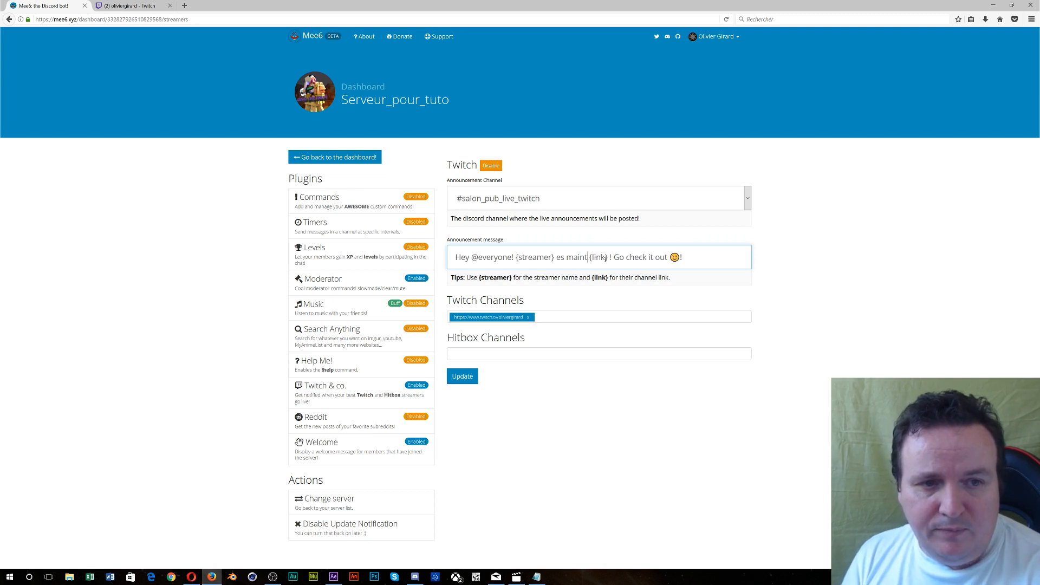
pyautogui.press('BackSpace')
pyautogui.press('BackSpace')
pyautogui.press('BackSpace')
pyautogui.press('BackSpace')
pyautogui.press('BackSpace')
pyautogui.press('BackSpace')
pyautogui.press('BackSpace')
pyautogui.press('BackSpace')
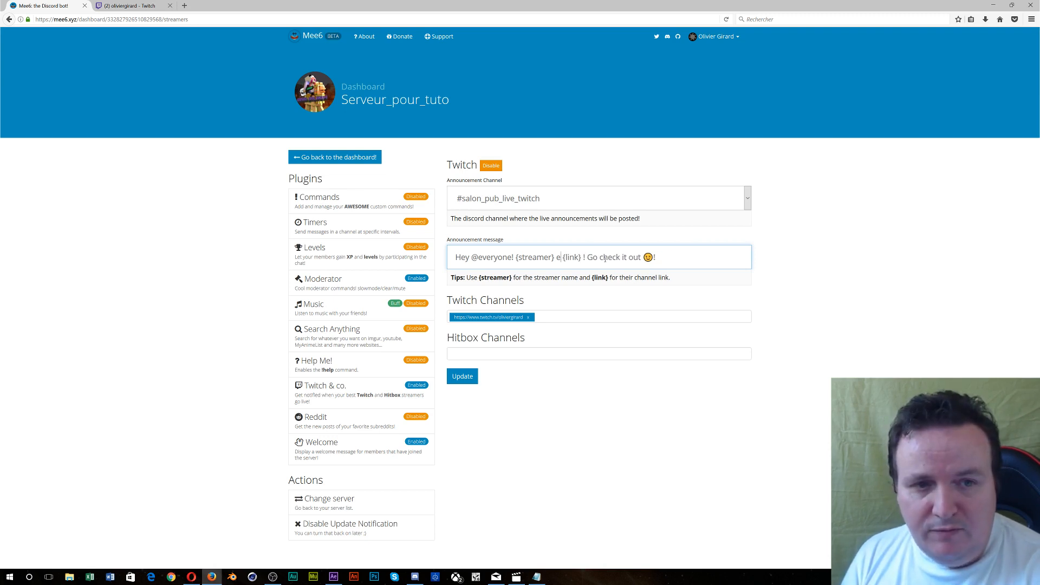
pyautogui.write('viens de ')
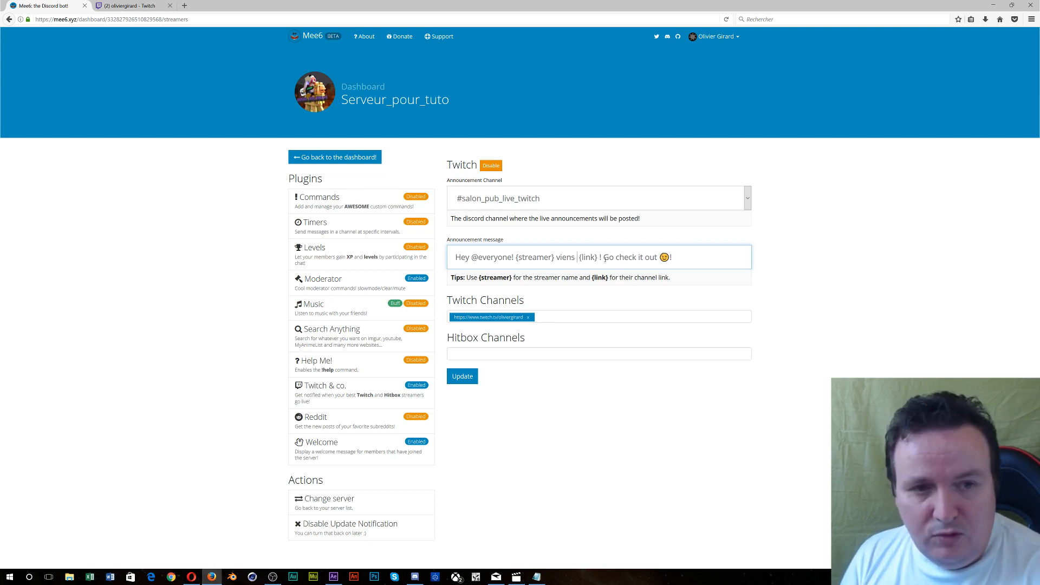
pyautogui.write('c')
pyautogui.write('ommencer ')
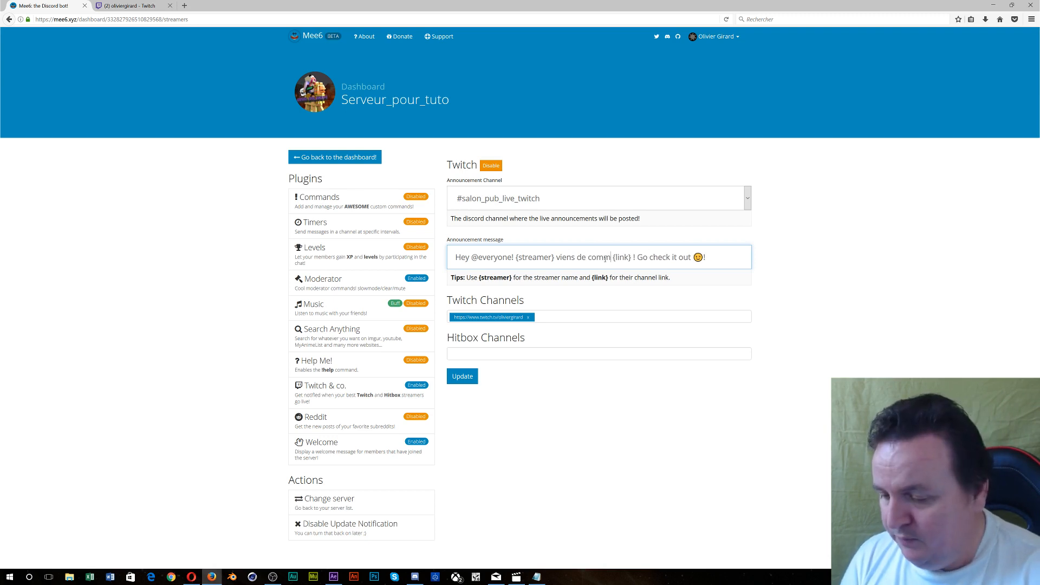
pyautogui.write('un live')
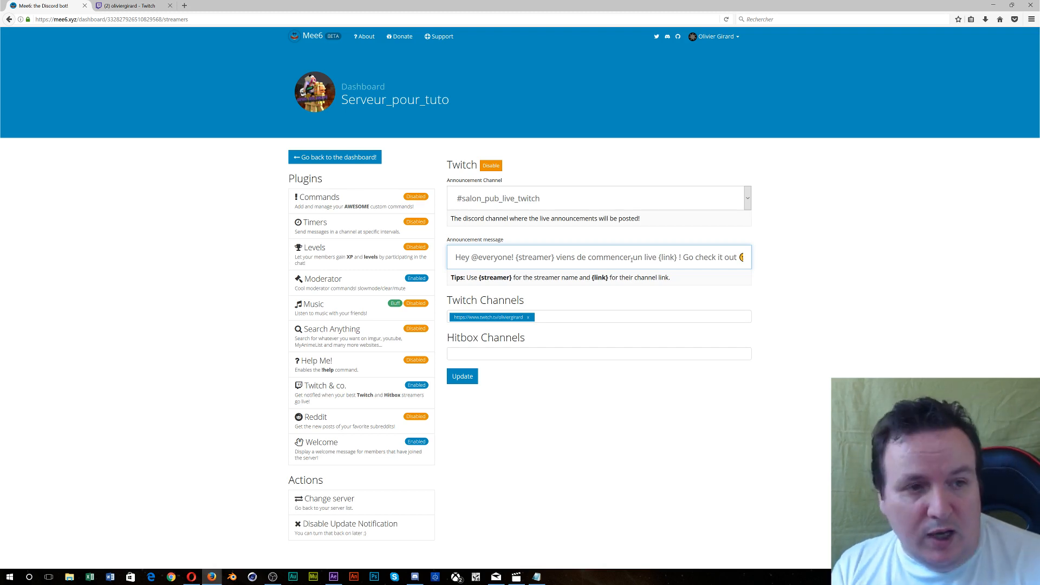
pyautogui.moveTo(683, 258); pyautogui.dragTo(737, 264)
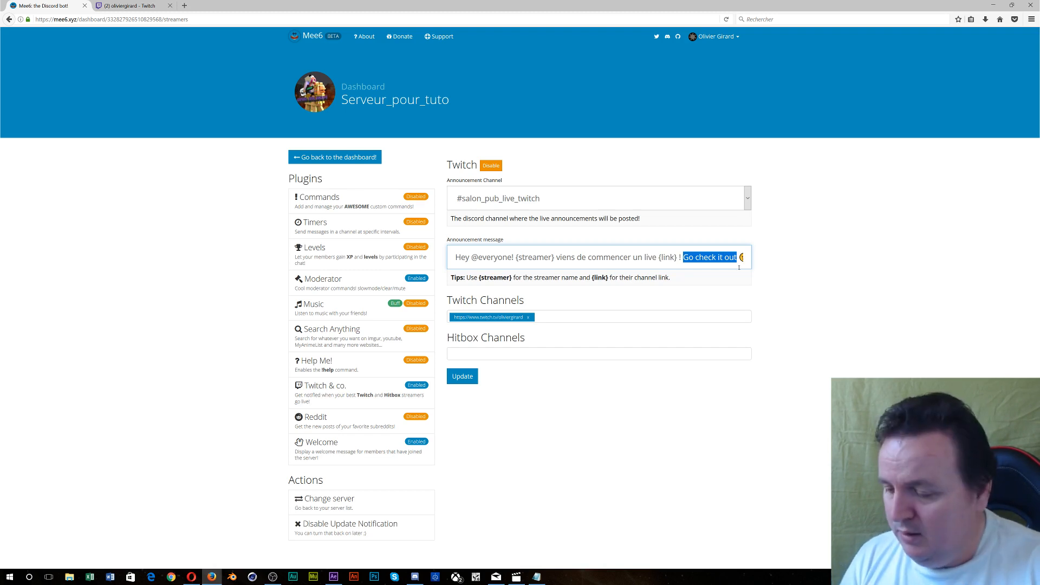
pyautogui.write('Allez tou')
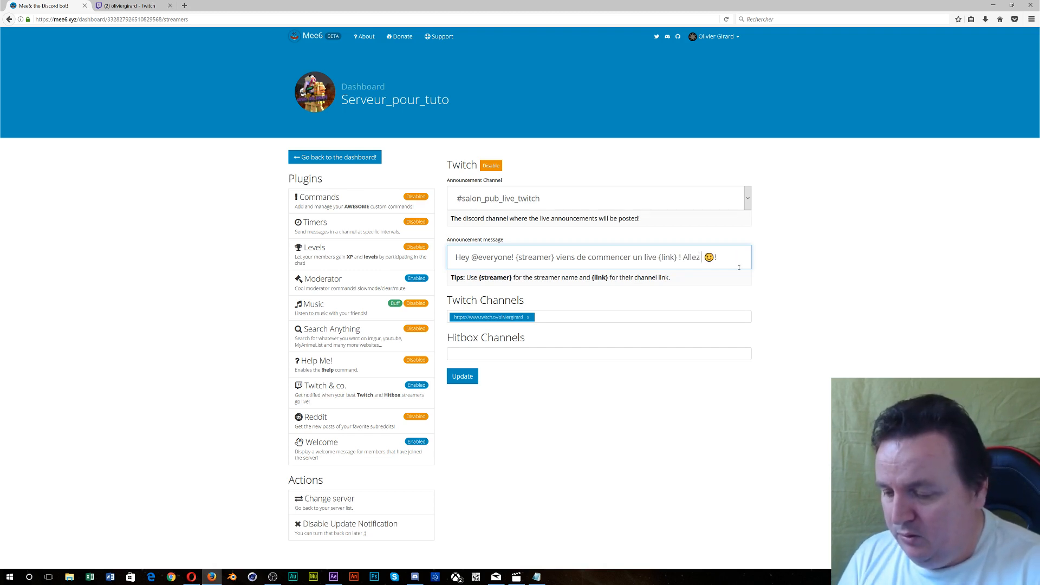
pyautogui.write('s ')
pyautogui.write('y faire un ')
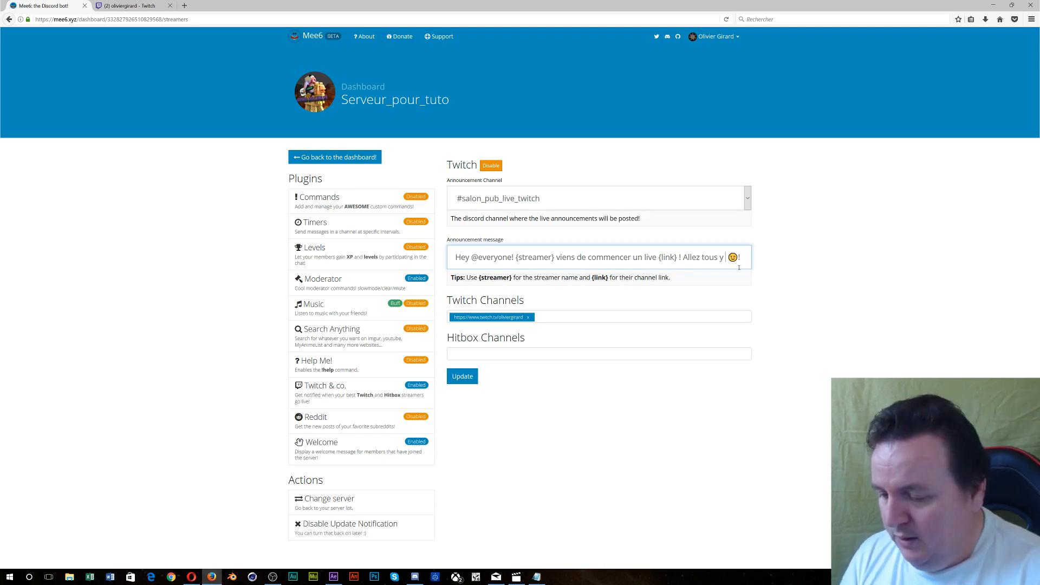
pyautogui.write('tour')
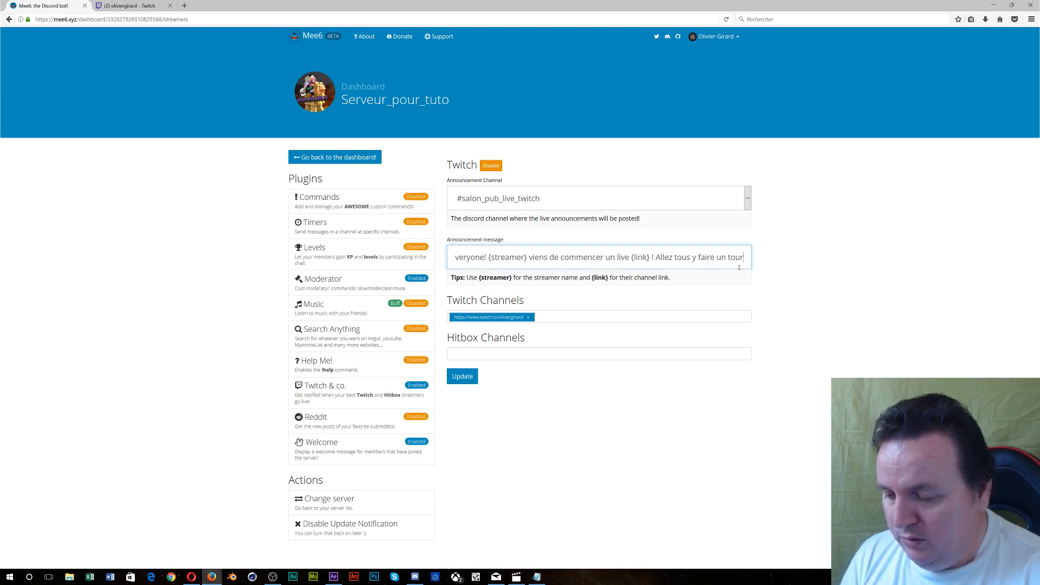
pyautogui.write(' et ')
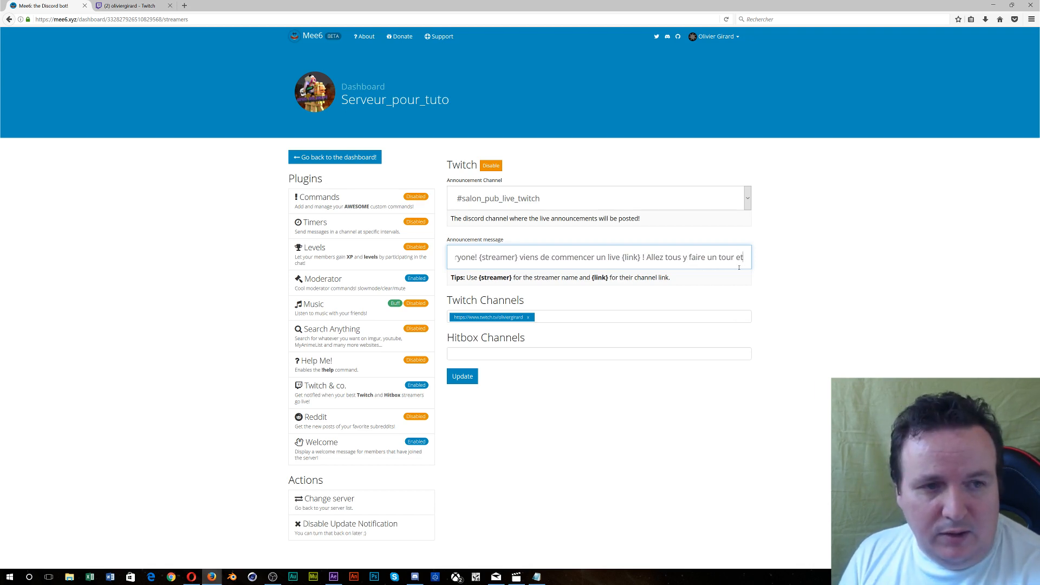
pyautogui.write('lui f')
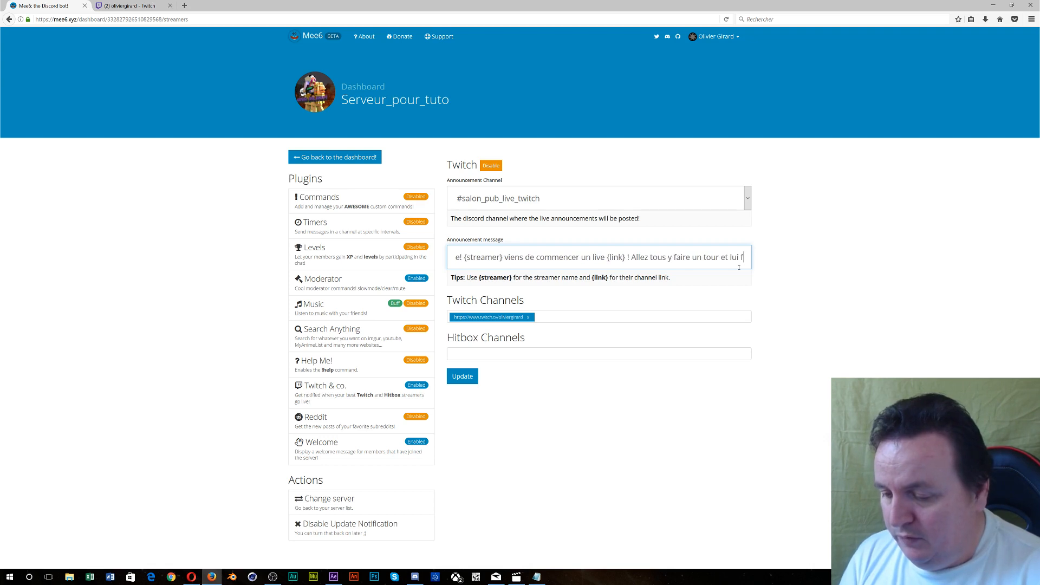
pyautogui.write('aire un coucou')
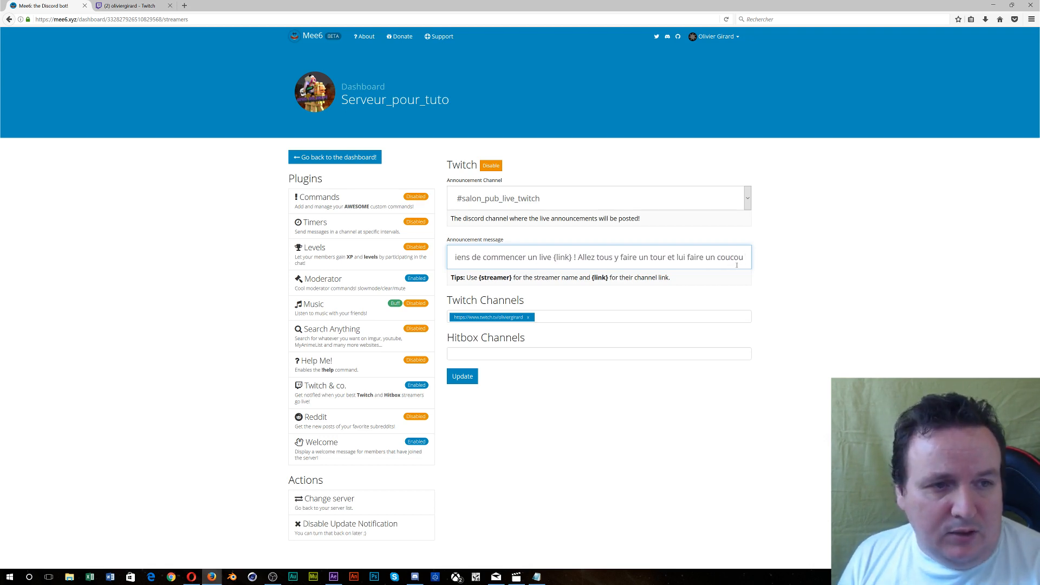
pyautogui.moveTo(727, 257); pyautogui.dragTo(448, 244)
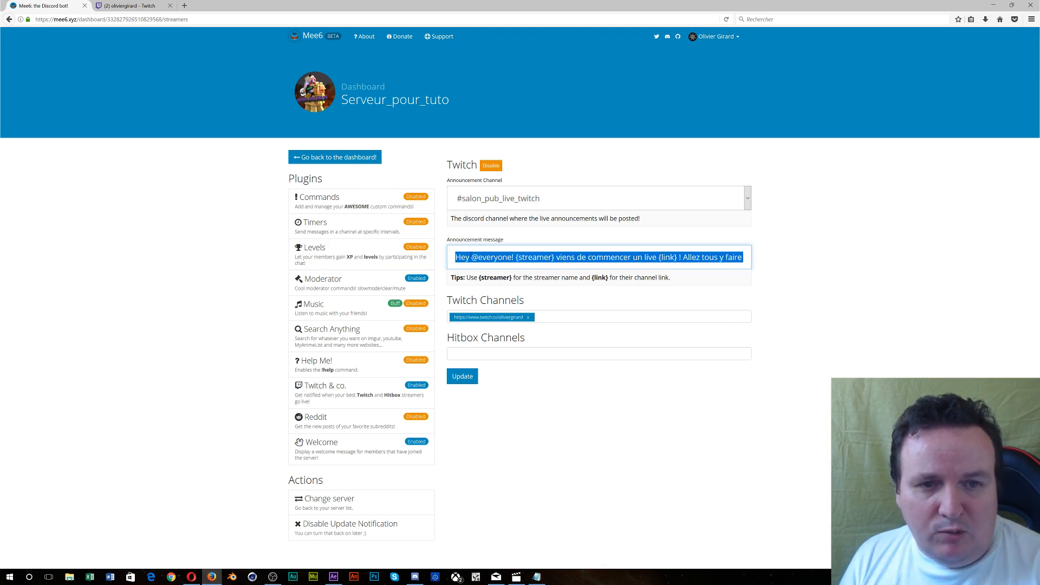
pyautogui.click(488, 259)
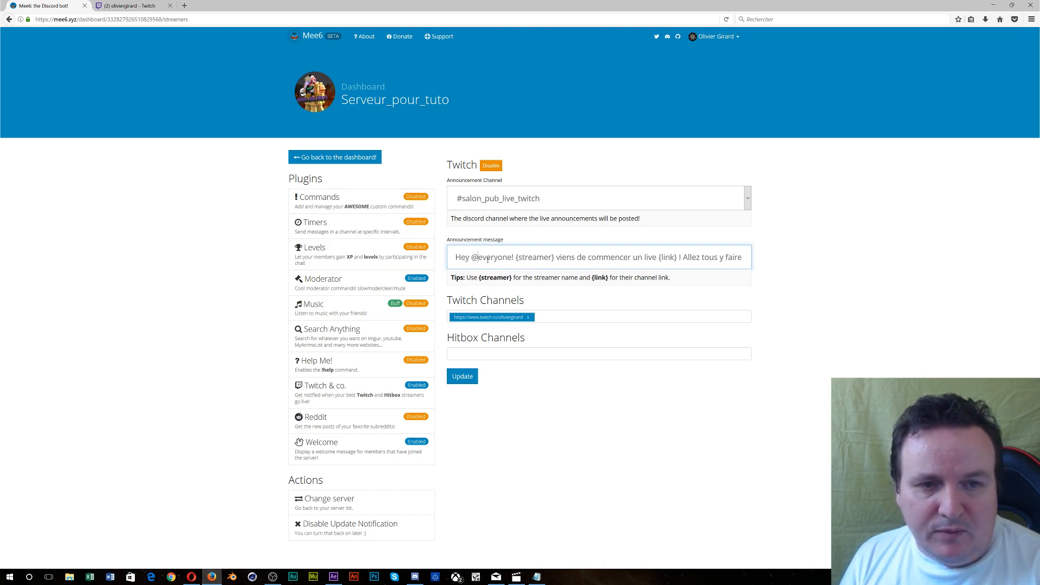
pyautogui.moveTo(513, 259); pyautogui.dragTo(473, 262)
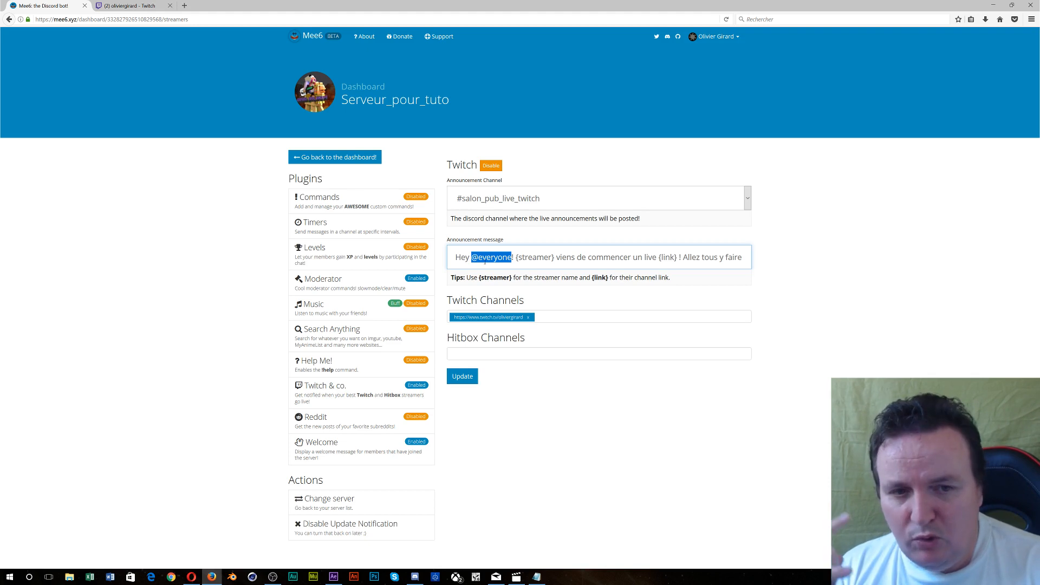
# - Save the Twitch plugin settings and bring Discord back to the front
pyautogui.click(467, 378)
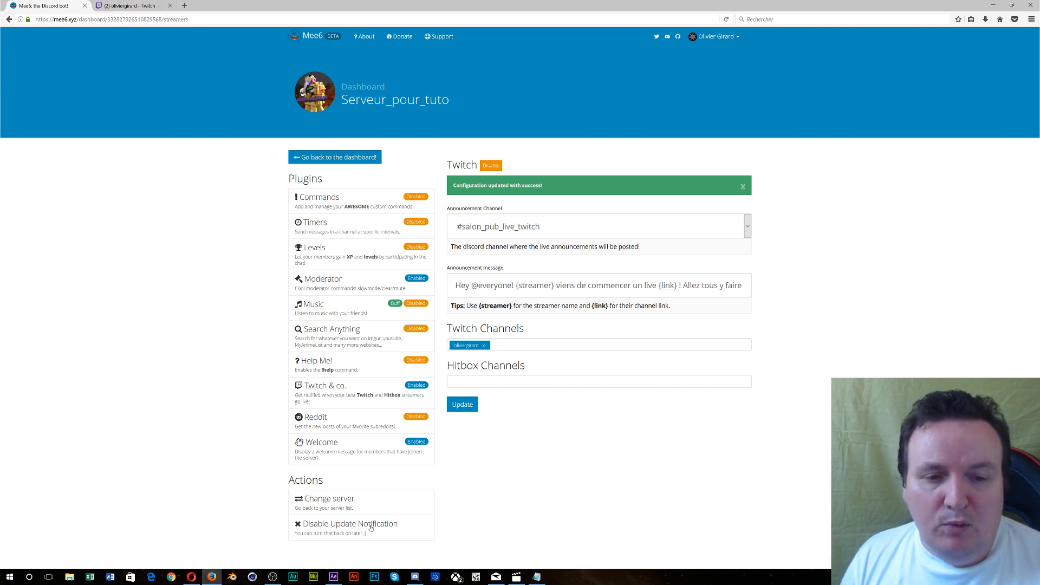
pyautogui.click(413, 579)
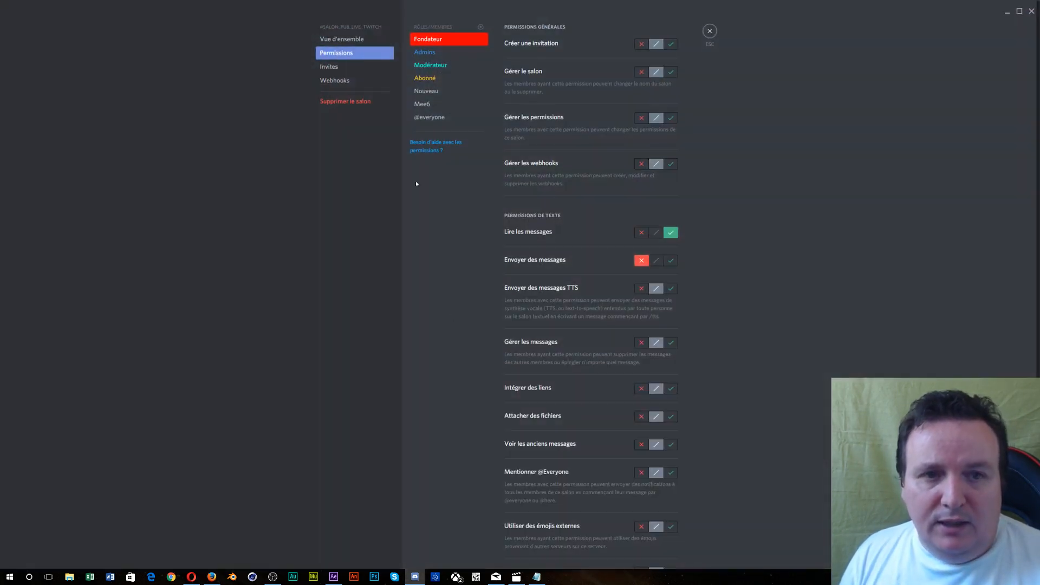
# - Close the permission settings and look through the salon_pub_live_twitch channel and live voice channel settings
pyautogui.click(710, 33)
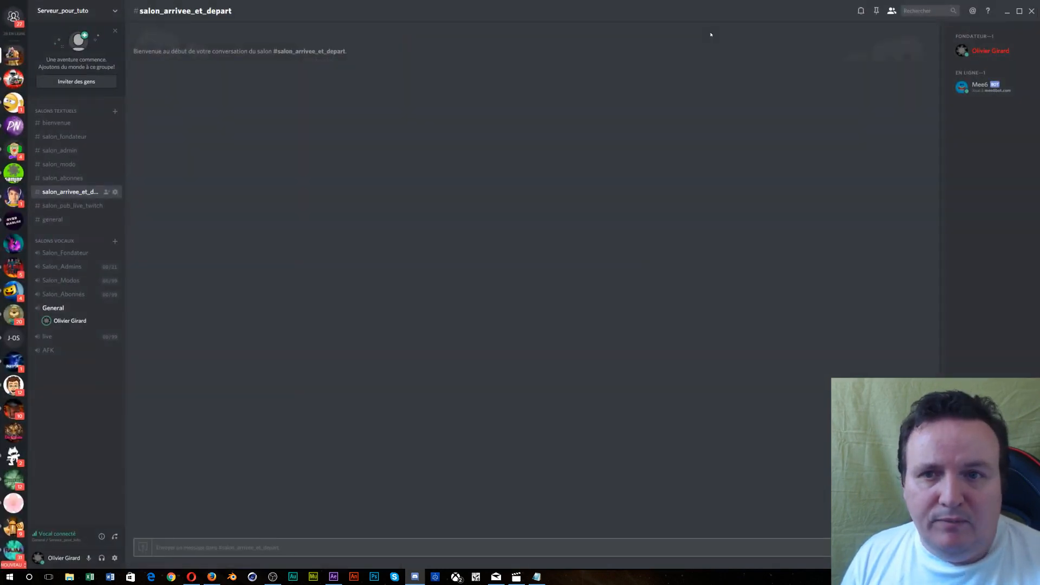
pyautogui.click(76, 207)
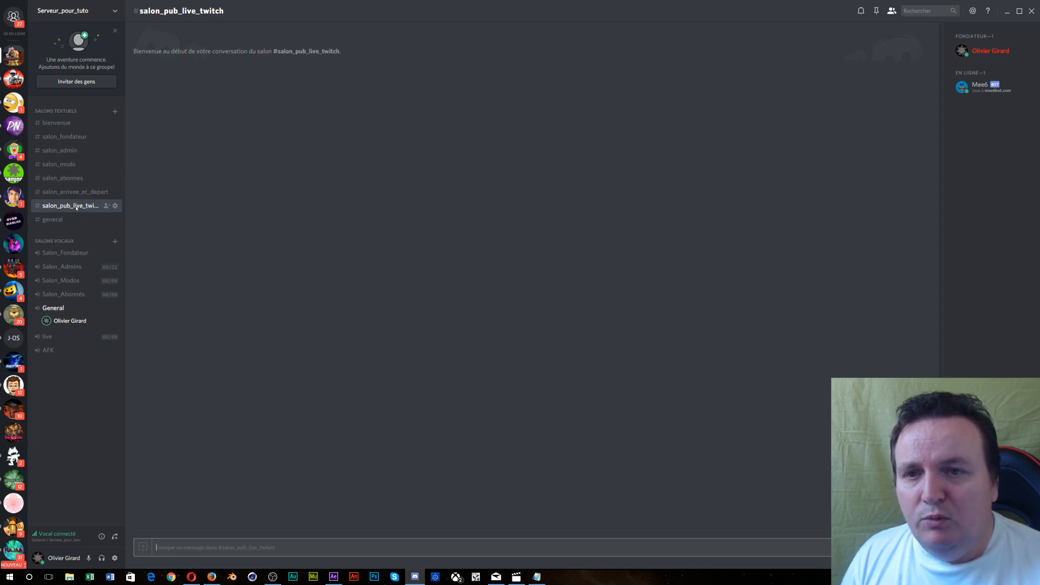
pyautogui.click(68, 192)
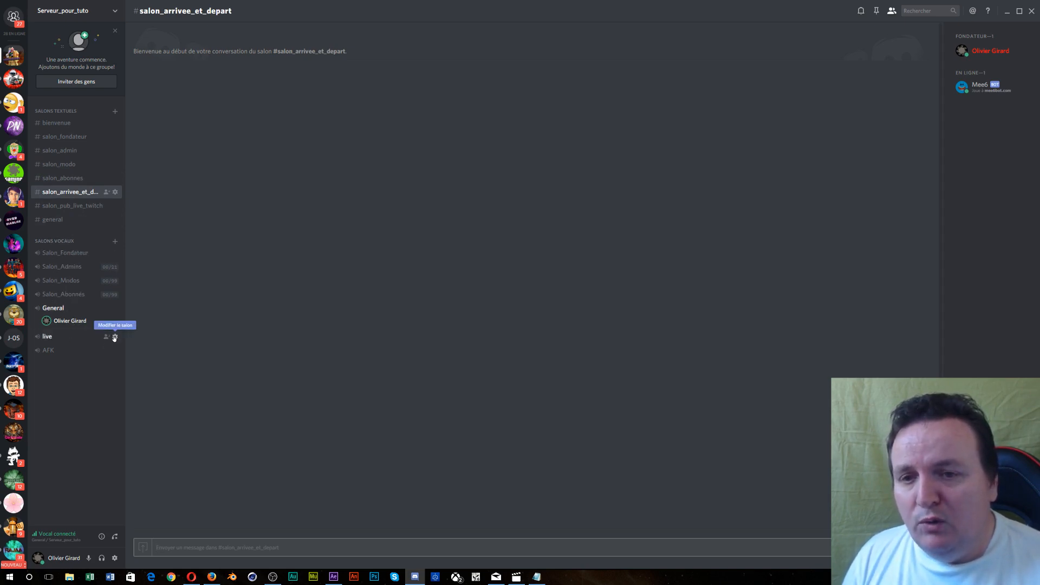
pyautogui.click(114, 338)
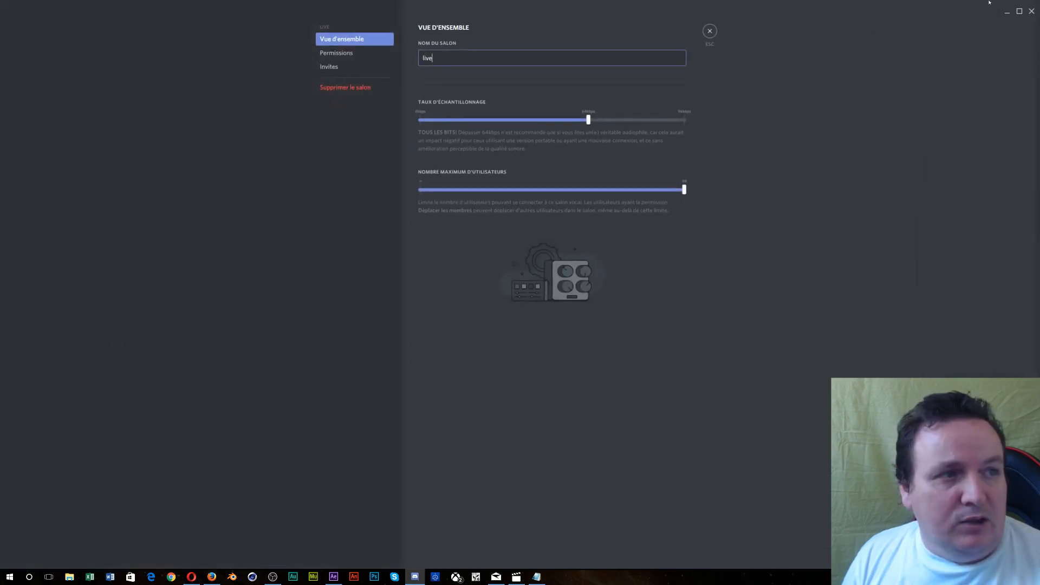
pyautogui.click(1032, 11)
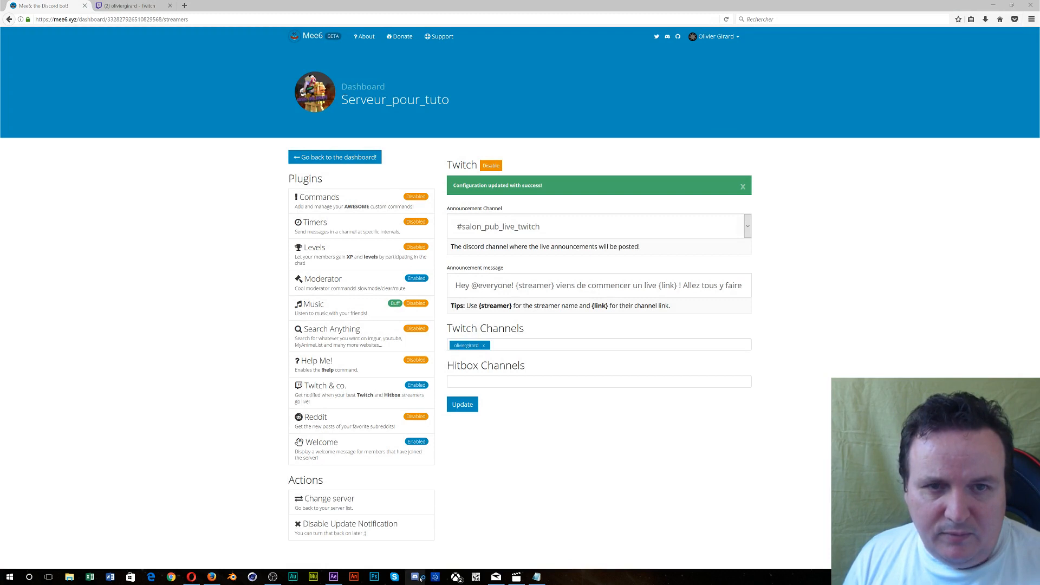
pyautogui.click(417, 577)
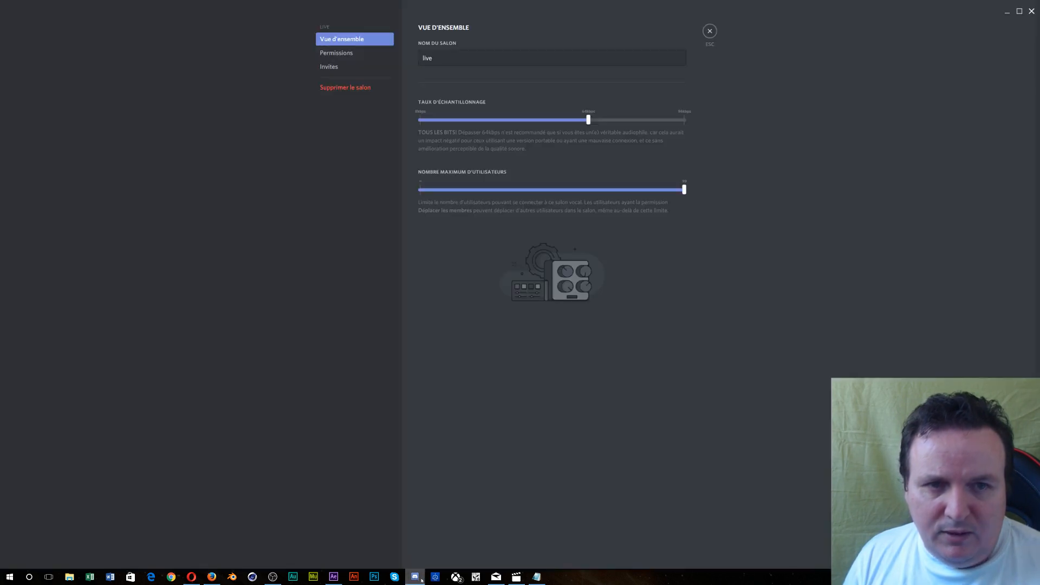
pyautogui.click(710, 31)
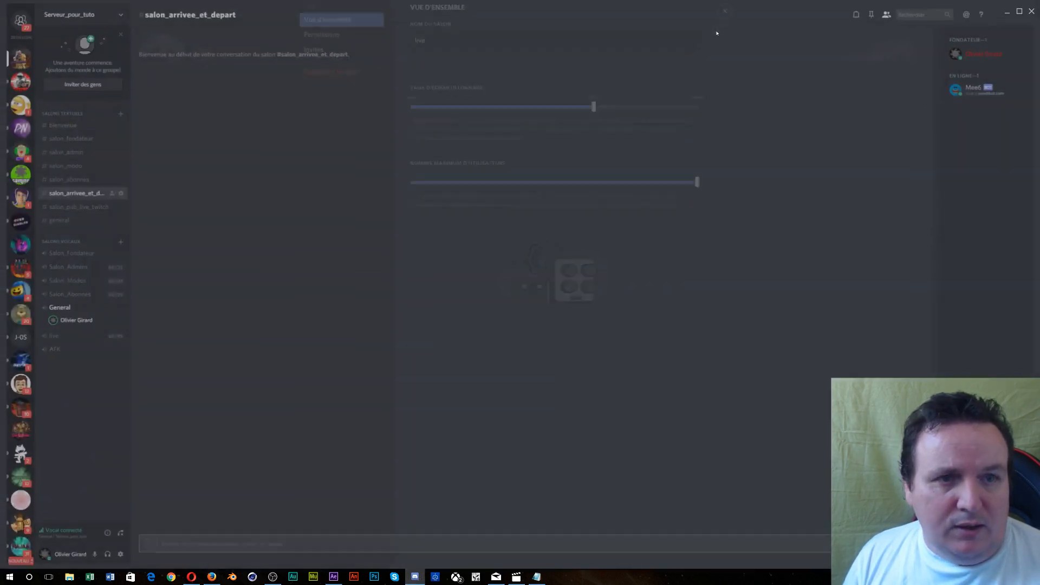
# - Duplicate the live voice channel as live2 and move it between live and AFK
pyautogui.rightClick(63, 336)
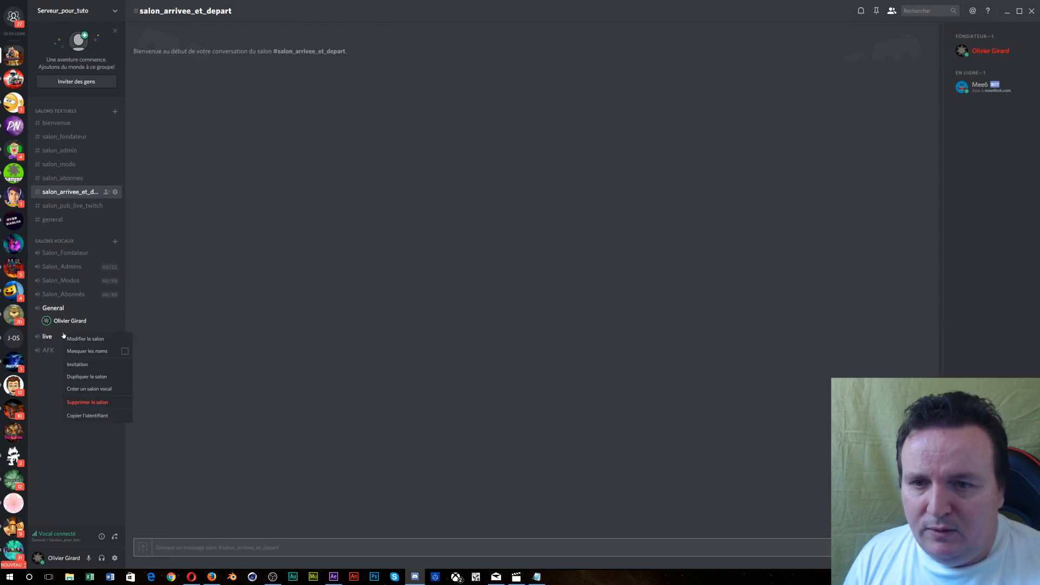
pyautogui.click(46, 383)
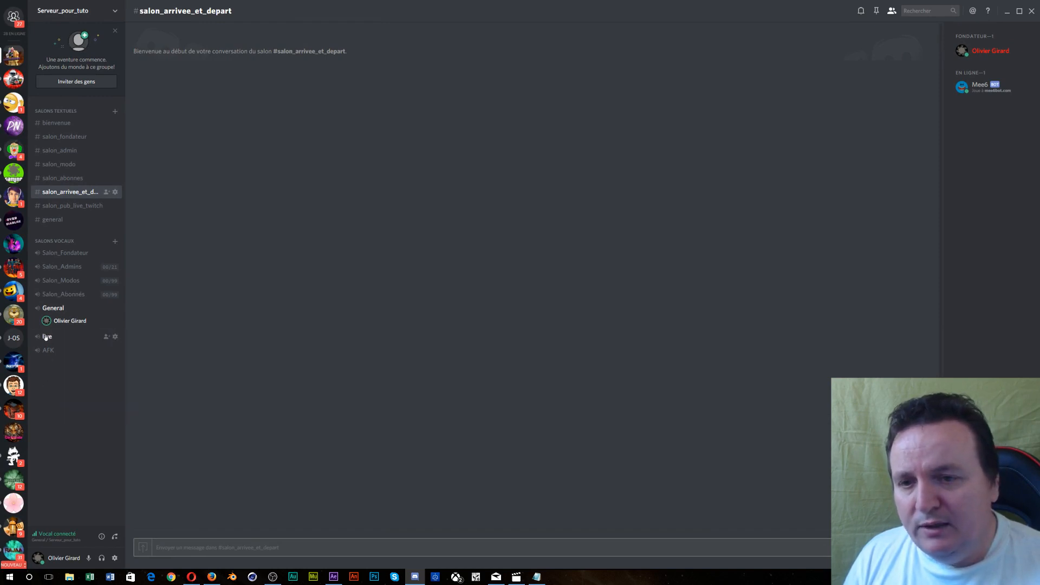
pyautogui.rightClick(48, 337)
pyautogui.click(67, 382)
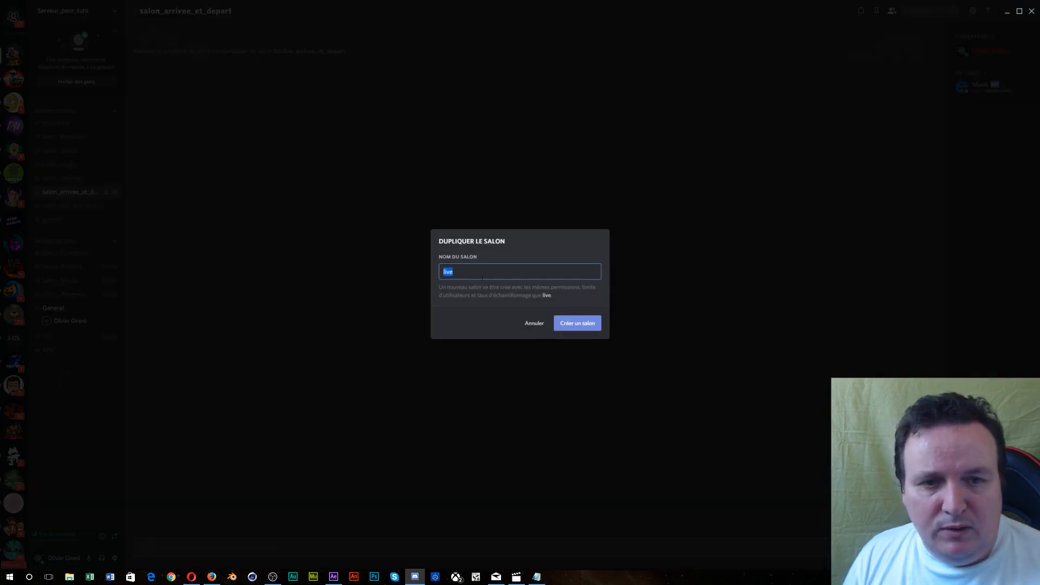
pyautogui.click(482, 278)
pyautogui.write('2')
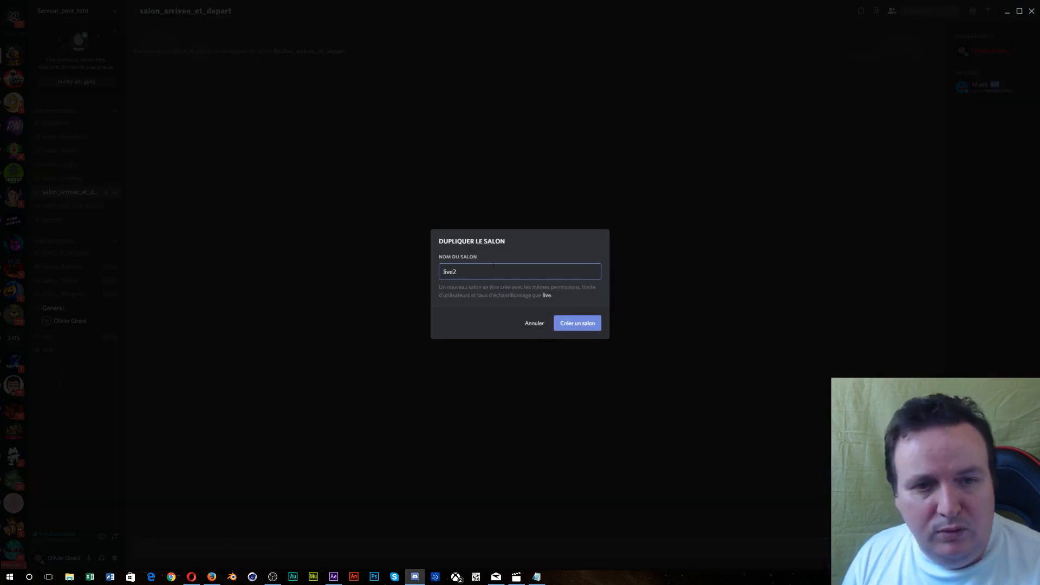
pyautogui.click(573, 323)
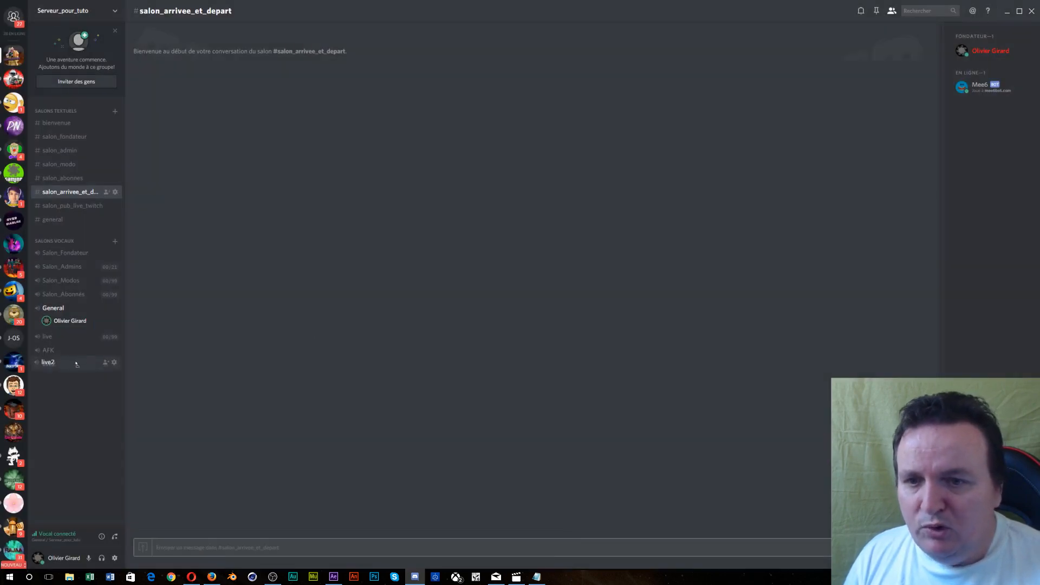
pyautogui.moveTo(76, 364); pyautogui.dragTo(63, 347)
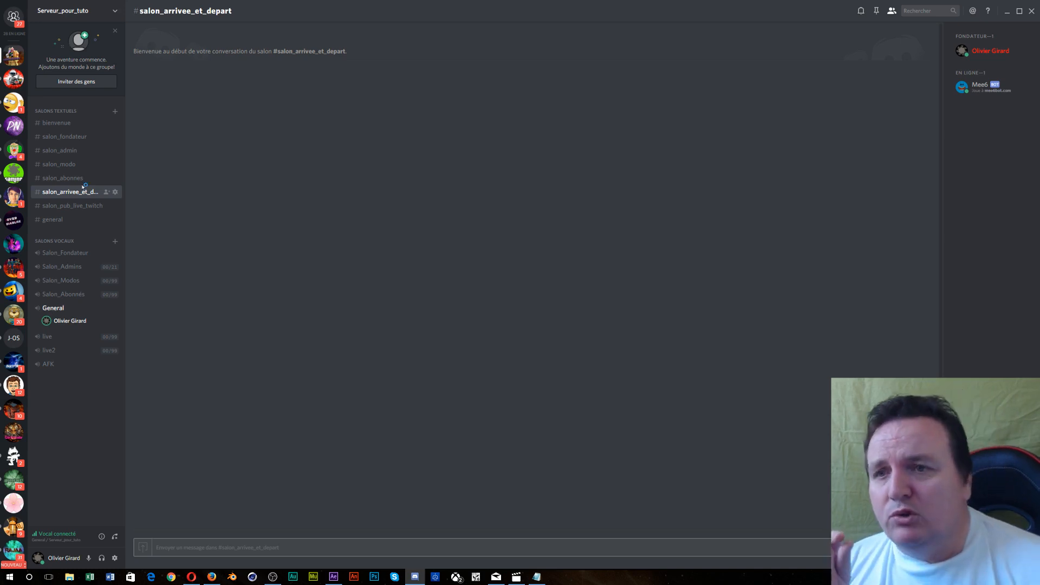
pyautogui.click(54, 14)
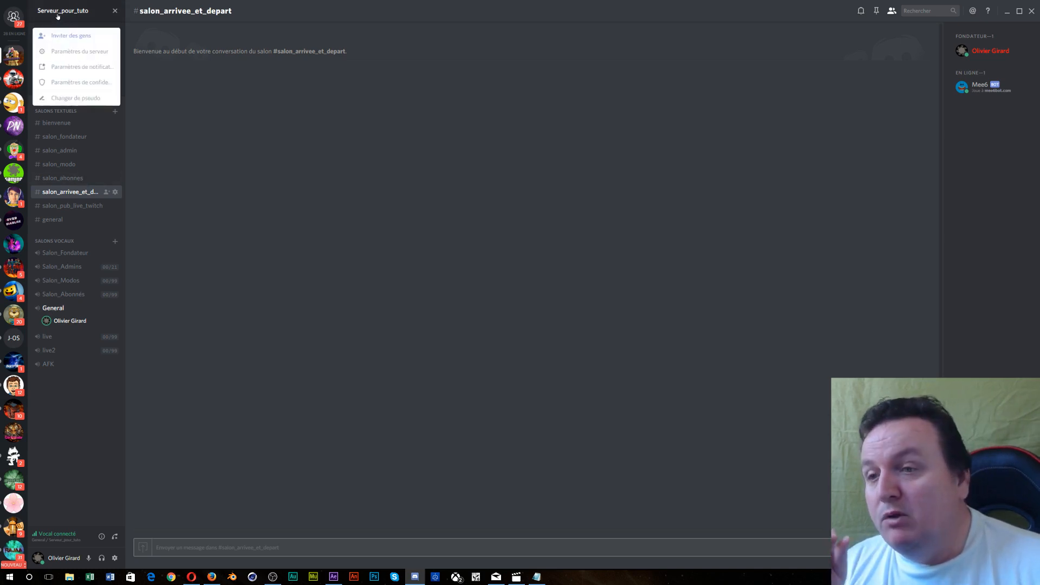
pyautogui.click(74, 53)
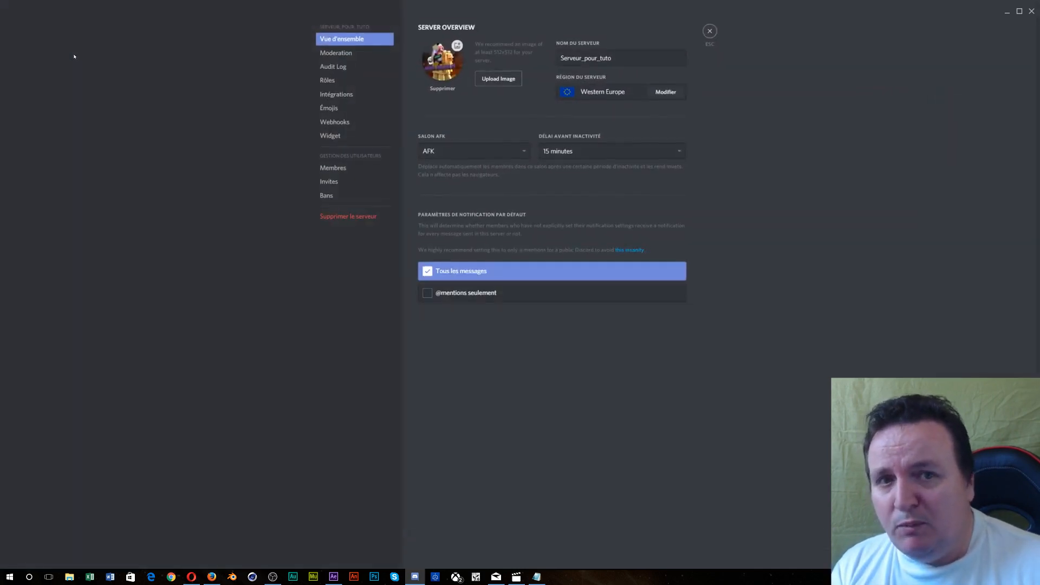
pyautogui.click(332, 67)
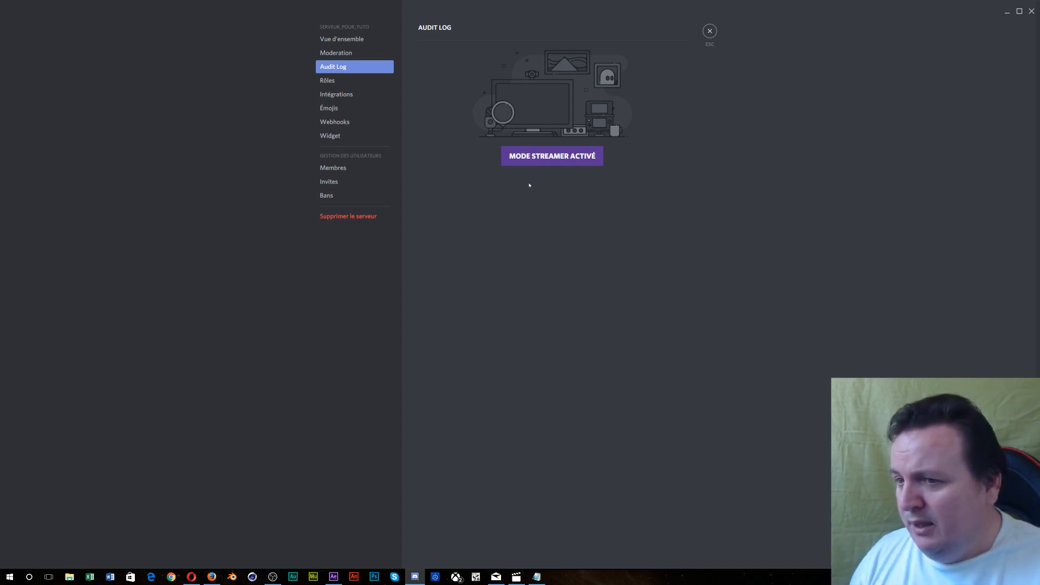
pyautogui.click(326, 198)
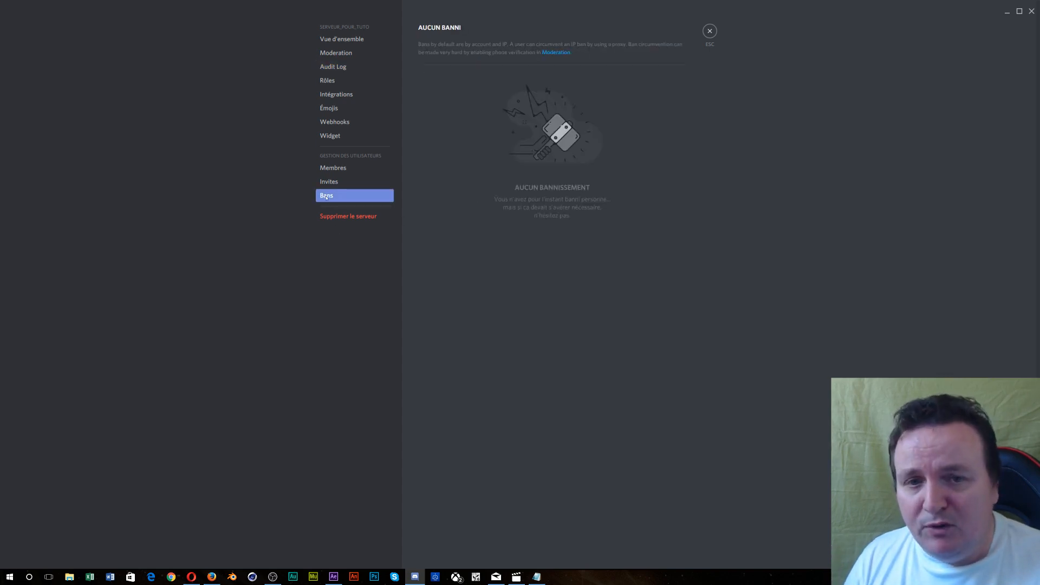
pyautogui.click(336, 68)
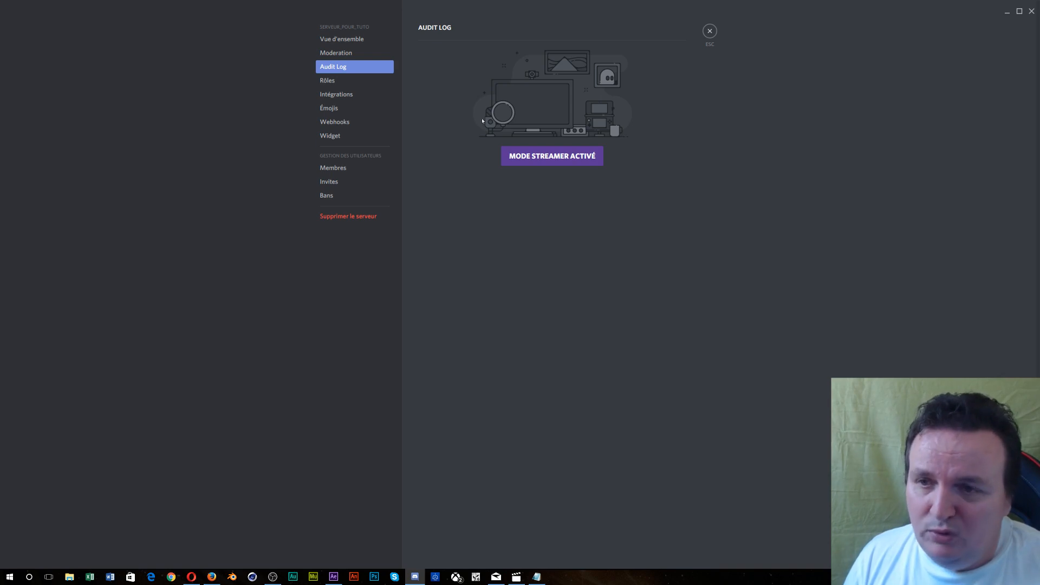
pyautogui.click(710, 31)
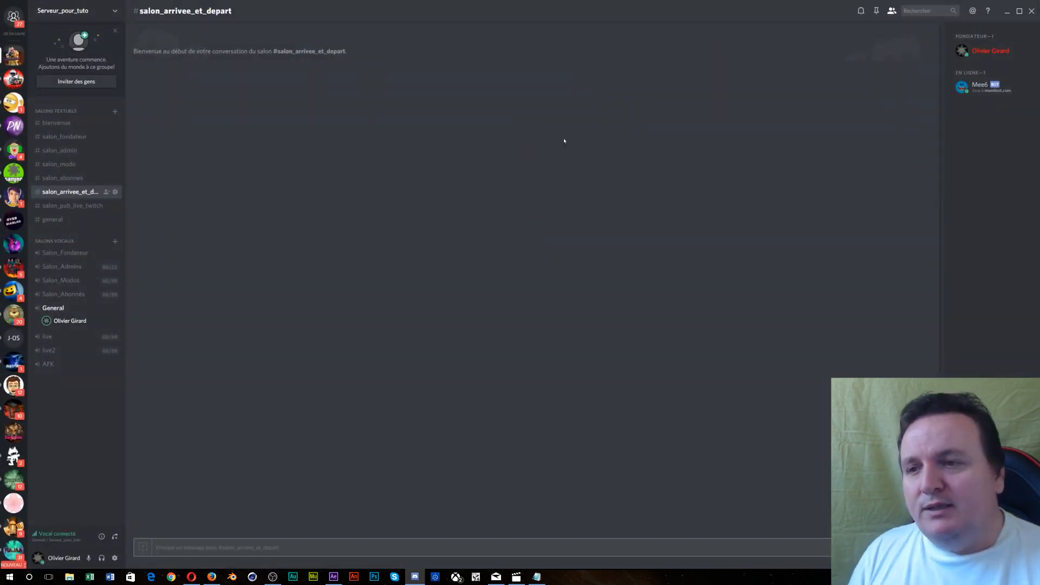